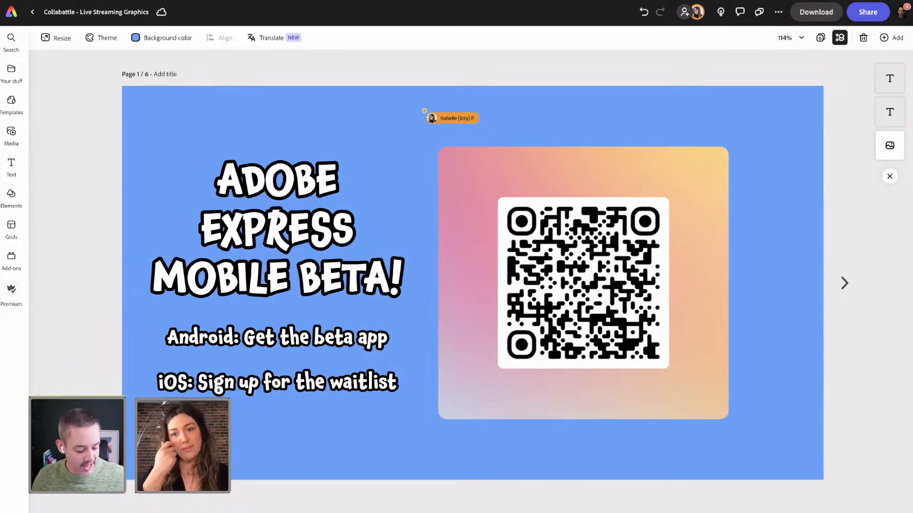
Review the Adobe Express mobile beta web page and its frequently asked questions, and return to the design to show page 2.
{"action": "key", "text": "ctrl+Tab"}
{"action": "key", "text": "ctrl+Tab"}
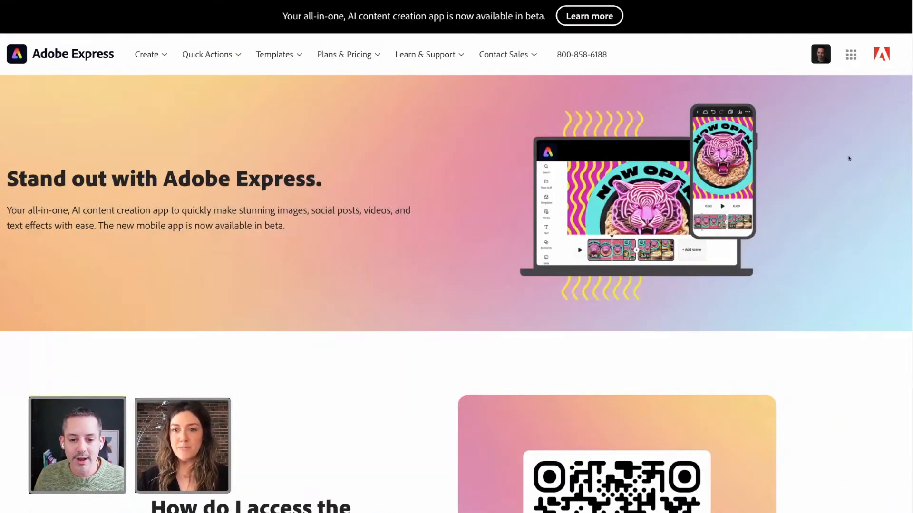
{"action": "scroll", "coordinate": [780, 265], "scroll_direction": "down", "scroll_amount": 15}
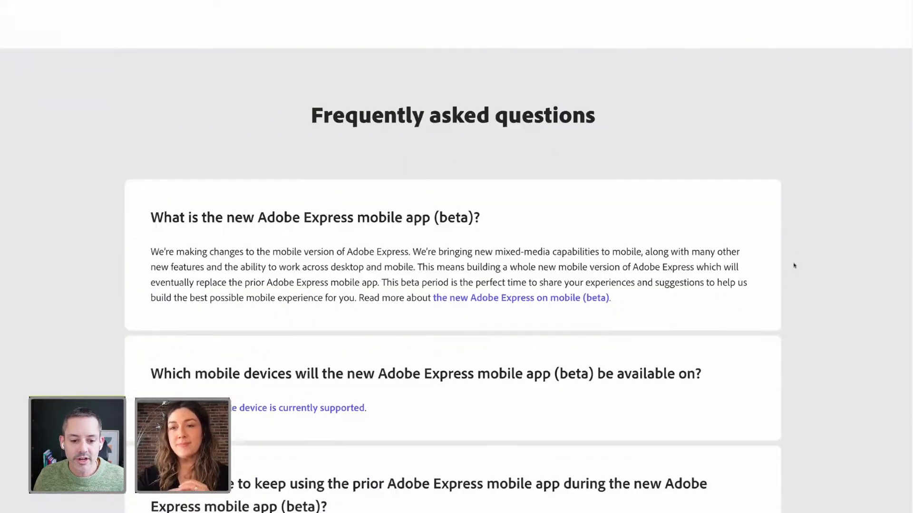
{"action": "scroll", "coordinate": [794, 264], "scroll_direction": "down", "scroll_amount": 18}
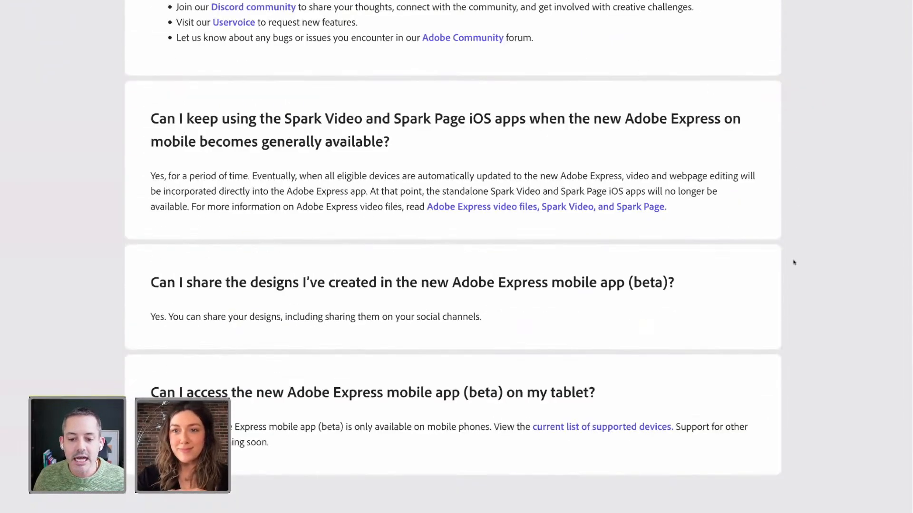
{"action": "scroll", "coordinate": [799, 267], "scroll_direction": "up", "scroll_amount": 20}
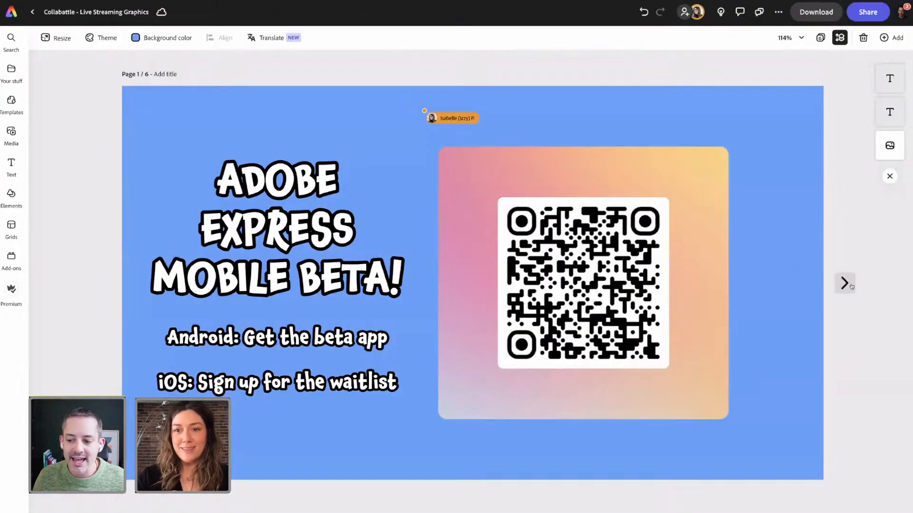
{"action": "left_click", "coordinate": [844, 284]}
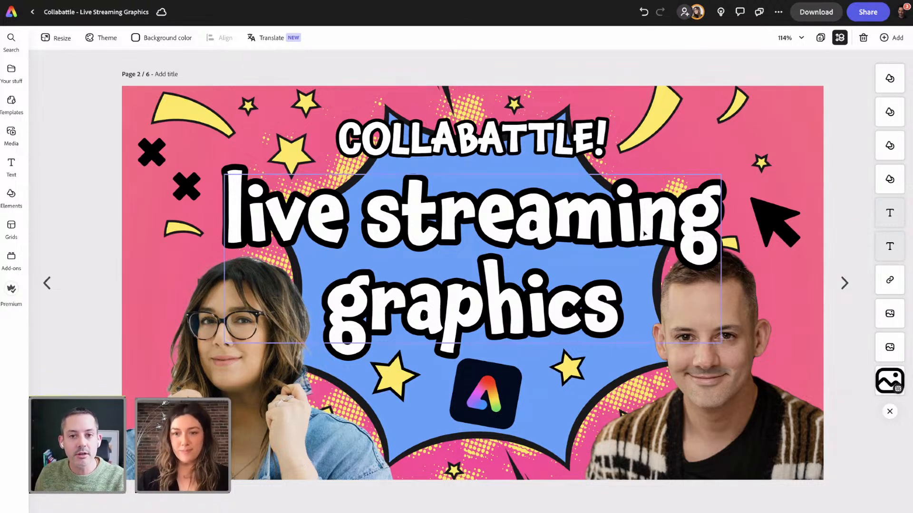
Switch to Ecamm Live and select the Countdown scene.
{"action": "key", "text": "ctrl+Right"}
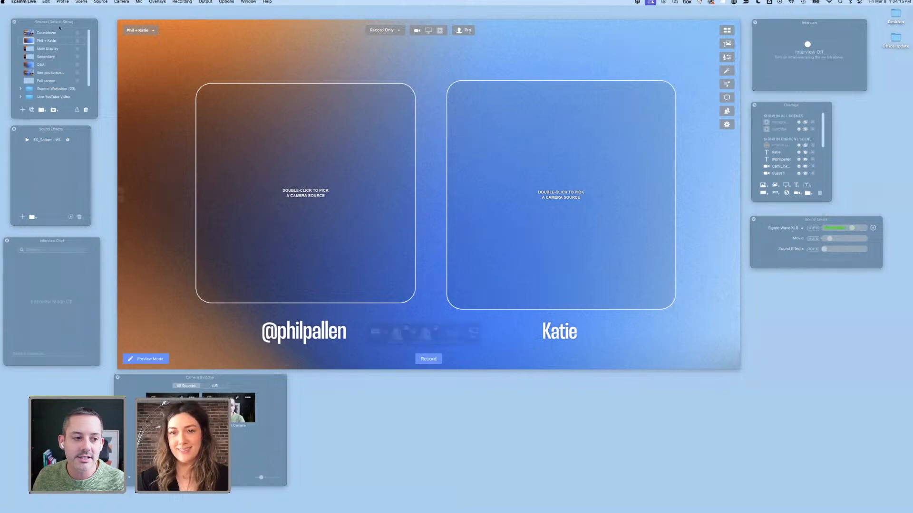
{"action": "left_click", "coordinate": [29, 34]}
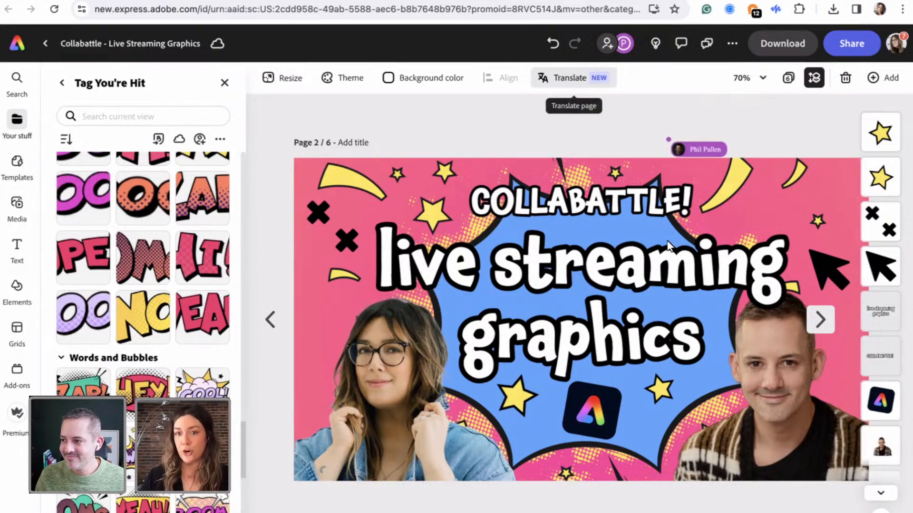
Switch to Adobe Illustrator and start a new document 1280 in wide and 720 in high.
{"action": "mouse_move", "coordinate": [779, 512]}
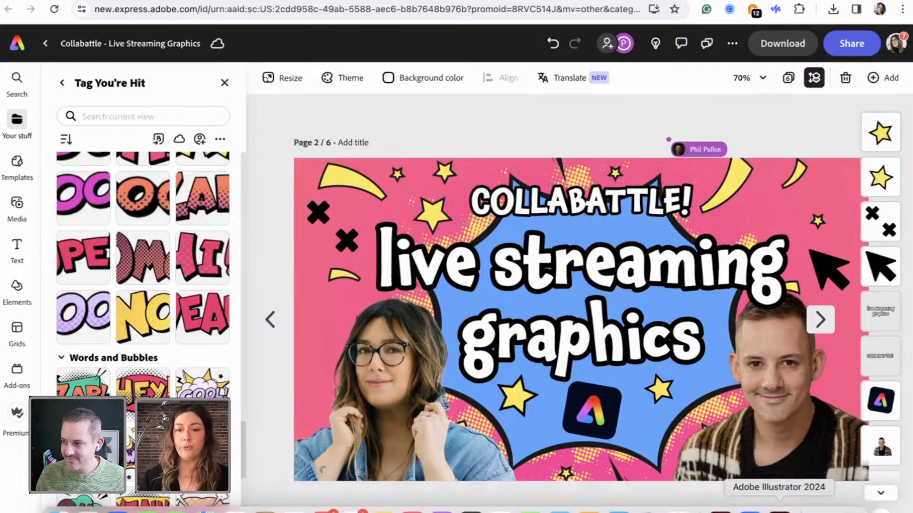
{"action": "left_click", "coordinate": [779, 512]}
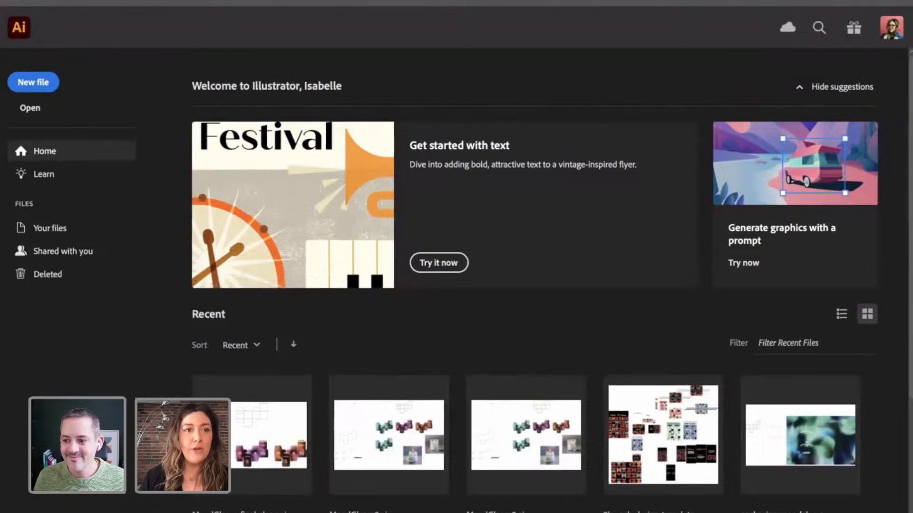
{"action": "left_click", "coordinate": [95, 2]}
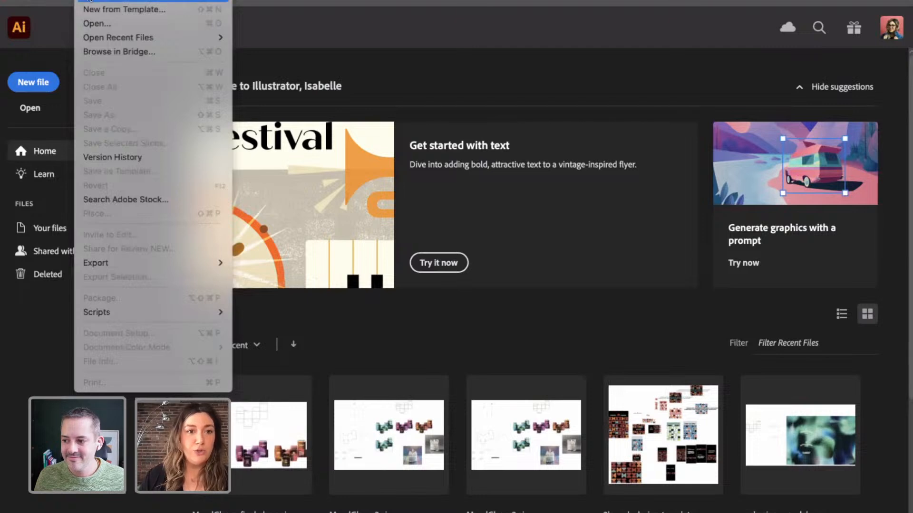
{"action": "left_click", "coordinate": [95, 2]}
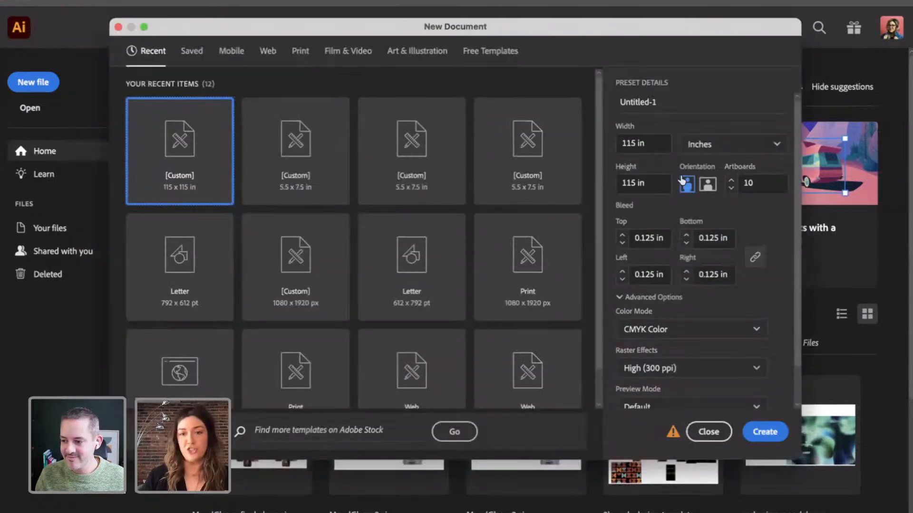
{"action": "left_click", "coordinate": [615, 143]}
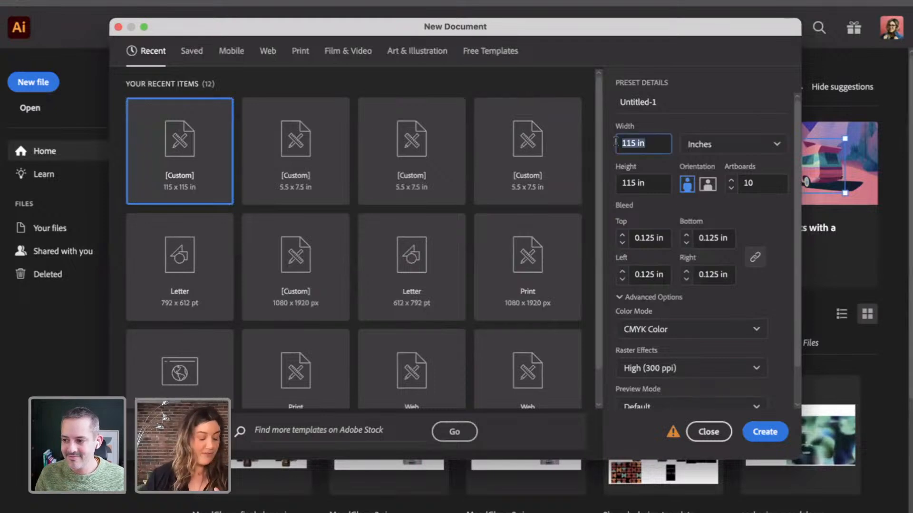
{"action": "type", "text": "1280"}
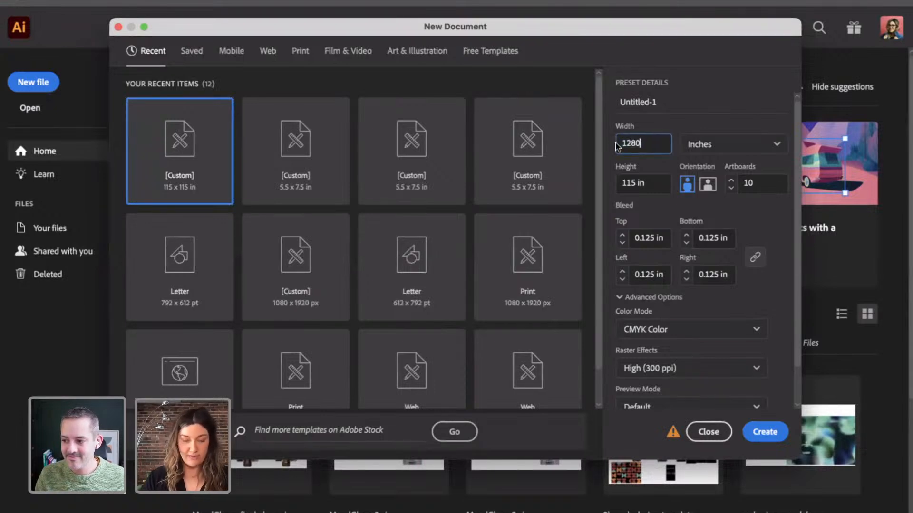
{"action": "key", "text": "Tab"}
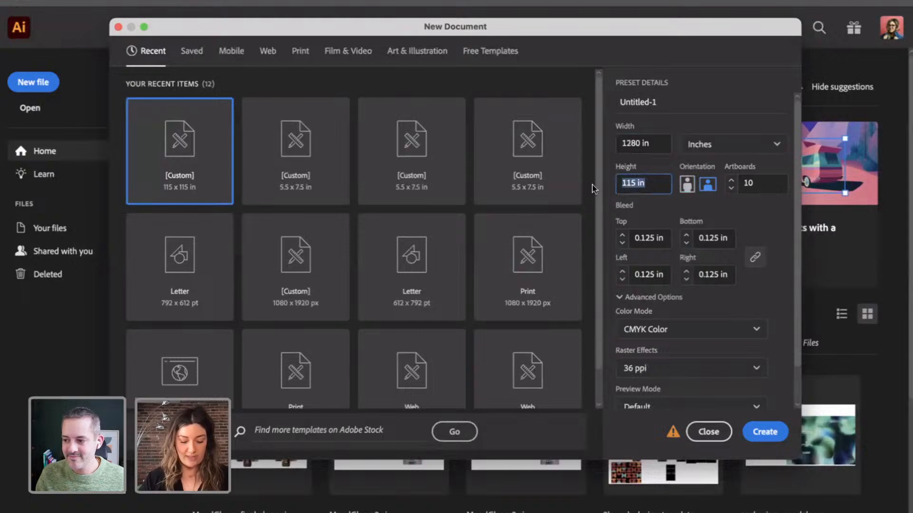
{"action": "type", "text": "720"}
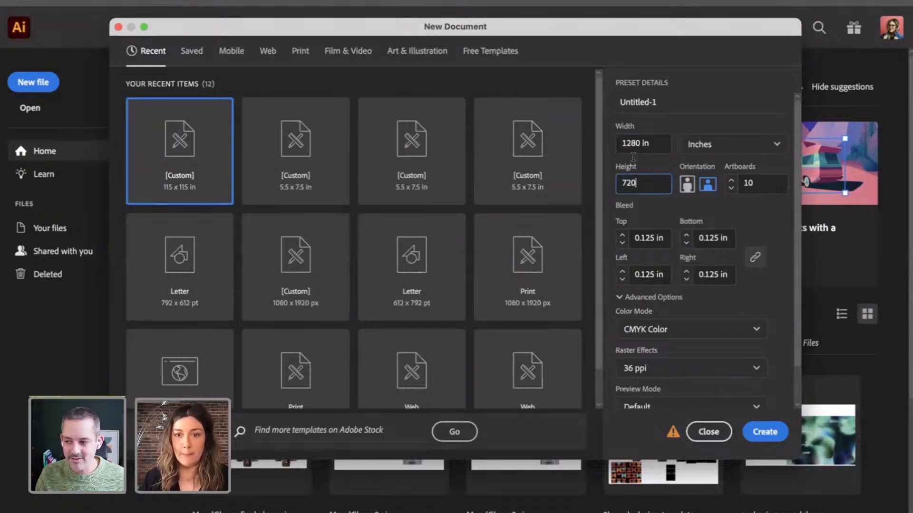
Set the new document to 1 artboard with a bleed of 0 in on all sides.
{"action": "left_click", "coordinate": [731, 189]}
{"action": "left_click", "coordinate": [731, 188]}
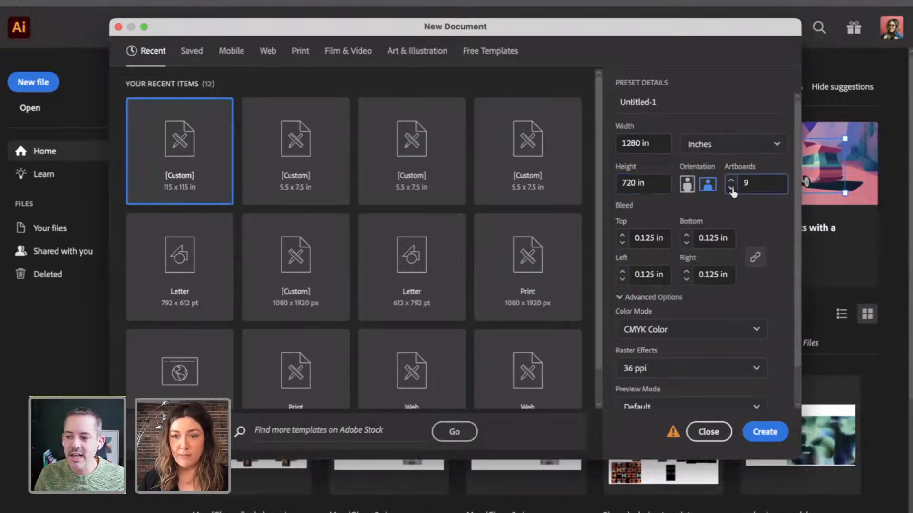
{"action": "left_click", "coordinate": [731, 188]}
{"action": "left_click", "coordinate": [731, 189]}
{"action": "left_click", "coordinate": [732, 189]}
{"action": "left_click", "coordinate": [732, 190]}
{"action": "left_click", "coordinate": [731, 189]}
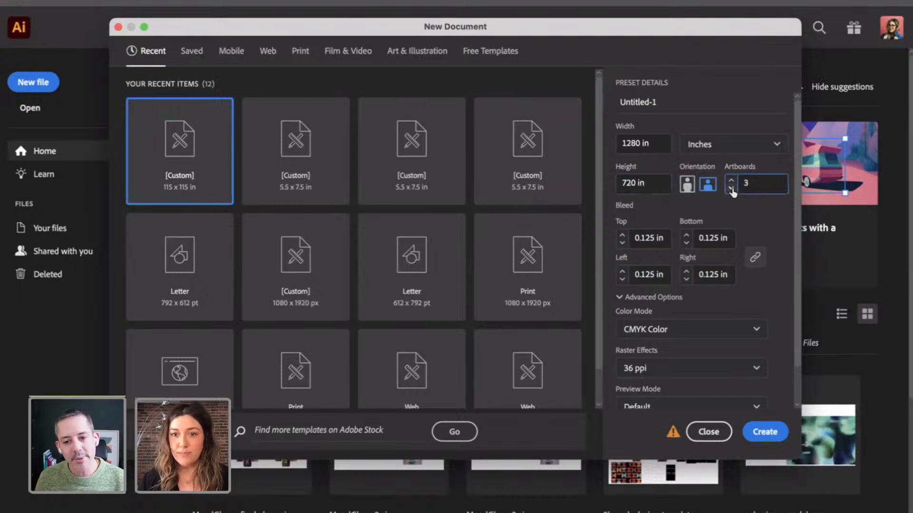
{"action": "left_click", "coordinate": [731, 189]}
{"action": "left_click", "coordinate": [731, 189]}
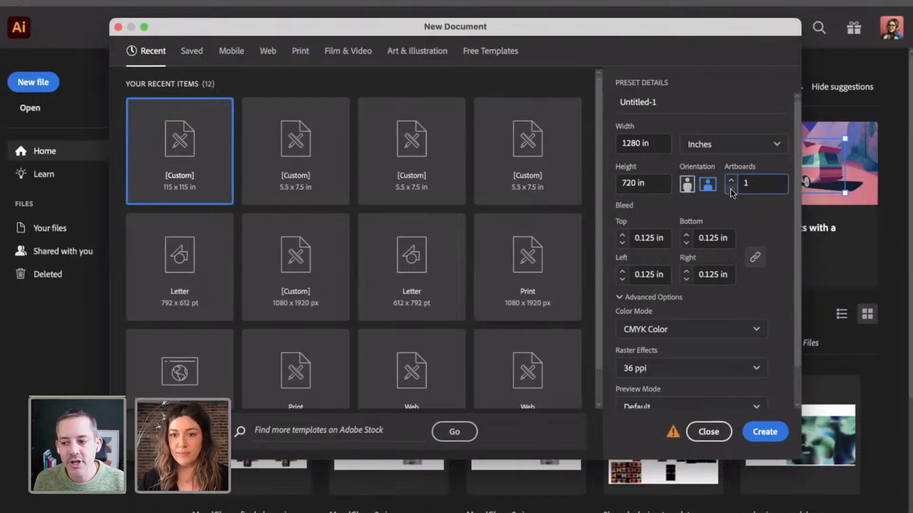
{"action": "left_click", "coordinate": [622, 243]}
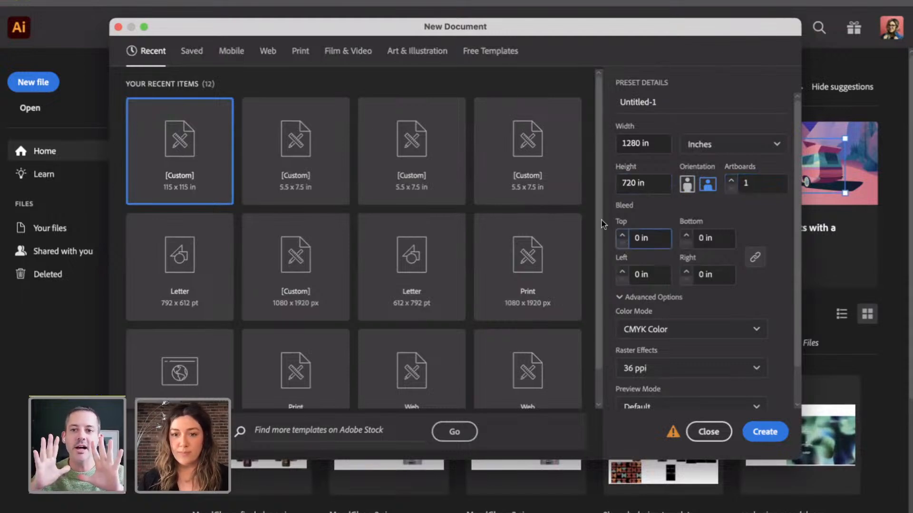
Create the document with RGB Color mode and High (300 ppi) raster effects.
{"action": "left_click", "coordinate": [677, 332]}
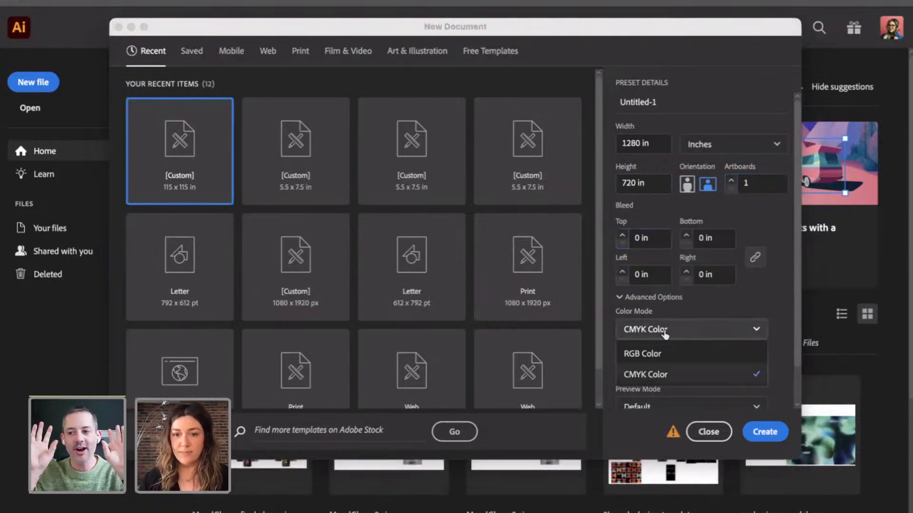
{"action": "left_click", "coordinate": [650, 354]}
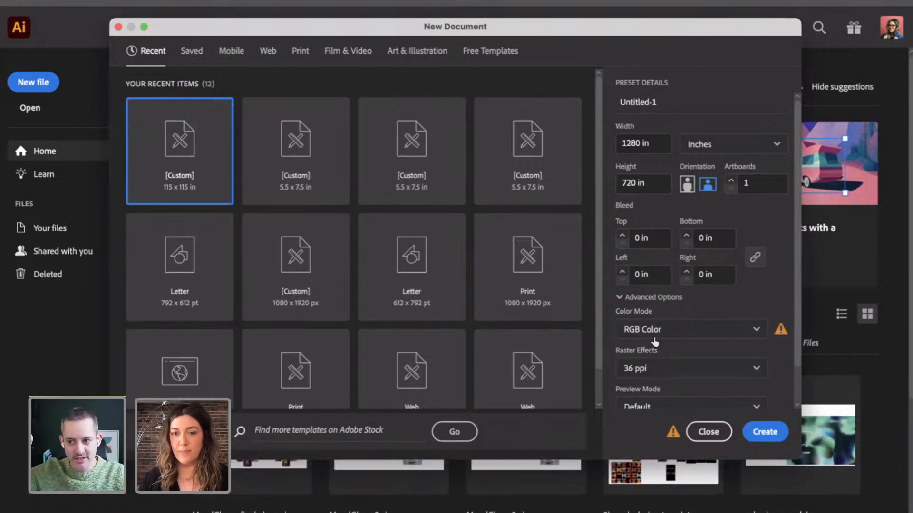
{"action": "left_click", "coordinate": [672, 367]}
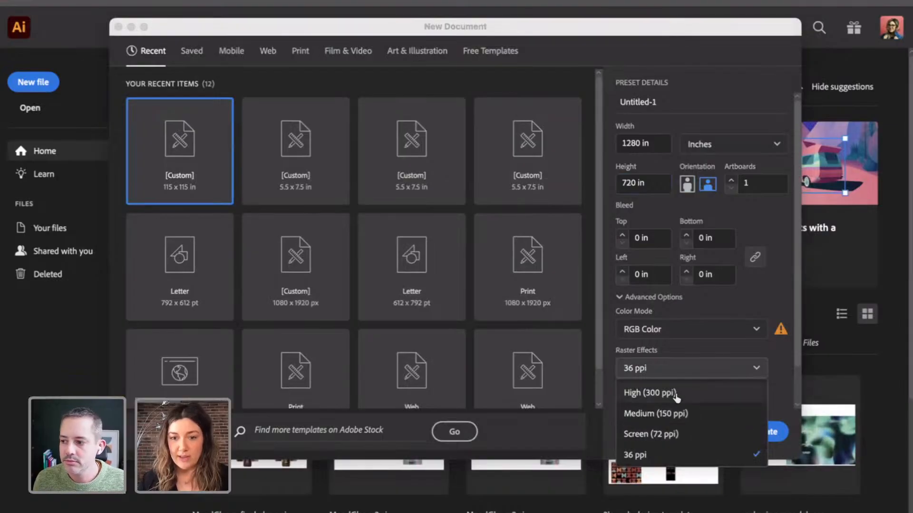
{"action": "left_click", "coordinate": [673, 394]}
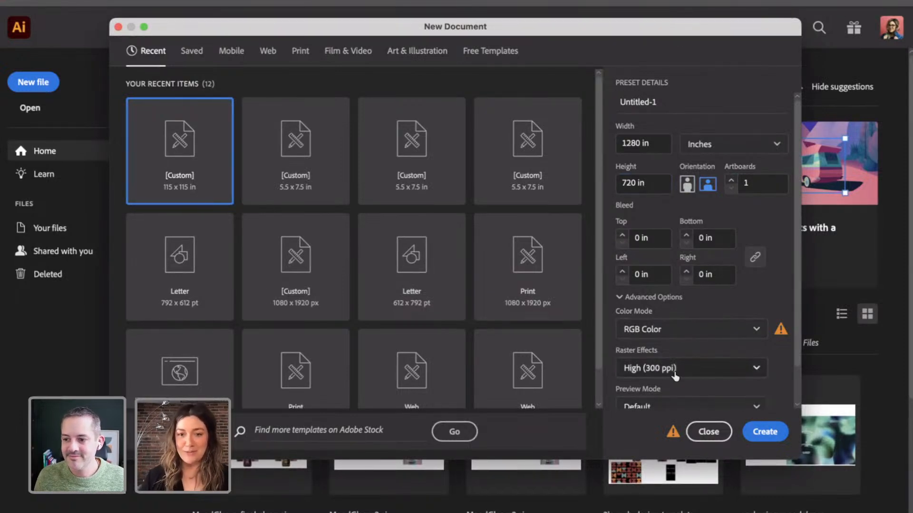
{"action": "left_click", "coordinate": [768, 434]}
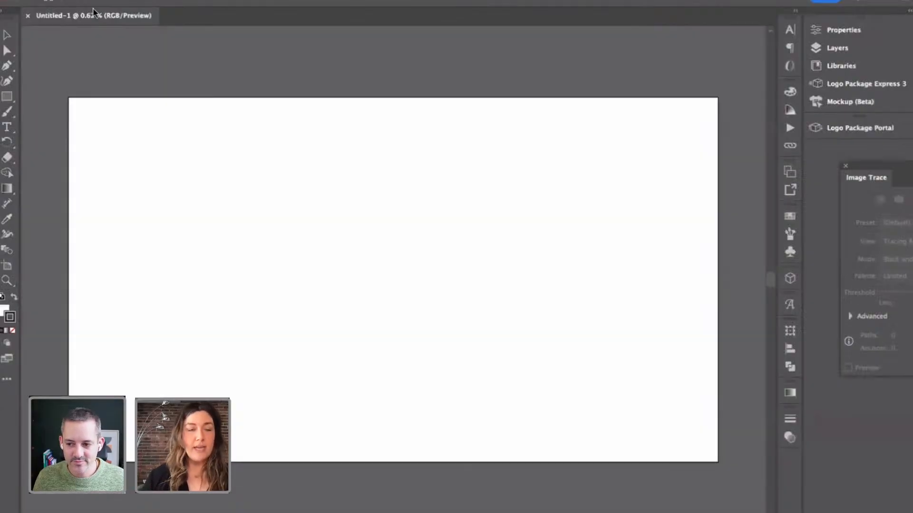
Show the Place command for bringing an external file into the blank document.
{"action": "left_click", "coordinate": [85, 1]}
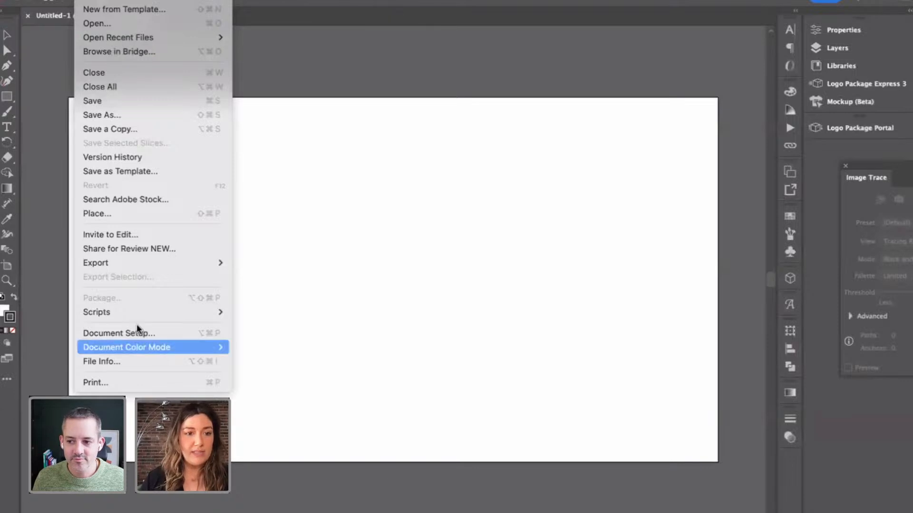
{"action": "left_click", "coordinate": [104, 214]}
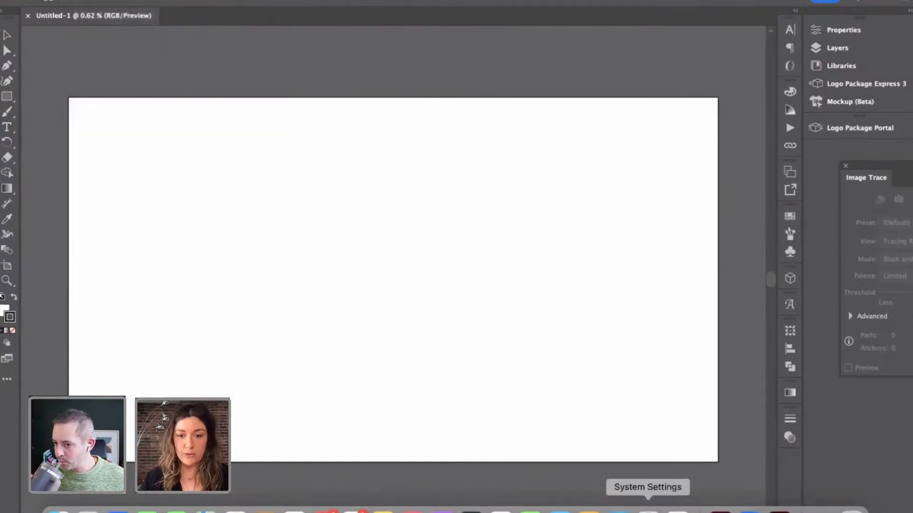
Switch to the Adobe Express design, search the background elements for "comics" and look through the results.
{"action": "left_click", "coordinate": [677, 511]}
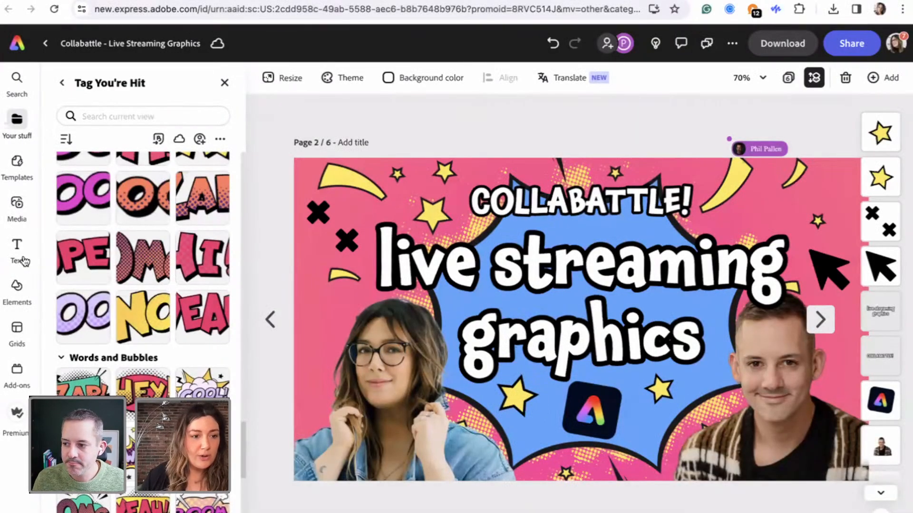
{"action": "left_click", "coordinate": [27, 301]}
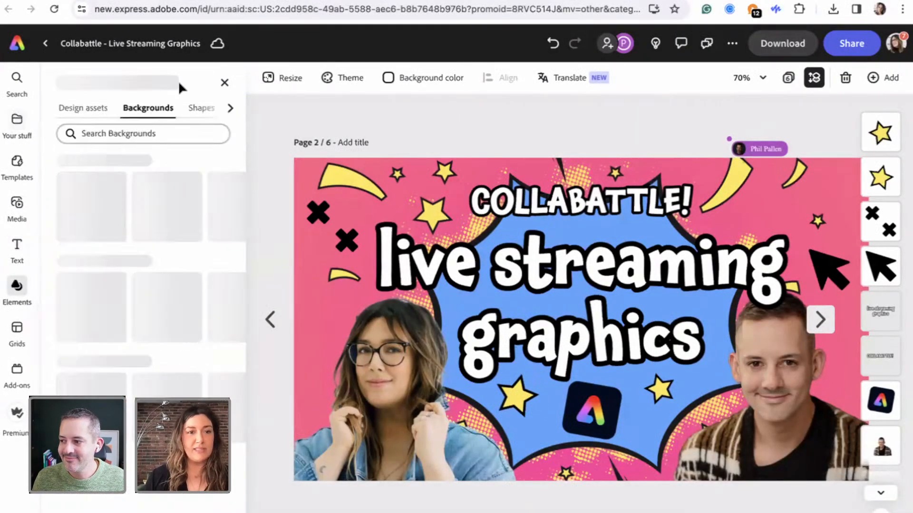
{"action": "left_click", "coordinate": [170, 133]}
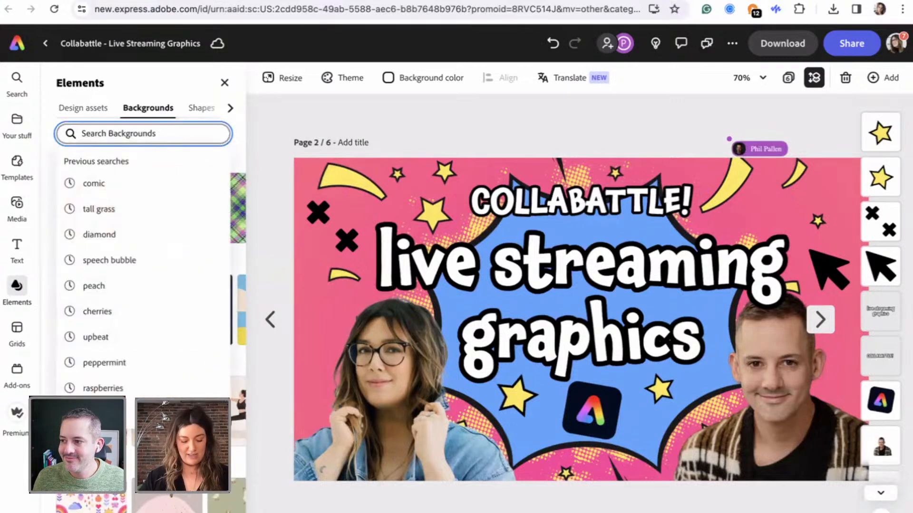
{"action": "type", "text": "comic"}
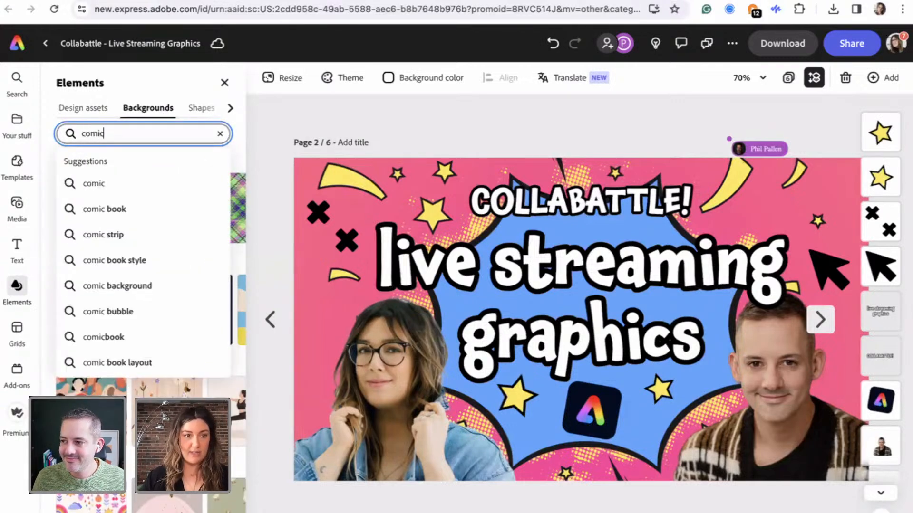
{"action": "type", "text": "s"}
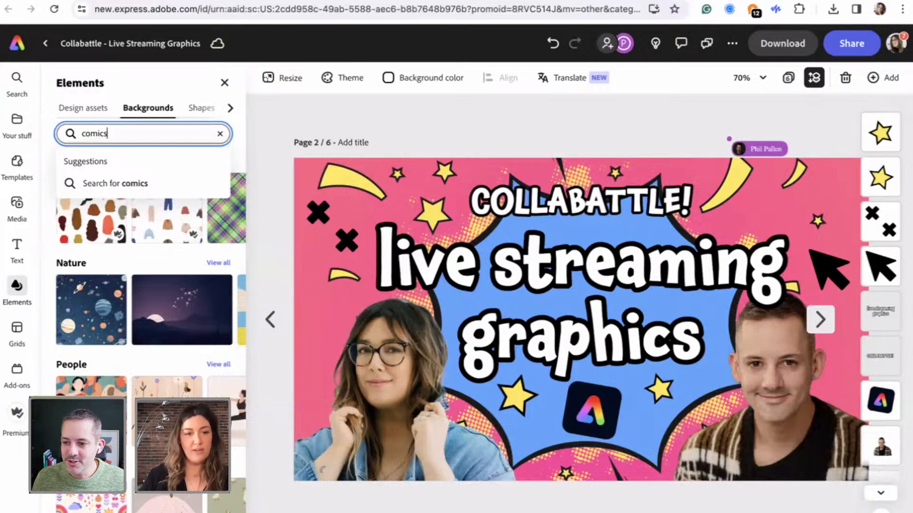
{"action": "left_click", "coordinate": [131, 185]}
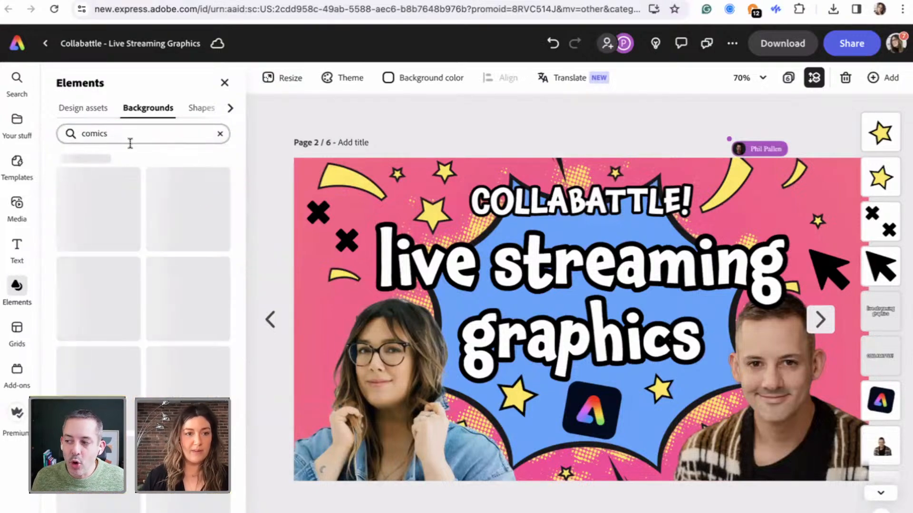
{"action": "scroll", "coordinate": [142, 289], "scroll_direction": "down", "scroll_amount": 3}
{"action": "scroll", "coordinate": [143, 290], "scroll_direction": "down", "scroll_amount": 10}
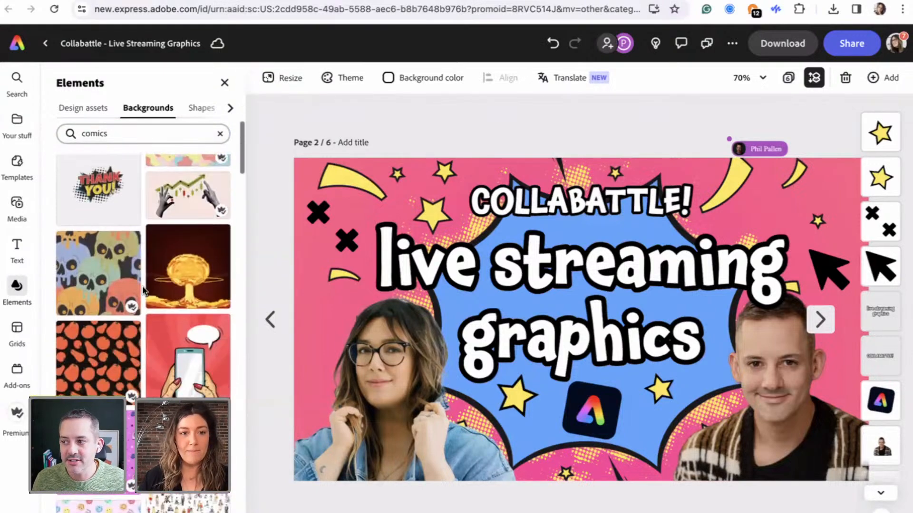
{"action": "scroll", "coordinate": [143, 290], "scroll_direction": "down", "scroll_amount": 15}
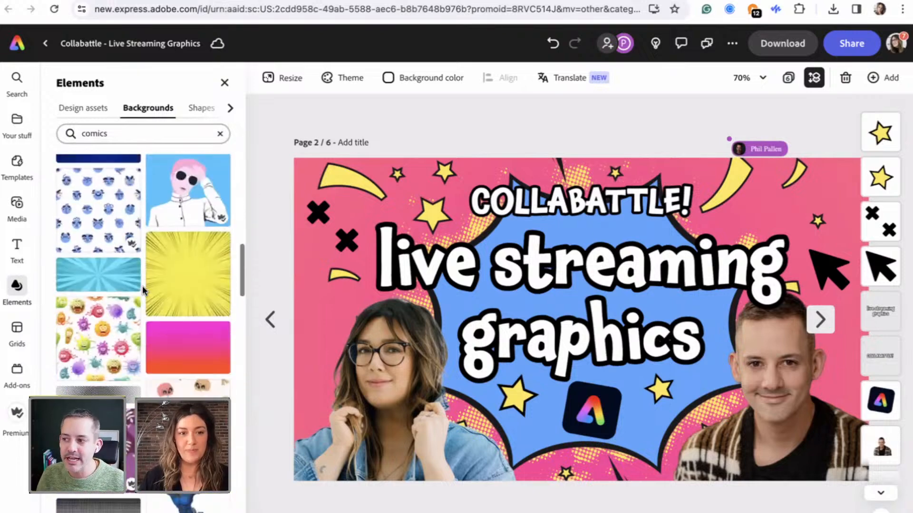
{"action": "scroll", "coordinate": [142, 290], "scroll_direction": "down", "scroll_amount": 15}
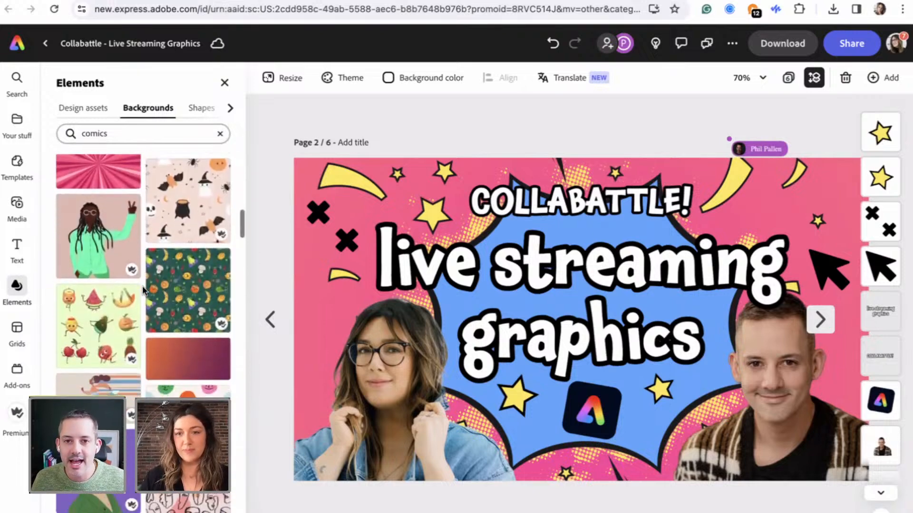
Find the comic burst with a pink center and yellow-blue rays and add it as the background of blank page 3.
{"action": "scroll", "coordinate": [141, 286], "scroll_direction": "down", "scroll_amount": 15}
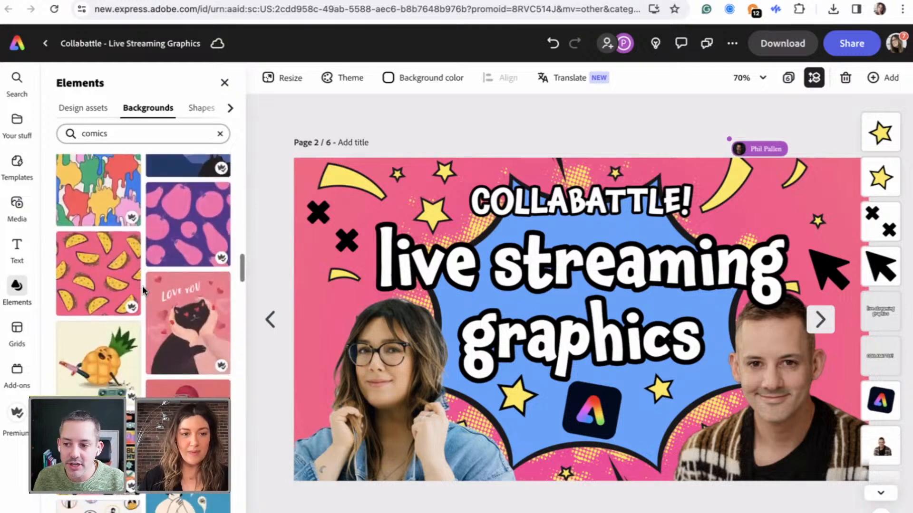
{"action": "scroll", "coordinate": [141, 286], "scroll_direction": "down", "scroll_amount": 10}
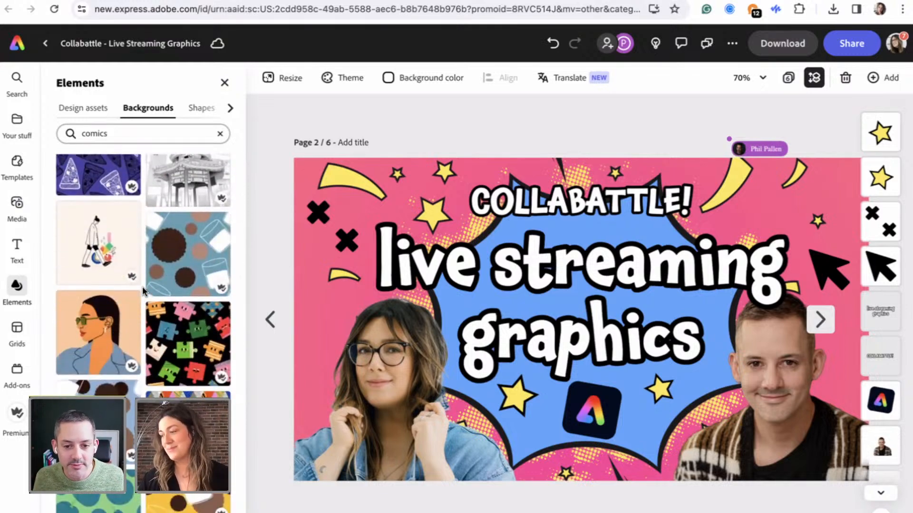
{"action": "scroll", "coordinate": [142, 288], "scroll_direction": "down", "scroll_amount": 8}
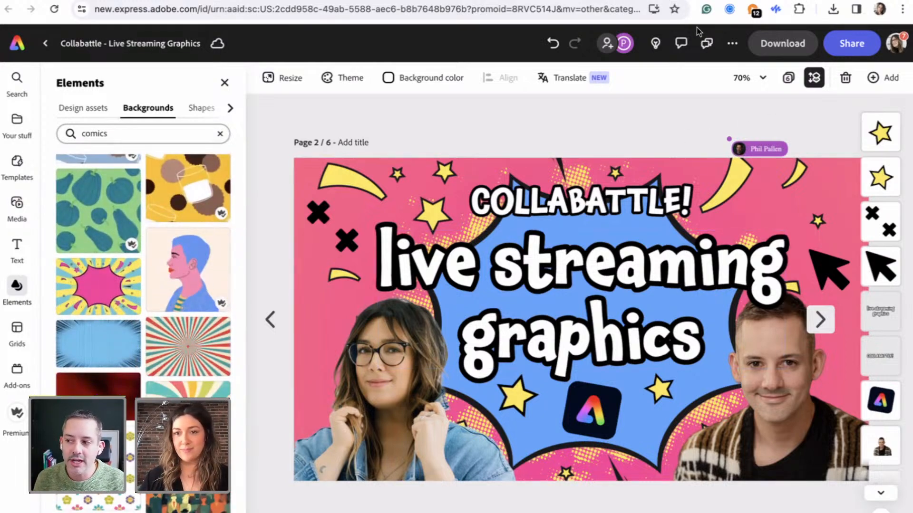
{"action": "left_click", "coordinate": [820, 320]}
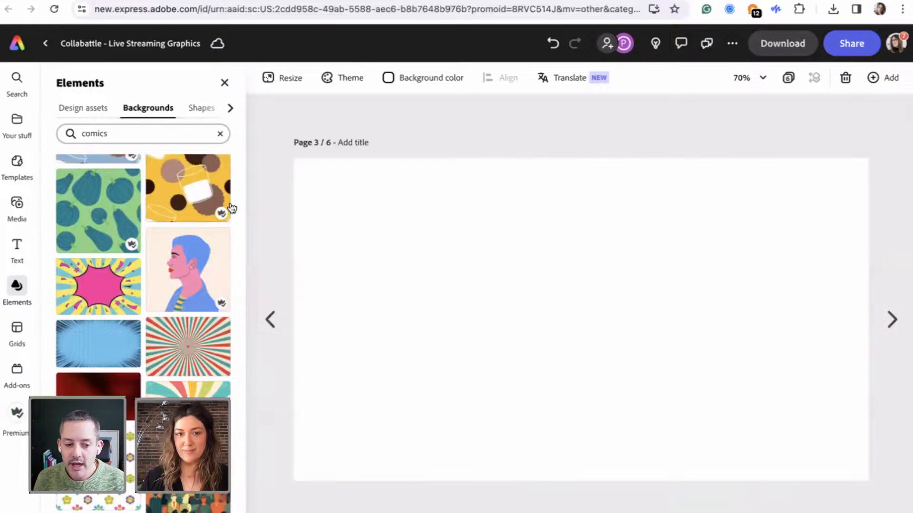
{"action": "left_click", "coordinate": [91, 284]}
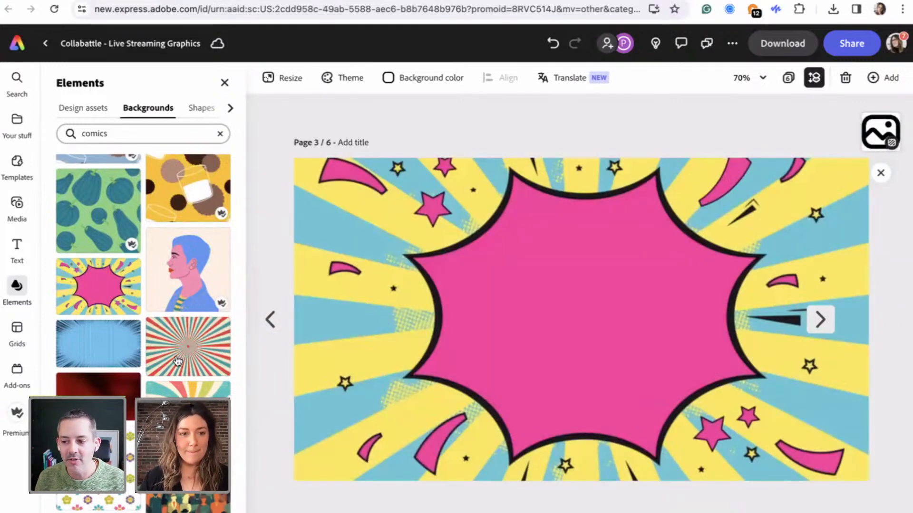
Look through more of the comics background results, then switch to Adobe Illustrator.
{"action": "scroll", "coordinate": [183, 354], "scroll_direction": "down", "scroll_amount": 3}
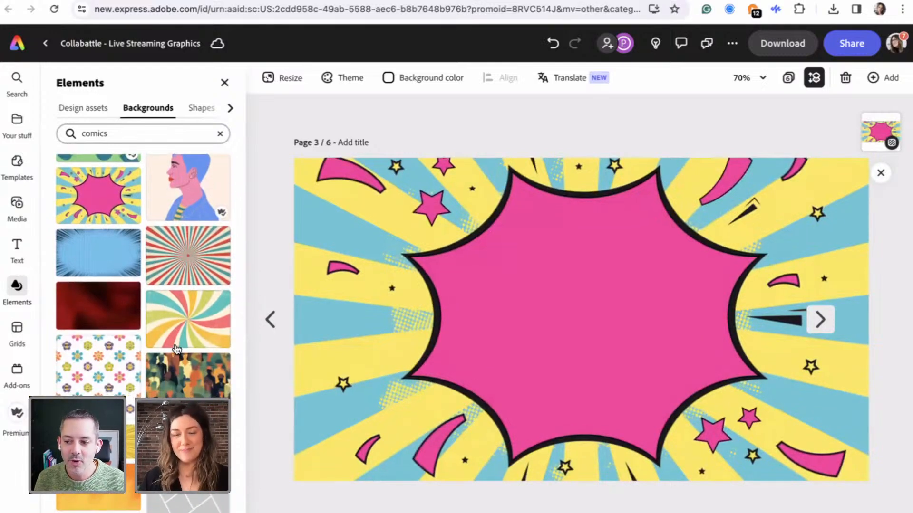
{"action": "scroll", "coordinate": [177, 356], "scroll_direction": "down", "scroll_amount": 2}
{"action": "scroll", "coordinate": [178, 348], "scroll_direction": "up", "scroll_amount": 1}
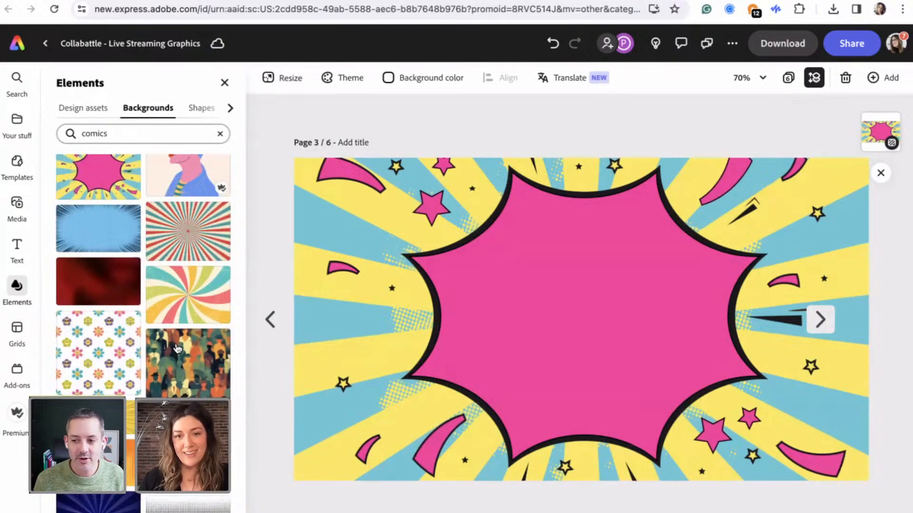
{"action": "scroll", "coordinate": [178, 349], "scroll_direction": "down", "scroll_amount": 5}
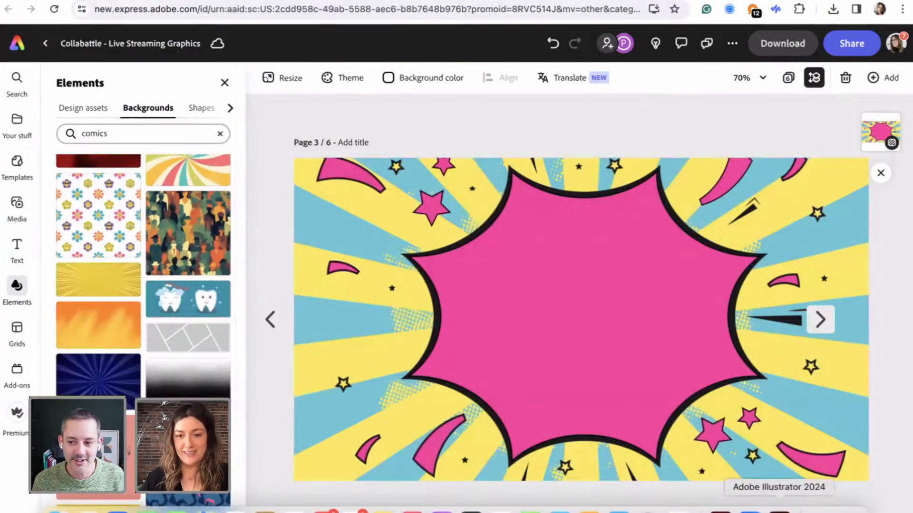
{"action": "left_click", "coordinate": [780, 503]}
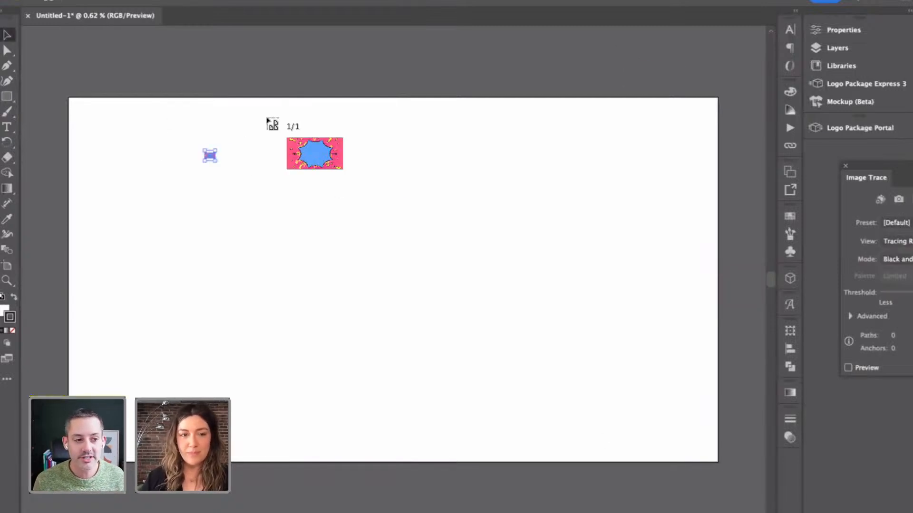
Place Collabattle-3.png from the Downloads folder on the blank artboard as a linked image.
{"action": "left_click", "coordinate": [204, 150]}
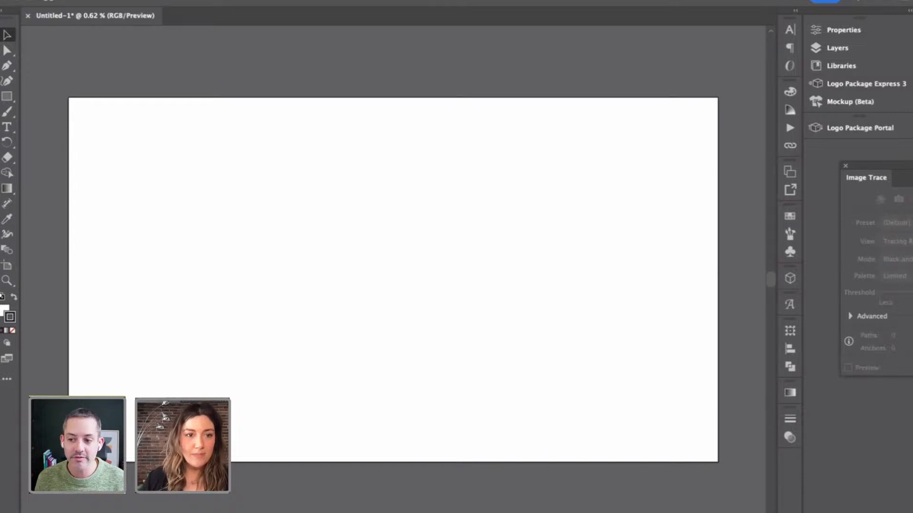
{"action": "left_click", "coordinate": [85, 1]}
{"action": "left_click", "coordinate": [107, 214]}
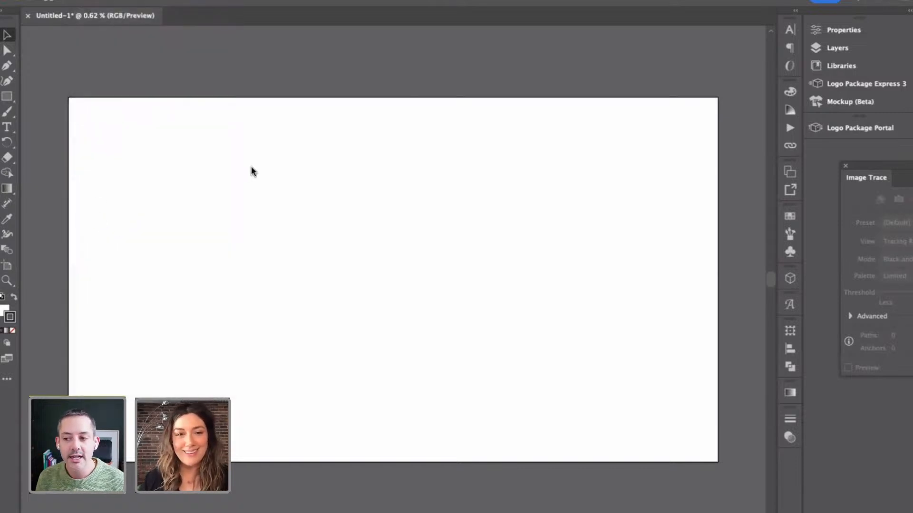
{"action": "left_click", "coordinate": [247, 117]}
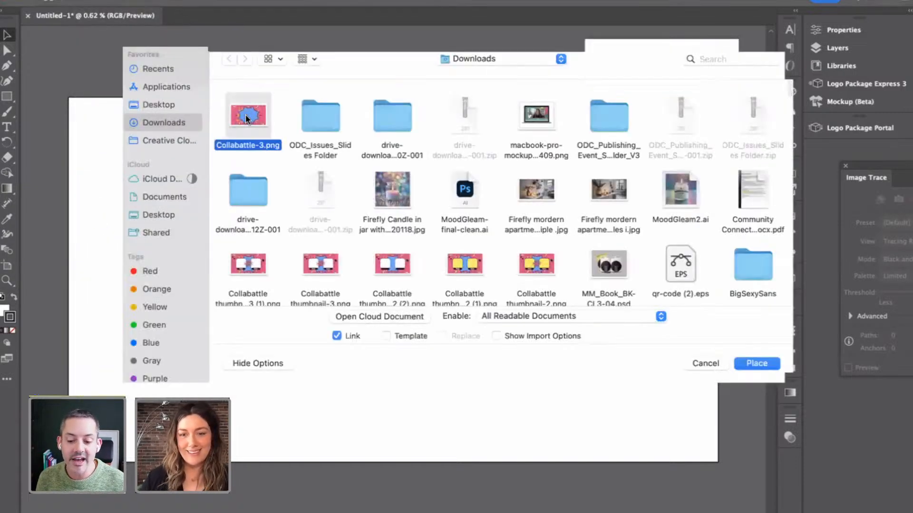
{"action": "left_click", "coordinate": [756, 363]}
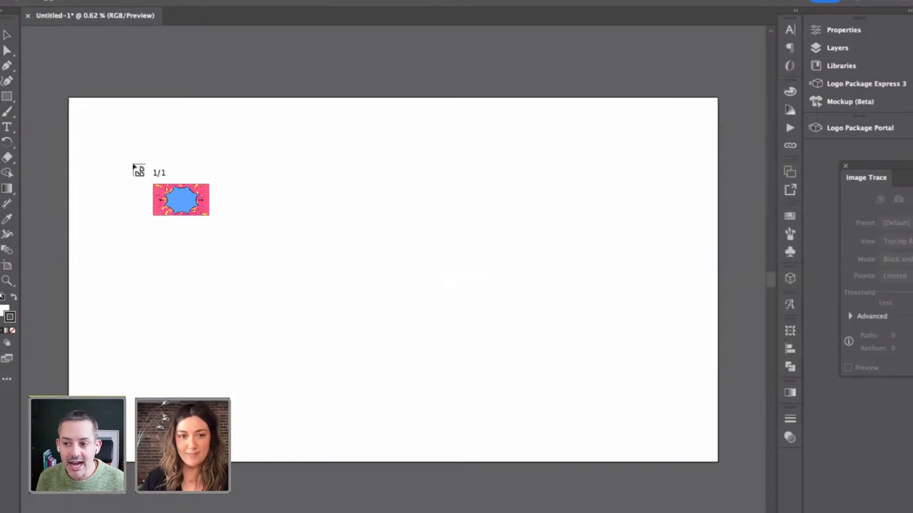
{"action": "left_click", "coordinate": [133, 164]}
{"action": "left_click_drag", "start_coordinate": [137, 170], "coordinate": [364, 293]}
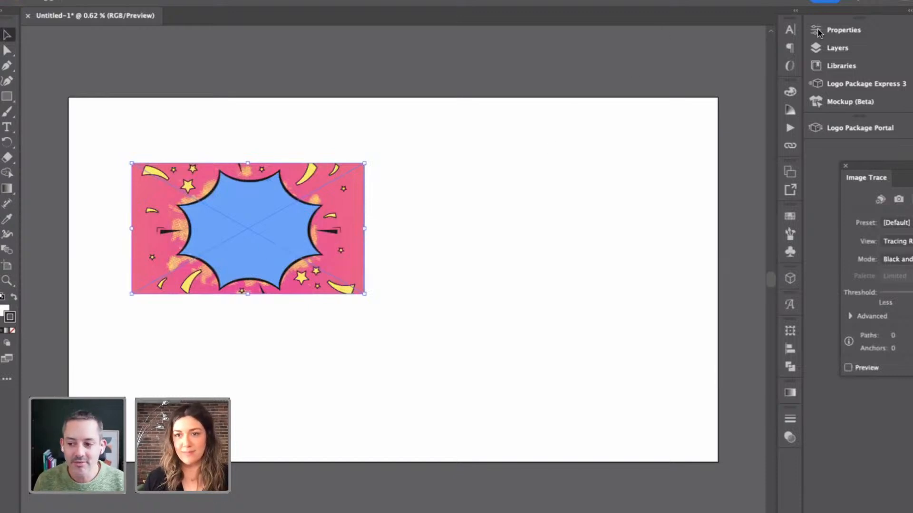
Move the placed image to the artboard's upper-left corner and enlarge it to about 1302 × 733 in, slightly past the artboard edges.
{"action": "left_click_drag", "start_coordinate": [288, 209], "coordinate": [224, 142]}
{"action": "left_click_drag", "start_coordinate": [300, 229], "coordinate": [748, 467]}
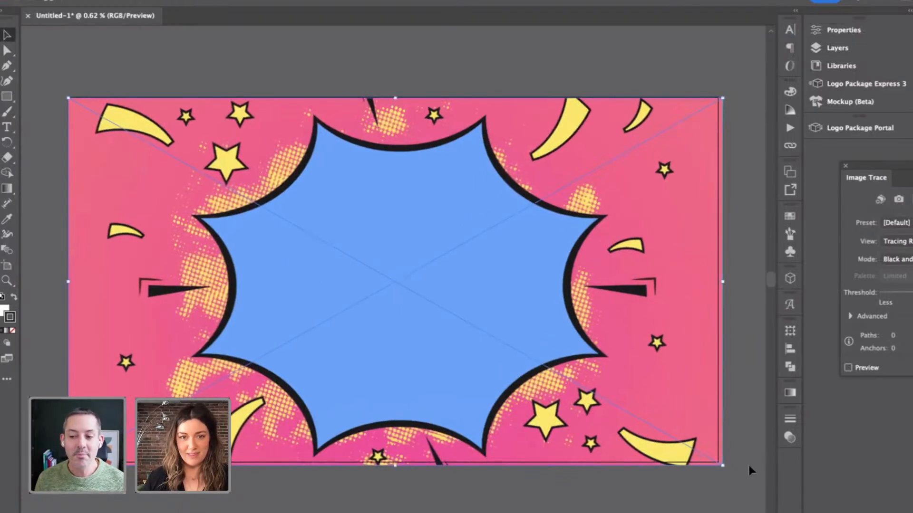
{"action": "left_click_drag", "start_coordinate": [68, 99], "coordinate": [61, 94]}
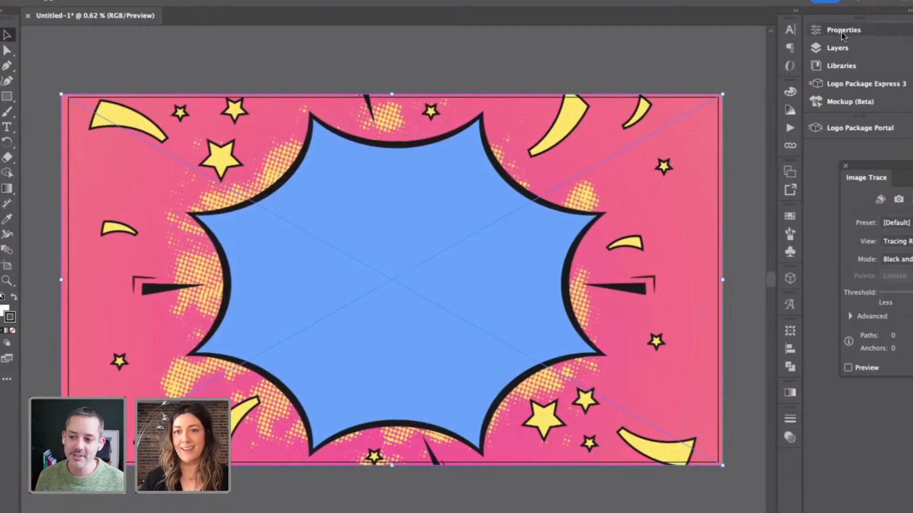
Center the linked image horizontally and vertically on the artboard.
{"action": "left_click", "coordinate": [869, 35]}
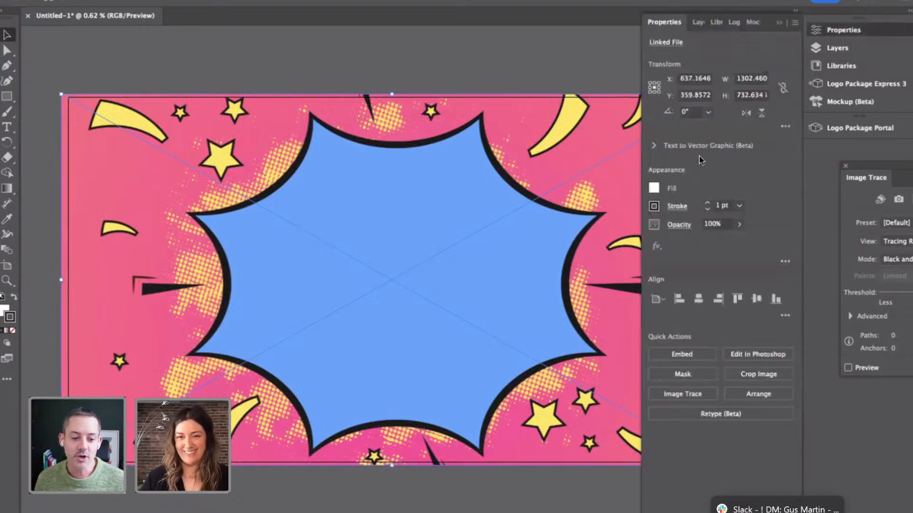
{"action": "left_click", "coordinate": [698, 299]}
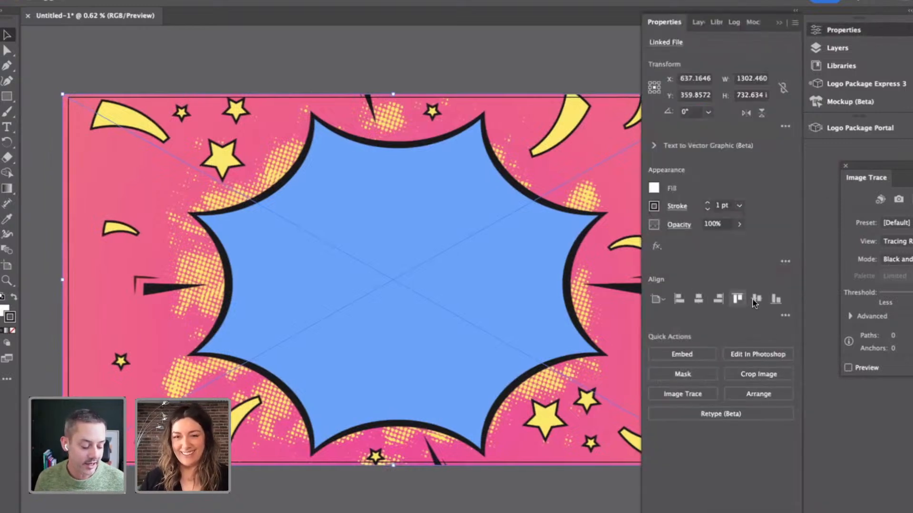
{"action": "left_click", "coordinate": [756, 299]}
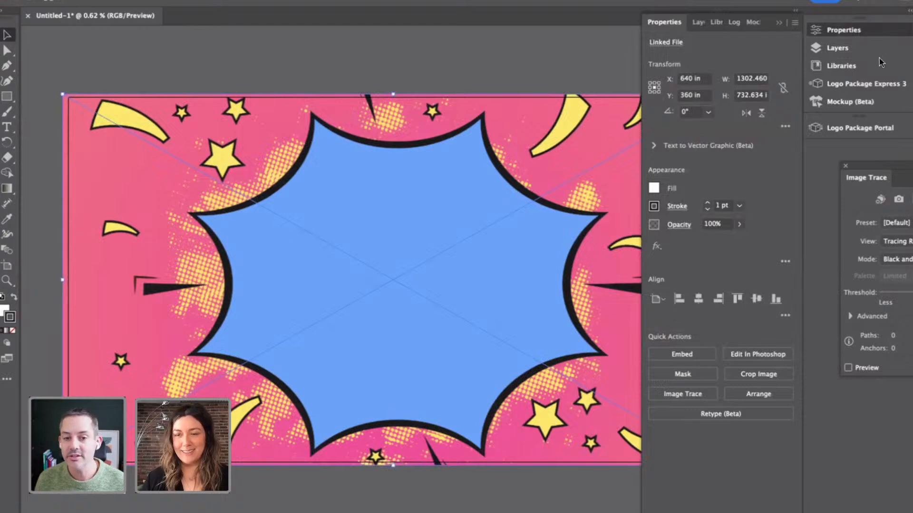
{"action": "left_click", "coordinate": [778, 23]}
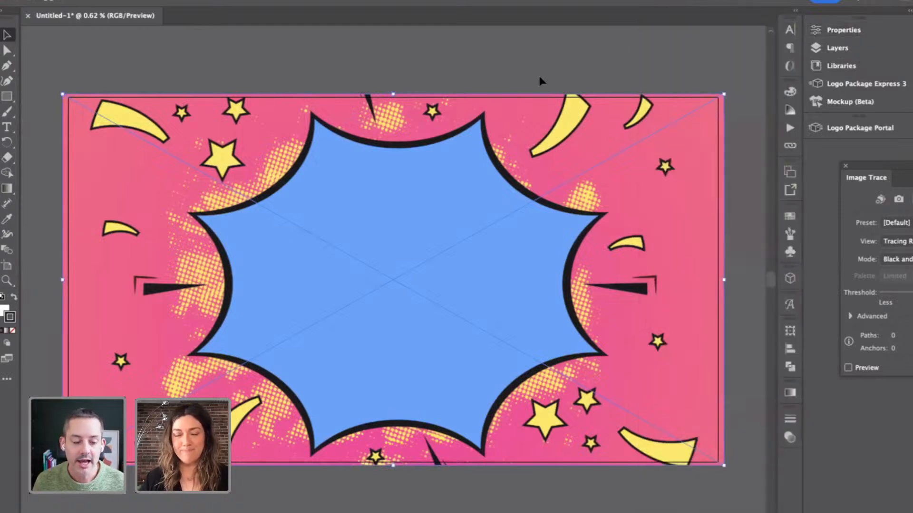
Draw a square about 390 in wide over the left half of the blue burst with the Rectangle tool.
{"action": "left_click", "coordinate": [7, 96]}
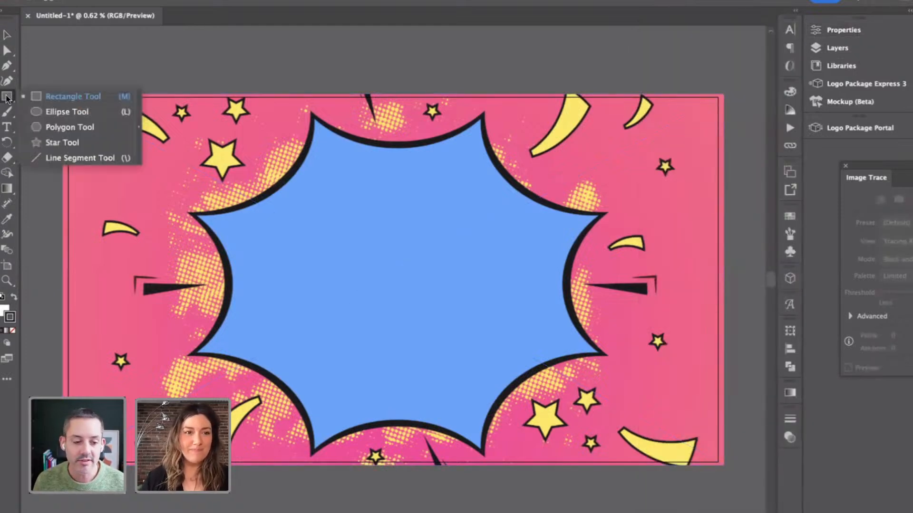
{"action": "left_click", "coordinate": [51, 97]}
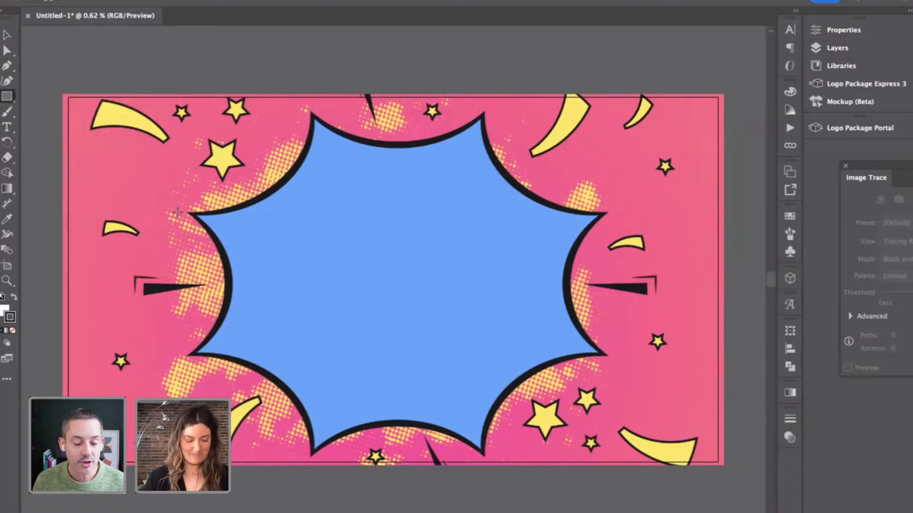
{"action": "left_click", "coordinate": [8, 34]}
{"action": "left_click", "coordinate": [121, 136]}
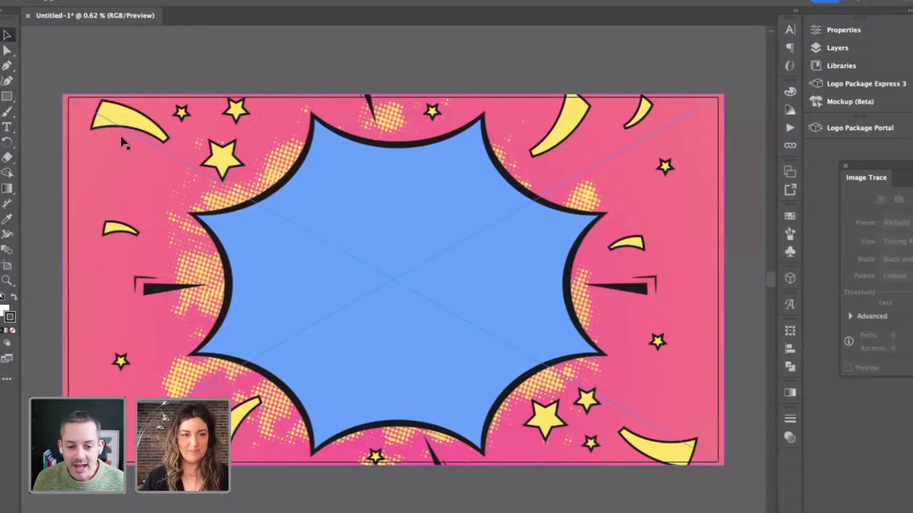
{"action": "key", "text": "super+shift+a"}
{"action": "left_click", "coordinate": [8, 99]}
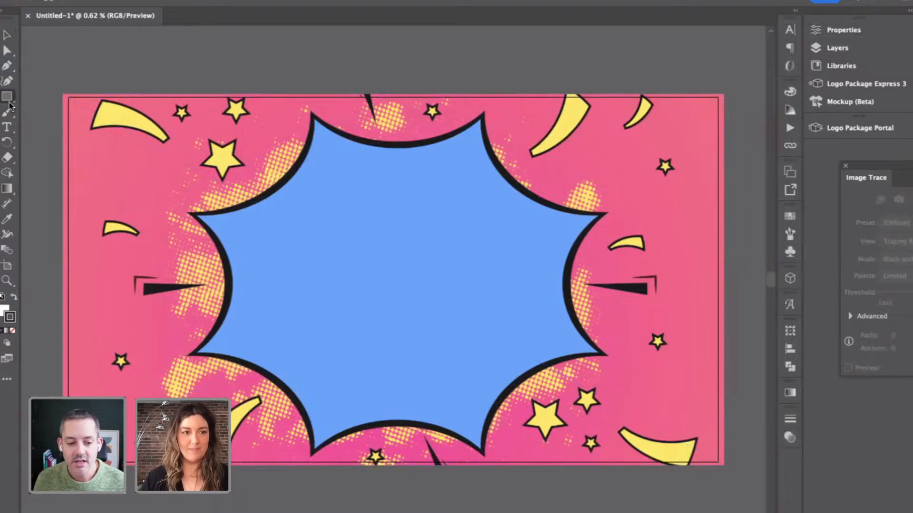
{"action": "left_click_drag", "start_coordinate": [188, 166], "coordinate": [387, 347]}
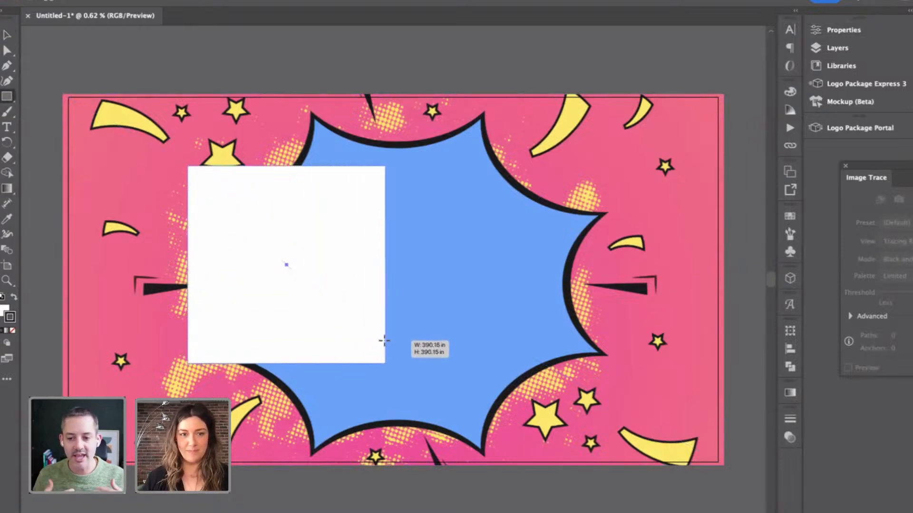
Remove the square's stroke and fill it with the artwork's yellow (fde950) sampled with the Eyedropper.
{"action": "left_click", "coordinate": [12, 331]}
{"action": "left_click", "coordinate": [3, 313]}
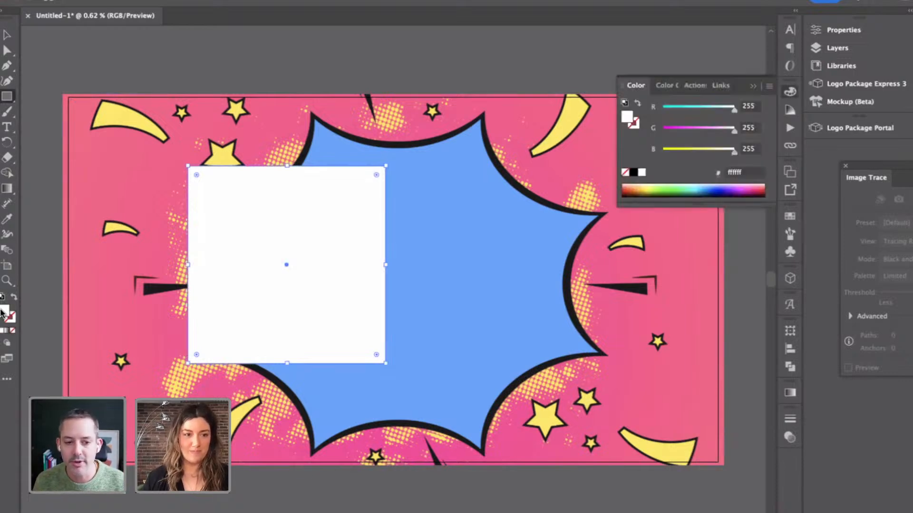
{"action": "left_click", "coordinate": [12, 330]}
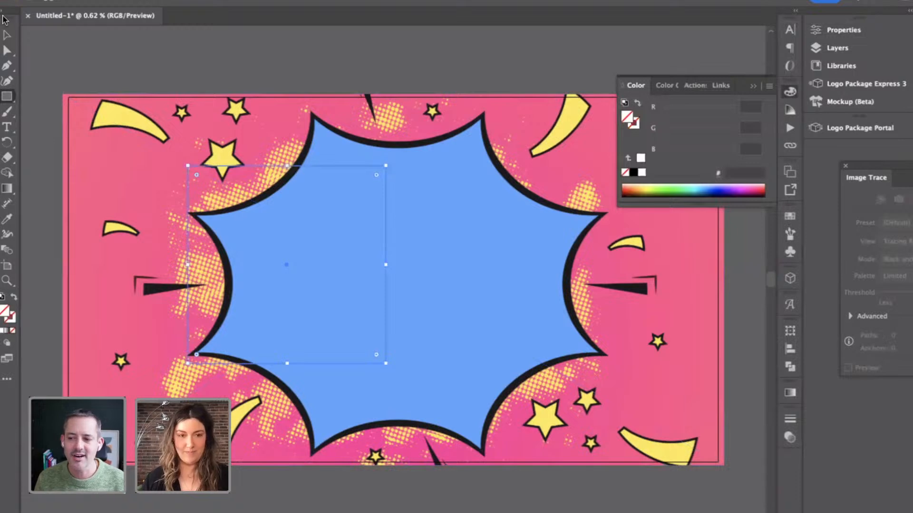
{"action": "key", "text": "i"}
{"action": "left_click", "coordinate": [115, 96]}
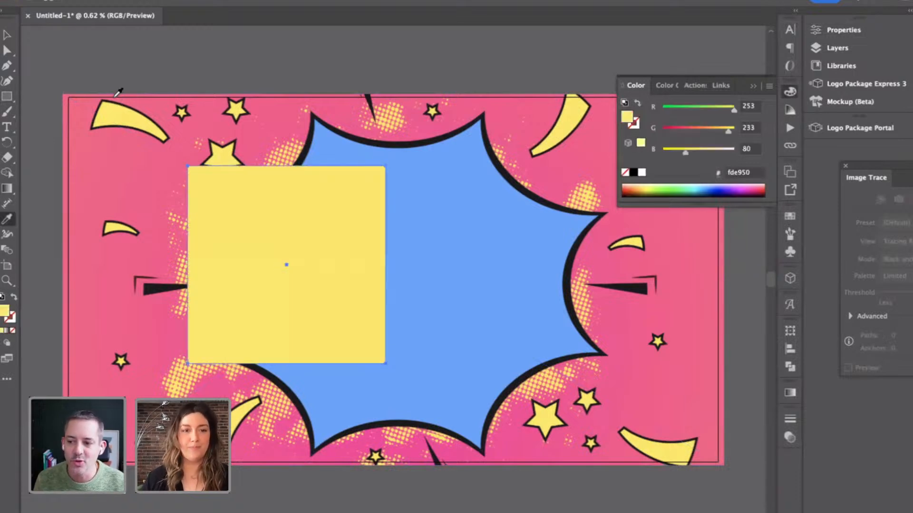
Round all four corners of the yellow square and move it slightly toward the artboard's left edge.
{"action": "key", "text": "v"}
{"action": "left_click", "coordinate": [259, 71]}
{"action": "left_click", "coordinate": [278, 191]}
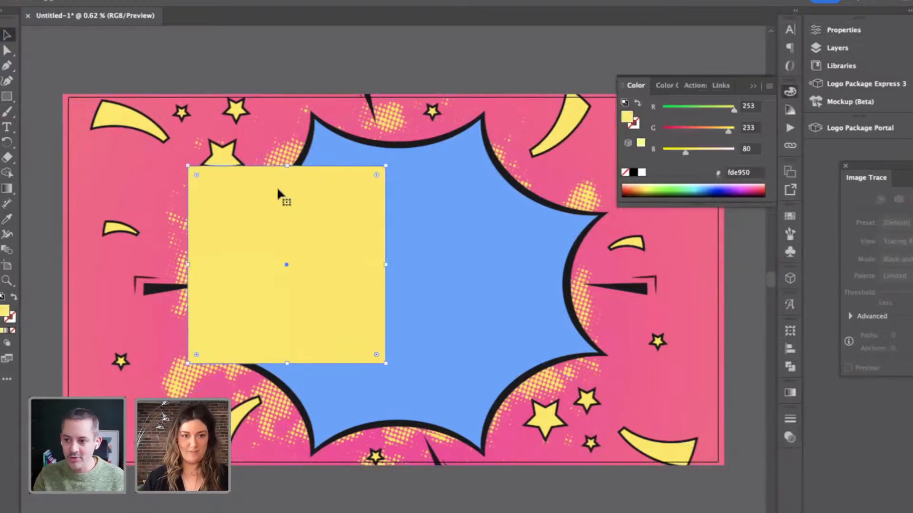
{"action": "key", "text": "a"}
{"action": "left_click_drag", "start_coordinate": [377, 176], "coordinate": [299, 248]}
{"action": "left_click", "coordinate": [6, 34]}
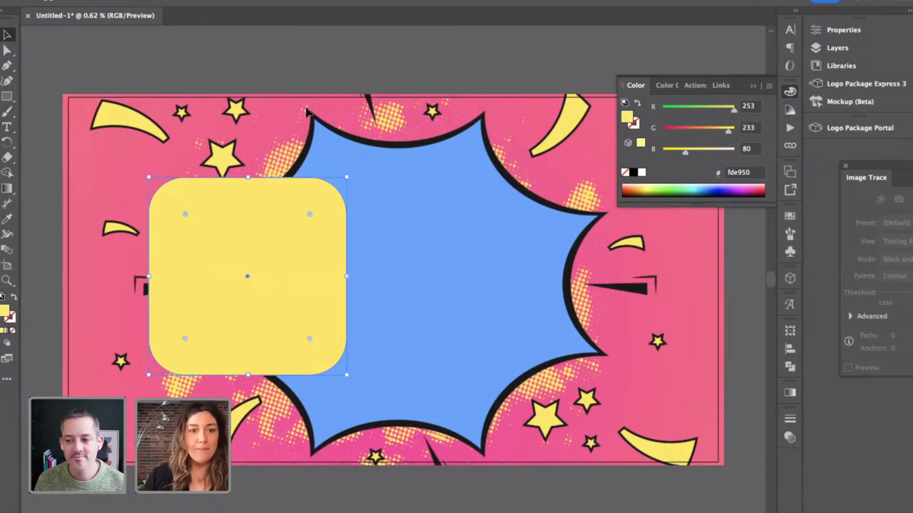
{"action": "left_click_drag", "start_coordinate": [286, 240], "coordinate": [267, 241]}
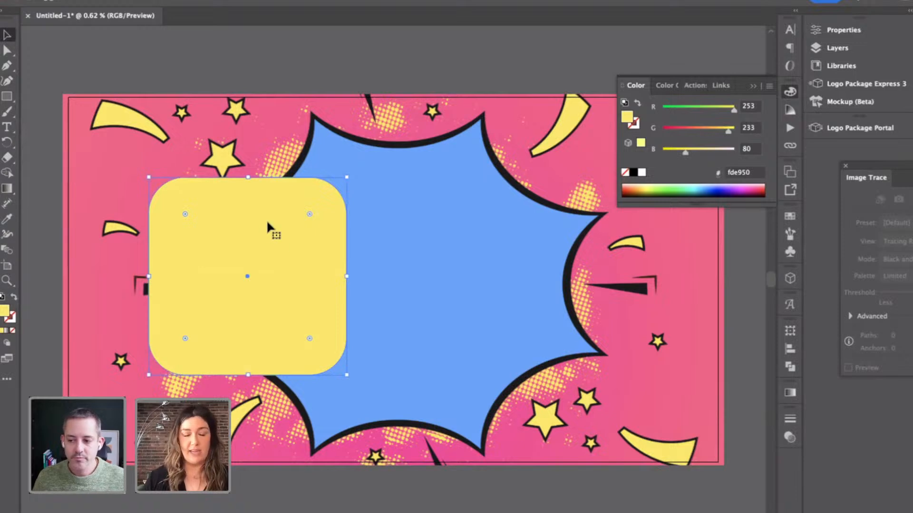
Draw a second yellow square to the right of the first and round its corners to a similar radius.
{"action": "left_click", "coordinate": [7, 98]}
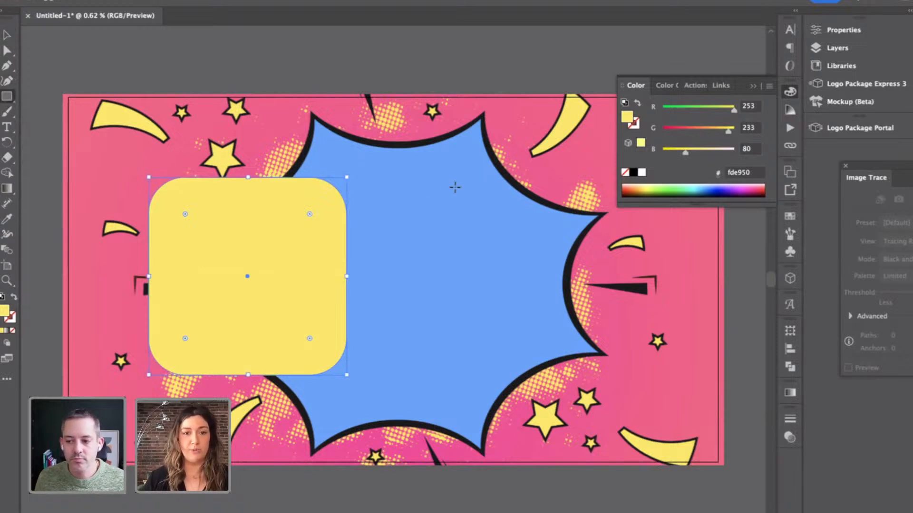
{"action": "left_click_drag", "start_coordinate": [402, 187], "coordinate": [593, 378]}
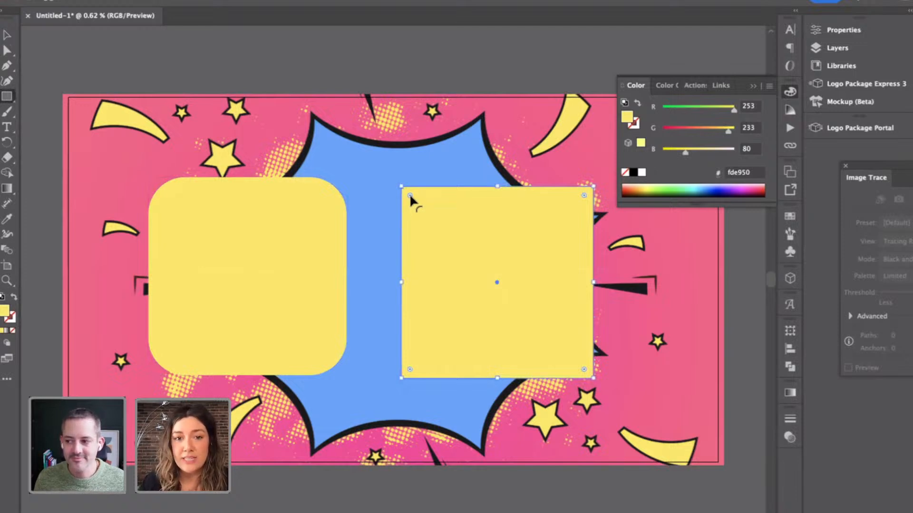
{"action": "left_click_drag", "start_coordinate": [409, 194], "coordinate": [434, 216]}
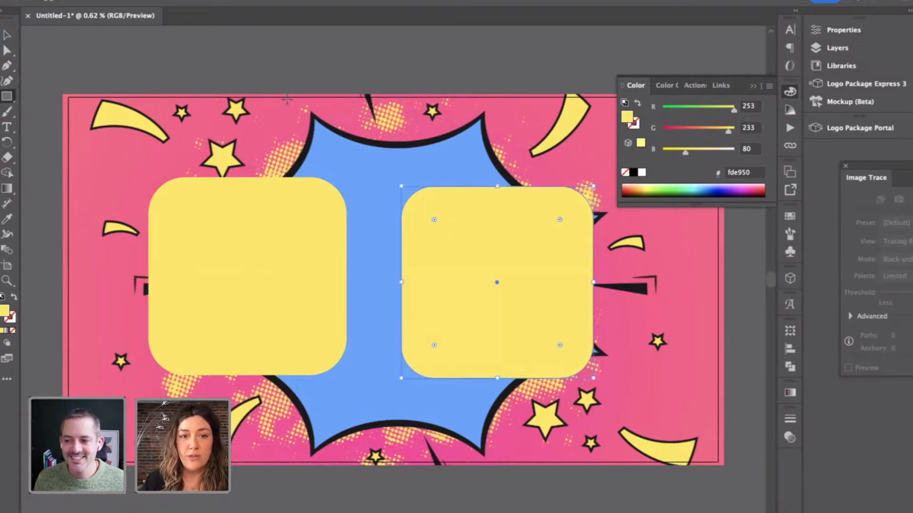
Delete the first yellow square and move the remaining one closer to the artboard's right edge.
{"action": "left_click", "coordinate": [8, 35]}
{"action": "left_click", "coordinate": [245, 216]}
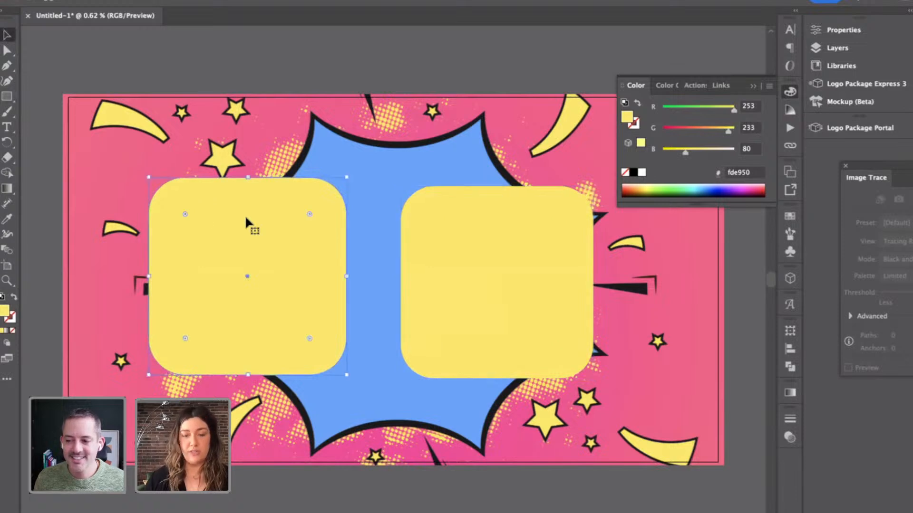
{"action": "key", "text": "Delete"}
{"action": "left_click_drag", "start_coordinate": [554, 253], "coordinate": [594, 248]}
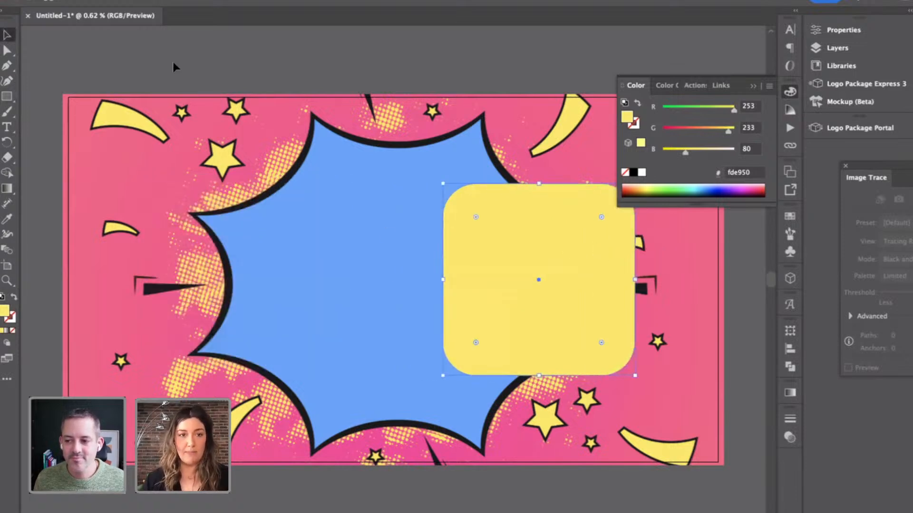
Paste a copy of the yellow square over the left half of the burst, level with the original, and select both.
{"action": "key", "text": "ctrl+v"}
{"action": "left_click_drag", "start_coordinate": [426, 259], "coordinate": [295, 259]}
{"action": "left_click_drag", "start_coordinate": [573, 311], "coordinate": [578, 314]}
{"action": "left_click_drag", "start_coordinate": [278, 269], "coordinate": [270, 266]}
{"action": "left_click", "coordinate": [536, 363], "text": "shift"}
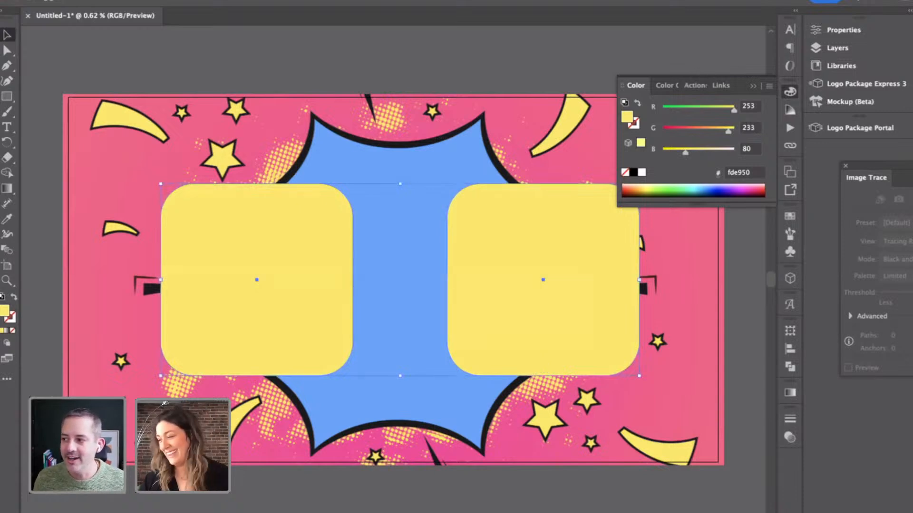
Group the two yellow squares and center the group horizontally on the artboard.
{"action": "left_click", "coordinate": [842, 29]}
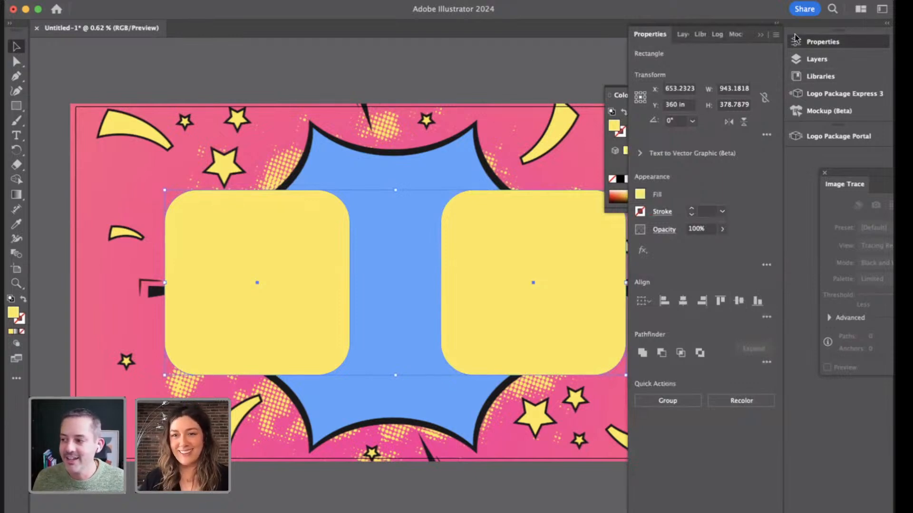
{"action": "left_click", "coordinate": [804, 42]}
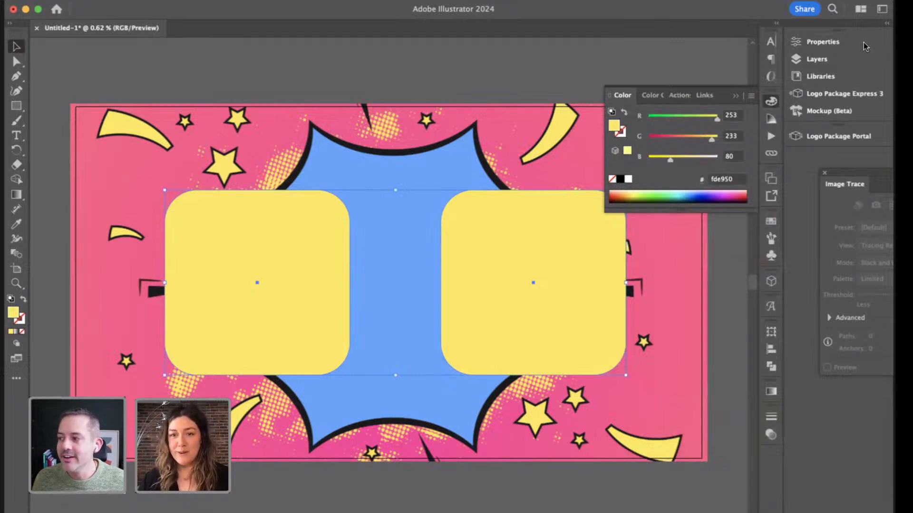
{"action": "left_click", "coordinate": [262, 151]}
{"action": "left_click_drag", "start_coordinate": [192, 159], "coordinate": [635, 424]}
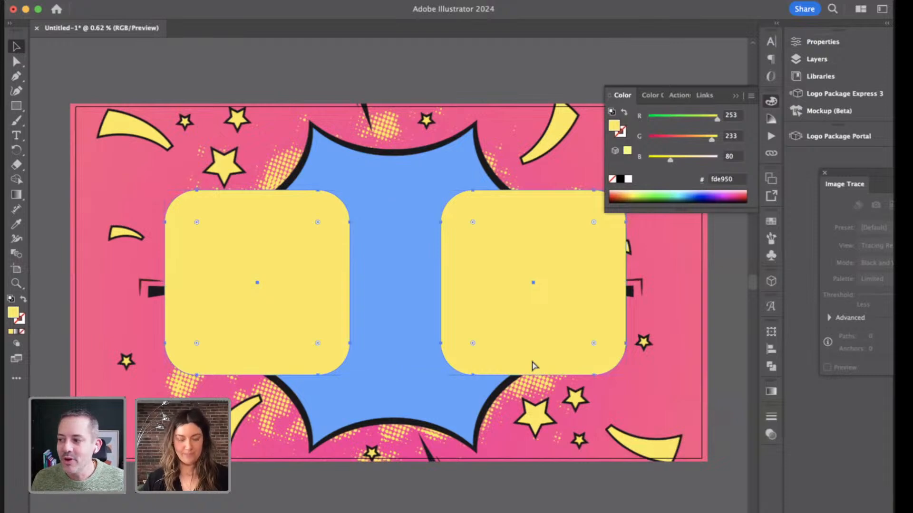
{"action": "left_click", "coordinate": [848, 46]}
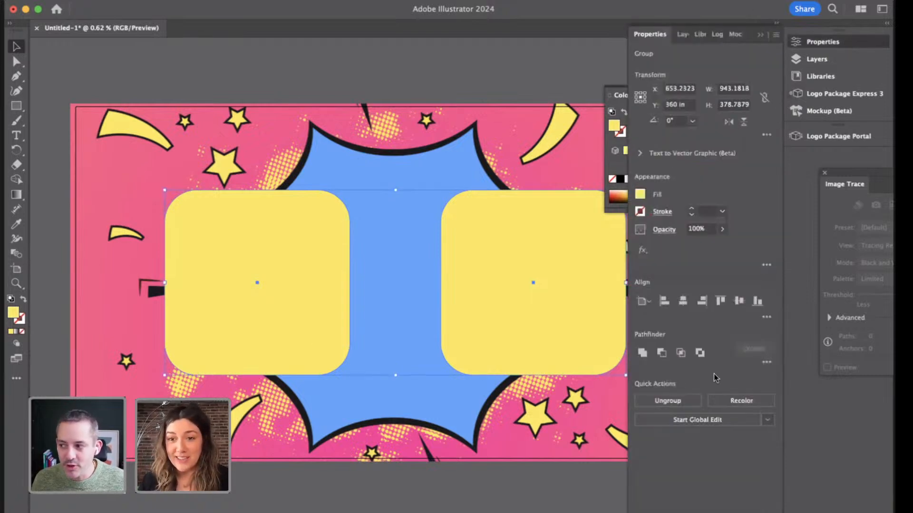
{"action": "left_click", "coordinate": [690, 300]}
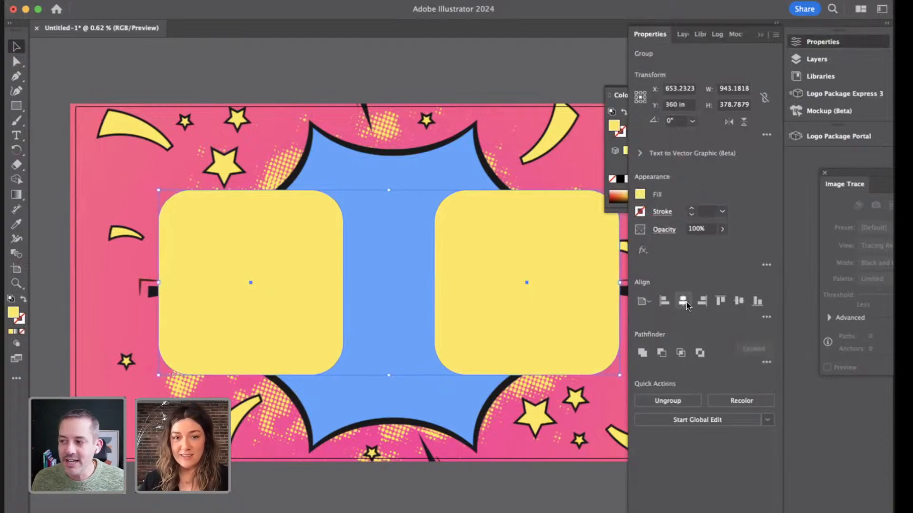
{"action": "left_click", "coordinate": [430, 71]}
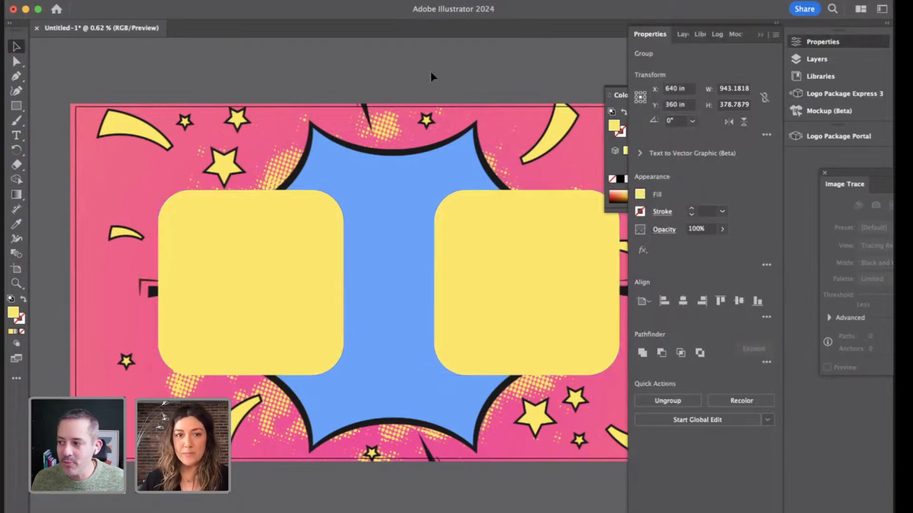
Unlock all objects so that the comic background is included when selecting everything.
{"action": "left_click", "coordinate": [140, 0]}
{"action": "left_click", "coordinate": [166, 104]}
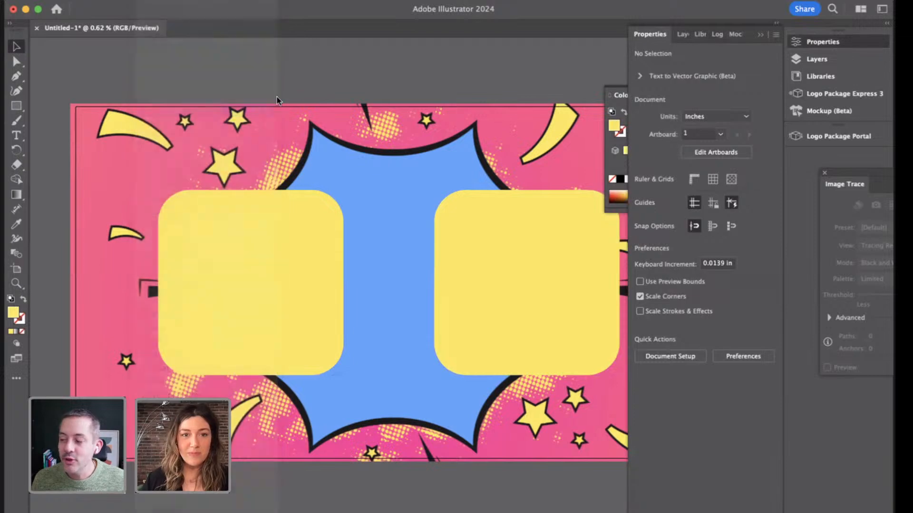
{"action": "left_click", "coordinate": [203, 47]}
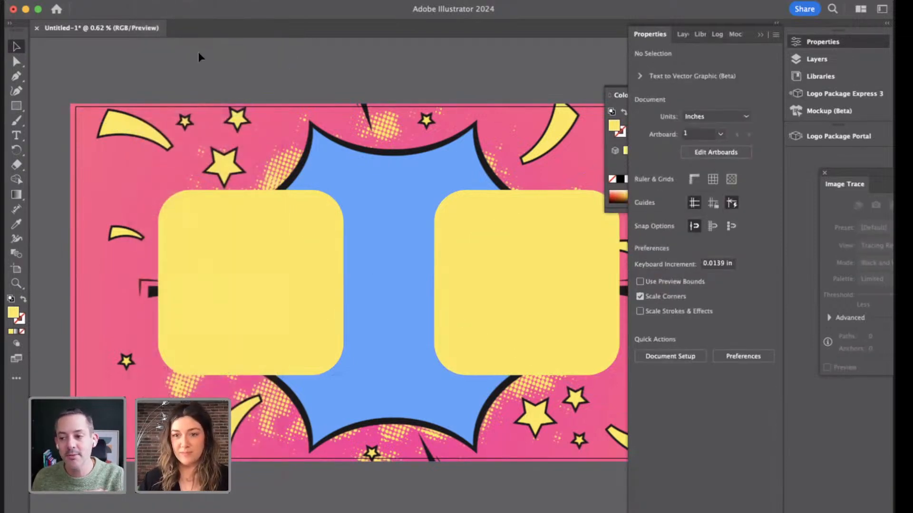
{"action": "key", "text": "super+a"}
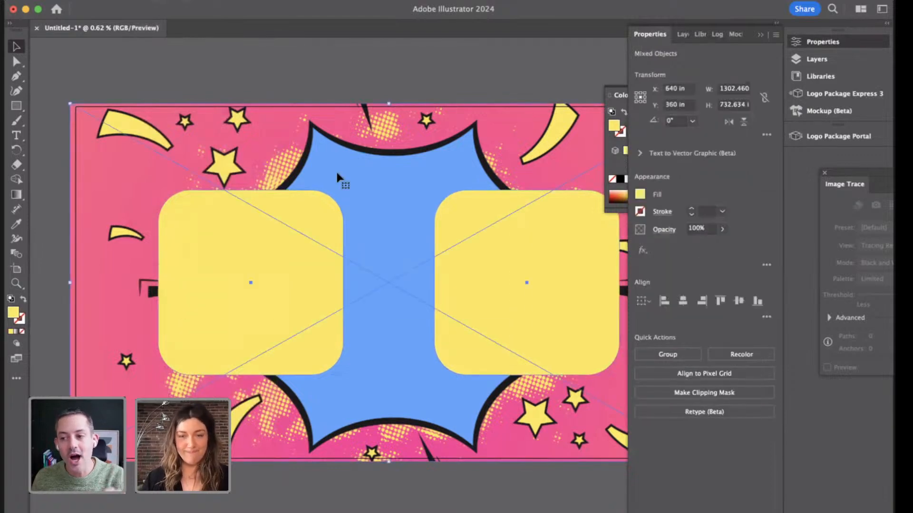
{"action": "left_click", "coordinate": [760, 35]}
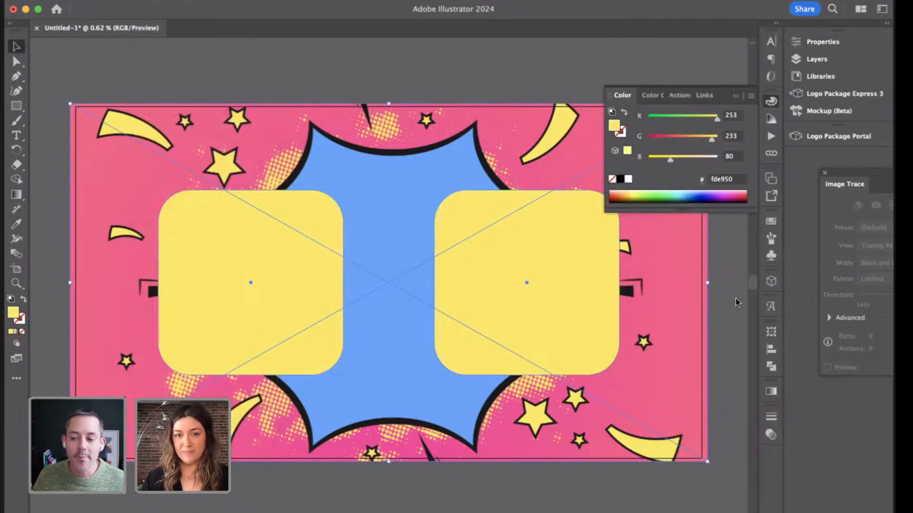
{"action": "left_click", "coordinate": [307, 75]}
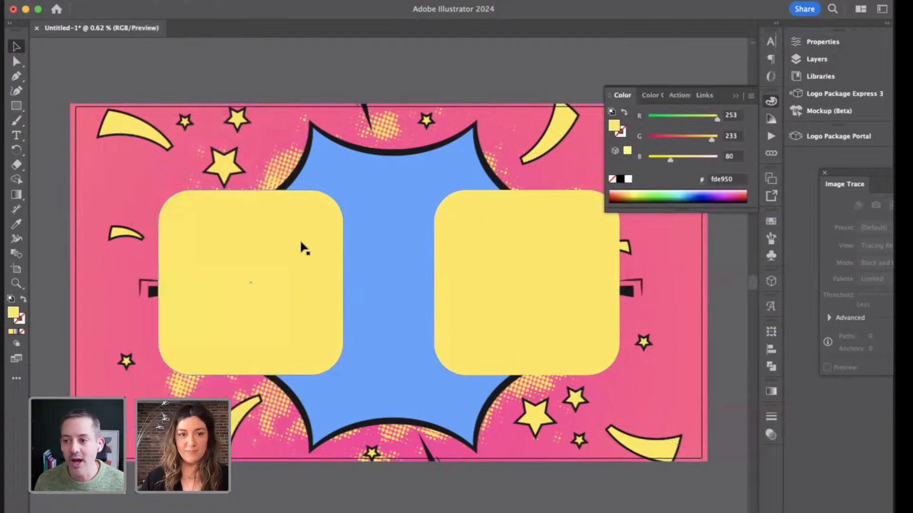
Move the grouped yellow squares just below the artboard and delete the comic background image.
{"action": "left_click", "coordinate": [280, 193]}
{"action": "key", "text": "super+minus"}
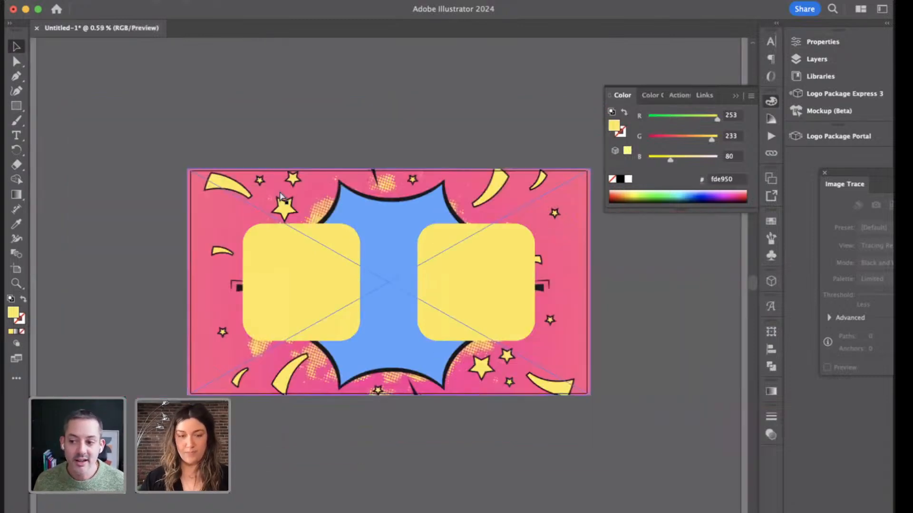
{"action": "left_click", "coordinate": [426, 265]}
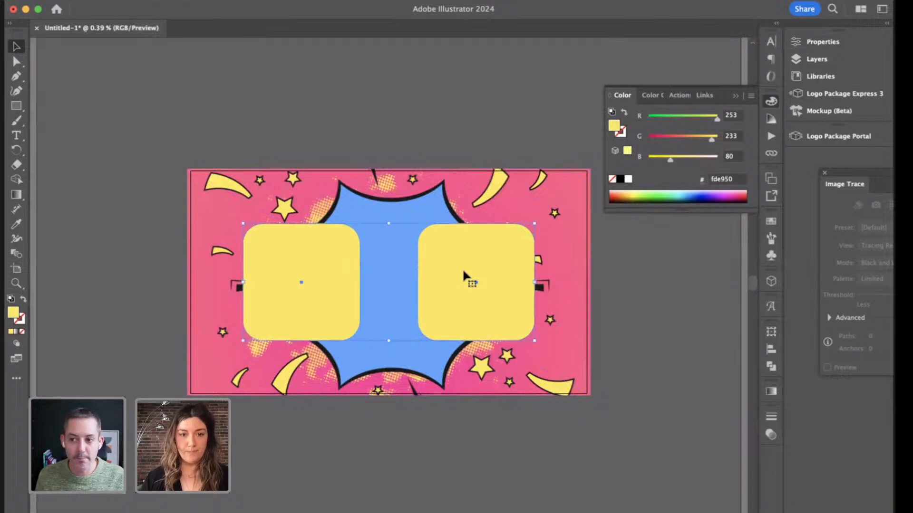
{"action": "left_click_drag", "start_coordinate": [466, 271], "coordinate": [72, 504]}
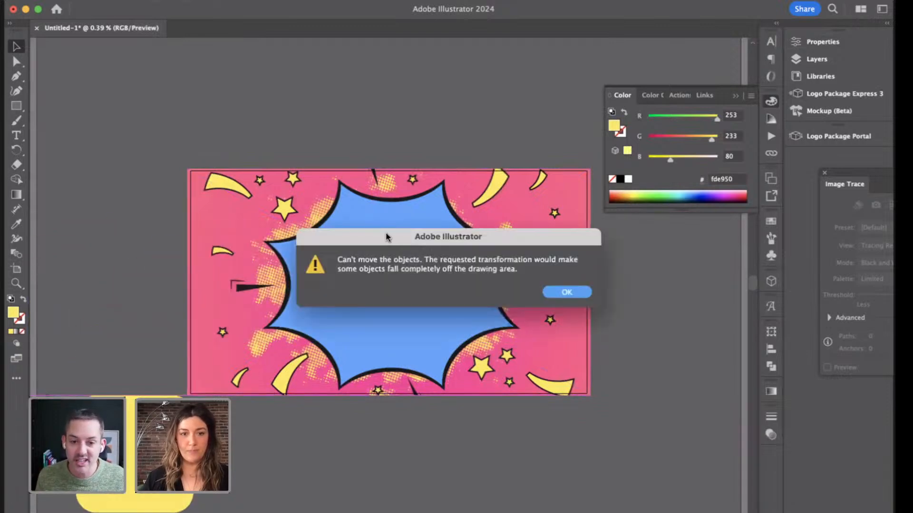
{"action": "left_click_drag", "start_coordinate": [352, 243], "coordinate": [98, 189]}
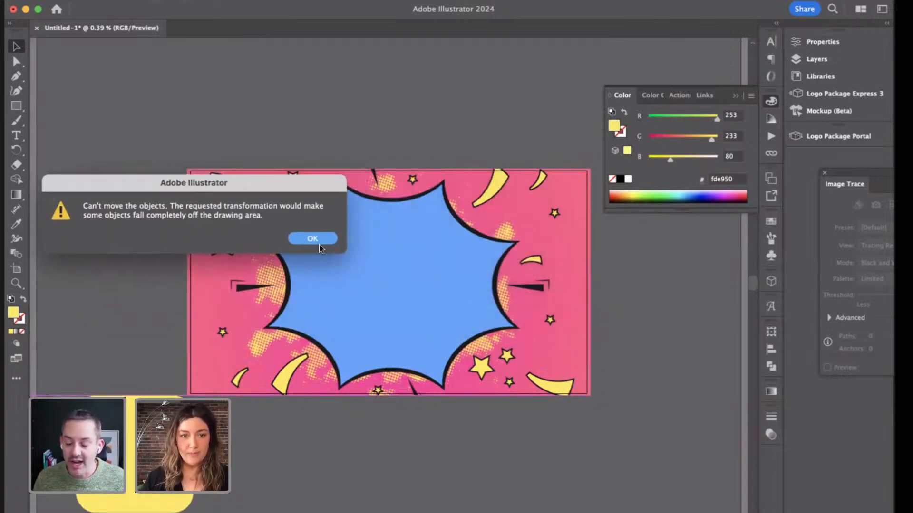
{"action": "left_click", "coordinate": [317, 240]}
{"action": "left_click_drag", "start_coordinate": [330, 263], "coordinate": [354, 443]}
{"action": "left_click", "coordinate": [266, 264]}
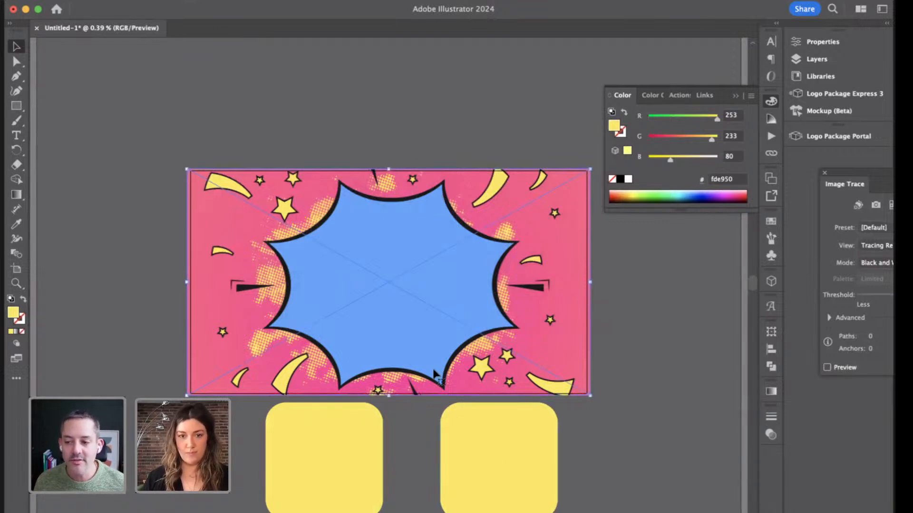
{"action": "key", "text": "Delete"}
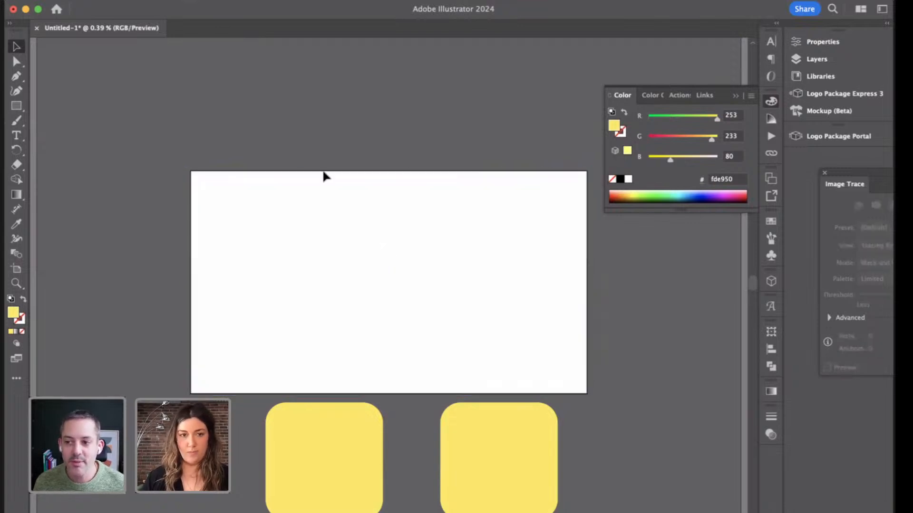
Draw a yellow rectangle over the whole artboard and pull its corners in close to the artboard's edges.
{"action": "left_click", "coordinate": [16, 105]}
{"action": "mouse_move", "coordinate": [179, 161]}
{"action": "left_mouse_down"}
{"action": "mouse_move", "coordinate": [322, 232]}
{"action": "mouse_move", "coordinate": [595, 400]}
{"action": "left_mouse_up"}
{"action": "left_click", "coordinate": [16, 48]}
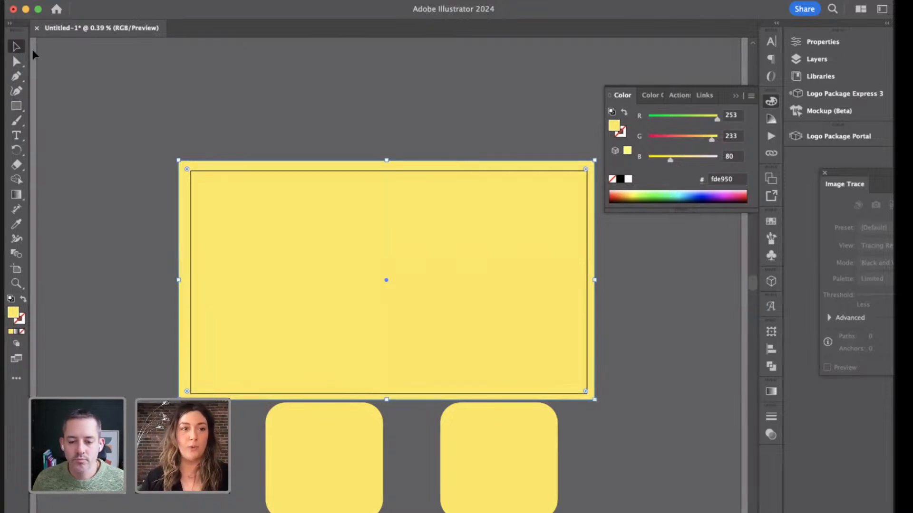
{"action": "left_click_drag", "start_coordinate": [182, 163], "coordinate": [190, 170]}
{"action": "left_click_drag", "start_coordinate": [594, 401], "coordinate": [591, 397]}
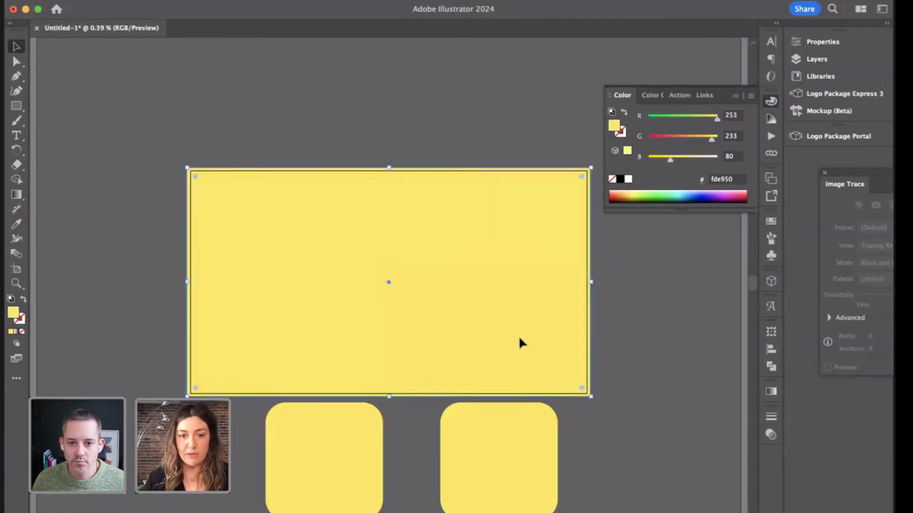
Fill the large rectangle with ce4dc2 and snap its opposite corners to the artboard's corners.
{"action": "double_click", "coordinate": [13, 314]}
{"action": "type", "text": "ce4dc2"}
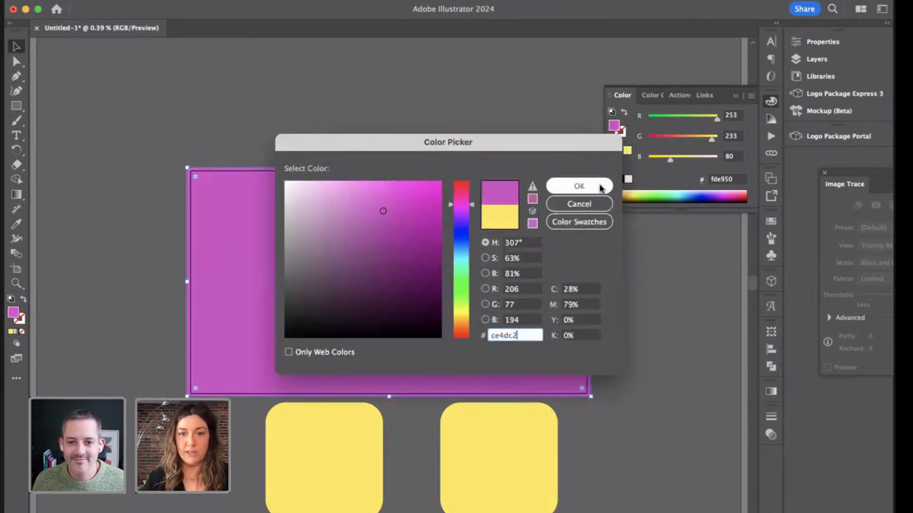
{"action": "left_click", "coordinate": [601, 189]}
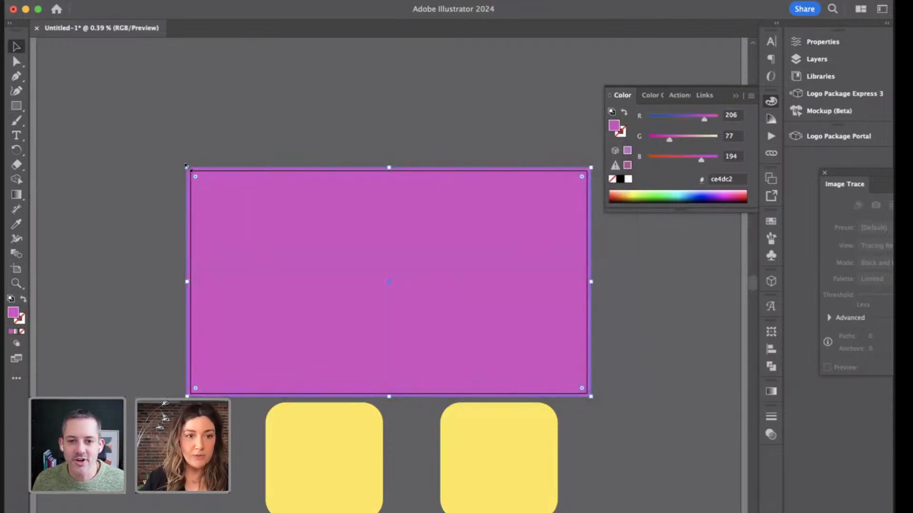
{"action": "left_click_drag", "start_coordinate": [187, 166], "coordinate": [190, 170]}
{"action": "left_click_drag", "start_coordinate": [591, 396], "coordinate": [588, 394]}
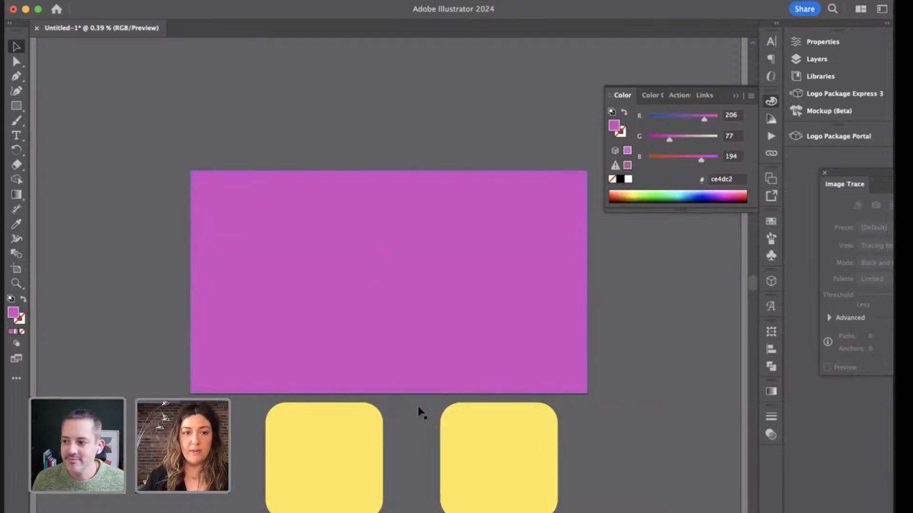
Move the grouped yellow squares back onto the artboard and arrange them in front of the purple rectangle.
{"action": "left_click_drag", "start_coordinate": [471, 446], "coordinate": [439, 271]}
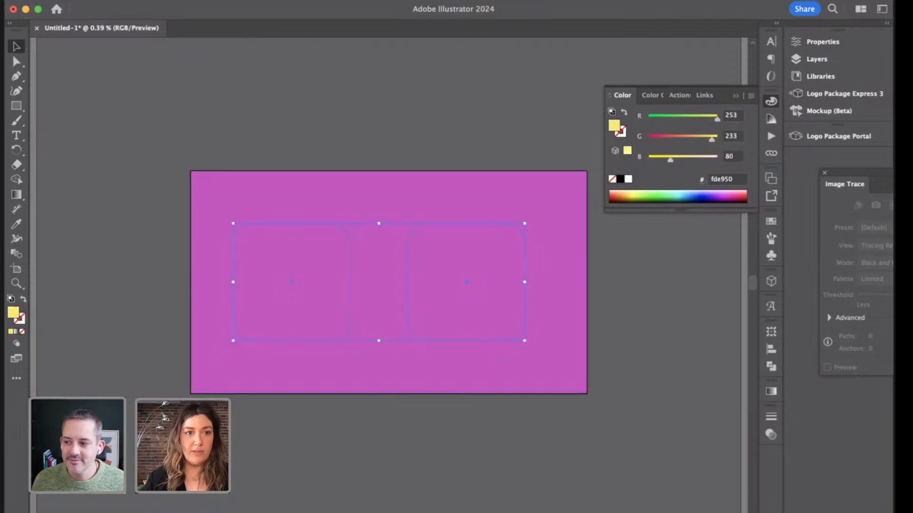
{"action": "right_click", "coordinate": [135, 190]}
{"action": "mouse_move", "coordinate": [164, 21]}
{"action": "left_click", "coordinate": [306, 20]}
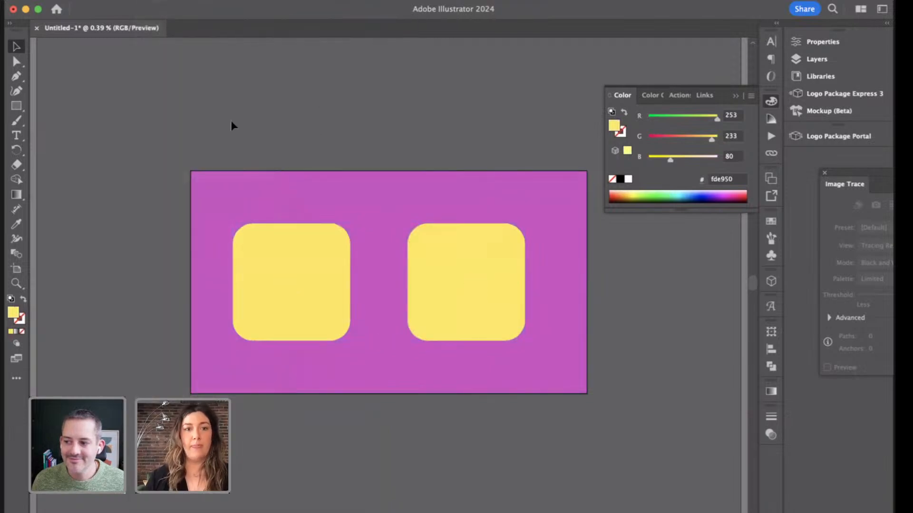
Center the yellow squares and purple rectangle horizontally on each other, and move everything back into line with the artboard.
{"action": "key", "text": "super+a"}
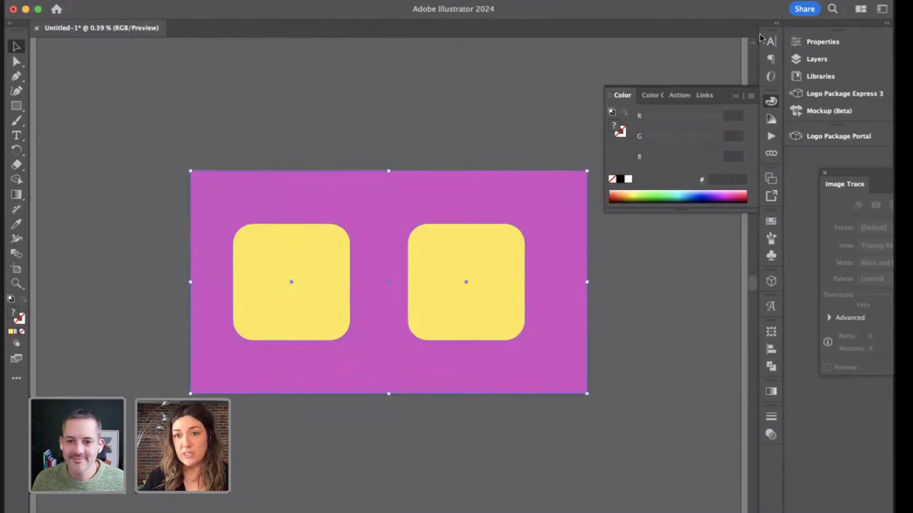
{"action": "left_click", "coordinate": [824, 173]}
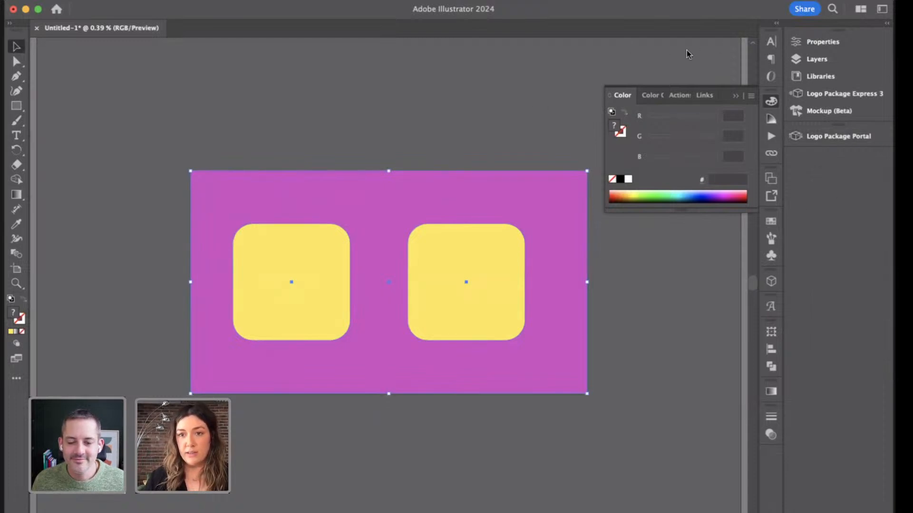
{"action": "left_click", "coordinate": [830, 45]}
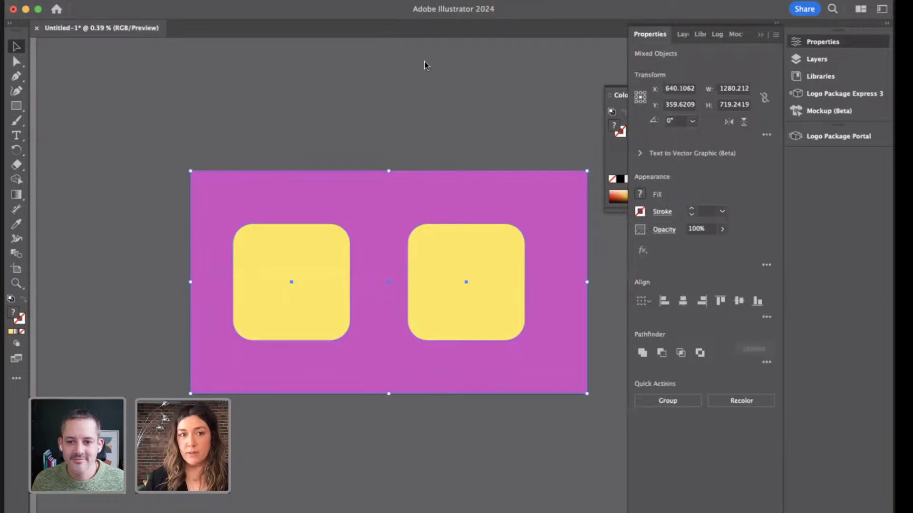
{"action": "left_click", "coordinate": [683, 301]}
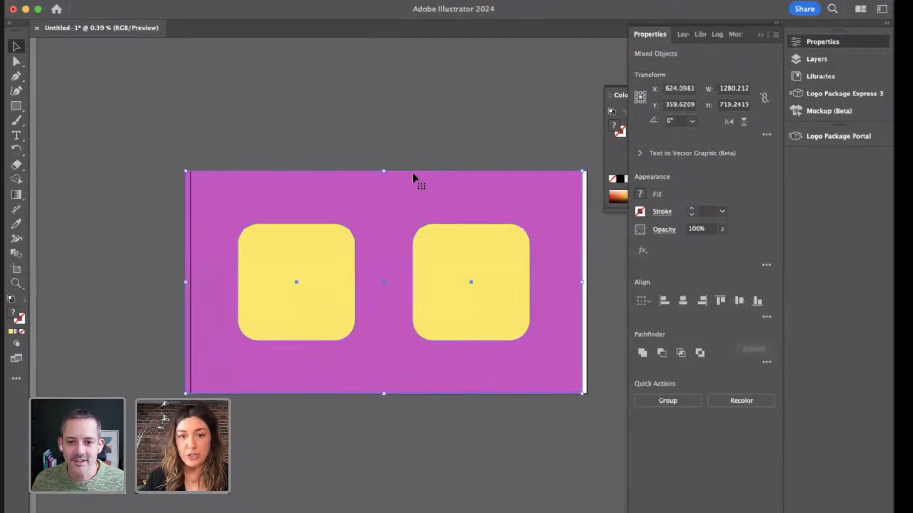
{"action": "left_click", "coordinate": [395, 106]}
{"action": "key", "text": "super+a"}
{"action": "left_click_drag", "start_coordinate": [420, 196], "coordinate": [424, 199]}
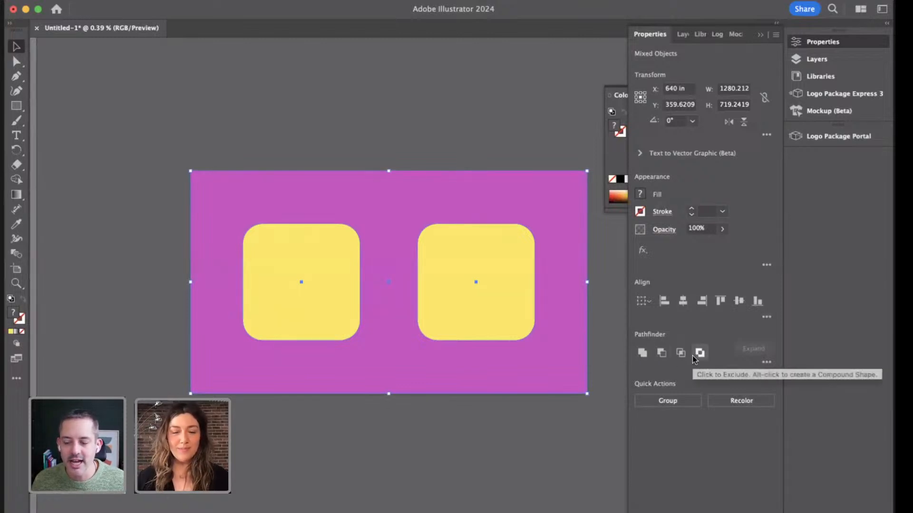
Ungroup the two yellow squares and clear the selection.
{"action": "left_click", "coordinate": [410, 132]}
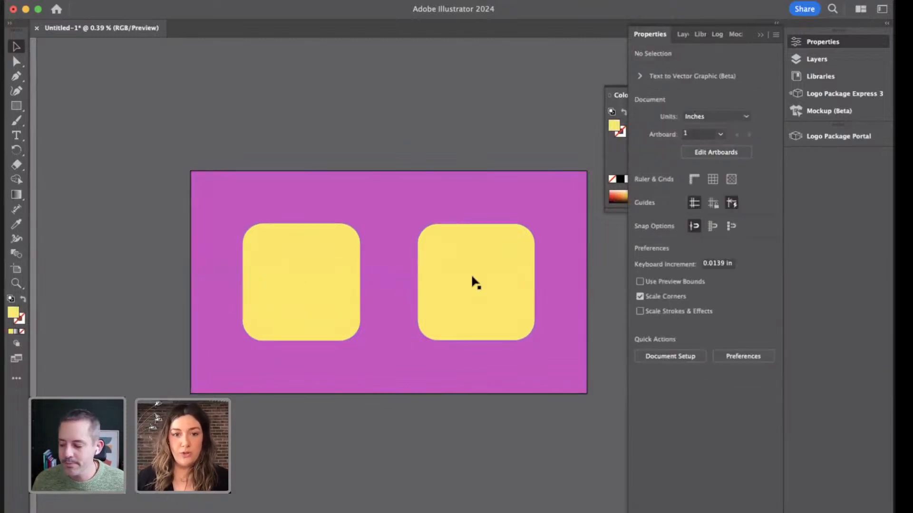
{"action": "key", "text": "super+a"}
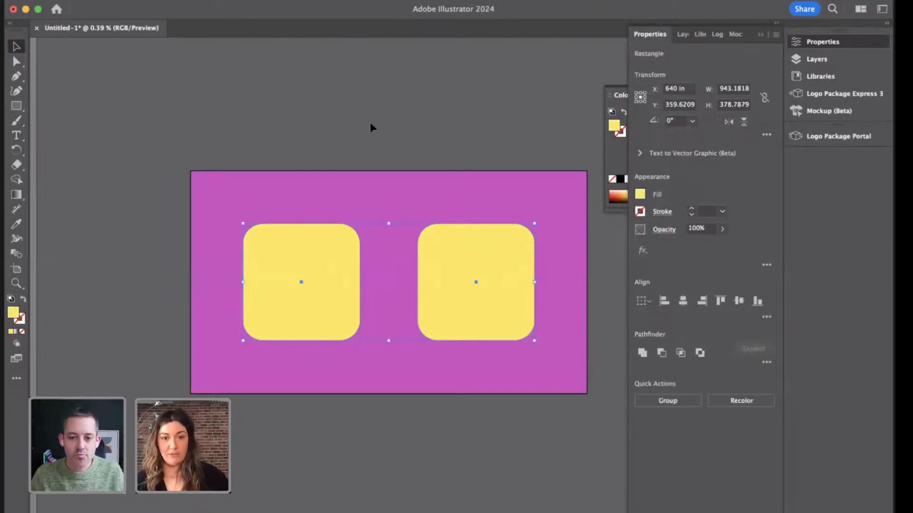
{"action": "left_click", "coordinate": [298, 135]}
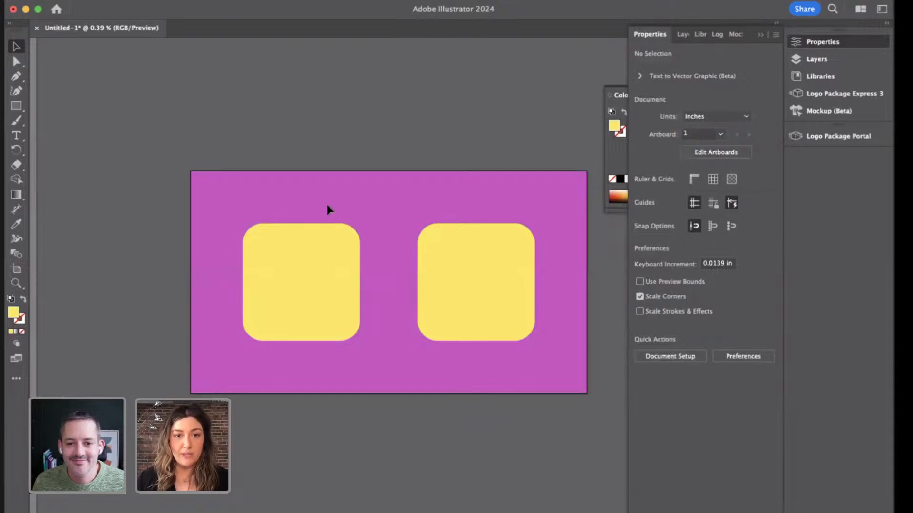
Select the purple rectangle and both yellow squares and combine them with Pathfinder Exclude, cutting two rounded openings through the overlay.
{"action": "key", "text": "super+a"}
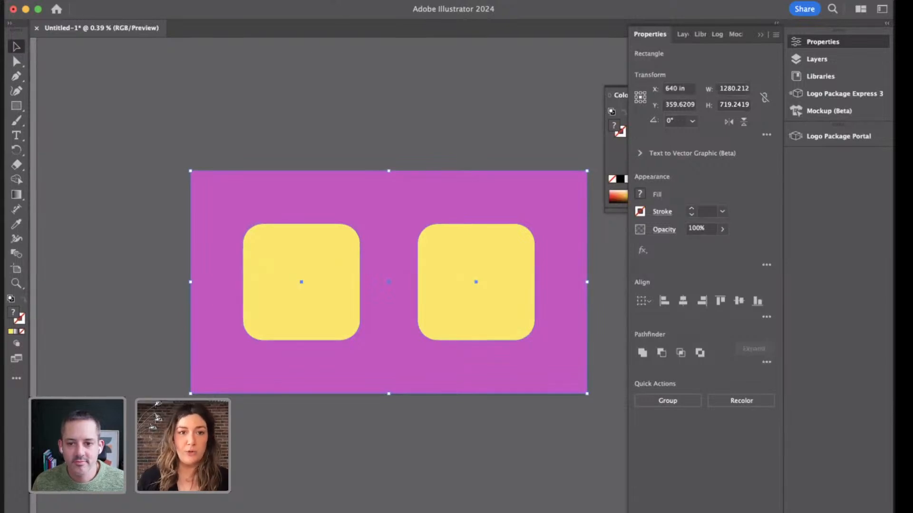
{"action": "left_click", "coordinate": [318, 1]}
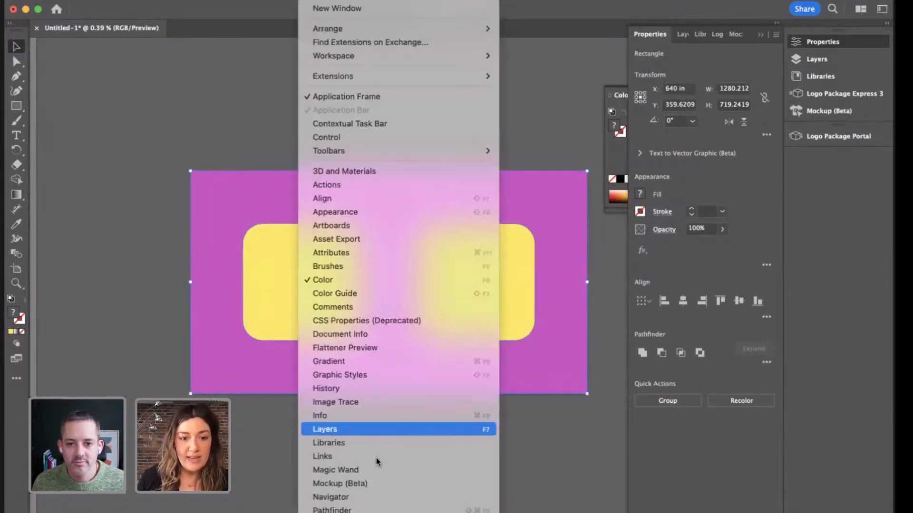
{"action": "left_click", "coordinate": [555, 145]}
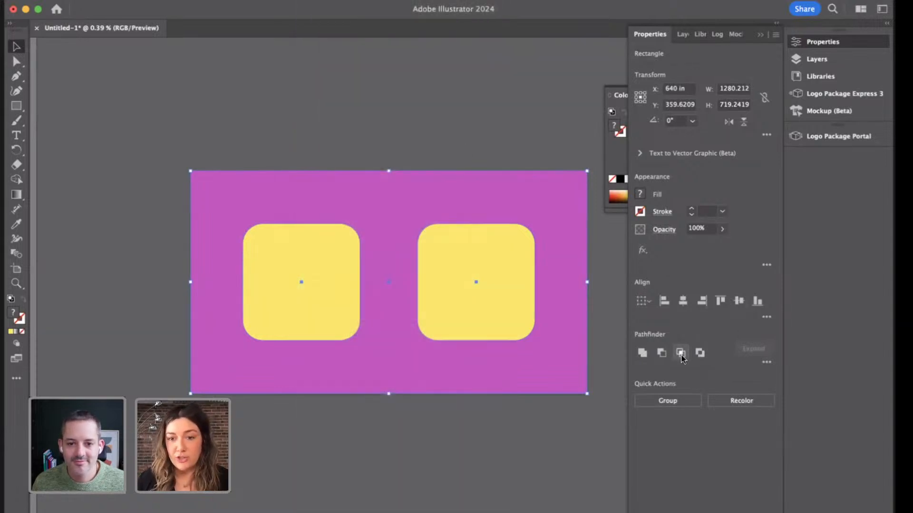
{"action": "left_click", "coordinate": [700, 354]}
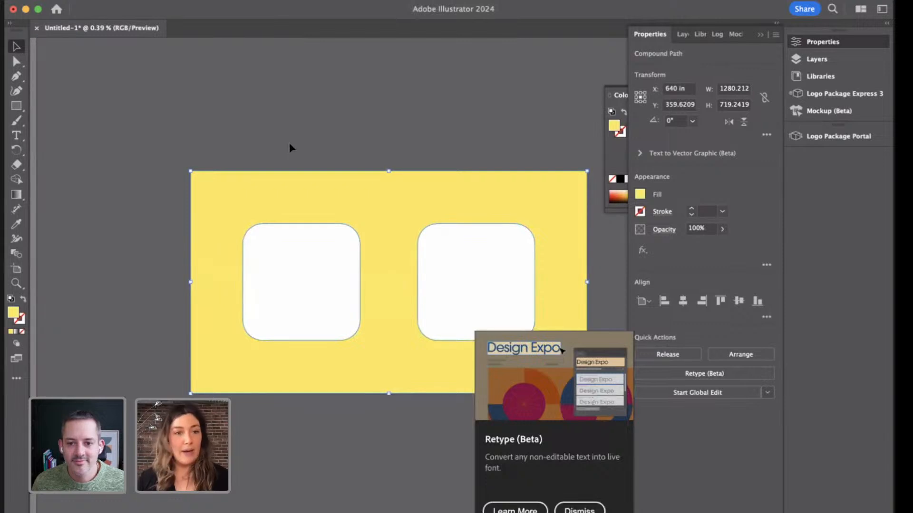
{"action": "left_click", "coordinate": [314, 155]}
{"action": "left_click", "coordinate": [382, 190]}
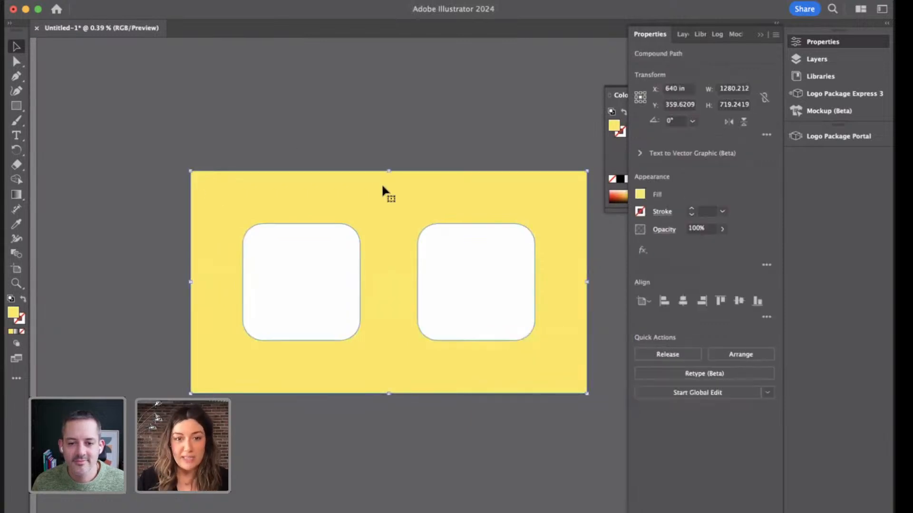
Draw a test rectangle about 423 × 534 in over the overlay's left opening and fill it with ce45b4.
{"action": "left_click", "coordinate": [16, 106]}
{"action": "left_click_drag", "start_coordinate": [258, 150], "coordinate": [389, 315]}
{"action": "double_click", "coordinate": [13, 312]}
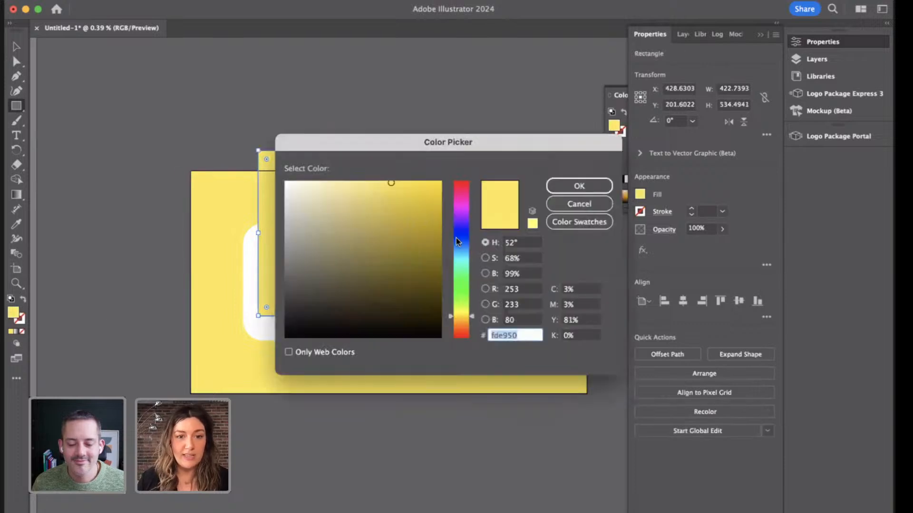
{"action": "left_click", "coordinate": [461, 202]}
{"action": "left_click", "coordinate": [390, 211]}
{"action": "left_click", "coordinate": [591, 189]}
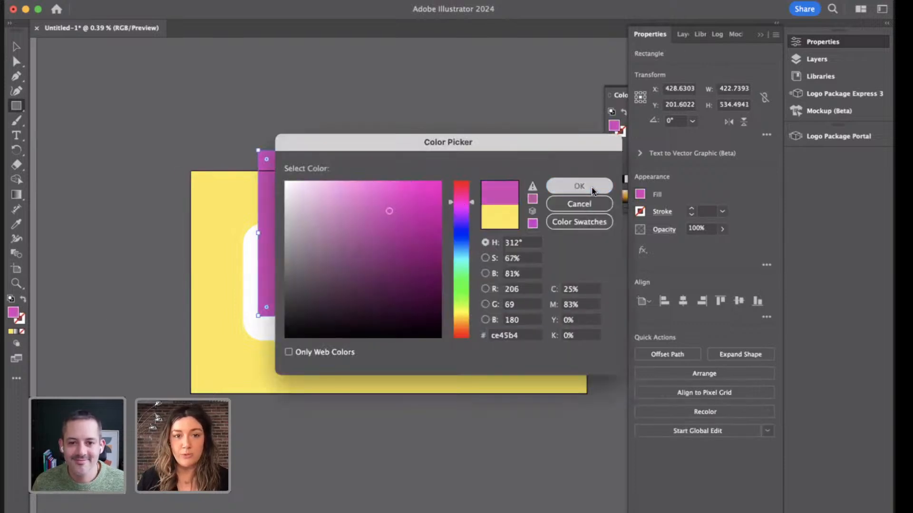
{"action": "key", "text": "v"}
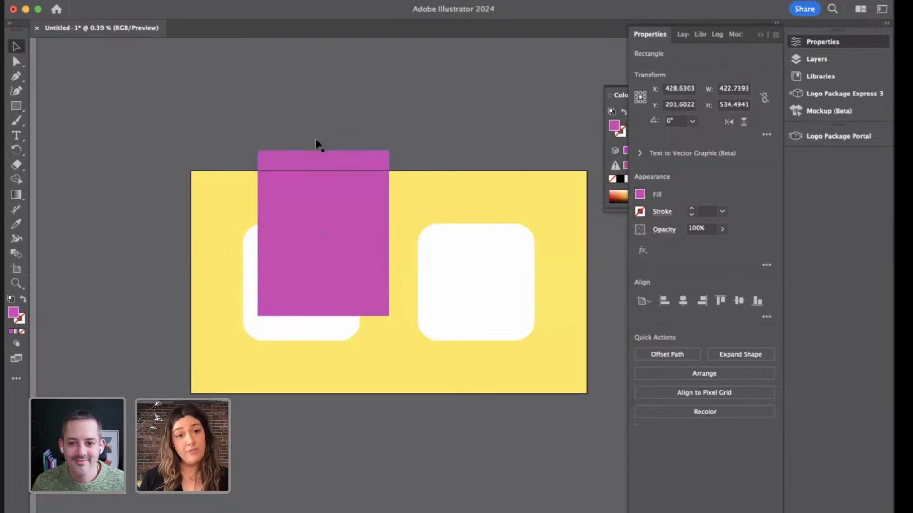
Send the magenta test rectangle to the back, shift it behind the two openings to check the cutouts, and delete it.
{"action": "left_click", "coordinate": [316, 143]}
{"action": "left_click", "coordinate": [156, 1]}
{"action": "mouse_move", "coordinate": [164, 21]}
{"action": "left_click", "coordinate": [312, 62]}
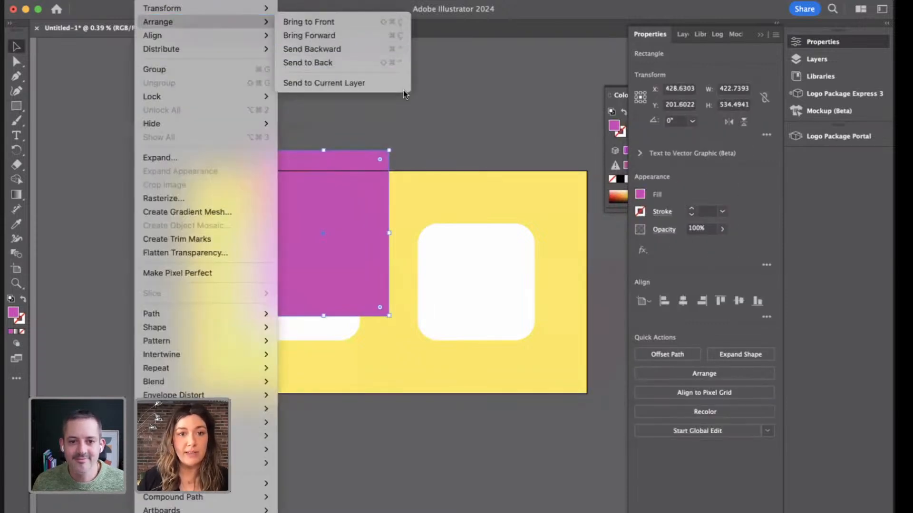
{"action": "left_click_drag", "start_coordinate": [360, 163], "coordinate": [393, 119]}
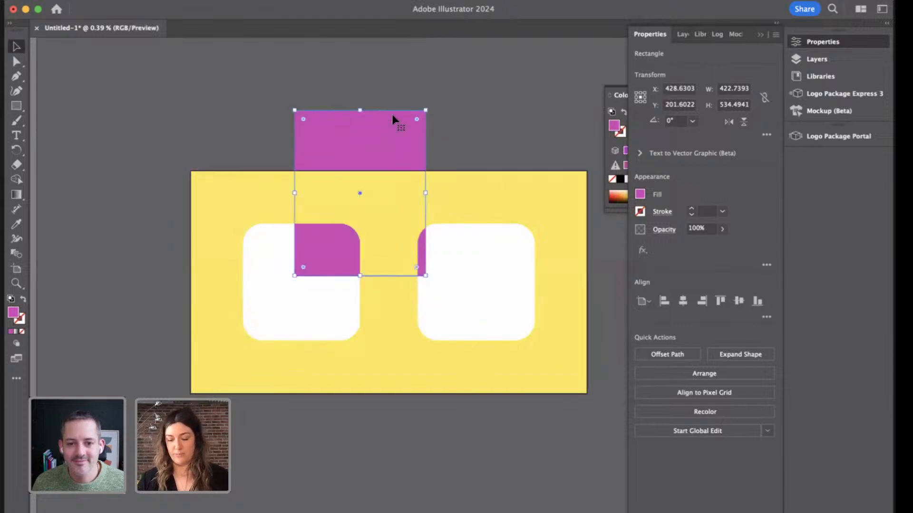
{"action": "key", "text": "Delete"}
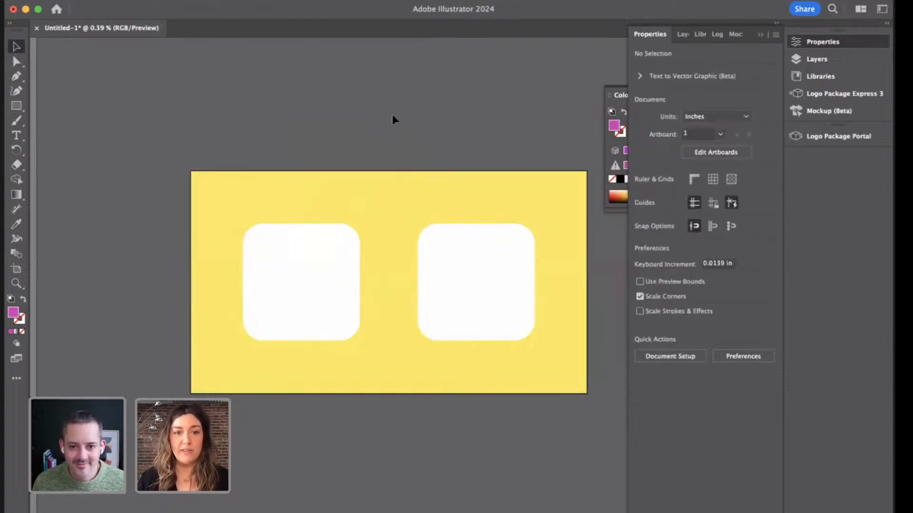
Select the yellow overlay shape with the two openings and switch it to Draw Inside mode.
{"action": "left_click", "coordinate": [381, 200]}
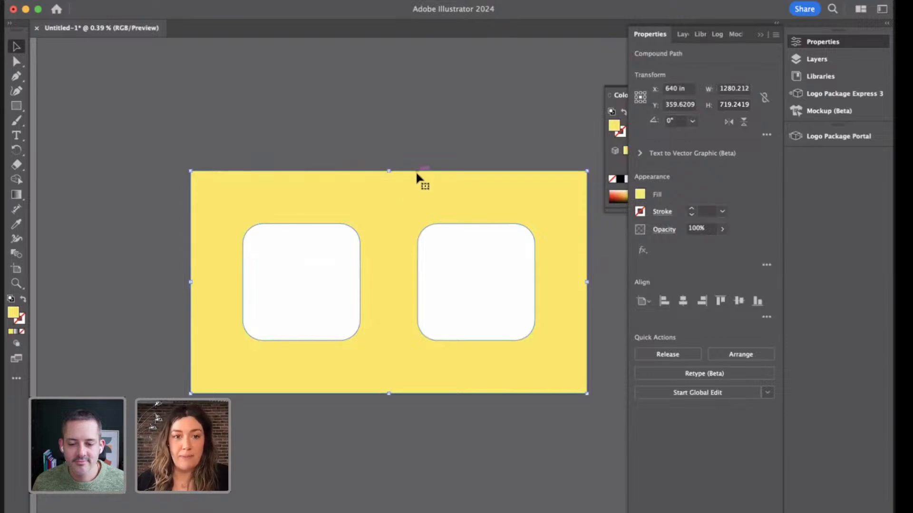
{"action": "left_click", "coordinate": [17, 346]}
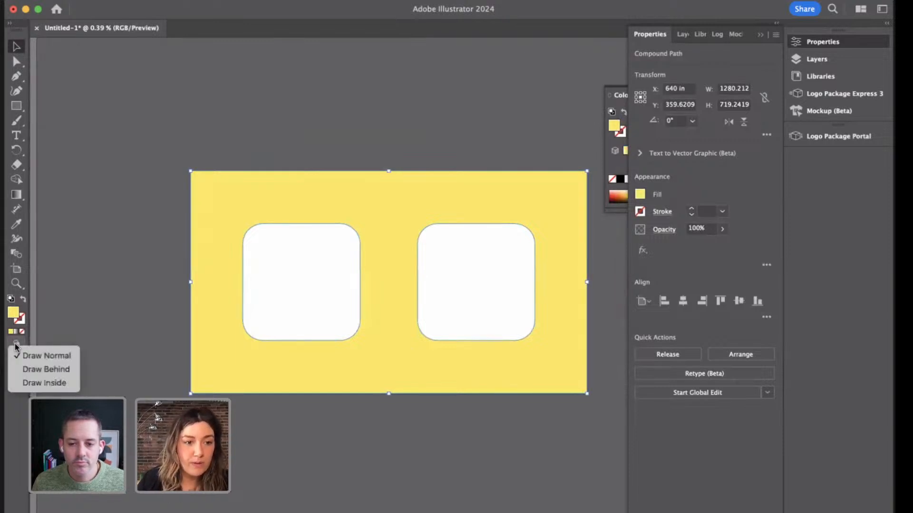
{"action": "left_click", "coordinate": [38, 384]}
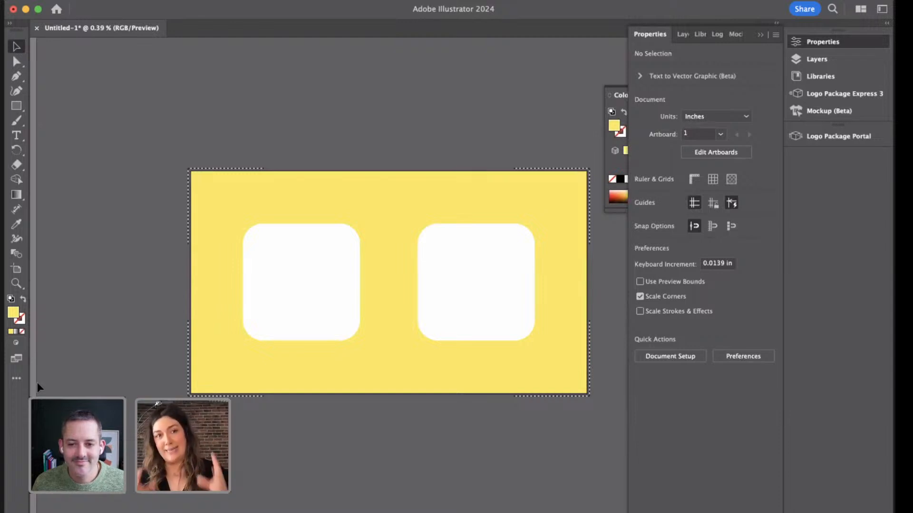
Place Collabattle-3.png from Downloads as a linked image inside the overlay and enlarge it to about 804 × 452 in.
{"action": "left_click", "coordinate": [92, 0]}
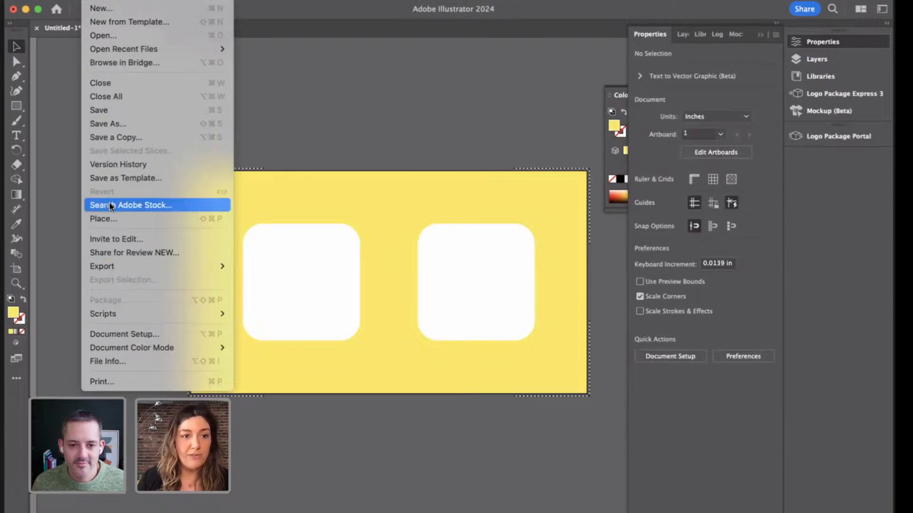
{"action": "left_click", "coordinate": [110, 219]}
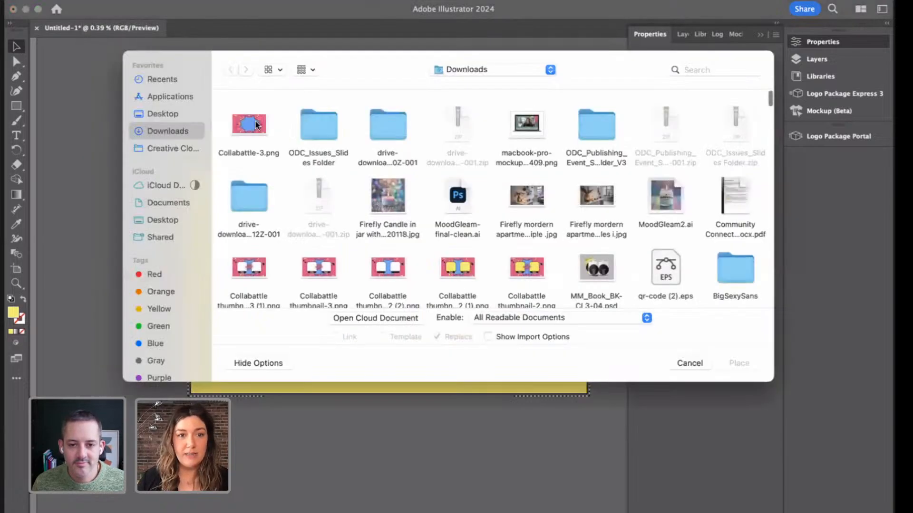
{"action": "left_click", "coordinate": [249, 126]}
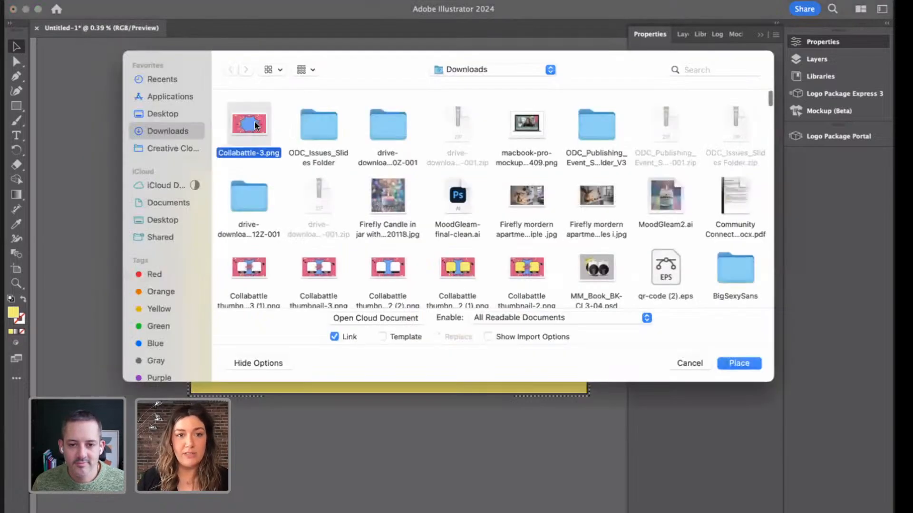
{"action": "left_click", "coordinate": [738, 363]}
{"action": "left_click", "coordinate": [315, 139]}
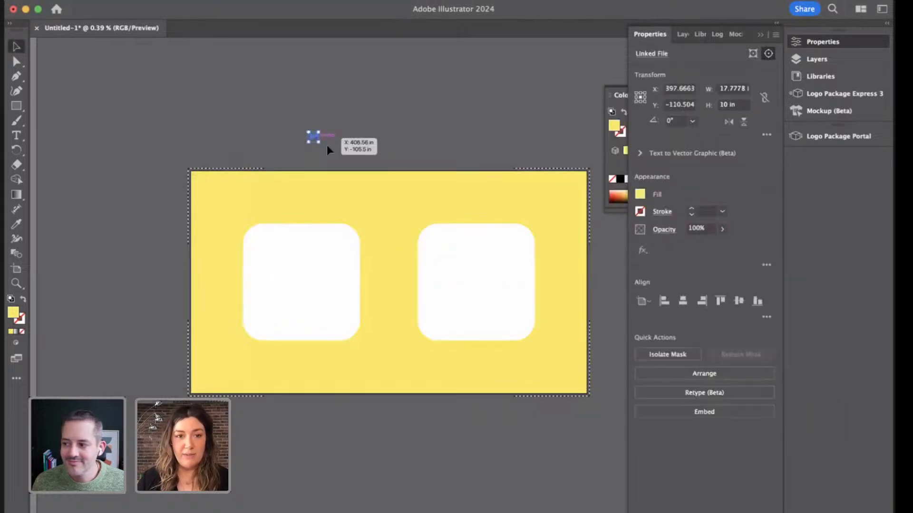
{"action": "left_click_drag", "start_coordinate": [319, 142], "coordinate": [613, 433]}
{"action": "scroll", "coordinate": [374, 81], "scroll_direction": "up", "scroll_amount": 3}
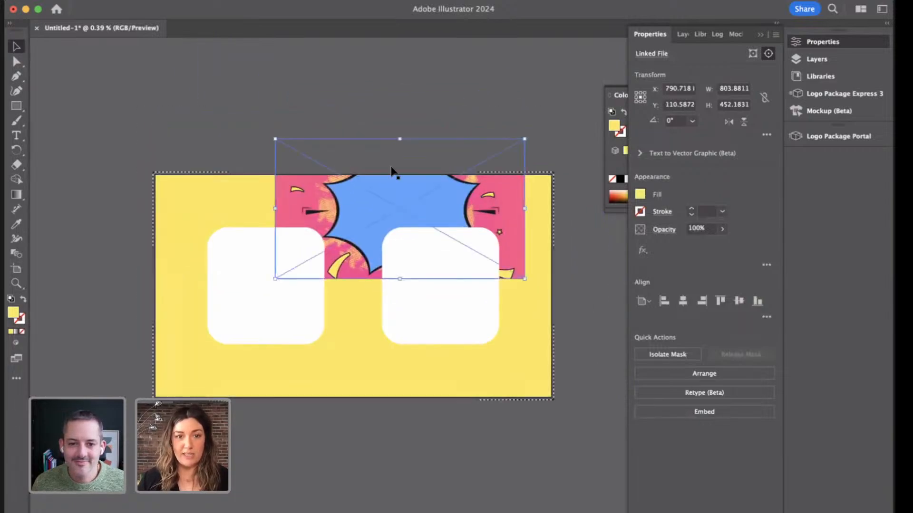
Try to reposition the placed image within the overlay, undo the changes back to its original small size, and delete it.
{"action": "left_click_drag", "start_coordinate": [378, 192], "coordinate": [331, 185]}
{"action": "key", "text": "super+z"}
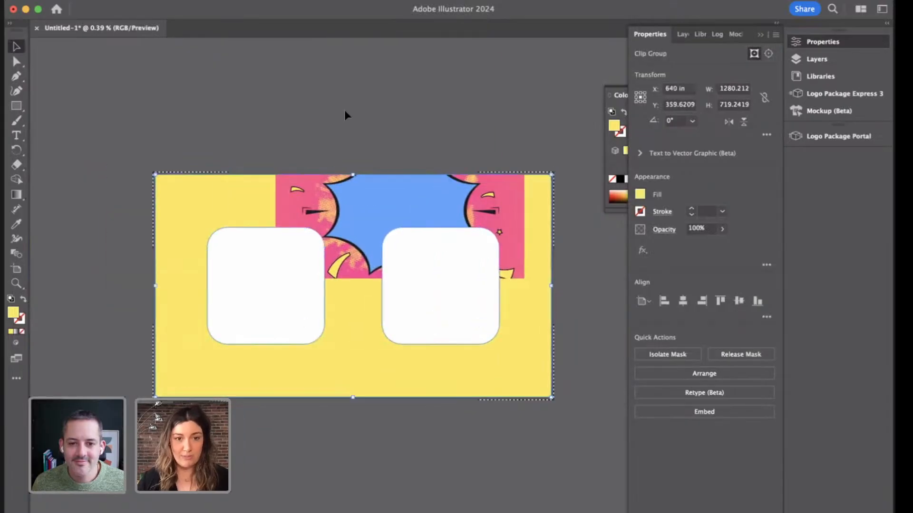
{"action": "left_click", "coordinate": [341, 110]}
{"action": "key", "text": "a"}
{"action": "left_click", "coordinate": [364, 192]}
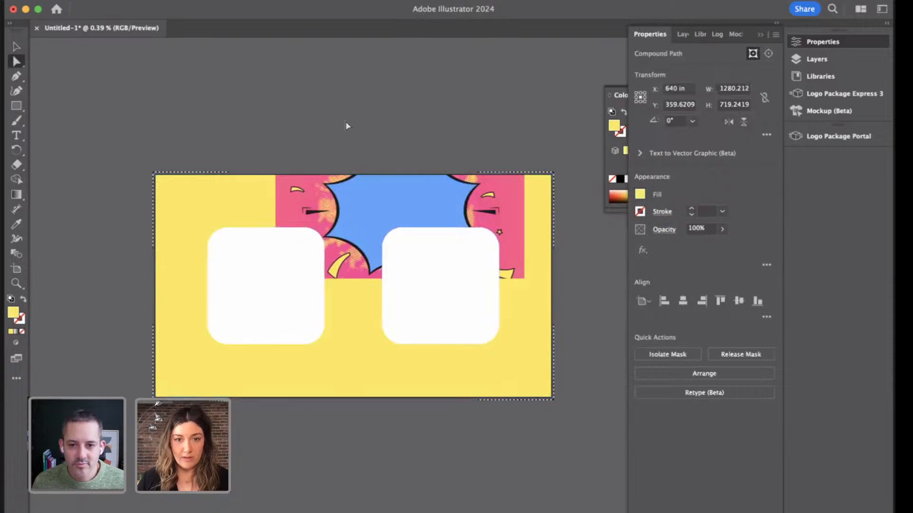
{"action": "left_click", "coordinate": [383, 135]}
{"action": "key", "text": "super+z"}
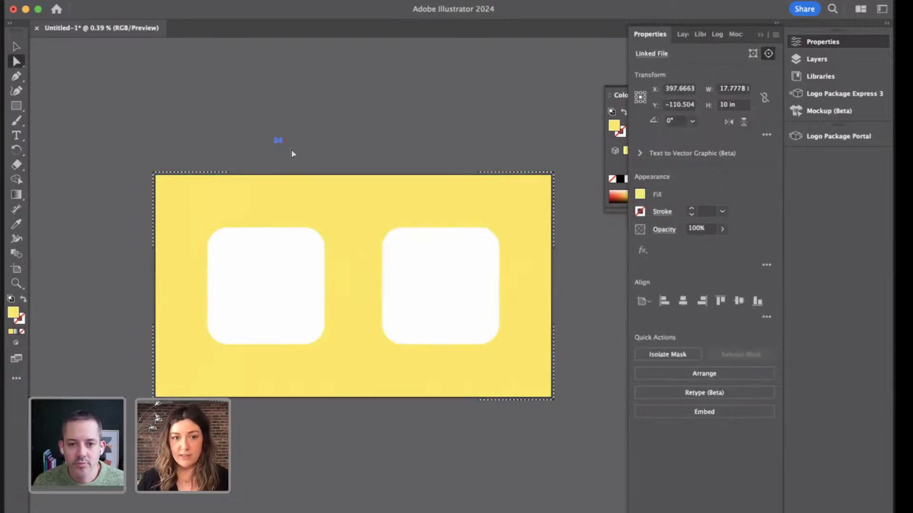
{"action": "key", "text": "Delete"}
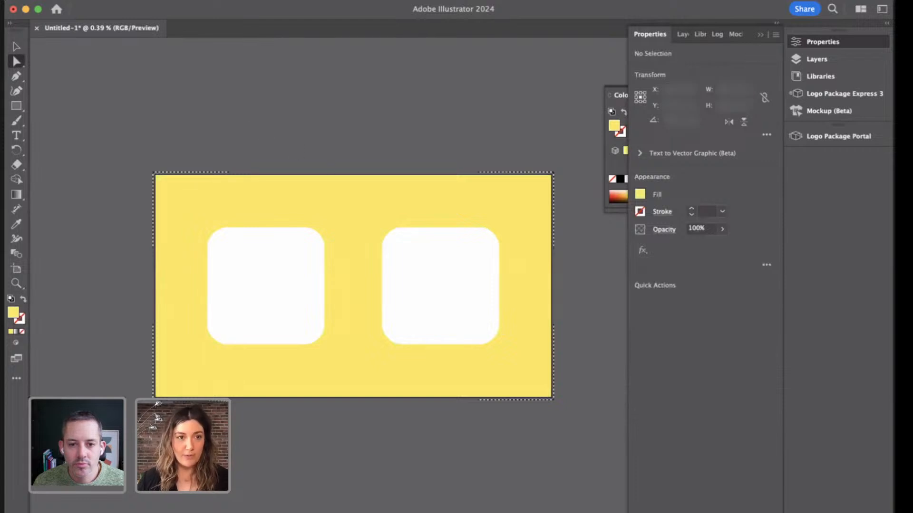
Place Collabattle-3.png from Downloads as a linked image inside the overlay, setting it above the artboard's upper-left corner.
{"action": "left_click", "coordinate": [97, 2]}
{"action": "left_click", "coordinate": [125, 222]}
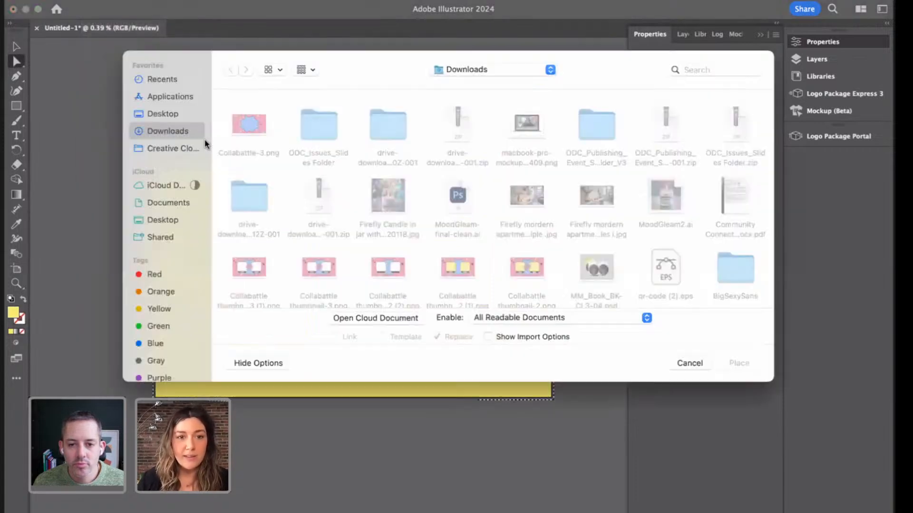
{"action": "left_click", "coordinate": [230, 120]}
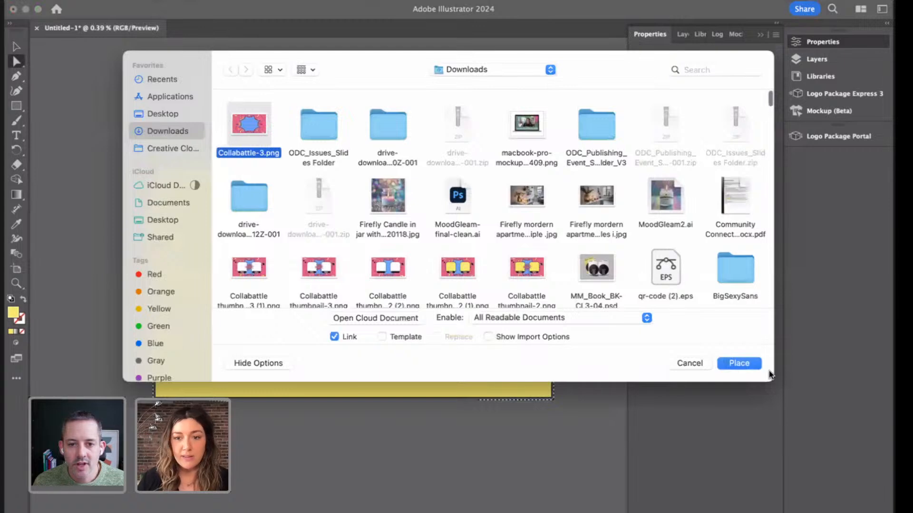
{"action": "left_click", "coordinate": [753, 366]}
{"action": "left_click", "coordinate": [199, 69]}
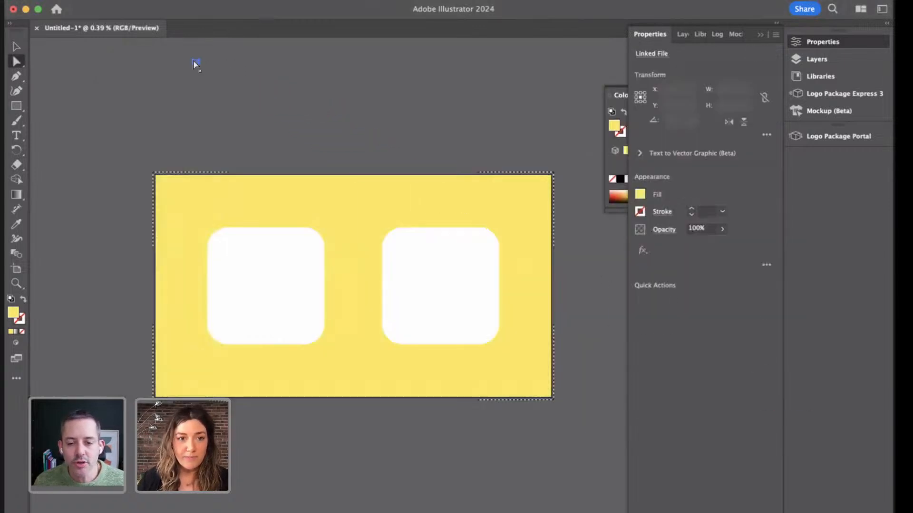
Enlarge the placed comic image to about 1549 × 871 in and position it so it fills the whole overlay around the openings.
{"action": "key", "text": "super+equal"}
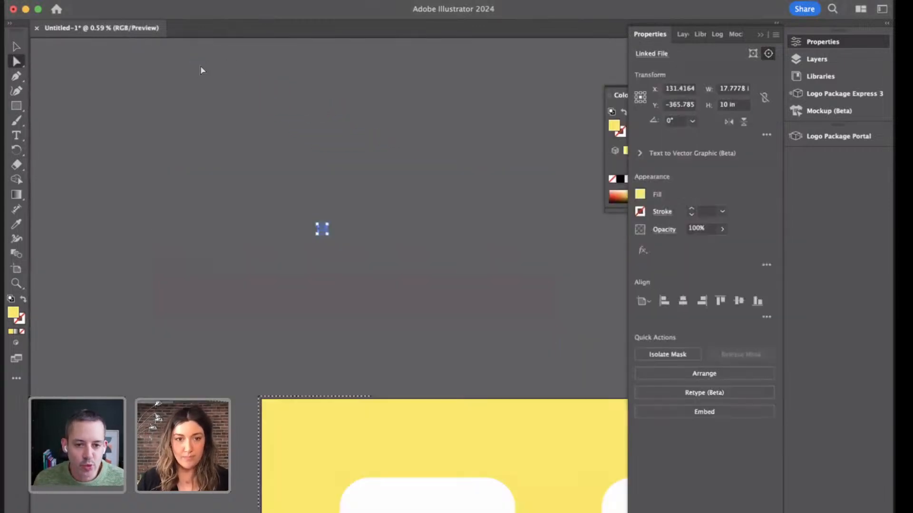
{"action": "key", "text": "v"}
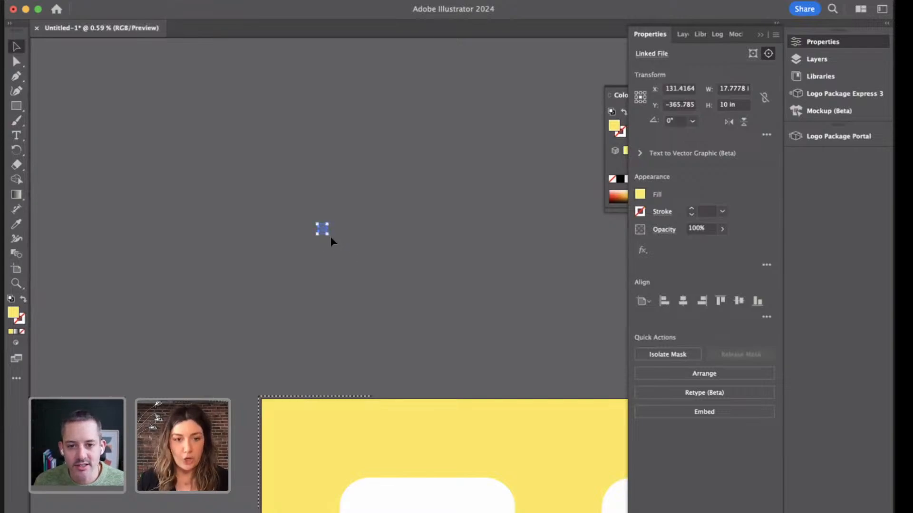
{"action": "left_click_drag", "start_coordinate": [333, 239], "coordinate": [505, 308]}
{"action": "scroll", "coordinate": [504, 308], "scroll_direction": "down", "scroll_amount": 2}
{"action": "scroll", "coordinate": [505, 308], "scroll_direction": "right", "scroll_amount": 2}
{"action": "left_click_drag", "start_coordinate": [365, 199], "coordinate": [662, 438]}
{"action": "scroll", "coordinate": [267, 215], "scroll_direction": "down", "scroll_amount": 2}
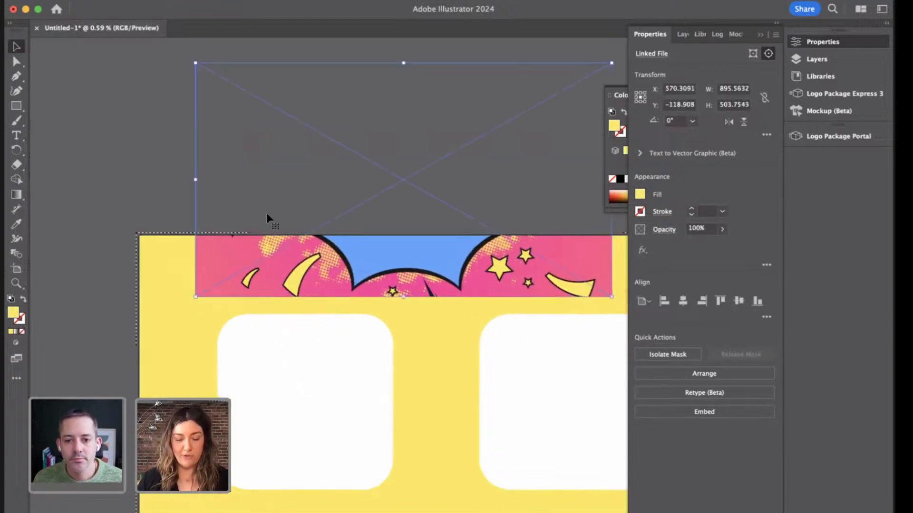
{"action": "scroll", "coordinate": [267, 215], "scroll_direction": "down", "scroll_amount": 3}
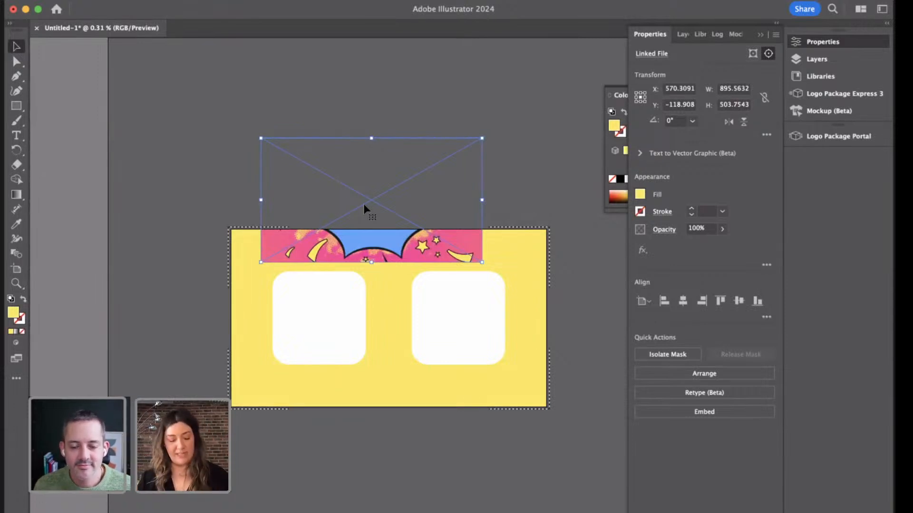
{"action": "left_click_drag", "start_coordinate": [483, 263], "coordinate": [643, 353]}
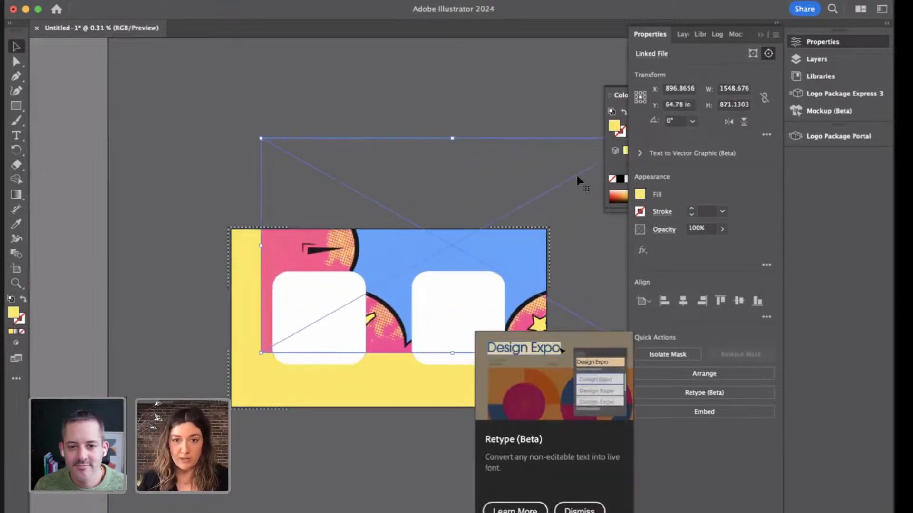
{"action": "left_click_drag", "start_coordinate": [577, 175], "coordinate": [514, 251]}
{"action": "left_click", "coordinate": [419, 137]}
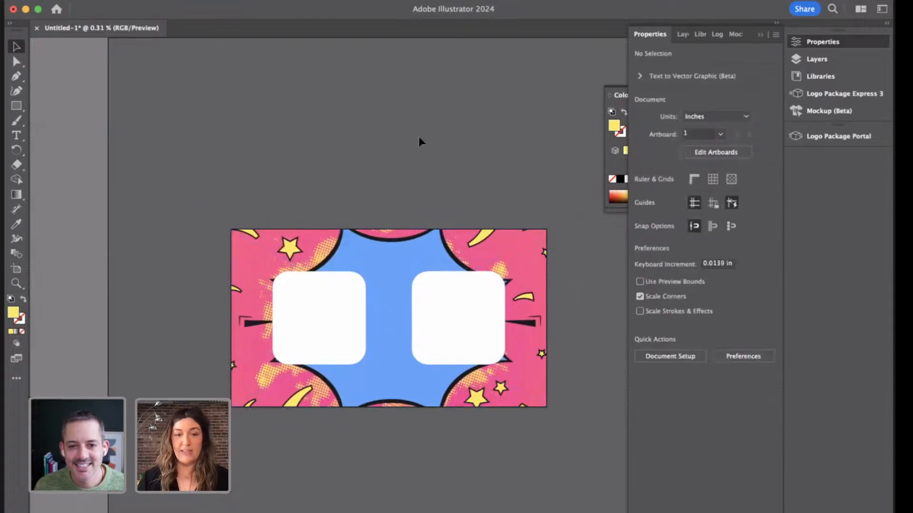
Draw a yellow rectangle about 423 × 481 in, send it behind the overlay to test the openings' transparency, and delete it.
{"action": "key", "text": "m"}
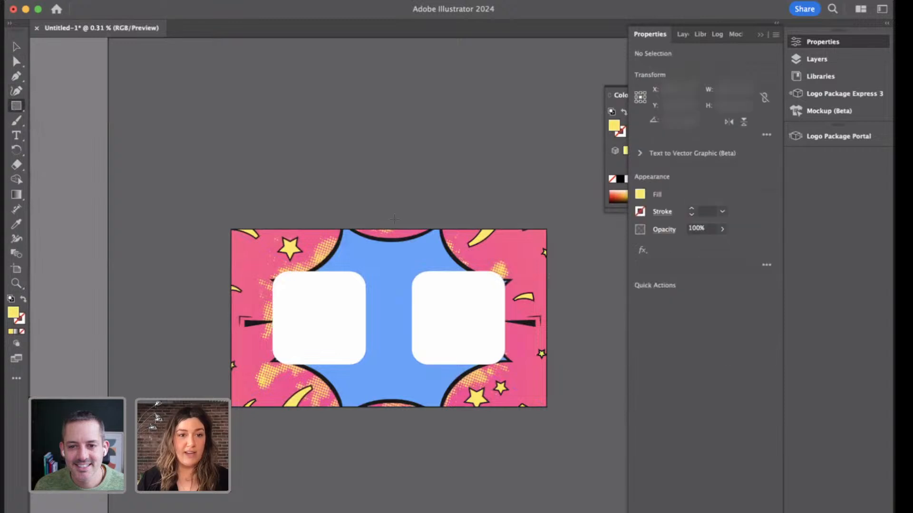
{"action": "left_click_drag", "start_coordinate": [299, 169], "coordinate": [403, 286]}
{"action": "key", "text": "v"}
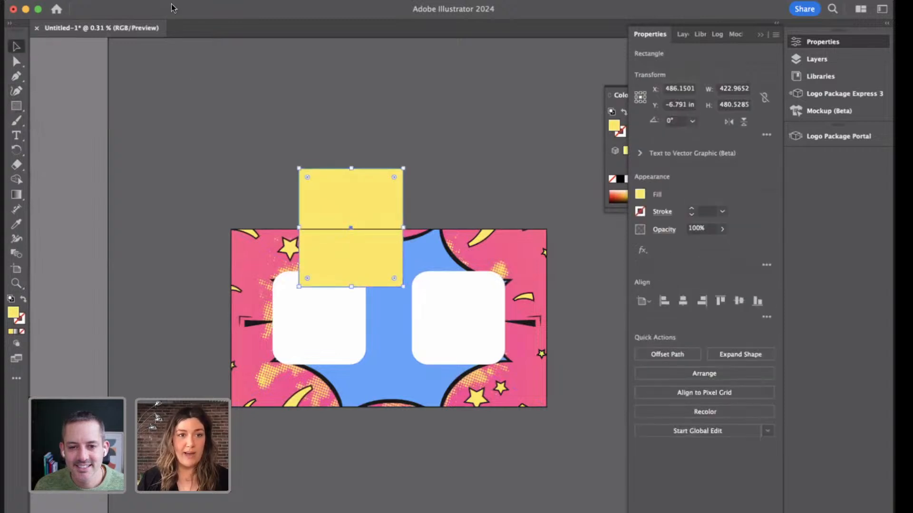
{"action": "right_click", "coordinate": [195, 77]}
{"action": "mouse_move", "coordinate": [240, 24]}
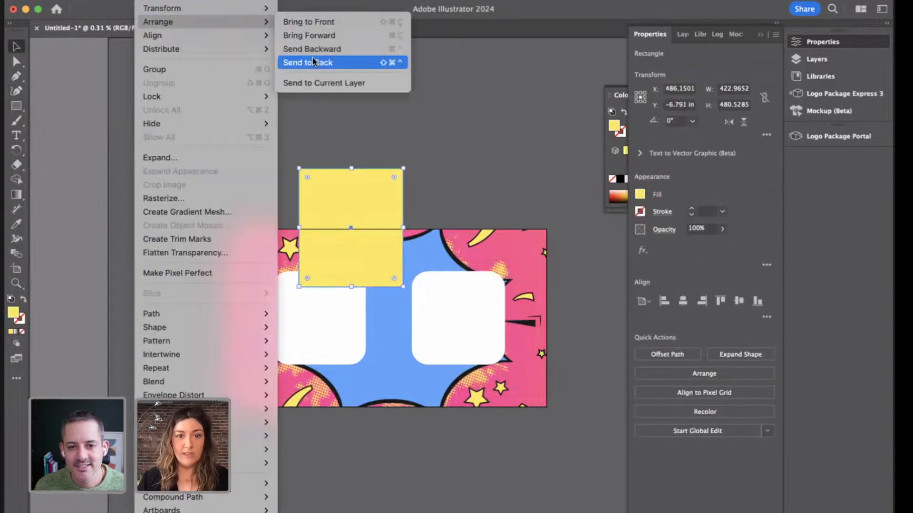
{"action": "left_click", "coordinate": [311, 60]}
{"action": "left_click_drag", "start_coordinate": [368, 188], "coordinate": [338, 142]}
{"action": "key", "text": "Delete"}
Try to export the overlay to the Desktop as overlay.png at Medium (150 ppi) with a transparent background.
{"action": "key", "text": "super+equal"}
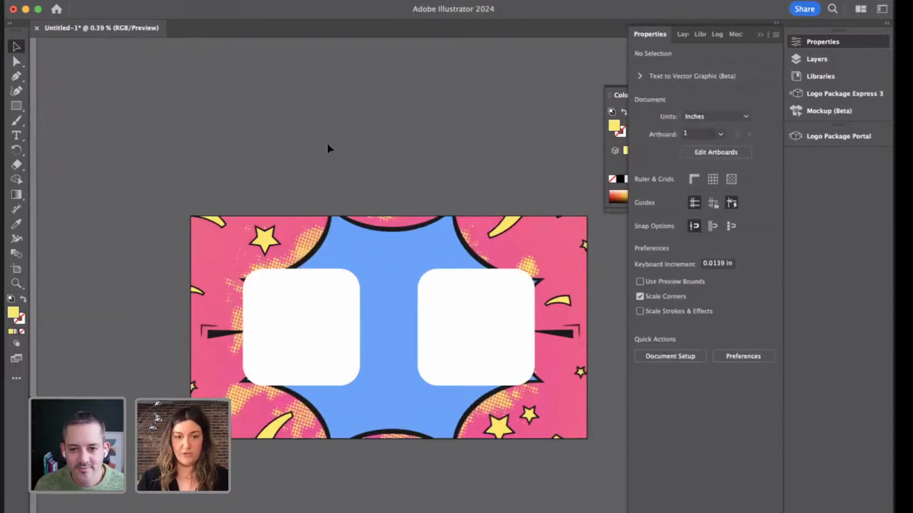
{"action": "scroll", "coordinate": [328, 144], "scroll_direction": "down", "scroll_amount": 5}
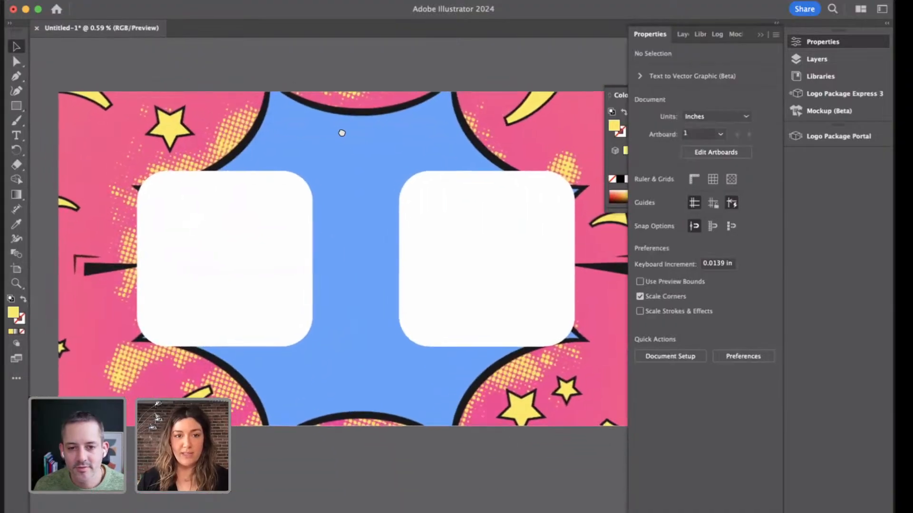
{"action": "left_click", "coordinate": [92, 1]}
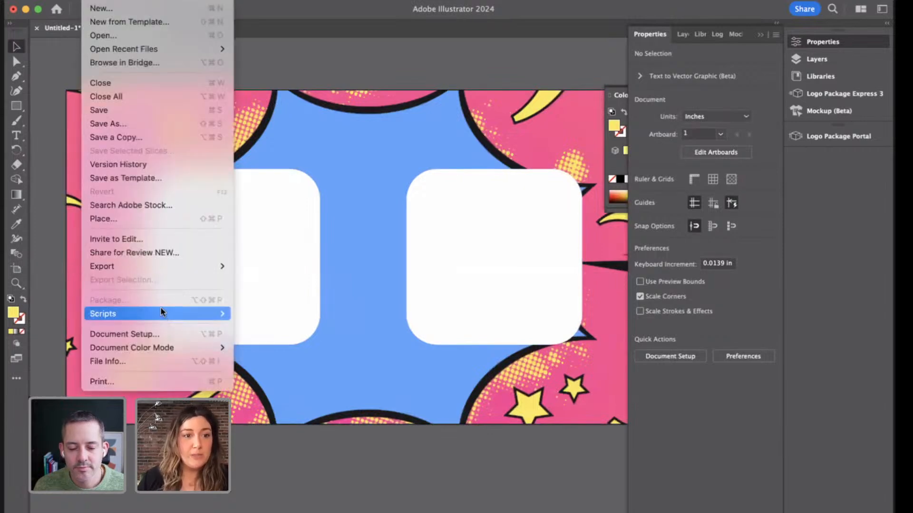
{"action": "mouse_move", "coordinate": [148, 266]}
{"action": "left_click", "coordinate": [265, 283]}
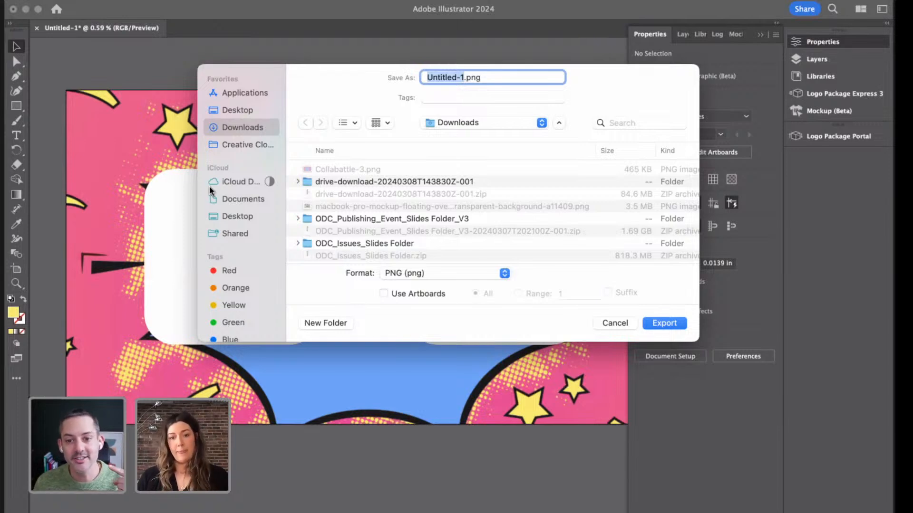
{"action": "left_click", "coordinate": [274, 113]}
{"action": "type", "text": "overlay"}
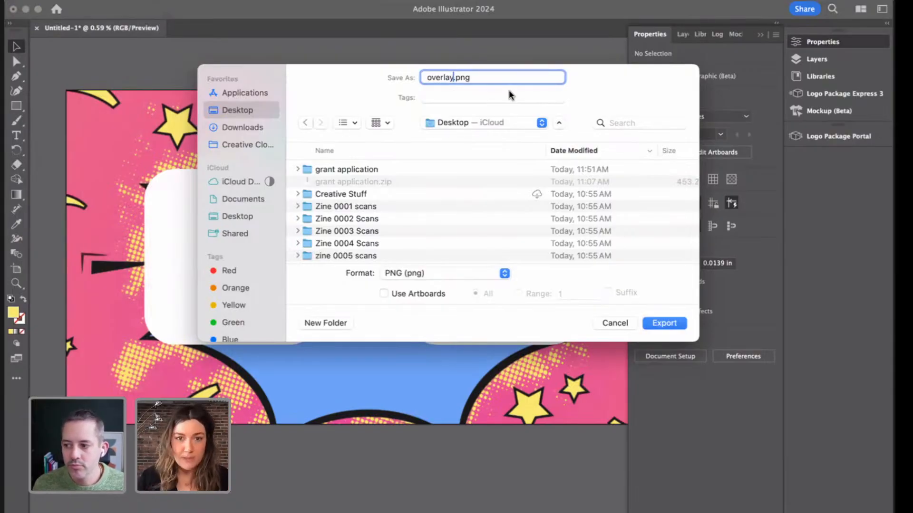
{"action": "left_click", "coordinate": [678, 326]}
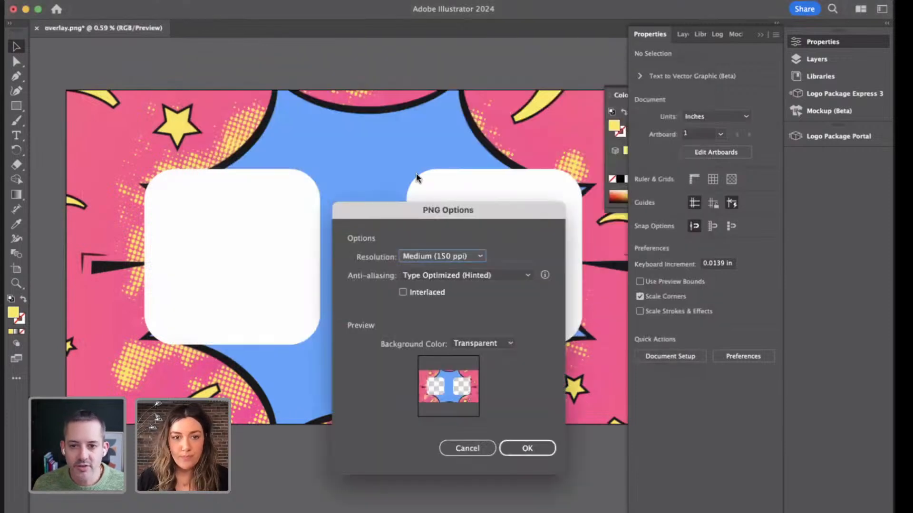
{"action": "left_click", "coordinate": [526, 448]}
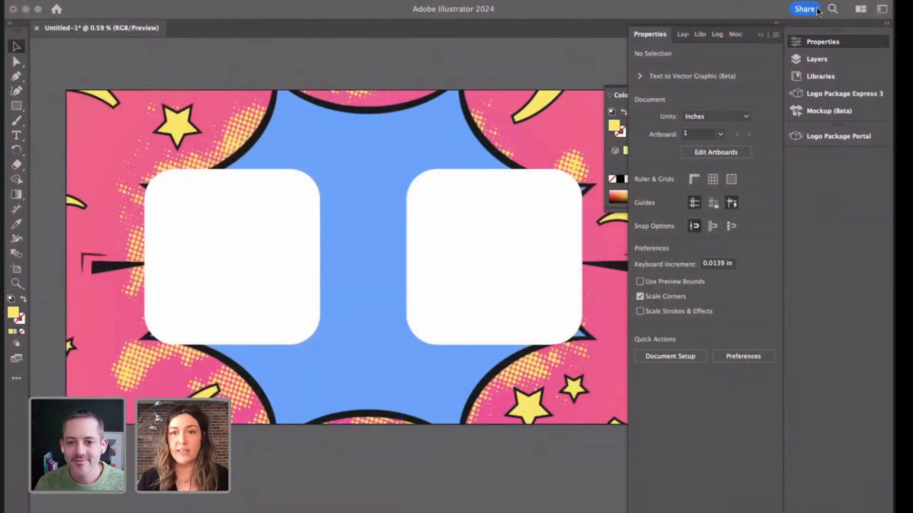
Set Artboard 1 to a width of 1280 px and a height of 720 px.
{"action": "left_click", "coordinate": [801, 230]}
{"action": "left_click", "coordinate": [771, 102]}
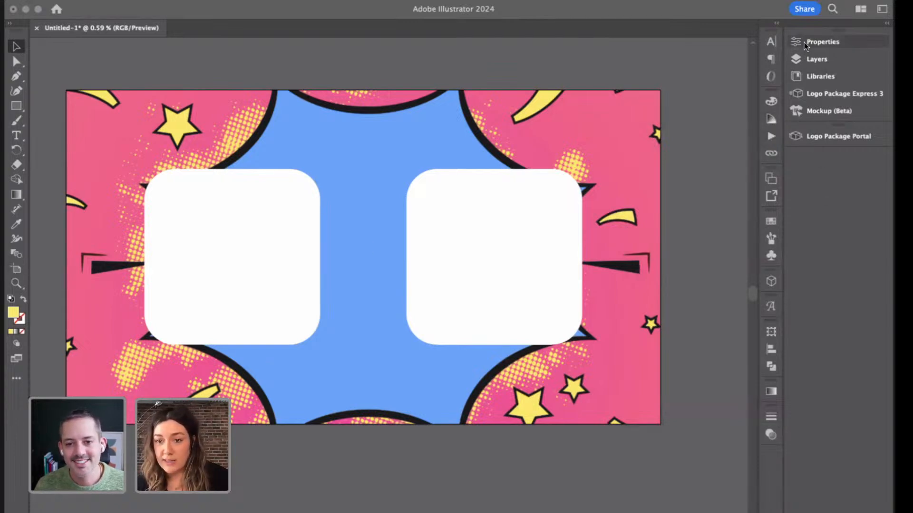
{"action": "left_click", "coordinate": [771, 179]}
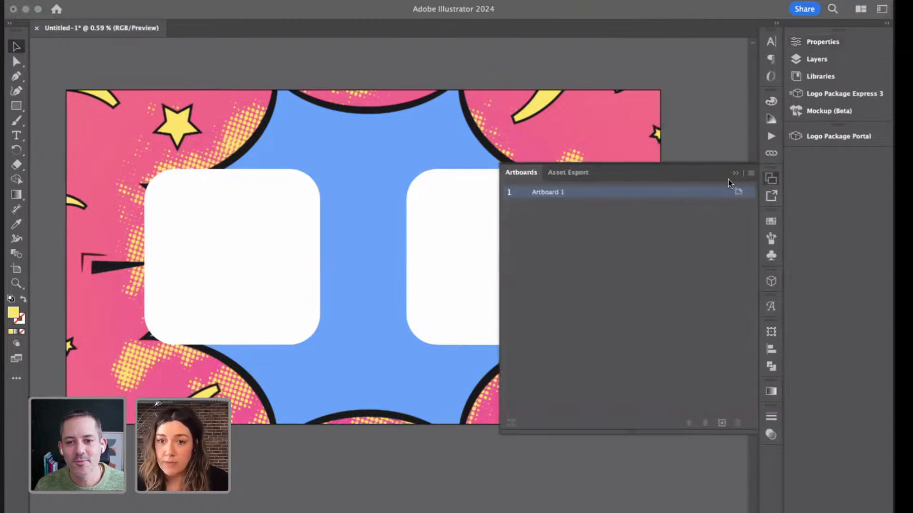
{"action": "left_click", "coordinate": [737, 193]}
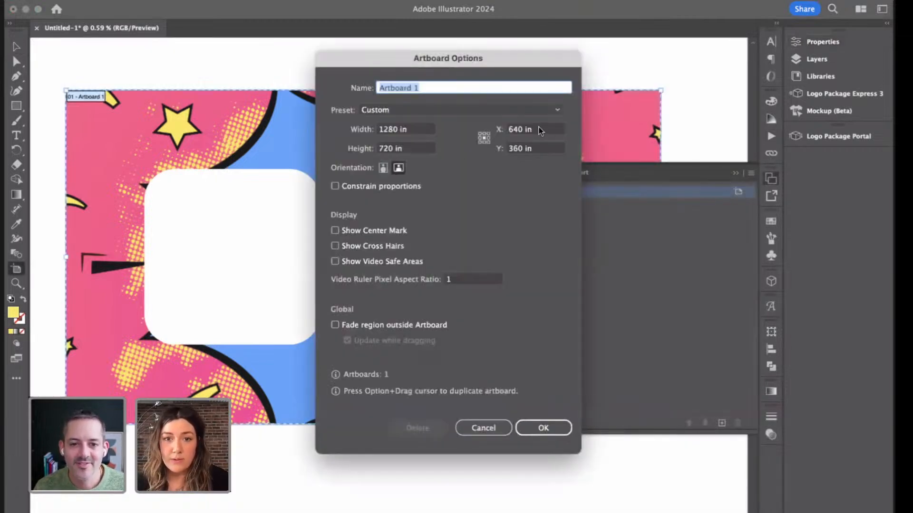
{"action": "left_click", "coordinate": [402, 131]}
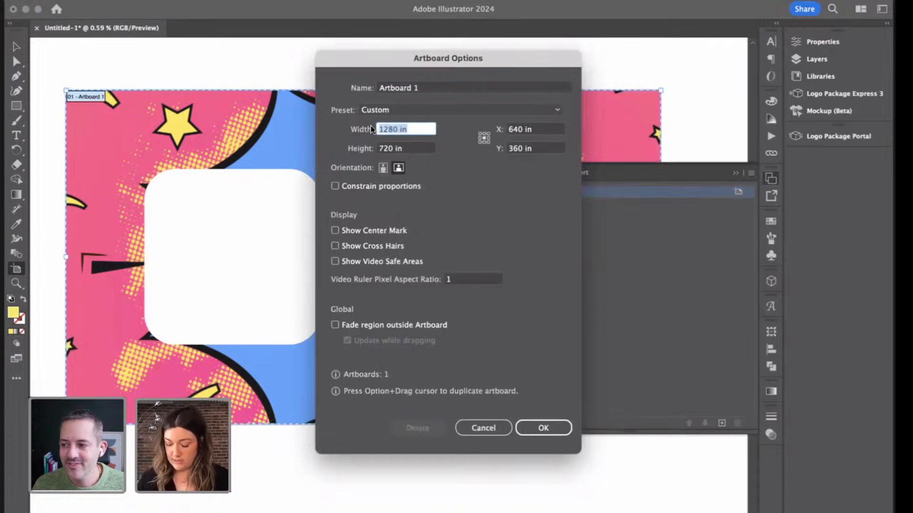
{"action": "left_click", "coordinate": [423, 133]}
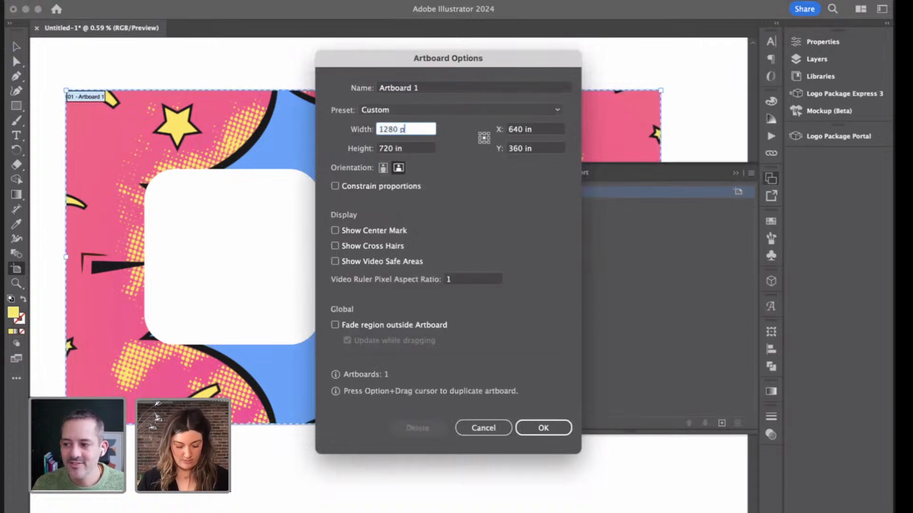
{"action": "type", "text": "px"}
{"action": "left_click", "coordinate": [399, 149]}
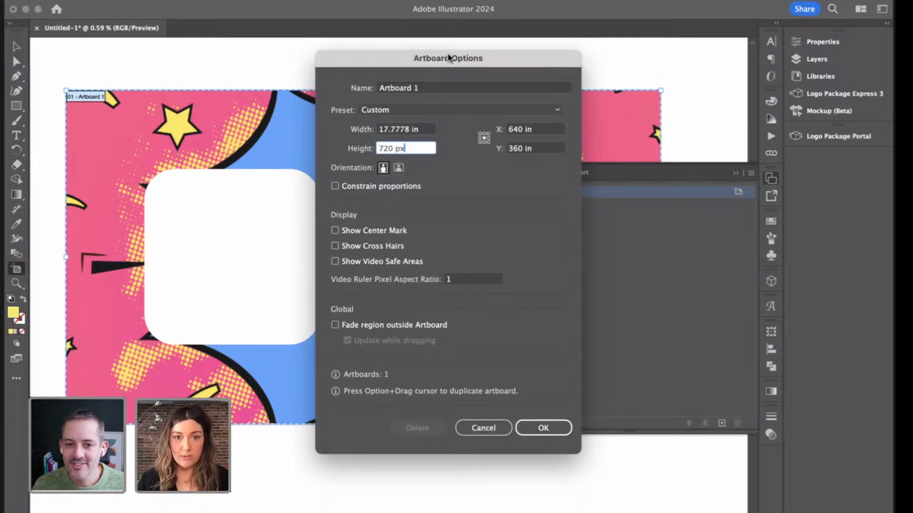
{"action": "type", "text": "px"}
{"action": "left_click", "coordinate": [543, 428]}
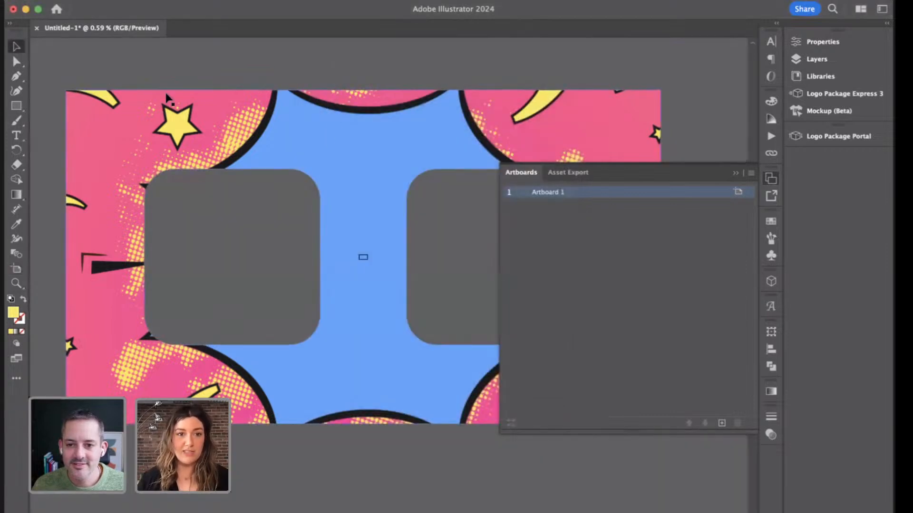
Scale the overlay artwork down in several passes to a fraction of its size and move it just above the artboard.
{"action": "left_click_drag", "start_coordinate": [67, 90], "coordinate": [188, 153]}
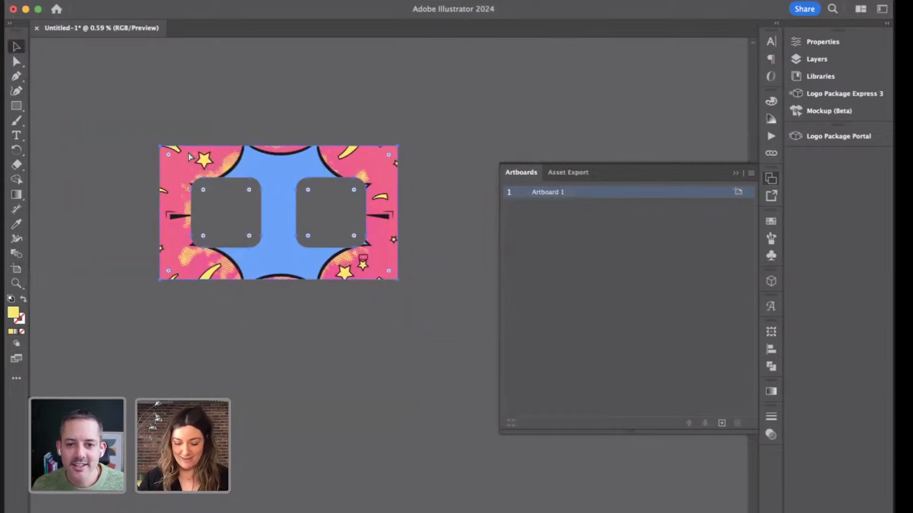
{"action": "key", "text": "super+equal"}
{"action": "key", "text": "super+equal"}
{"action": "key", "text": "super+equal"}
{"action": "left_click_drag", "start_coordinate": [74, 103], "coordinate": [168, 175]}
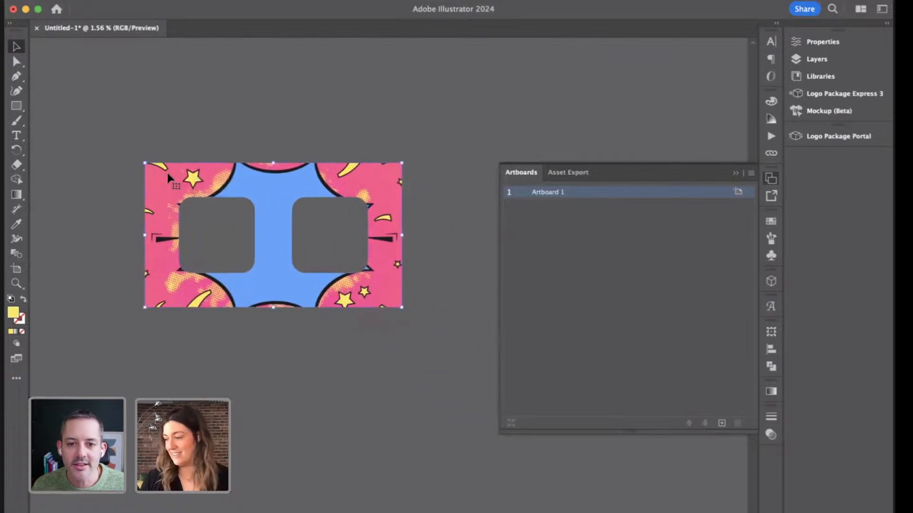
{"action": "key", "text": "super+equal"}
{"action": "left_click", "coordinate": [736, 173]}
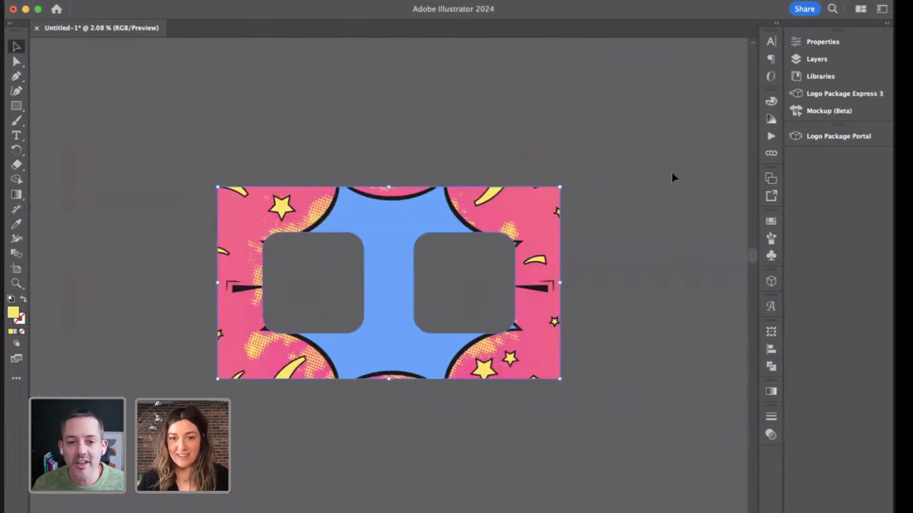
{"action": "left_click_drag", "start_coordinate": [589, 192], "coordinate": [266, 247]}
{"action": "key", "text": "super+minus"}
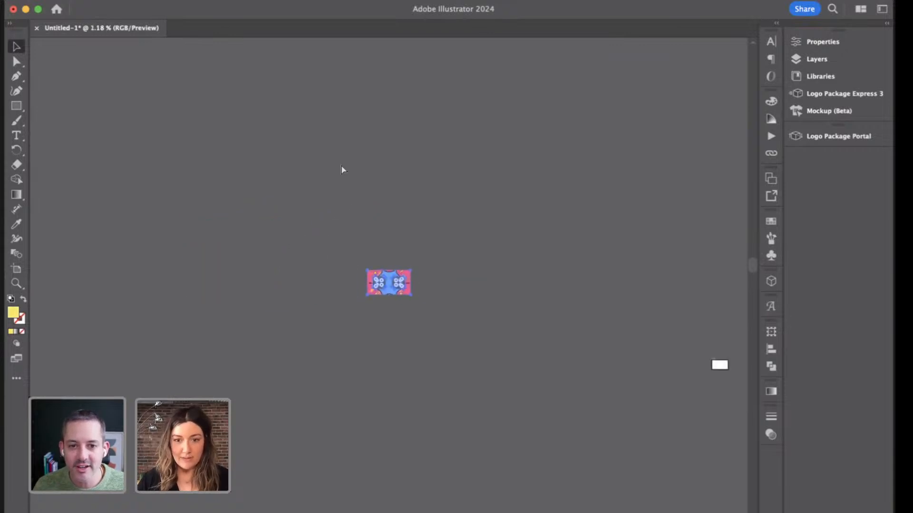
{"action": "left_click_drag", "start_coordinate": [389, 282], "coordinate": [723, 338]}
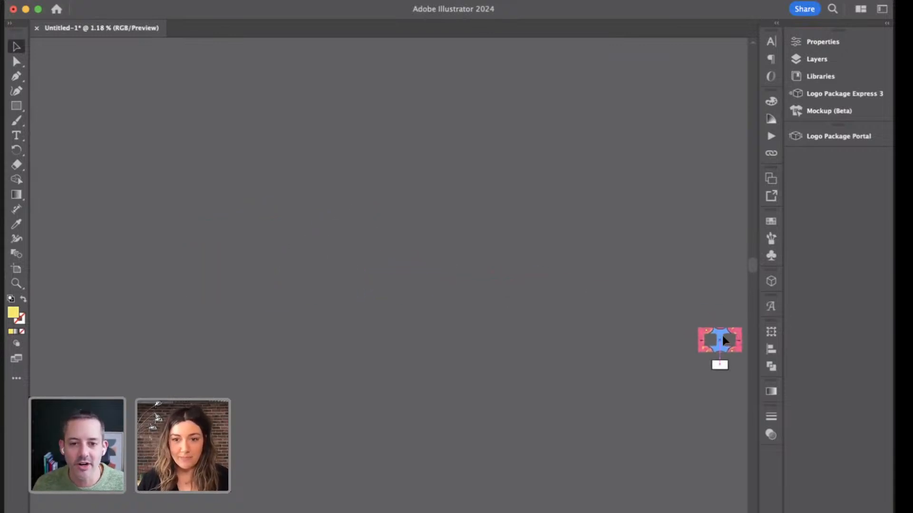
Scale the overlay artwork down further to about two thirds of the artboard's width.
{"action": "left_click_drag", "start_coordinate": [551, 292], "coordinate": [185, 128]}
{"action": "key", "text": "super+plus"}
{"action": "key", "text": "super+plus"}
{"action": "key", "text": "super+plus"}
{"action": "key", "text": "super+plus"}
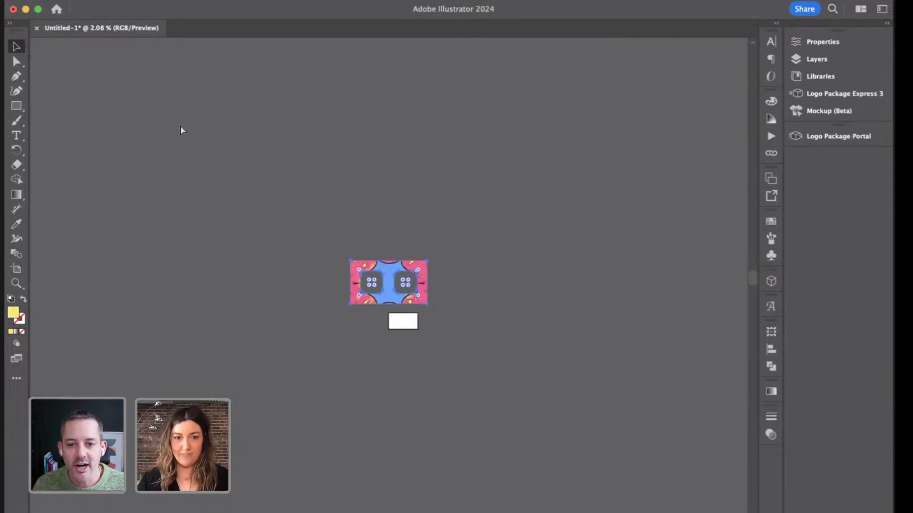
{"action": "key", "text": "super+plus"}
{"action": "scroll", "coordinate": [395, 333], "scroll_direction": "down", "scroll_amount": 5}
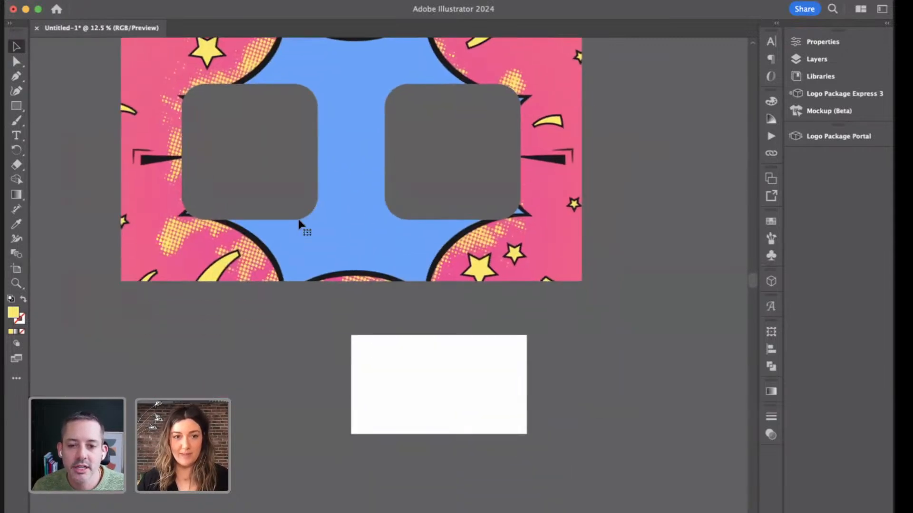
{"action": "left_click_drag", "start_coordinate": [315, 229], "coordinate": [324, 259]}
{"action": "left_click_drag", "start_coordinate": [132, 55], "coordinate": [473, 199]}
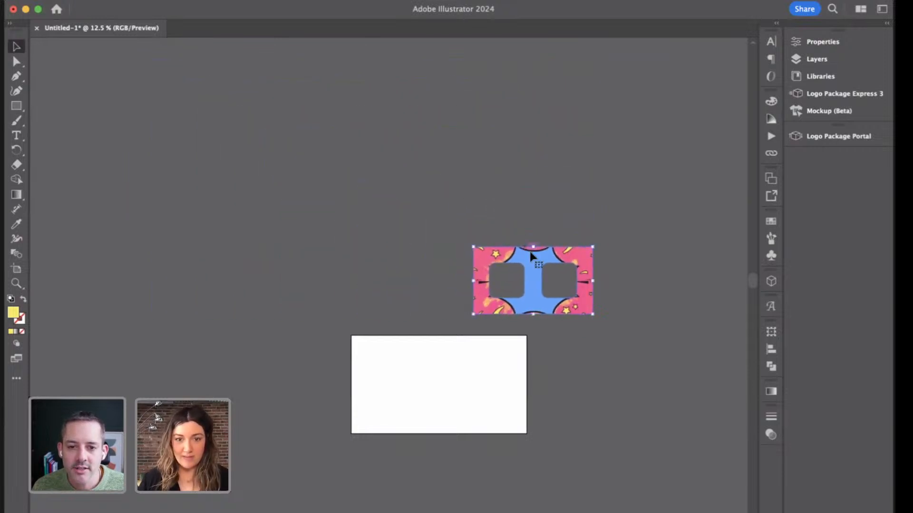
Align the overlay artwork with the artboard's upper-left corner and enlarge it to fill the artboard exactly.
{"action": "left_click_drag", "start_coordinate": [534, 252], "coordinate": [410, 347]}
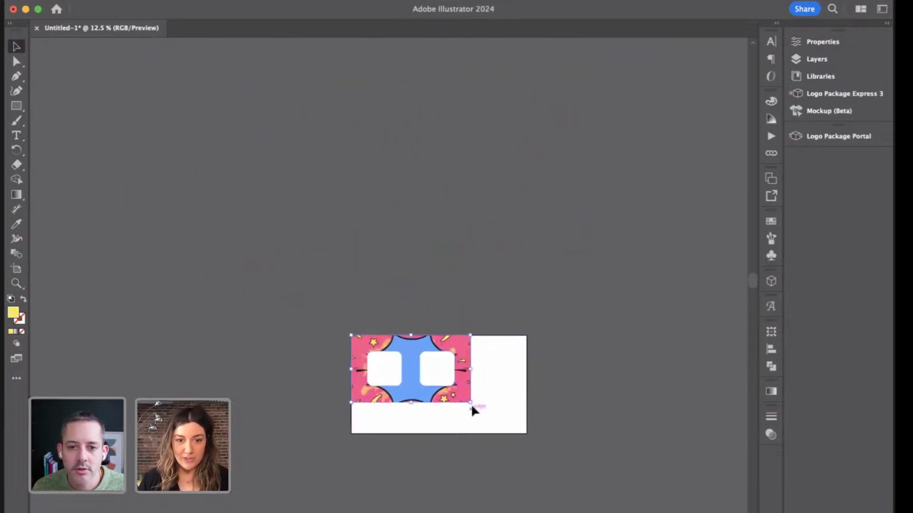
{"action": "left_click_drag", "start_coordinate": [471, 404], "coordinate": [543, 432]}
{"action": "left_click_drag", "start_coordinate": [548, 435], "coordinate": [547, 434]}
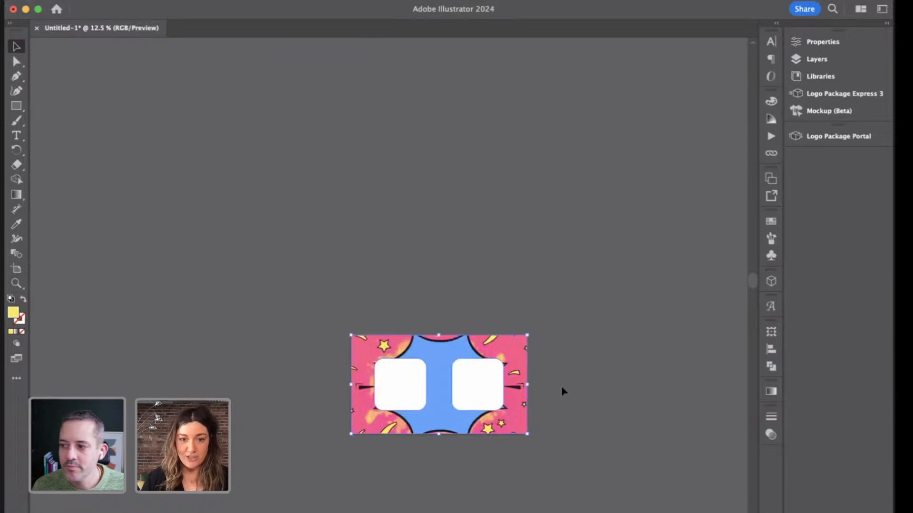
Start exporting the resized overlay to the Desktop as the PNG file overlay.png.
{"action": "left_click_drag", "start_coordinate": [498, 343], "coordinate": [443, 184]}
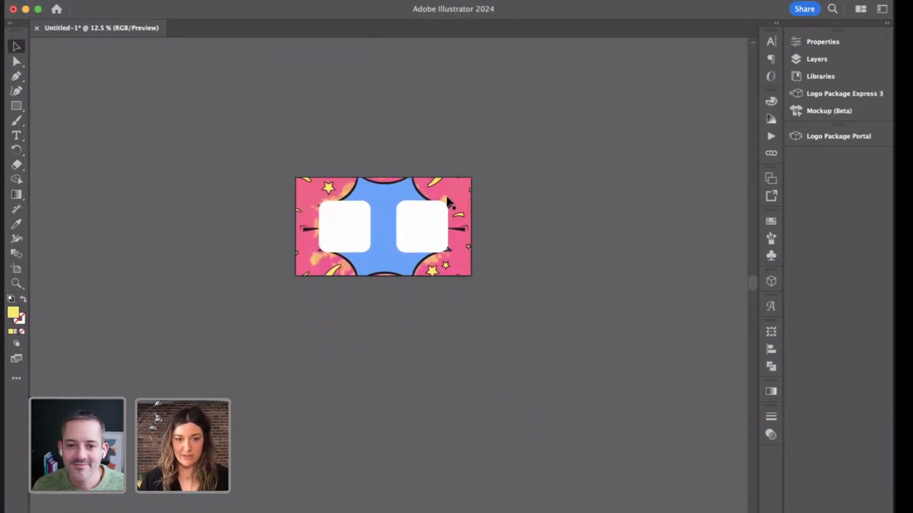
{"action": "key", "text": "super+equal"}
{"action": "key", "text": "super+equal"}
{"action": "key", "text": "super+equal"}
{"action": "left_click_drag", "start_coordinate": [428, 265], "coordinate": [448, 342]}
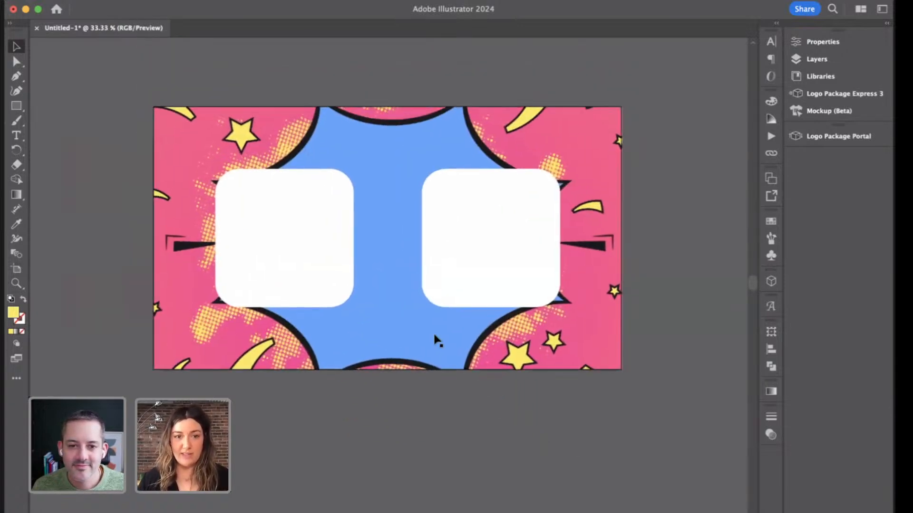
{"action": "key", "text": "super+equal"}
{"action": "key", "text": "super+minus"}
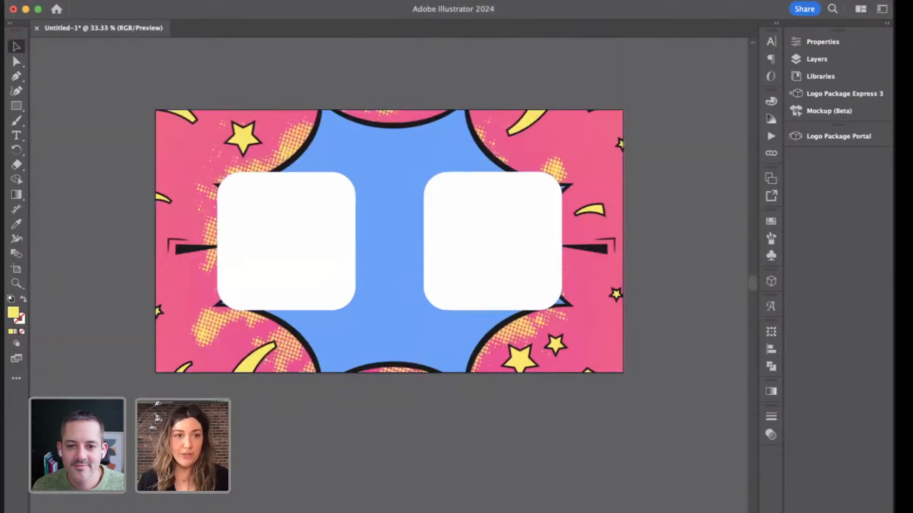
{"action": "left_click", "coordinate": [90, 0]}
{"action": "mouse_move", "coordinate": [143, 266]}
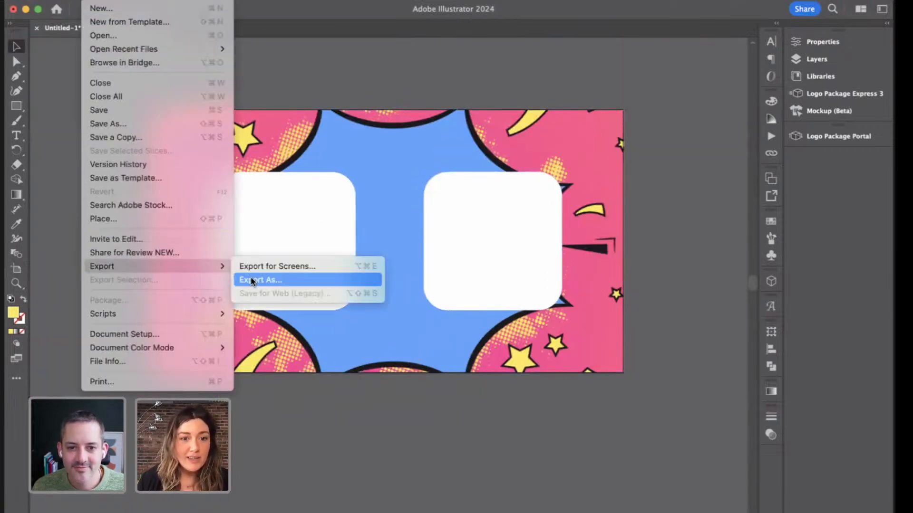
{"action": "left_click", "coordinate": [261, 280]}
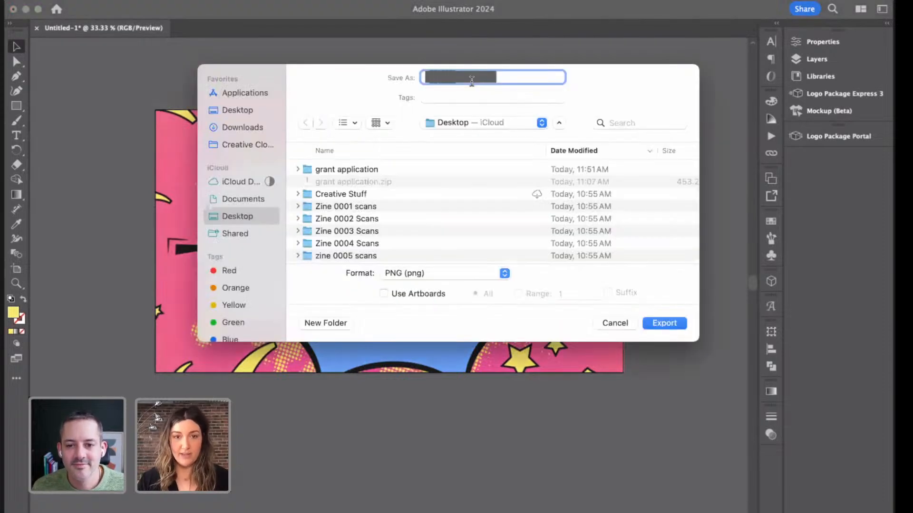
{"action": "key", "text": "Return"}
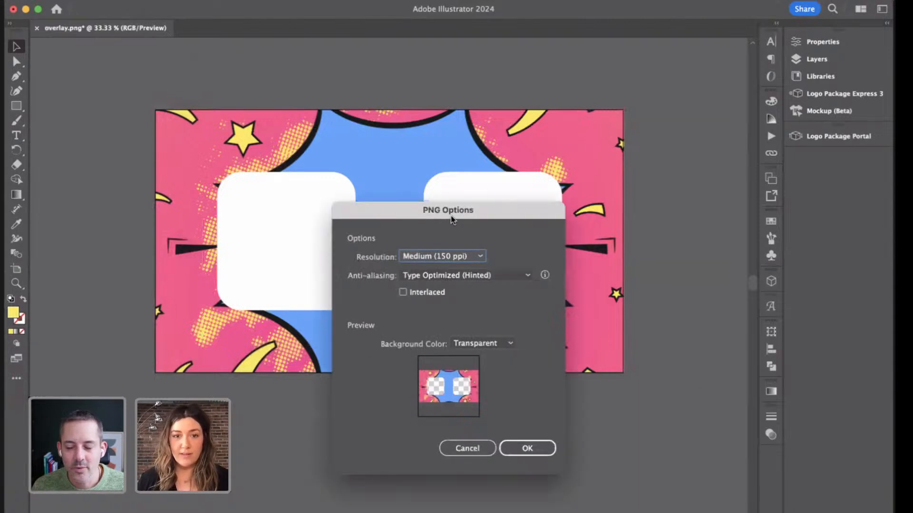
Set the PNG resolution to High (300 ppi) with a transparent background and complete the export.
{"action": "left_click_drag", "start_coordinate": [454, 218], "coordinate": [388, 152]}
{"action": "left_click", "coordinate": [412, 190]}
{"action": "left_click", "coordinate": [384, 275]}
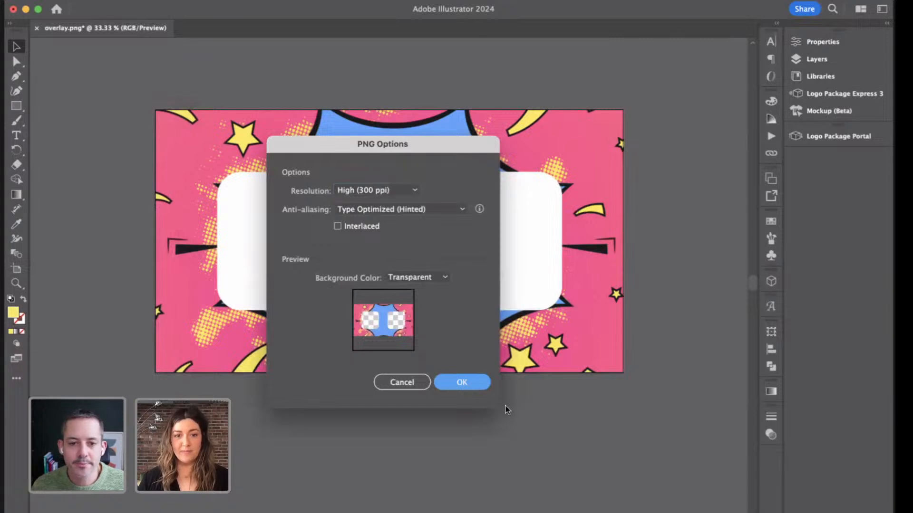
{"action": "left_click", "coordinate": [465, 384]}
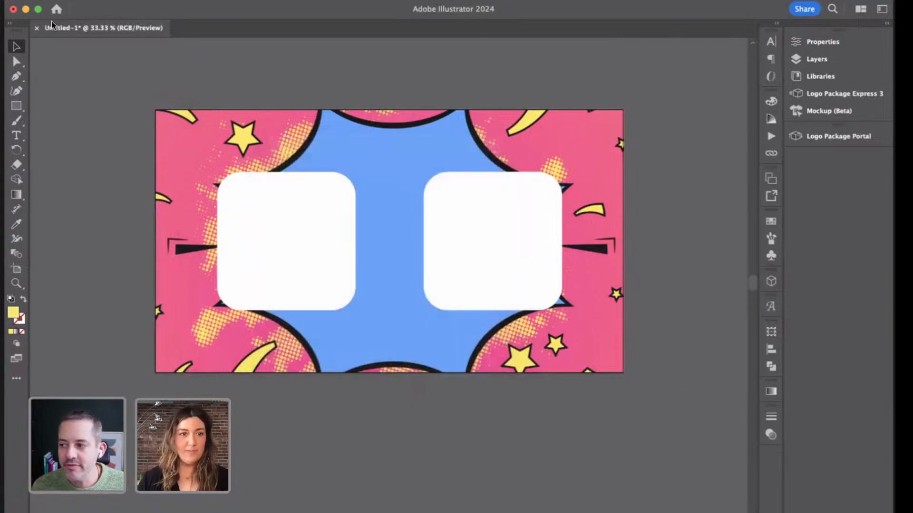
Save the document to the computer's Desktop as overlay-collabattle.ai in Illustrator format, keeping the default Illustrator options.
{"action": "left_click", "coordinate": [91, 1]}
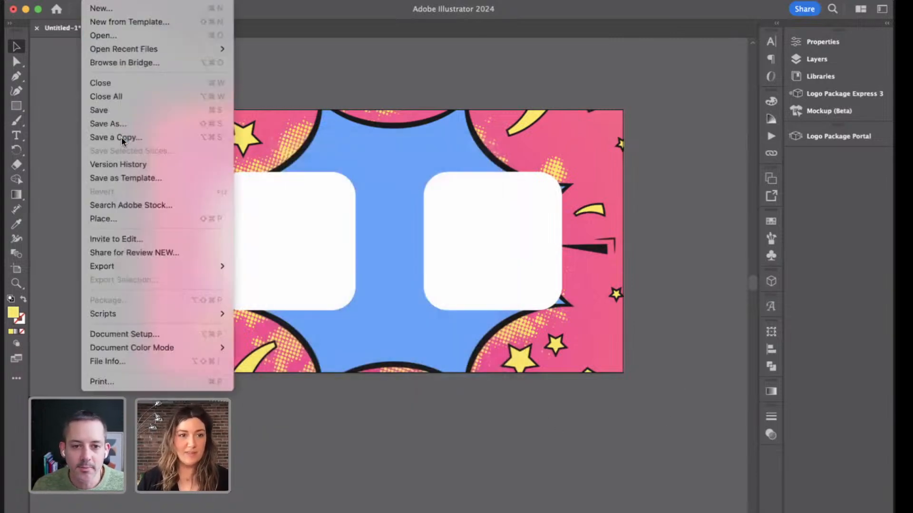
{"action": "left_click", "coordinate": [134, 129]}
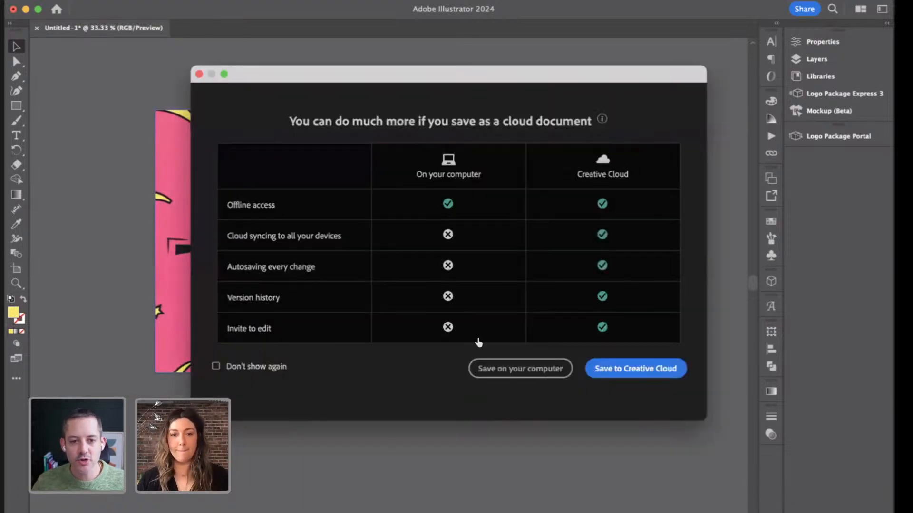
{"action": "left_click", "coordinate": [503, 373]}
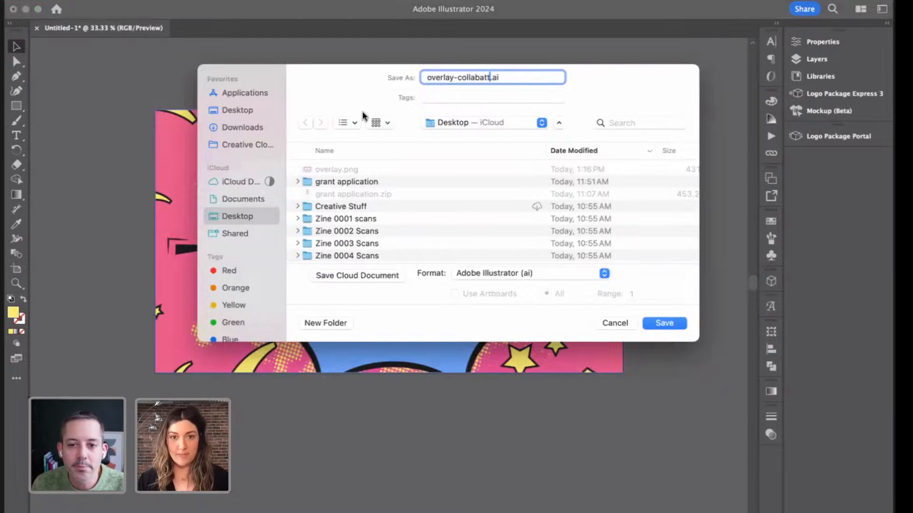
{"action": "key", "text": "Return"}
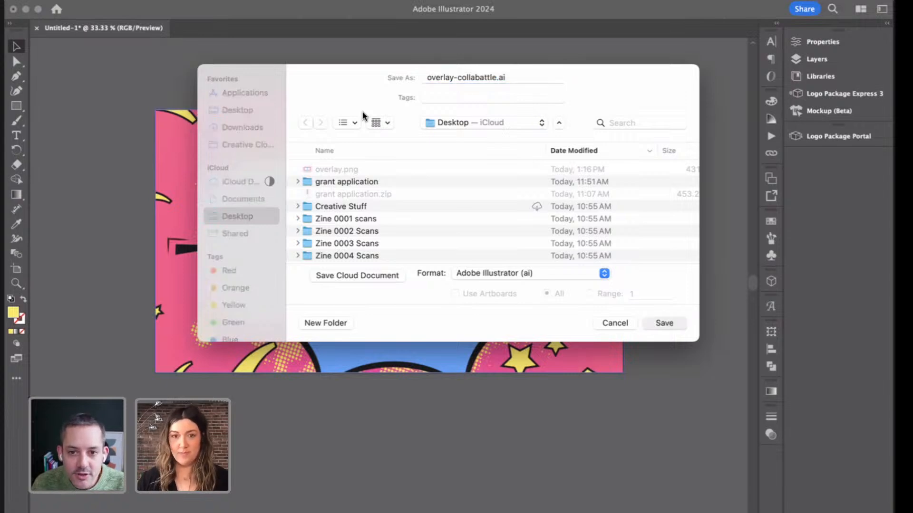
{"action": "left_click", "coordinate": [351, 434]}
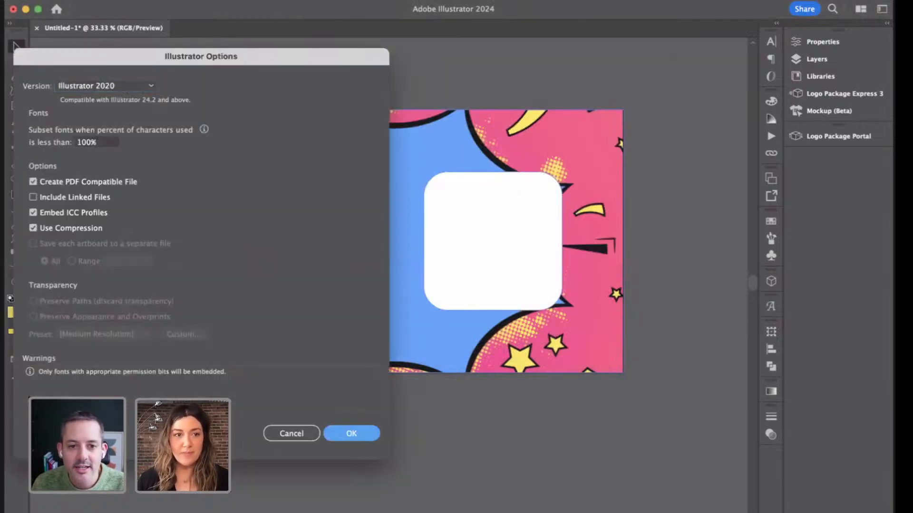
Switch to the Collabattle - Live Streaming Graphics project in Adobe Express and show the main photo media choices for page 3.
{"action": "left_click", "coordinate": [26, 9]}
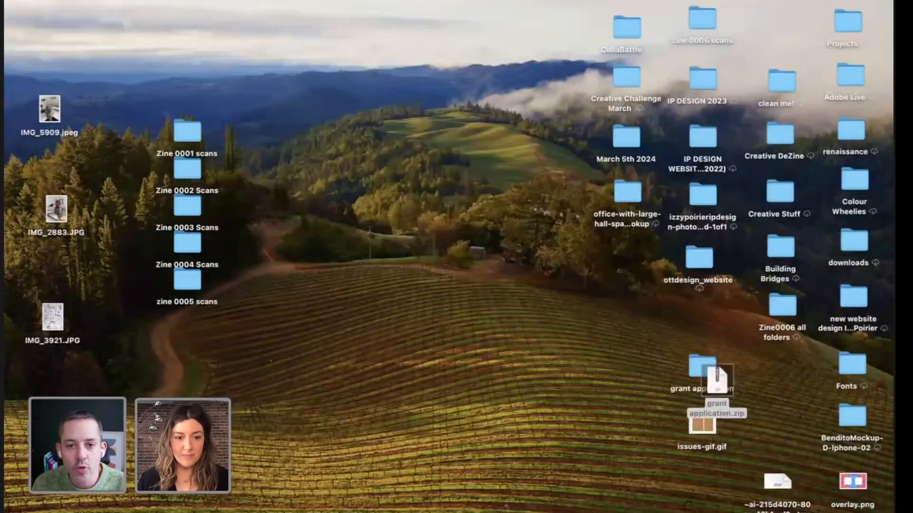
{"action": "left_click", "coordinate": [507, 506]}
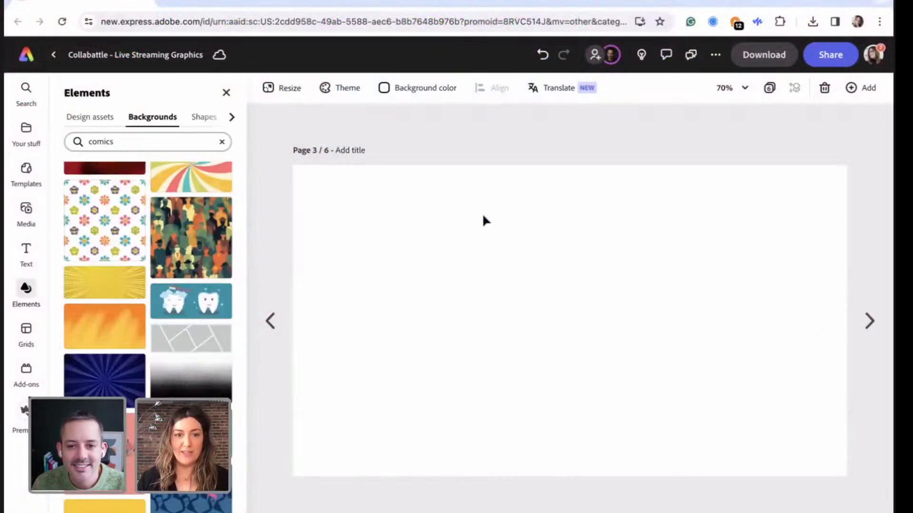
{"action": "left_click", "coordinate": [29, 223]}
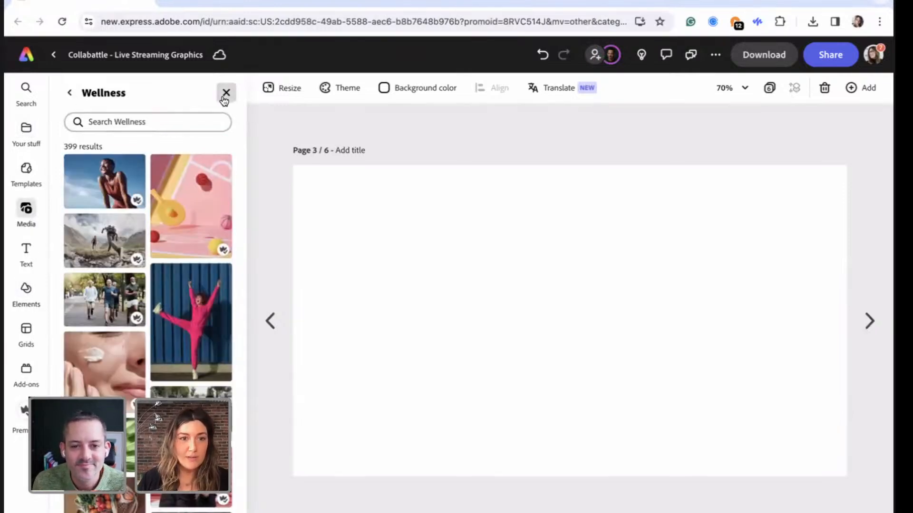
{"action": "left_click", "coordinate": [225, 93]}
{"action": "left_click", "coordinate": [27, 211]}
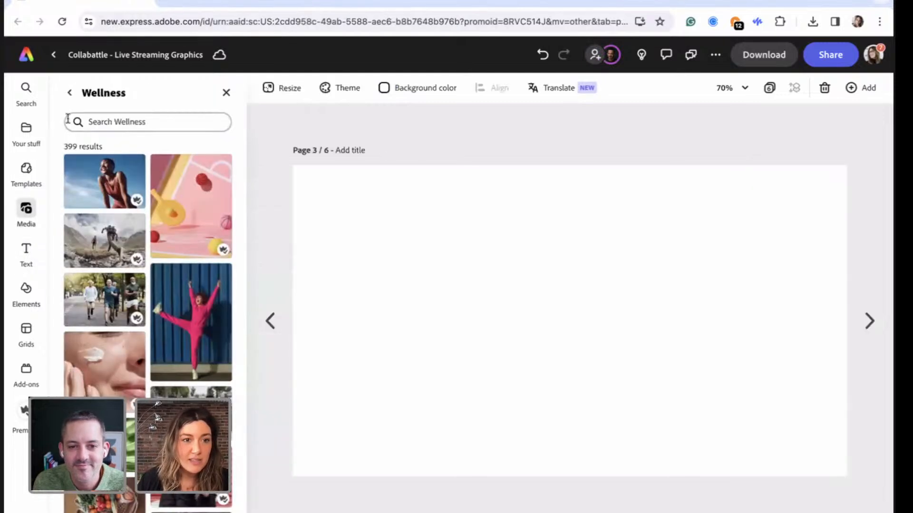
{"action": "left_click", "coordinate": [67, 93]}
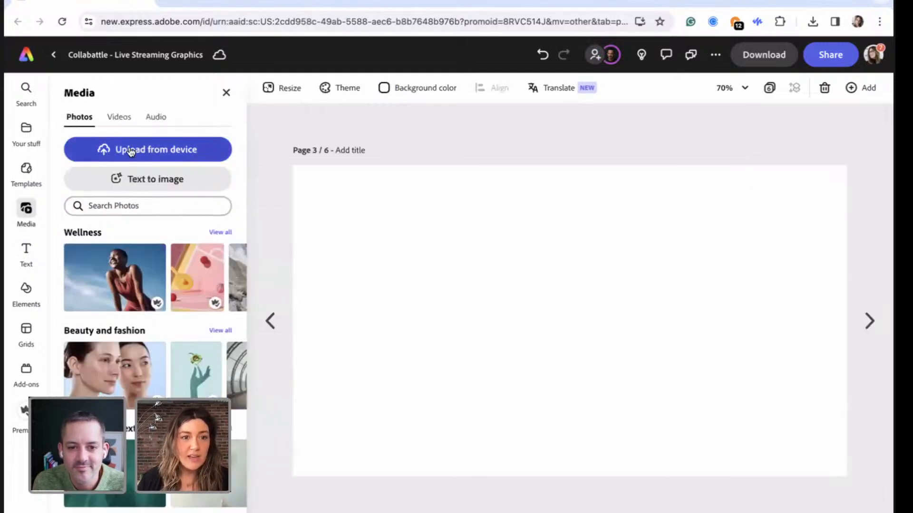
Upload overlay.png from the Desktop onto page 3 and enlarge it to fill the whole page.
{"action": "left_click", "coordinate": [131, 151]}
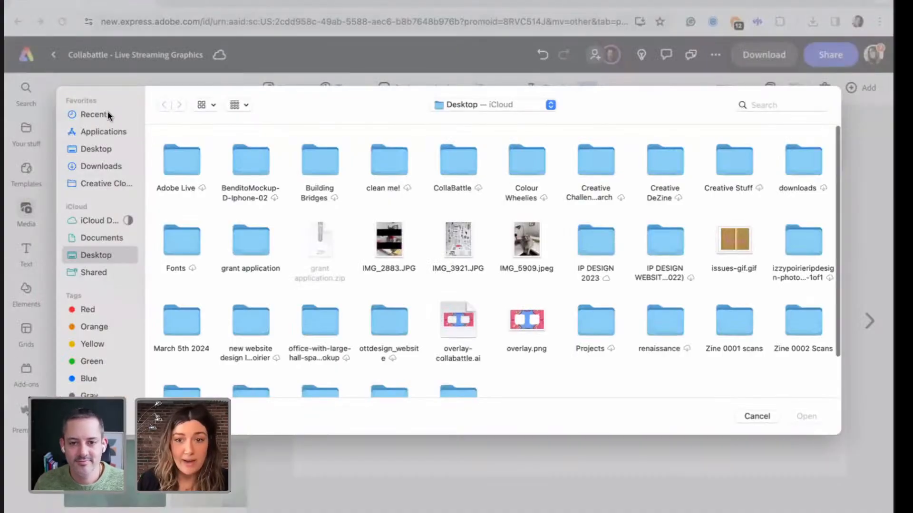
{"action": "left_click", "coordinate": [127, 151]}
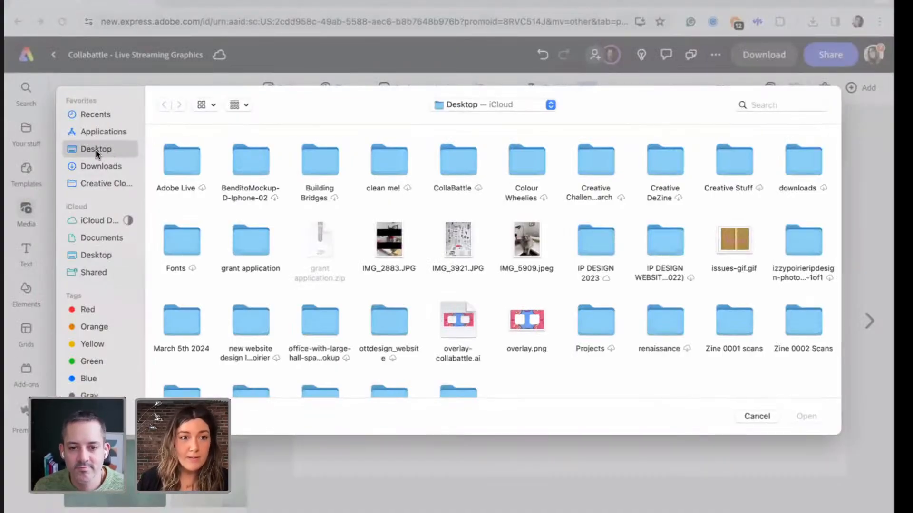
{"action": "scroll", "coordinate": [284, 207], "scroll_direction": "down", "scroll_amount": 3}
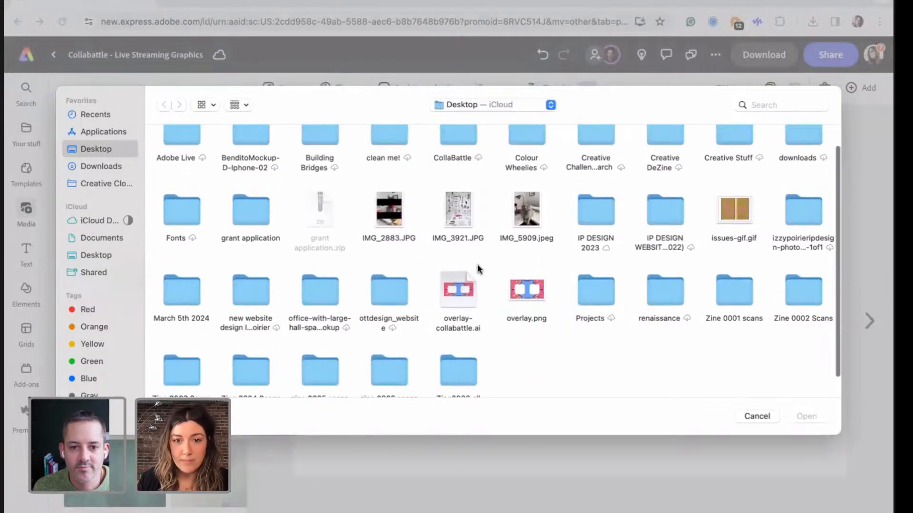
{"action": "left_click", "coordinate": [505, 297]}
{"action": "left_click", "coordinate": [816, 422]}
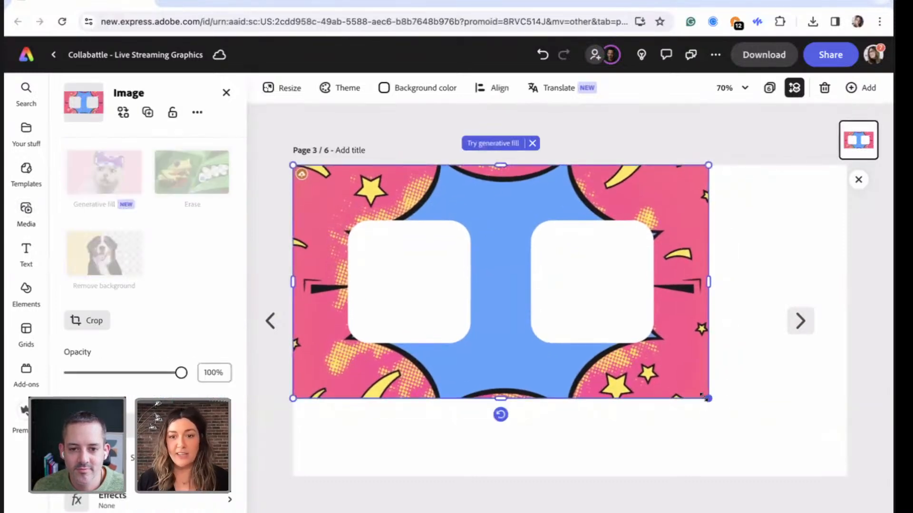
{"action": "left_click_drag", "start_coordinate": [703, 397], "coordinate": [847, 477]}
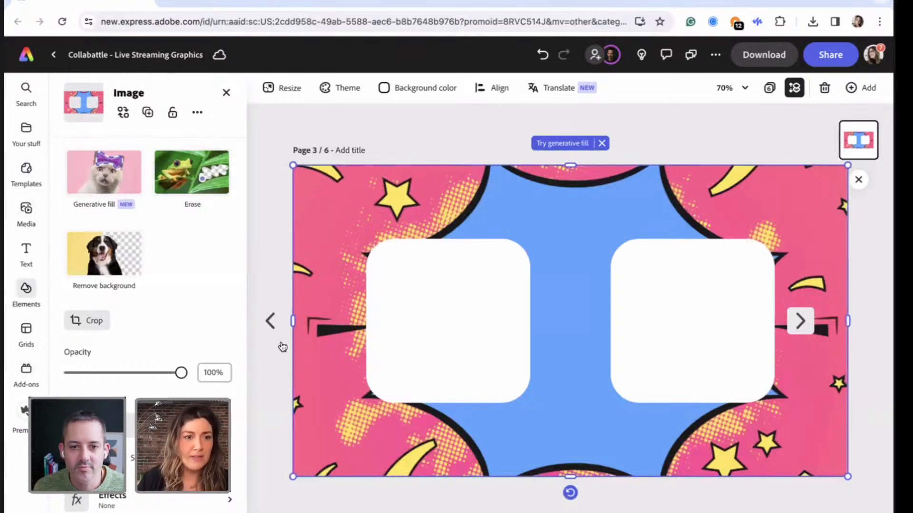
Try the hairstyle-pattern background behind the overlay to test its transparent openings, and delete that background again.
{"action": "left_click_drag", "start_coordinate": [104, 217], "coordinate": [416, 256]}
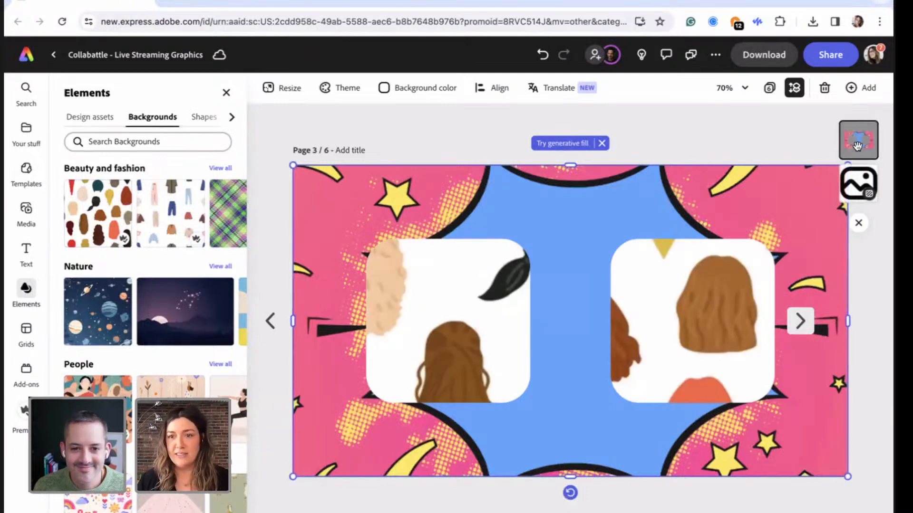
{"action": "mouse_move", "coordinate": [695, 333]}
{"action": "left_mouse_down"}
{"action": "mouse_move", "coordinate": [715, 319]}
{"action": "mouse_move", "coordinate": [684, 335]}
{"action": "left_mouse_up"}
{"action": "key", "text": "super+z"}
{"action": "left_click", "coordinate": [853, 185]}
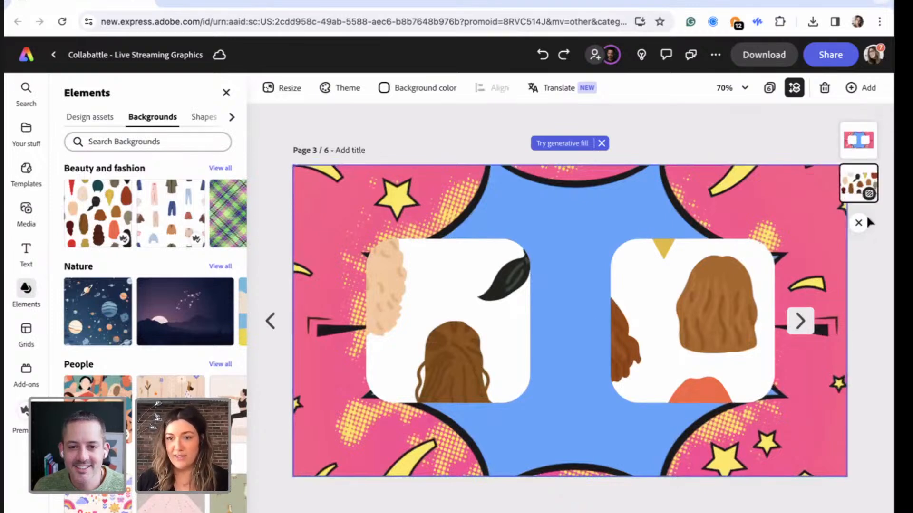
{"action": "key", "text": "Delete"}
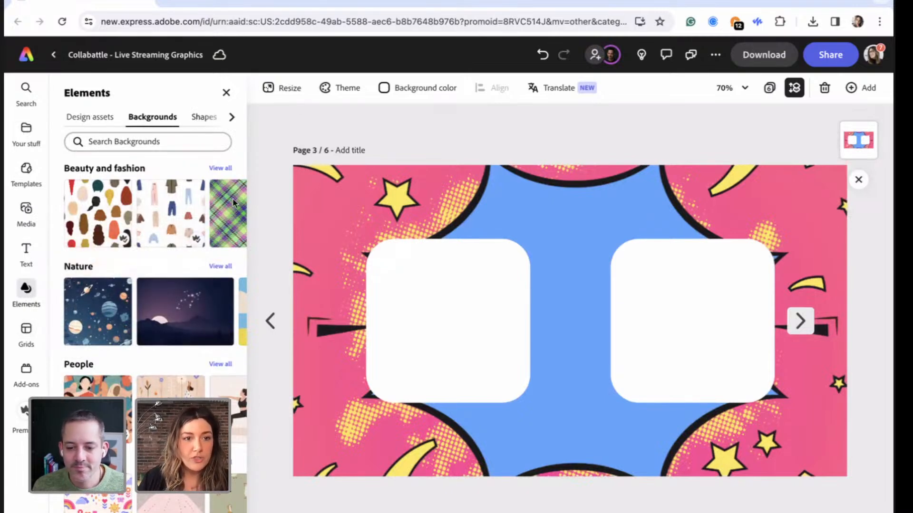
Add a rounded rectangle shape and reshape it into a wide, flat name bar along the lower edge of the left opening.
{"action": "left_click", "coordinate": [204, 116]}
{"action": "scroll", "coordinate": [110, 312], "scroll_direction": "down", "scroll_amount": 1}
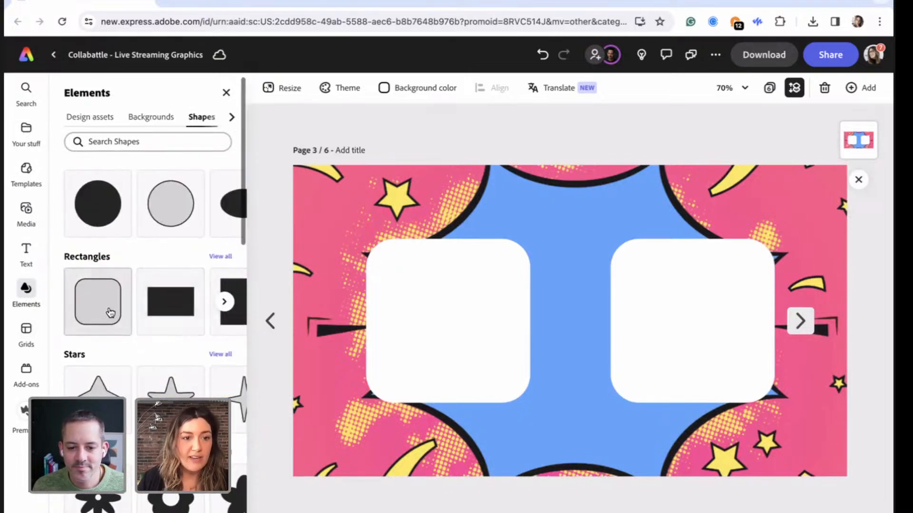
{"action": "left_click", "coordinate": [111, 313]}
{"action": "left_click", "coordinate": [563, 291]}
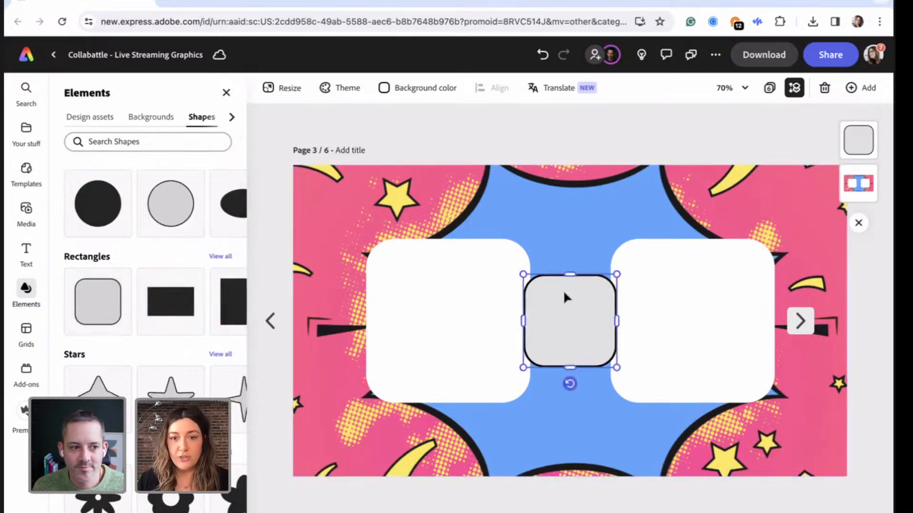
{"action": "left_click_drag", "start_coordinate": [569, 275], "coordinate": [490, 404]}
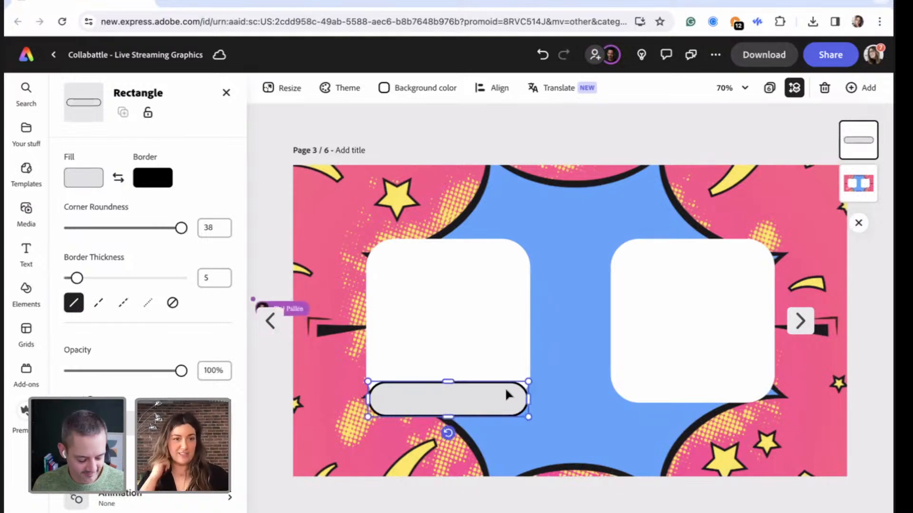
Swap the name bar's fill and border colors to give it a black fill.
{"action": "left_click", "coordinate": [117, 179]}
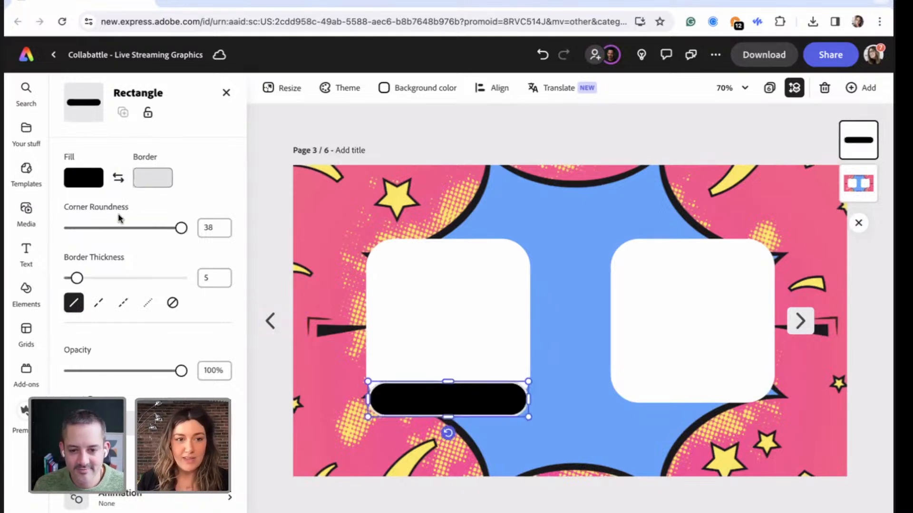
{"action": "left_click", "coordinate": [153, 179]}
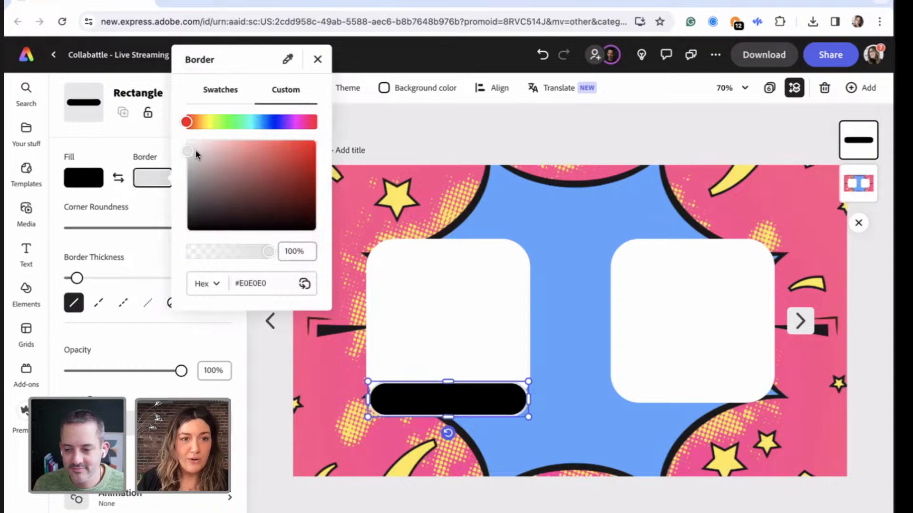
{"action": "left_click", "coordinate": [318, 59]}
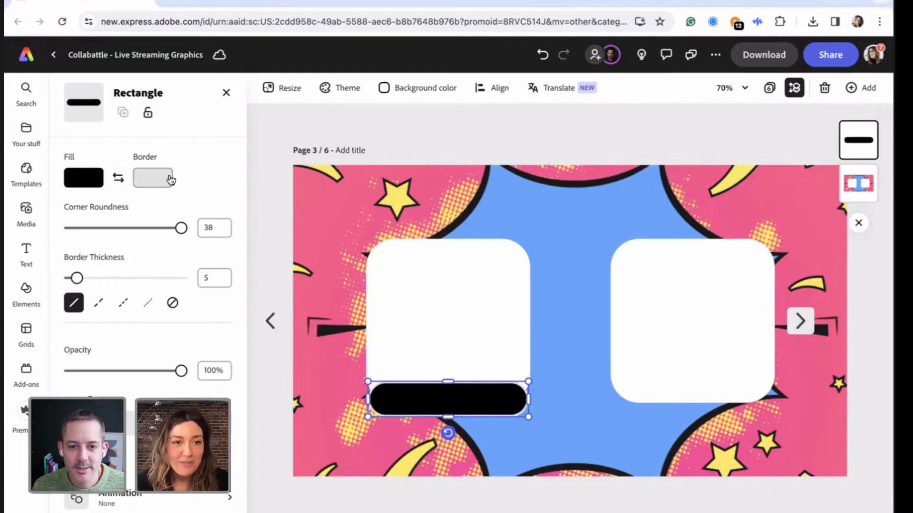
{"action": "left_click", "coordinate": [154, 180]}
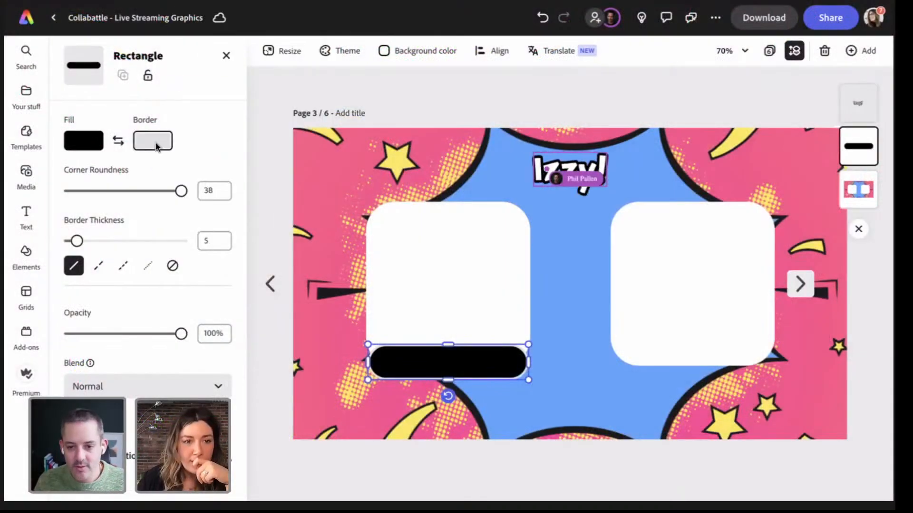
{"action": "left_click", "coordinate": [156, 144]}
{"action": "left_click", "coordinate": [127, 207]}
Set the name bar's corner roundness to 26 and reduce its border thickness to 0.
{"action": "left_click_drag", "start_coordinate": [179, 191], "coordinate": [146, 192]}
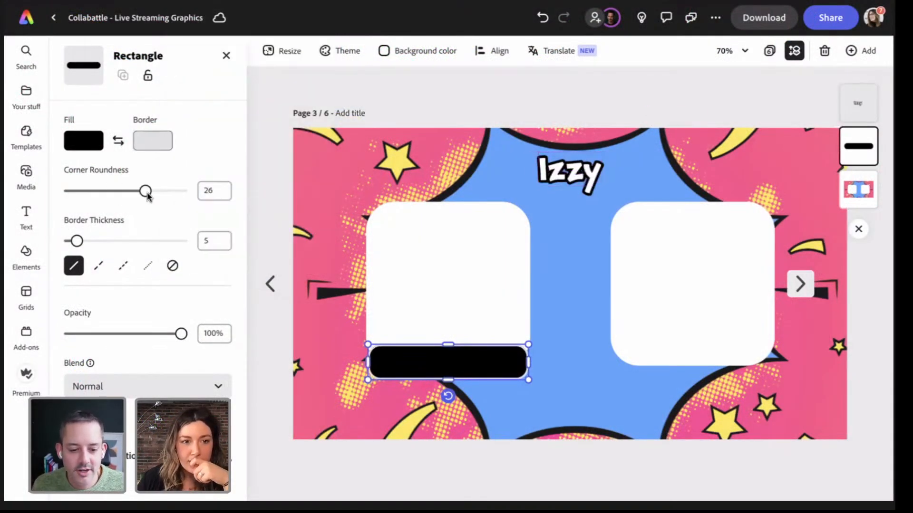
{"action": "left_click", "coordinate": [156, 144]}
{"action": "left_click", "coordinate": [121, 232]}
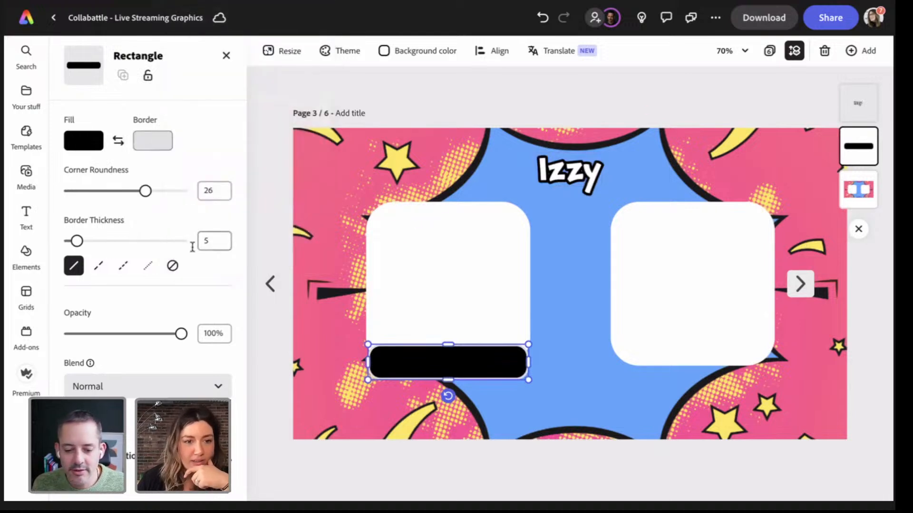
{"action": "left_click_drag", "start_coordinate": [66, 240], "coordinate": [40, 244]}
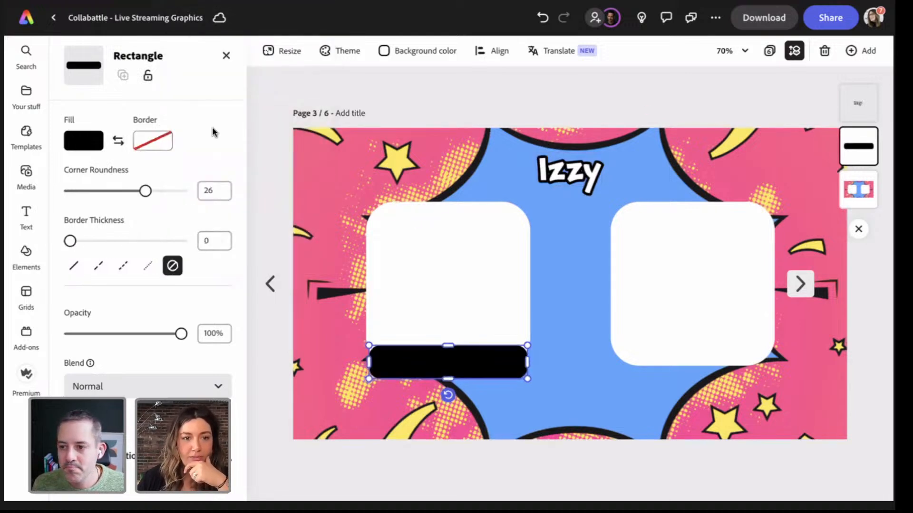
Duplicate the black name bar and place the copy at the same height along the lower edge of the right opening.
{"action": "left_click", "coordinate": [567, 325]}
{"action": "left_click", "coordinate": [498, 357]}
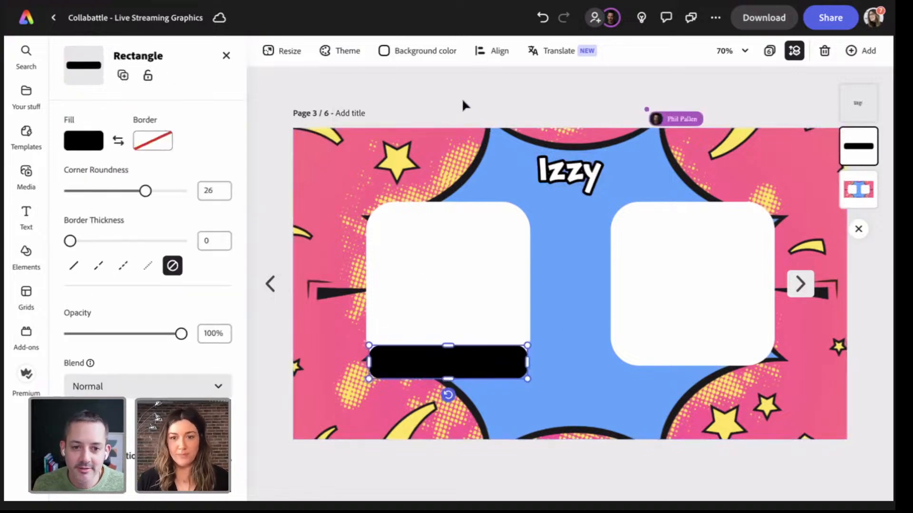
{"action": "key", "text": "ctrl+d"}
{"action": "left_click_drag", "start_coordinate": [448, 373], "coordinate": [706, 366]}
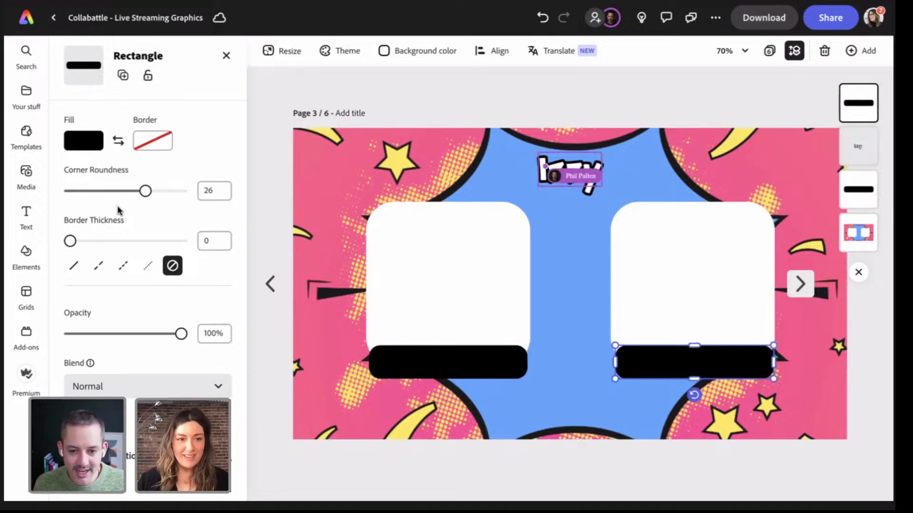
Open the icon collection in the design elements library.
{"action": "left_click", "coordinate": [26, 256]}
{"action": "left_click", "coordinate": [230, 80]}
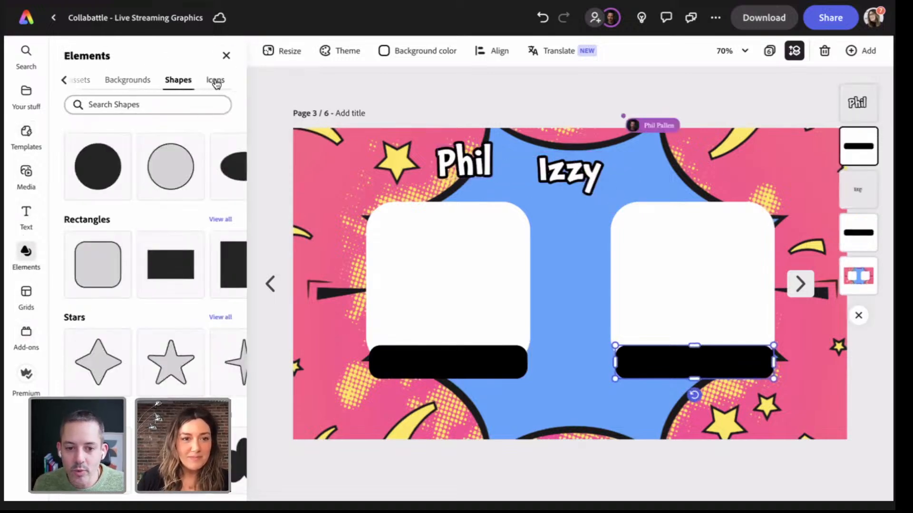
{"action": "left_click", "coordinate": [215, 81]}
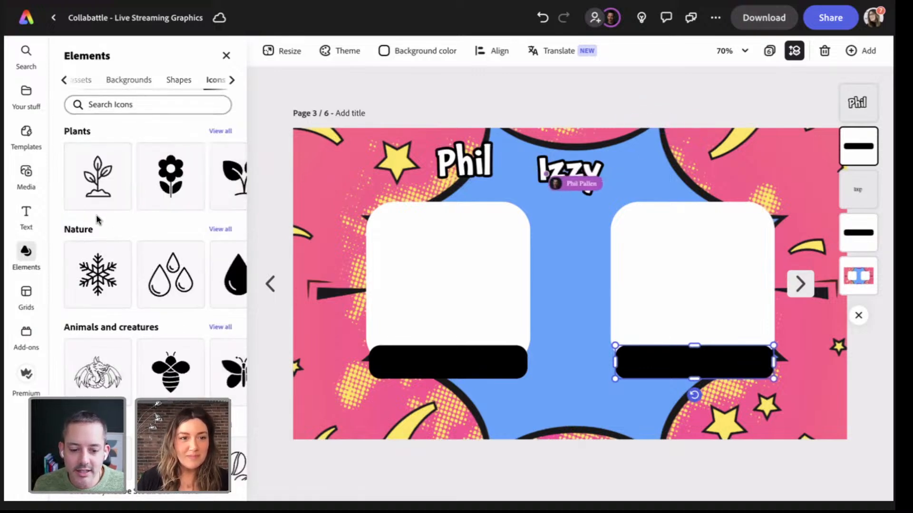
{"action": "left_click", "coordinate": [138, 103]}
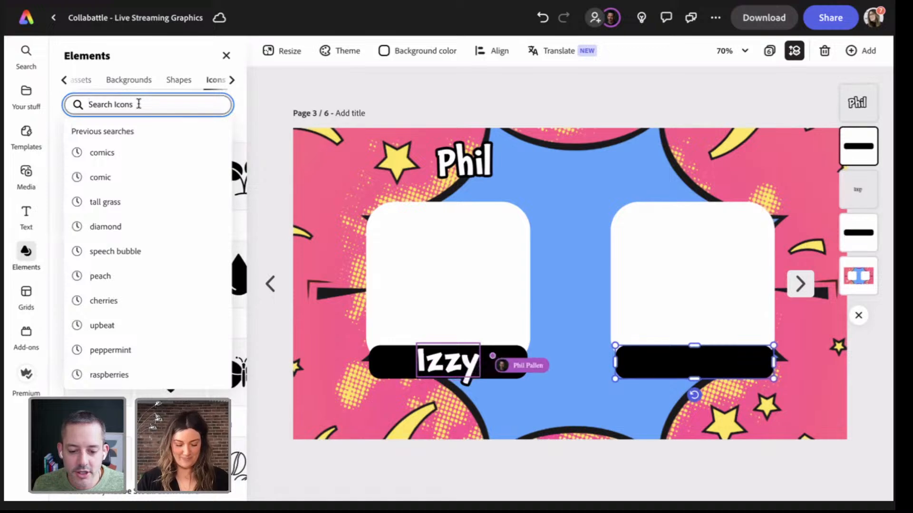
{"action": "type", "text": "x"}
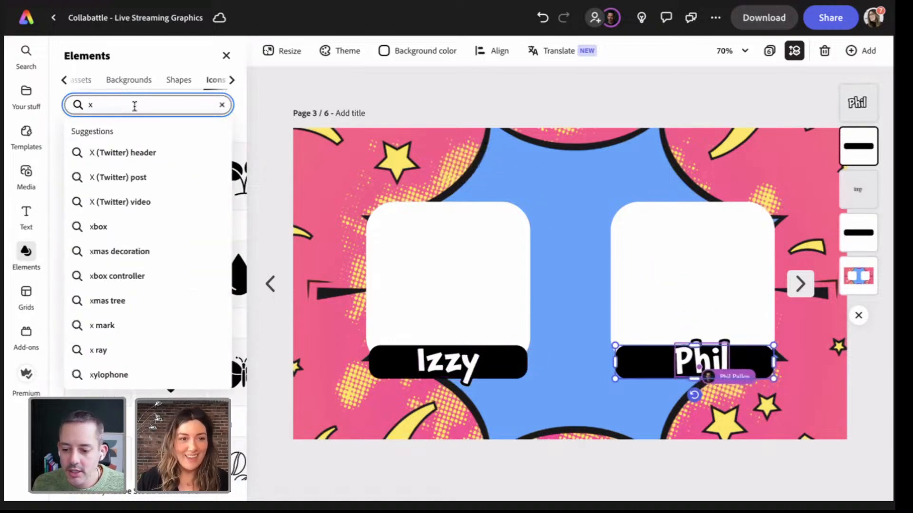
{"action": "key", "text": "BackSpace"}
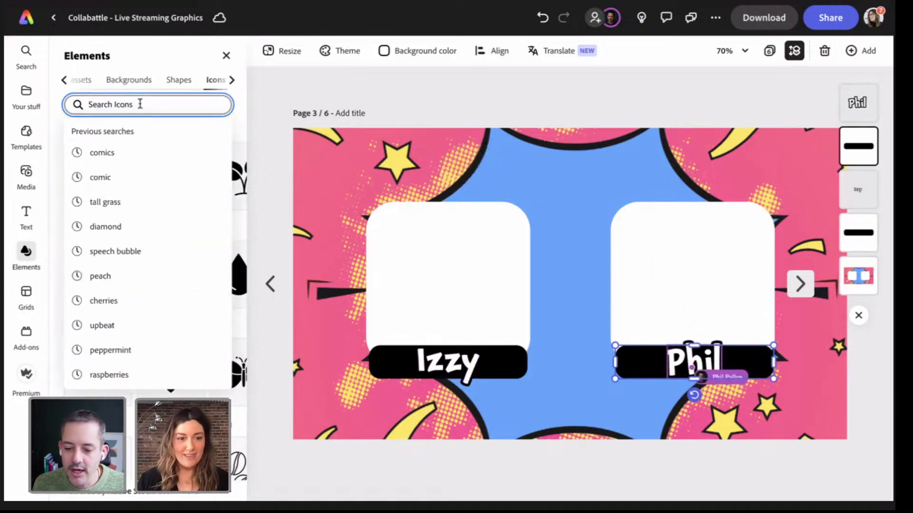
Look through the icon categories, from plants and nature to sports, travel and technology, for suitable decorations.
{"action": "left_click", "coordinate": [218, 84]}
{"action": "scroll", "coordinate": [138, 252], "scroll_direction": "down", "scroll_amount": 3}
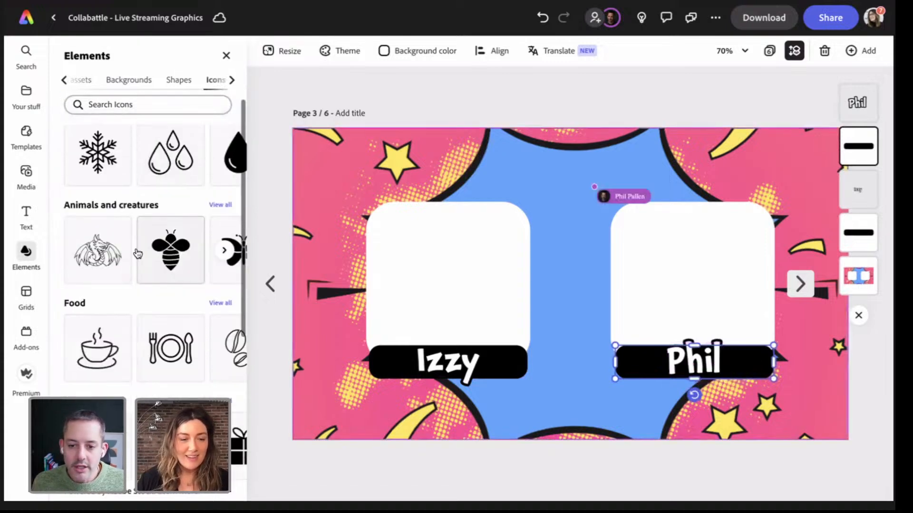
{"action": "scroll", "coordinate": [138, 253], "scroll_direction": "down", "scroll_amount": 6}
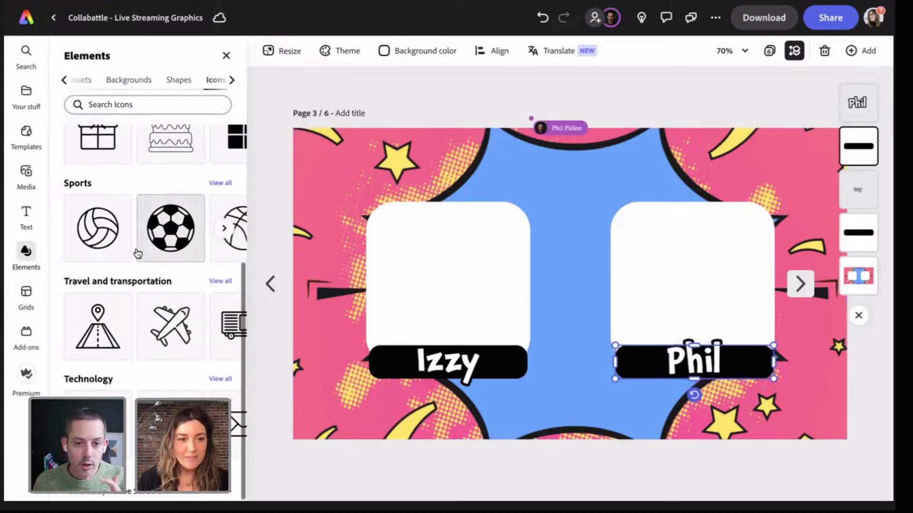
{"action": "scroll", "coordinate": [137, 253], "scroll_direction": "up", "scroll_amount": 8}
{"action": "scroll", "coordinate": [157, 261], "scroll_direction": "right", "scroll_amount": 2}
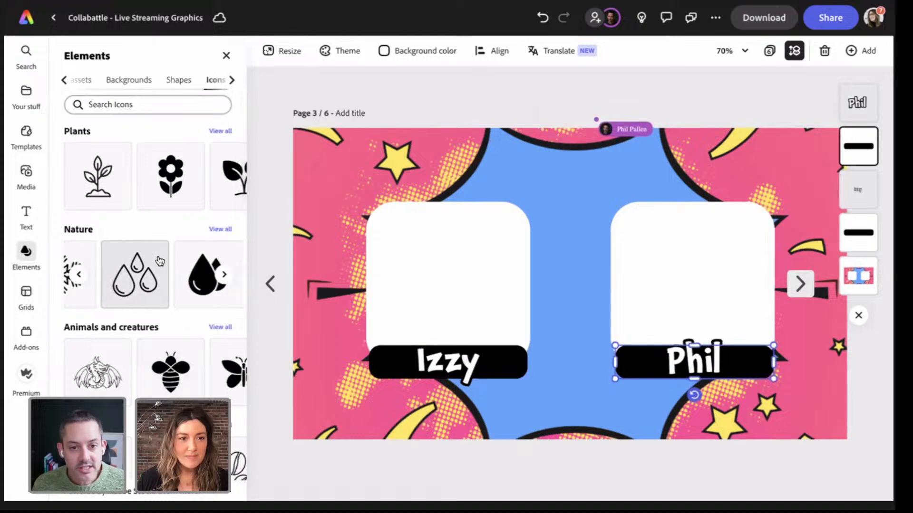
{"action": "scroll", "coordinate": [159, 261], "scroll_direction": "left", "scroll_amount": 2}
{"action": "scroll", "coordinate": [150, 170], "scroll_direction": "down", "scroll_amount": 2}
{"action": "scroll", "coordinate": [147, 143], "scroll_direction": "up", "scroll_amount": 2}
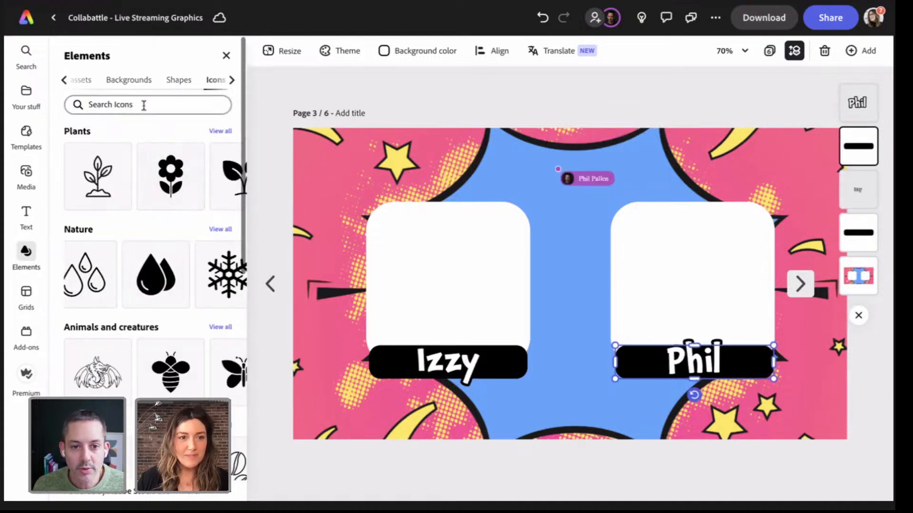
Search the icon collection for "comics".
{"action": "left_click", "coordinate": [144, 105]}
{"action": "type", "text": "comics"}
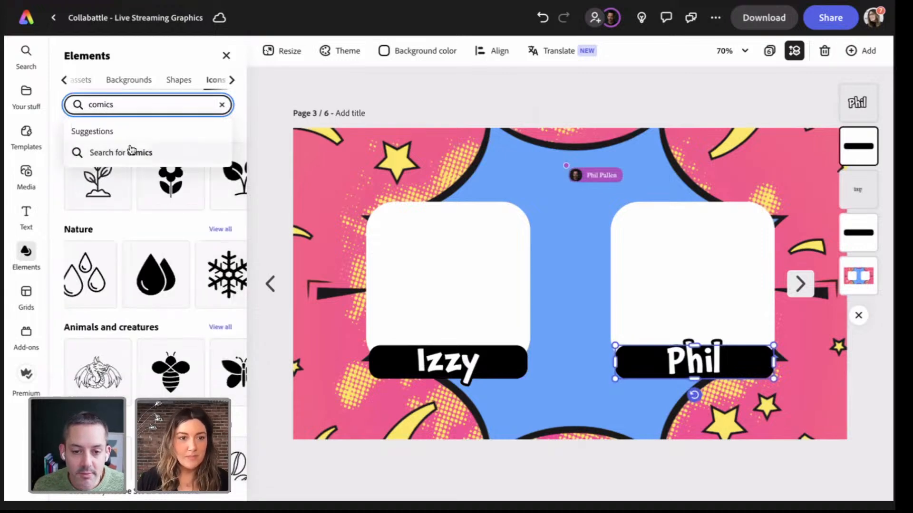
{"action": "left_click", "coordinate": [135, 155]}
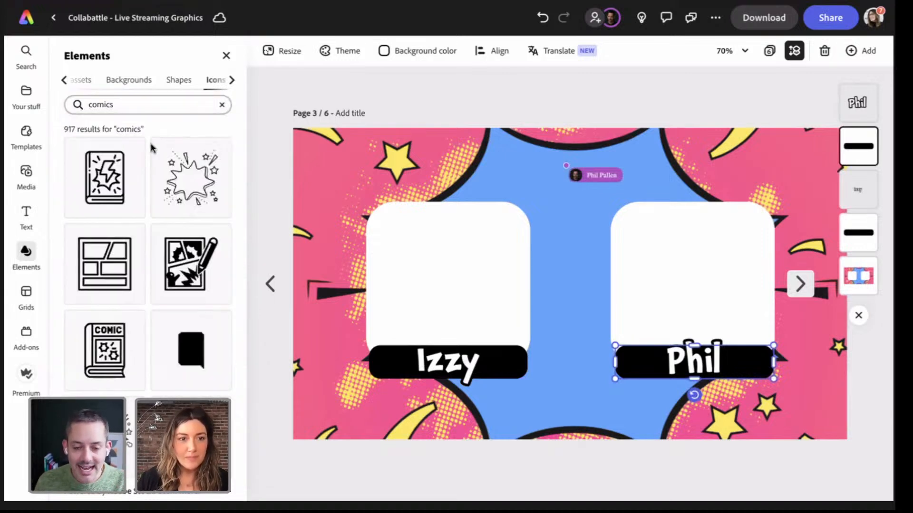
Add the solid black speech bubble icon with three dots, shrink it and place it in the page's upper-right corner.
{"action": "scroll", "coordinate": [153, 214], "scroll_direction": "down", "scroll_amount": 6}
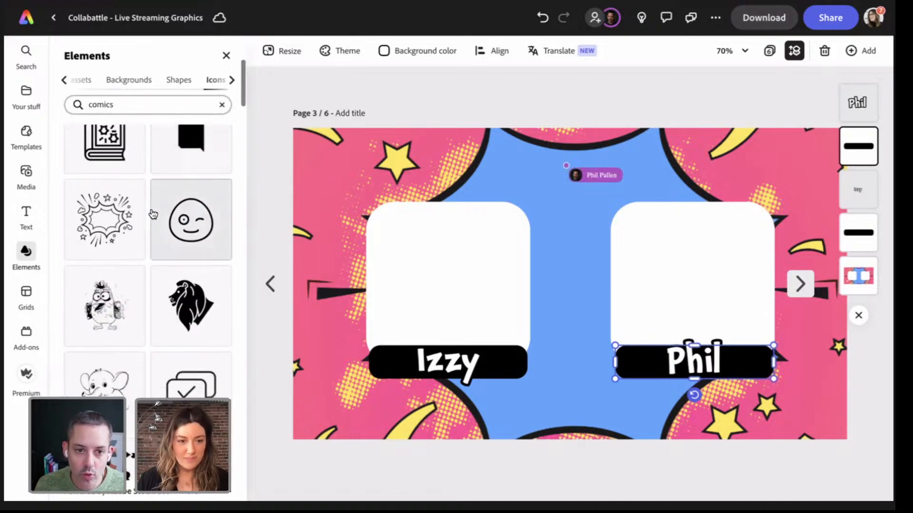
{"action": "scroll", "coordinate": [153, 214], "scroll_direction": "down", "scroll_amount": 8}
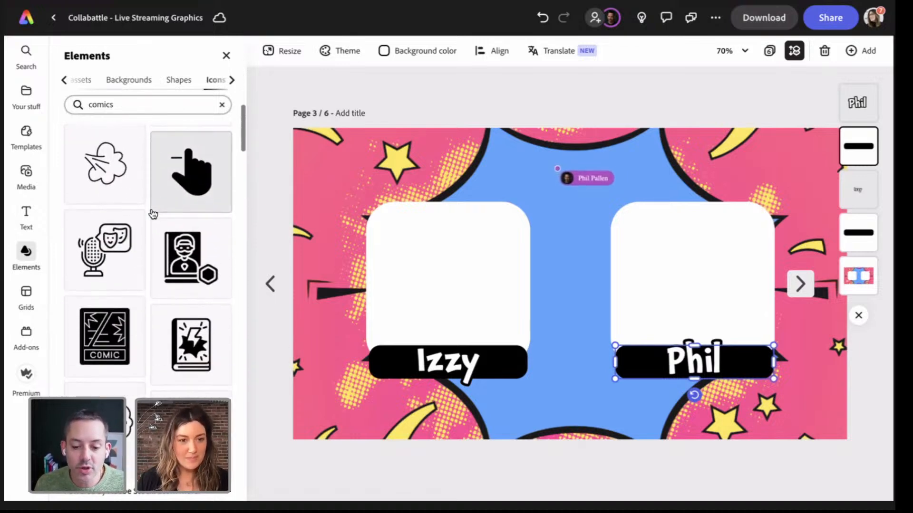
{"action": "scroll", "coordinate": [153, 214], "scroll_direction": "down", "scroll_amount": 6}
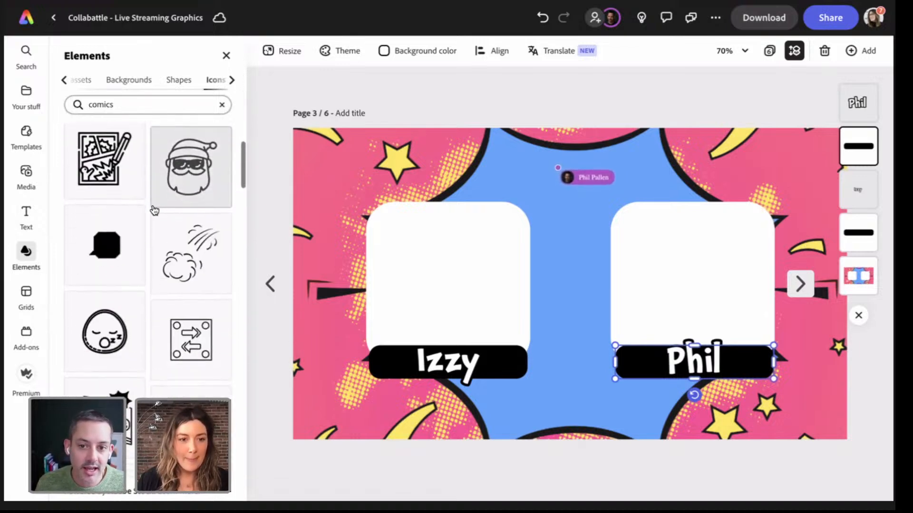
{"action": "scroll", "coordinate": [153, 207], "scroll_direction": "up", "scroll_amount": 2}
{"action": "scroll", "coordinate": [152, 207], "scroll_direction": "down", "scroll_amount": 8}
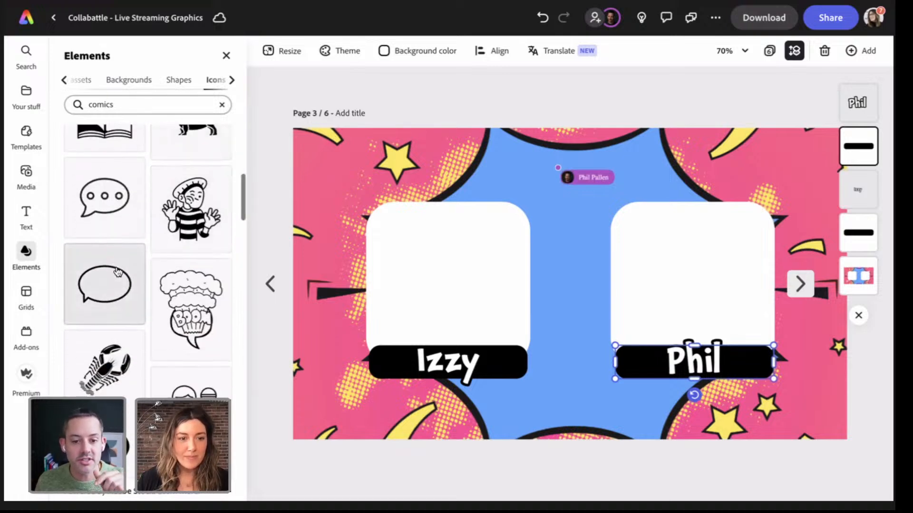
{"action": "scroll", "coordinate": [109, 295], "scroll_direction": "down", "scroll_amount": 1}
{"action": "scroll", "coordinate": [100, 308], "scroll_direction": "down", "scroll_amount": 5}
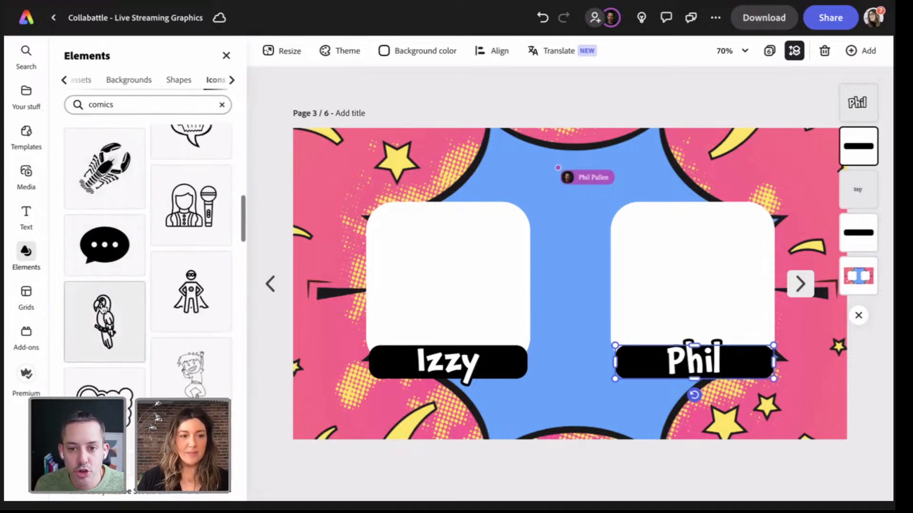
{"action": "scroll", "coordinate": [104, 309], "scroll_direction": "up", "scroll_amount": 2}
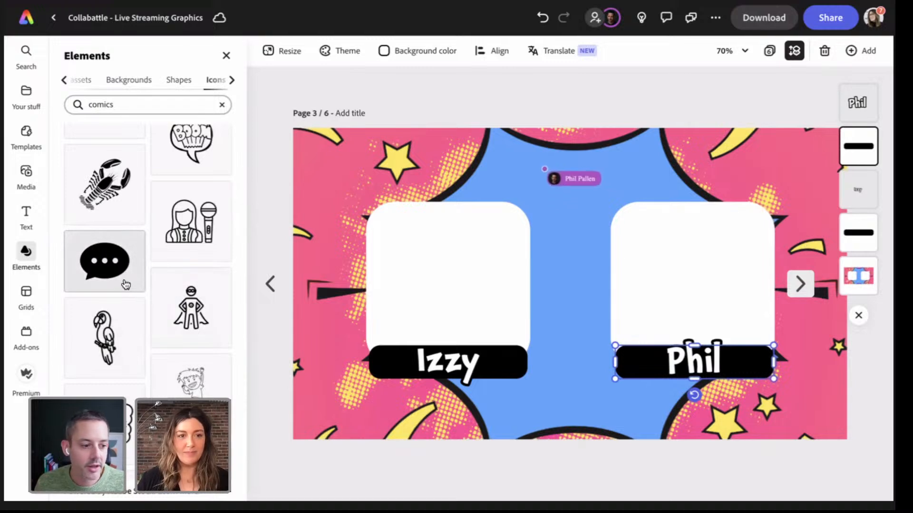
{"action": "left_click_drag", "start_coordinate": [109, 275], "coordinate": [544, 183]}
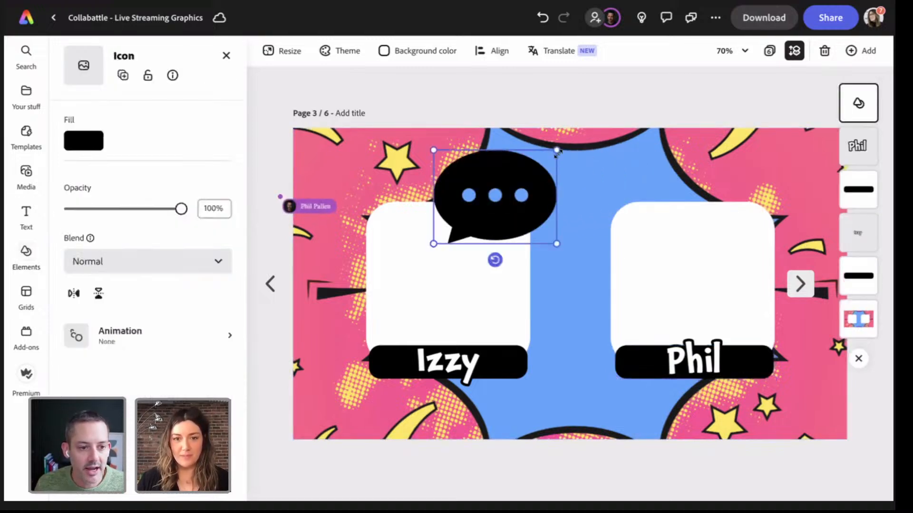
{"action": "left_click_drag", "start_coordinate": [556, 150], "coordinate": [816, 175]}
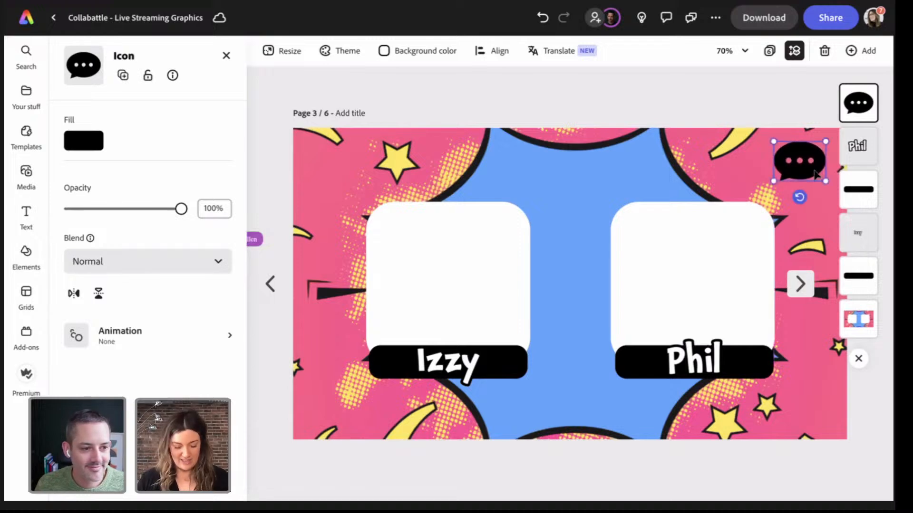
{"action": "left_click", "coordinate": [527, 95]}
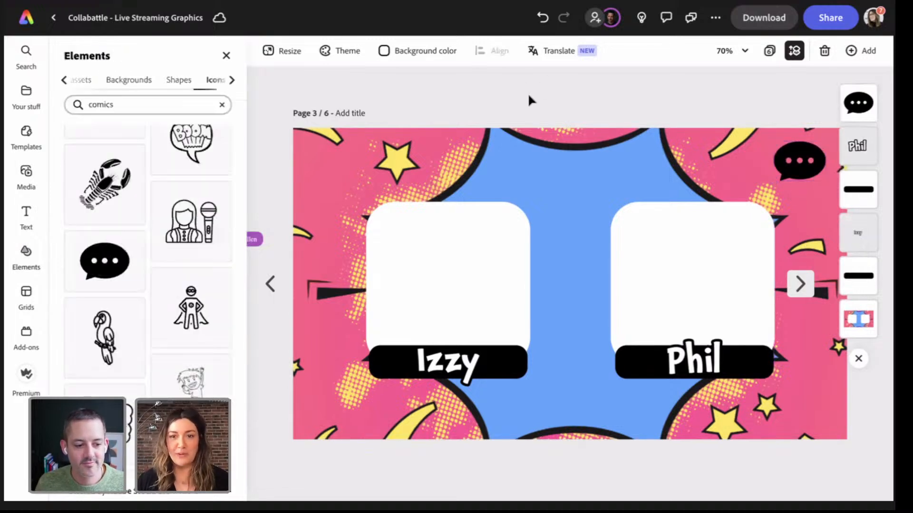
Paste a copy of the speech bubble icon, make it slightly smaller and place it just left of the left name bar.
{"action": "key", "text": "ctrl+v"}
{"action": "left_click_drag", "start_coordinate": [814, 175], "coordinate": [319, 339]}
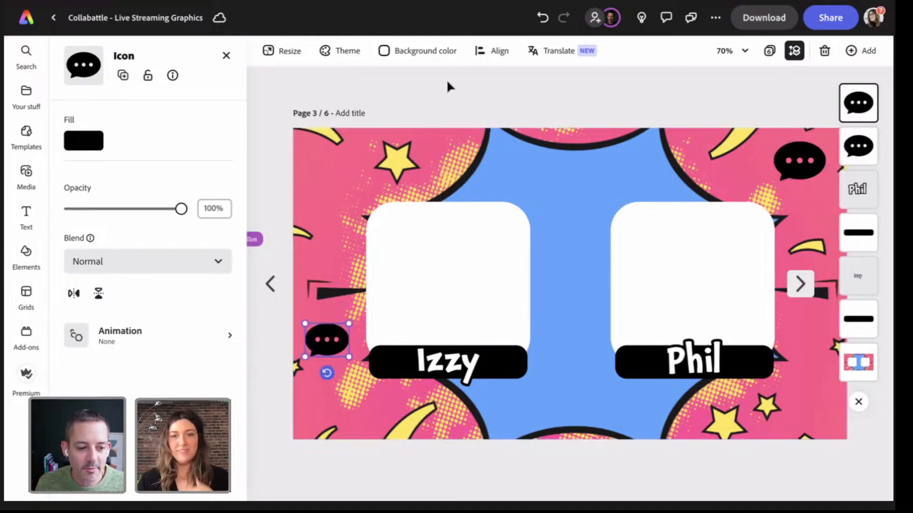
{"action": "left_click", "coordinate": [225, 57]}
Look further through the comics icons, and replace the icon search with "star".
{"action": "scroll", "coordinate": [171, 252], "scroll_direction": "down", "scroll_amount": 5}
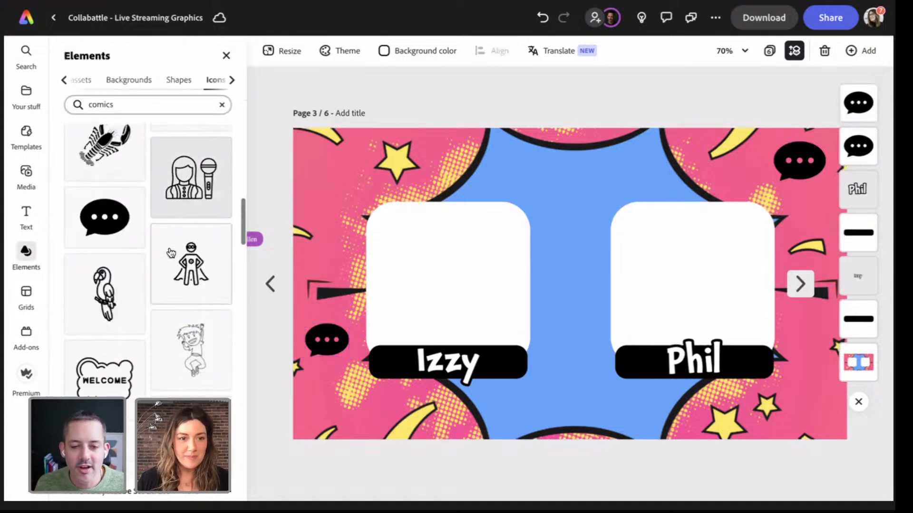
{"action": "scroll", "coordinate": [172, 252], "scroll_direction": "down", "scroll_amount": 4}
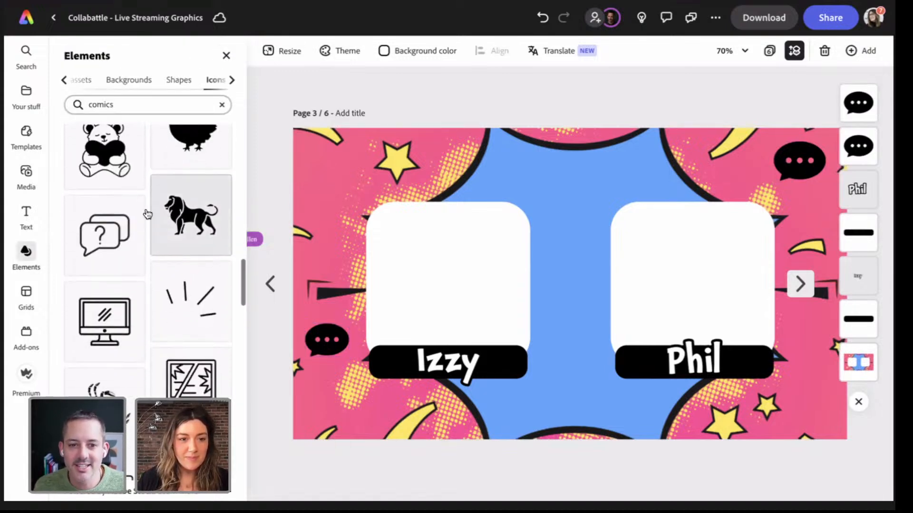
{"action": "double_click", "coordinate": [111, 105]}
{"action": "type", "text": "star"}
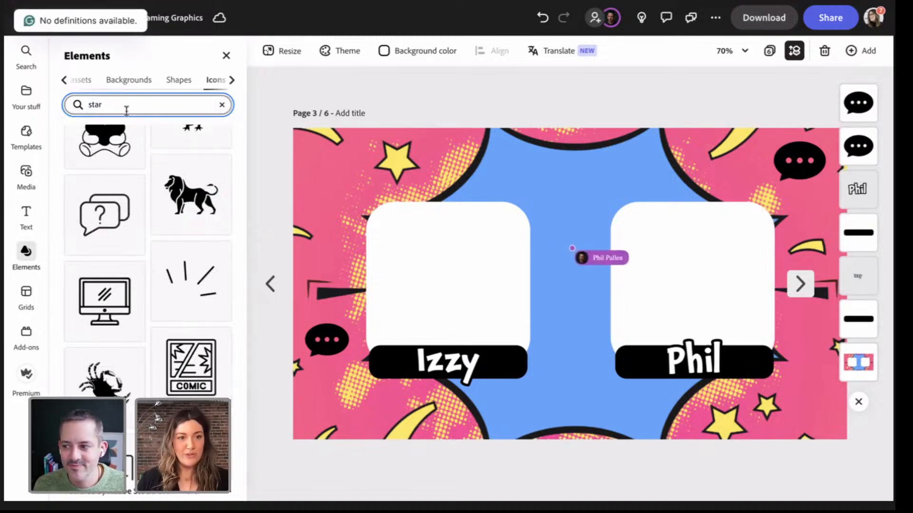
{"action": "key", "text": "Return"}
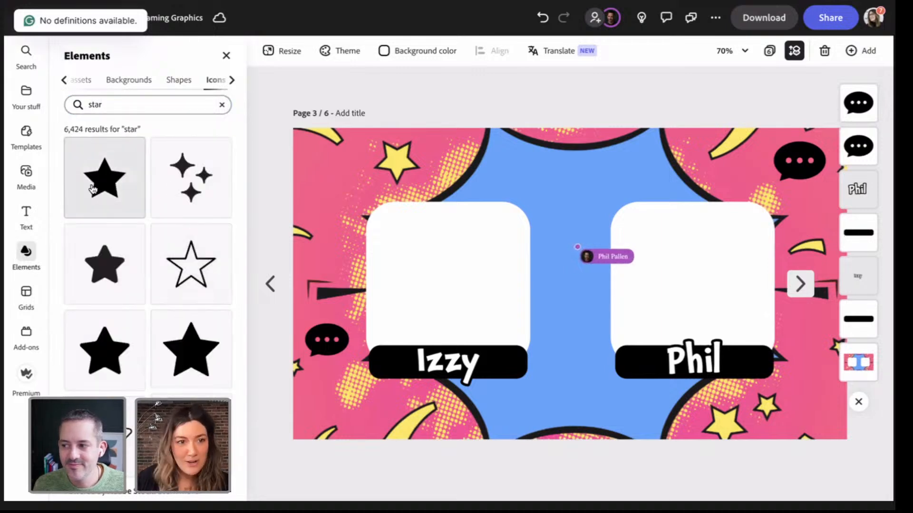
Add a solid black star icon, shrink it, and place it and a pasted copy near the page's upper-left corner.
{"action": "left_click_drag", "start_coordinate": [92, 189], "coordinate": [335, 180]}
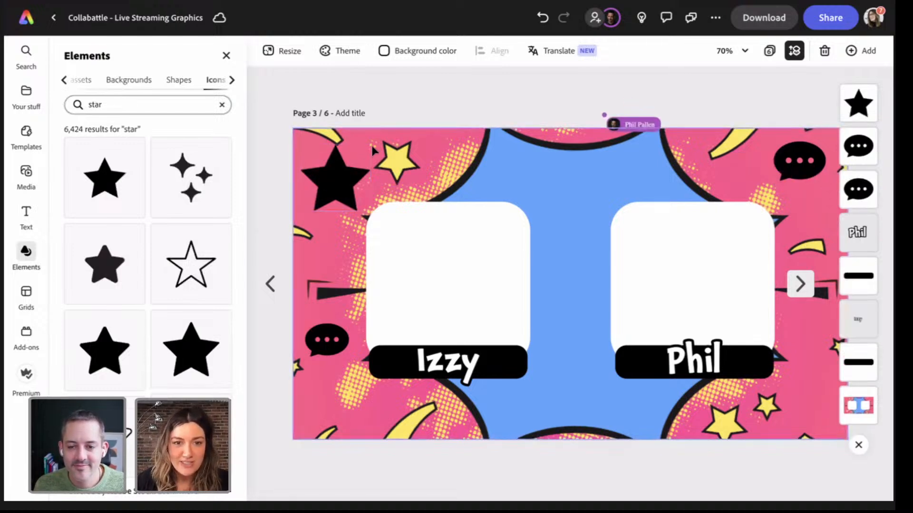
{"action": "left_click", "coordinate": [347, 177]}
{"action": "left_click_drag", "start_coordinate": [371, 145], "coordinate": [331, 192]}
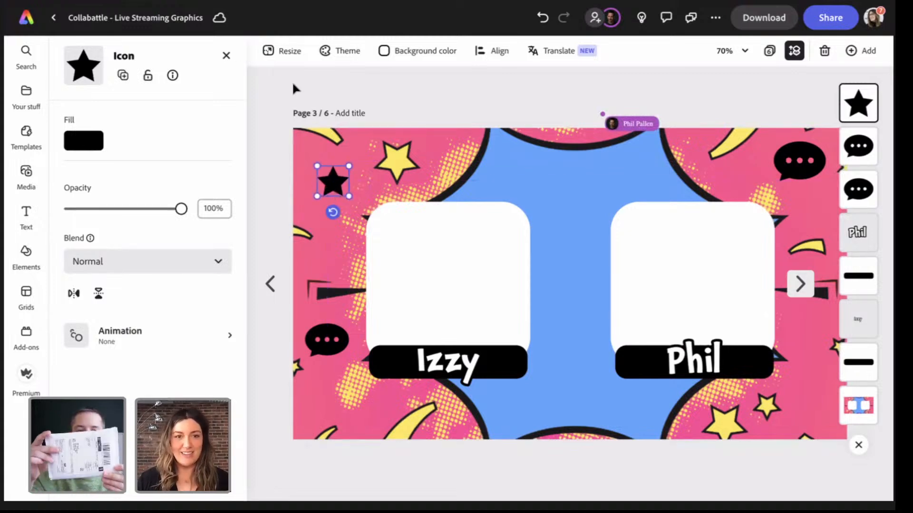
{"action": "key", "text": "ctrl+v"}
{"action": "left_click_drag", "start_coordinate": [329, 180], "coordinate": [314, 157]}
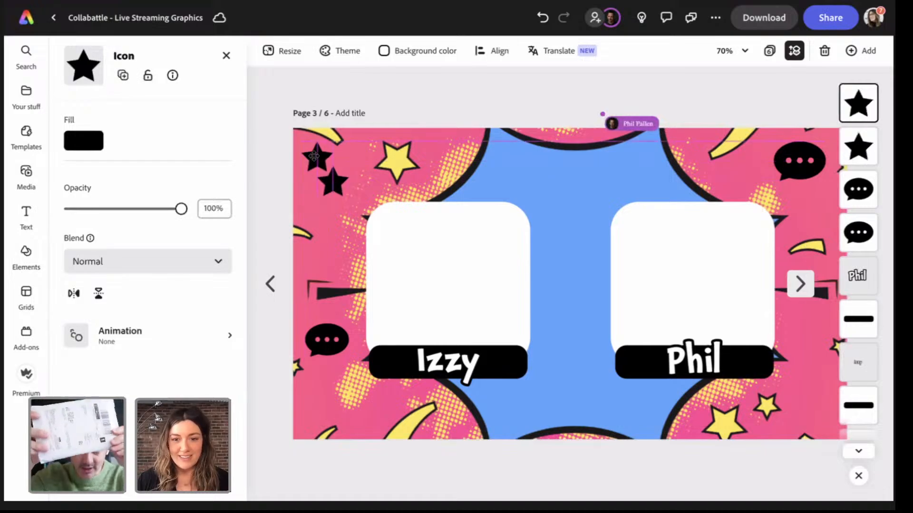
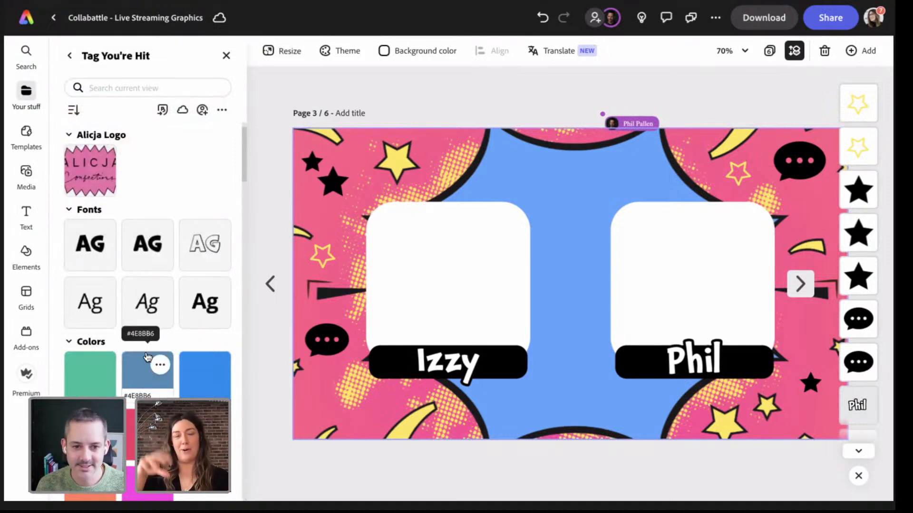
Add the red spiky starburst bubble from the "Tag You're Hit" library's Bubbles Only group and center it between the two openings.
{"action": "scroll", "coordinate": [145, 381], "scroll_direction": "down", "scroll_amount": 4}
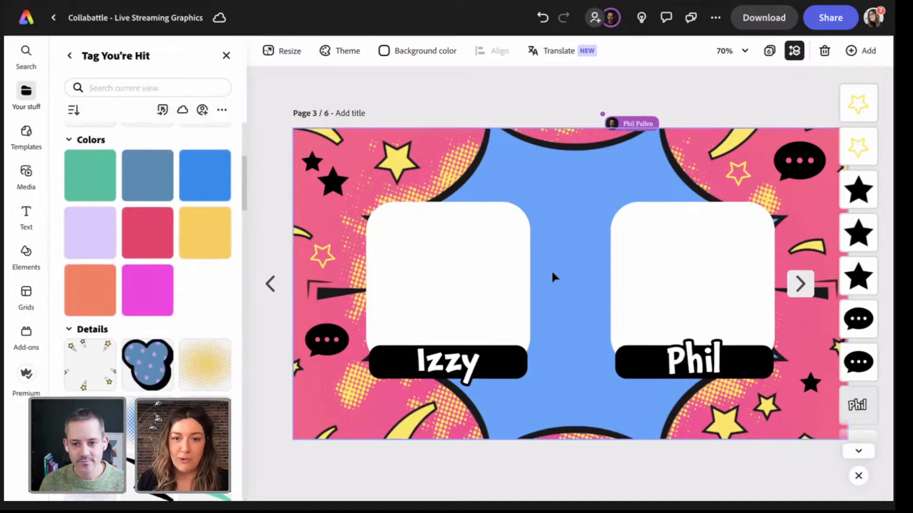
{"action": "scroll", "coordinate": [120, 364], "scroll_direction": "down", "scroll_amount": 10}
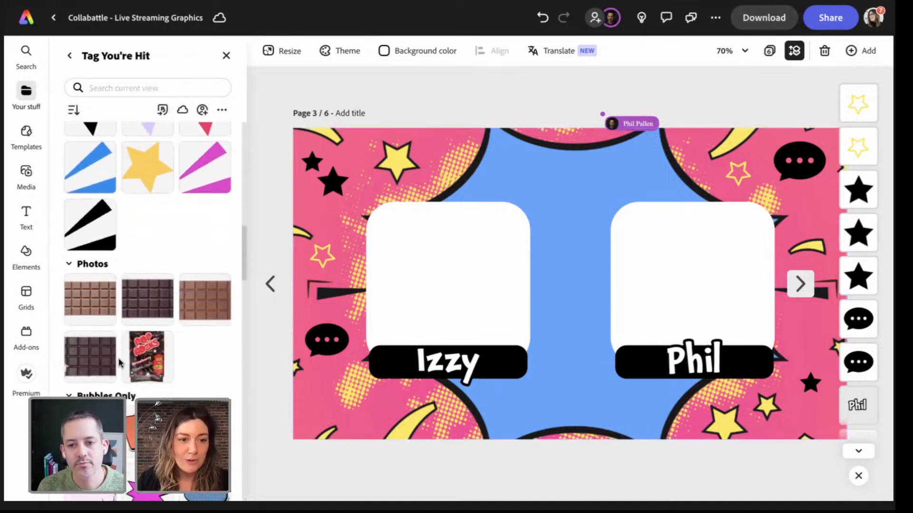
{"action": "scroll", "coordinate": [120, 363], "scroll_direction": "down", "scroll_amount": 5}
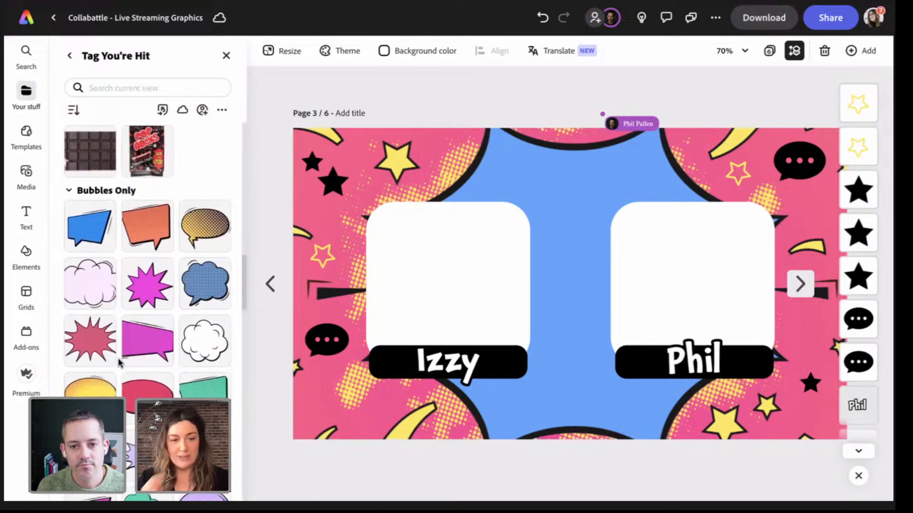
{"action": "scroll", "coordinate": [119, 363], "scroll_direction": "down", "scroll_amount": 1}
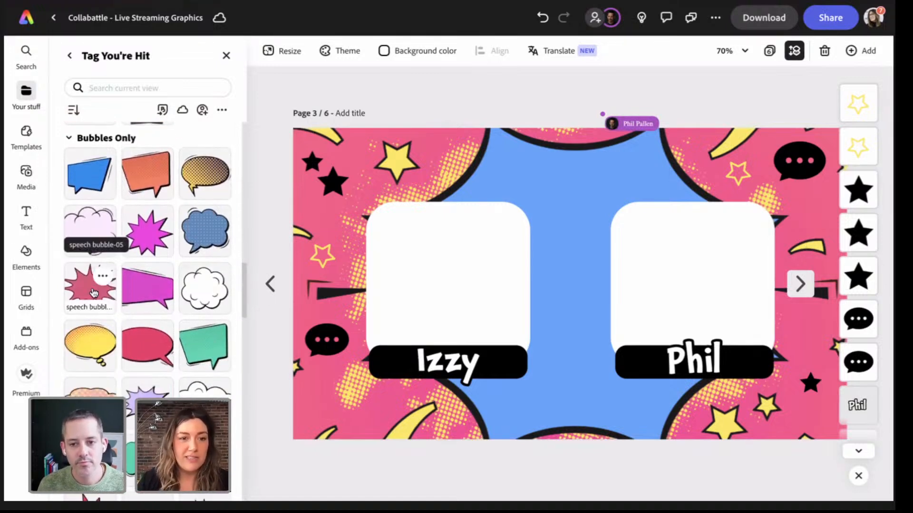
{"action": "left_click_drag", "start_coordinate": [90, 287], "coordinate": [558, 302]}
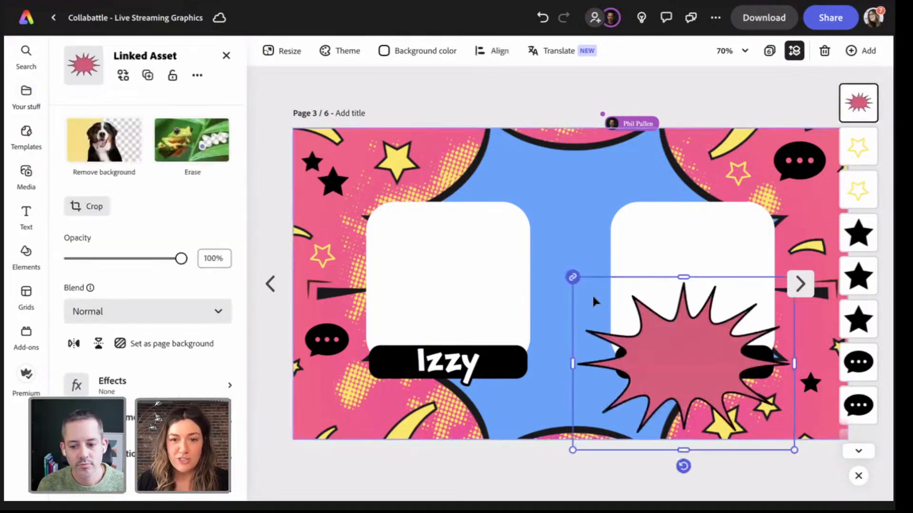
{"action": "left_click_drag", "start_coordinate": [695, 352], "coordinate": [592, 271]}
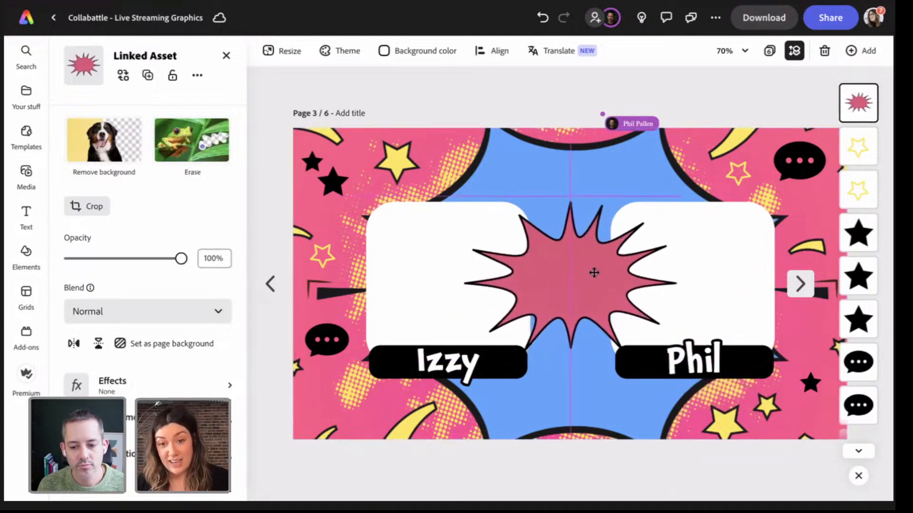
Shrink the red starburst slightly, tilt it a little counterclockwise and re-center it between the two openings.
{"action": "left_click_drag", "start_coordinate": [669, 202], "coordinate": [648, 219]}
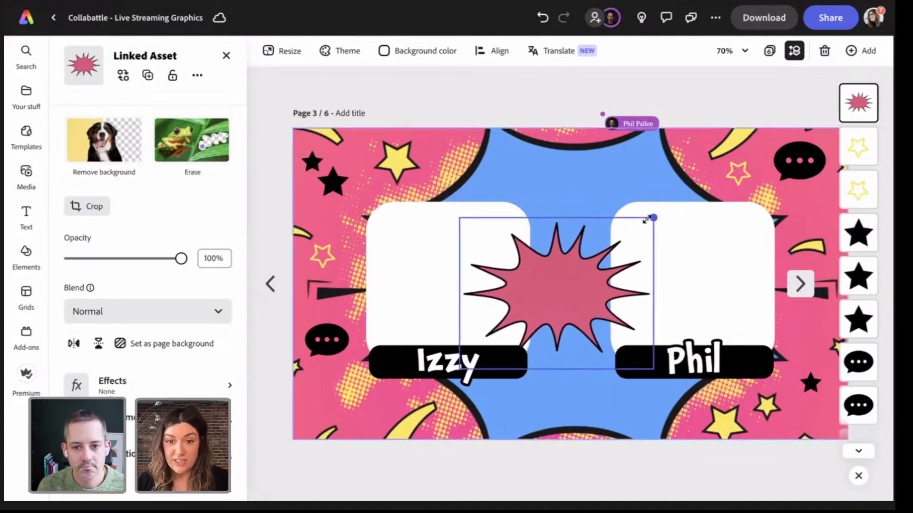
{"action": "left_click_drag", "start_coordinate": [565, 297], "coordinate": [579, 284]}
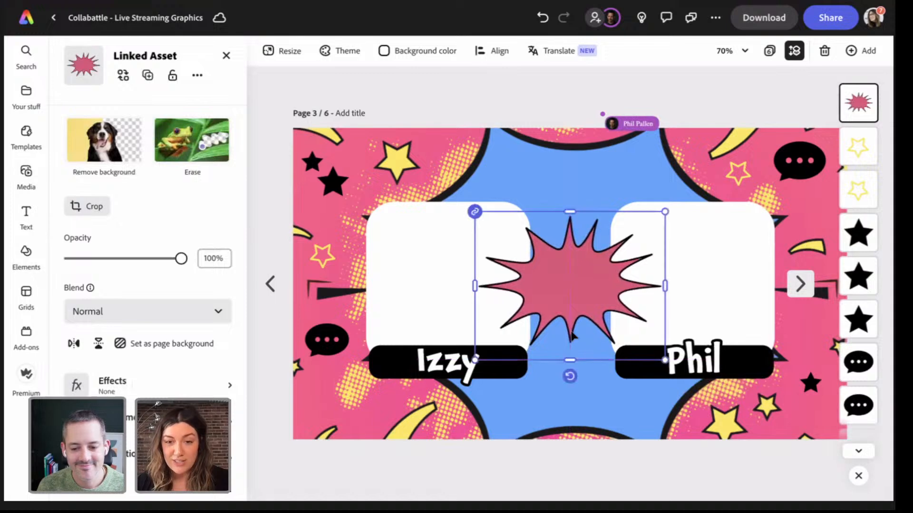
{"action": "left_click_drag", "start_coordinate": [570, 375], "coordinate": [590, 379]}
{"action": "left_click_drag", "start_coordinate": [595, 286], "coordinate": [596, 290]}
Paste a copy of the right name bar's text, change it to "VS" and center it on the red starburst.
{"action": "left_click", "coordinate": [694, 362]}
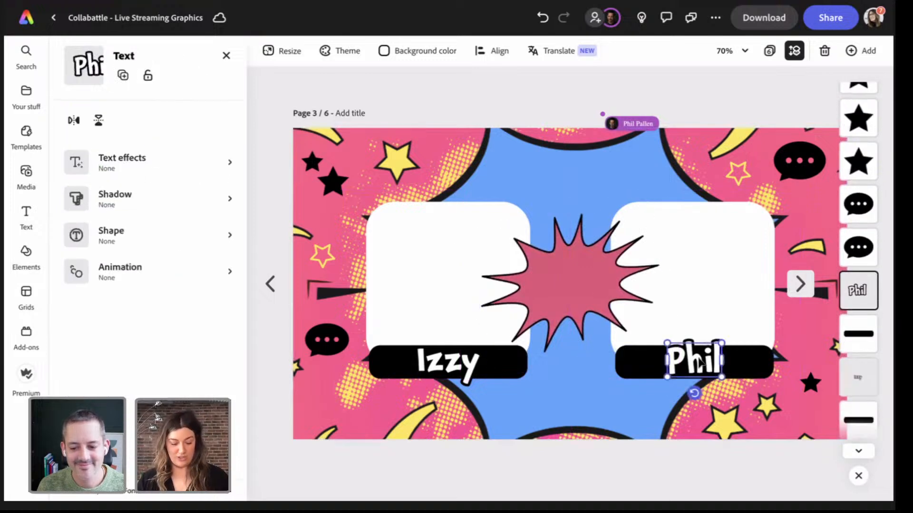
{"action": "key", "text": "super+v"}
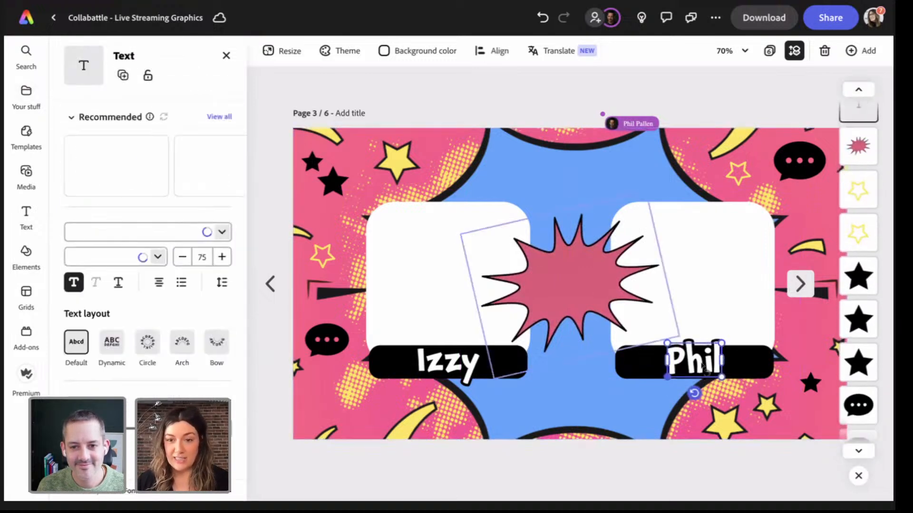
{"action": "left_click_drag", "start_coordinate": [697, 362], "coordinate": [586, 285]}
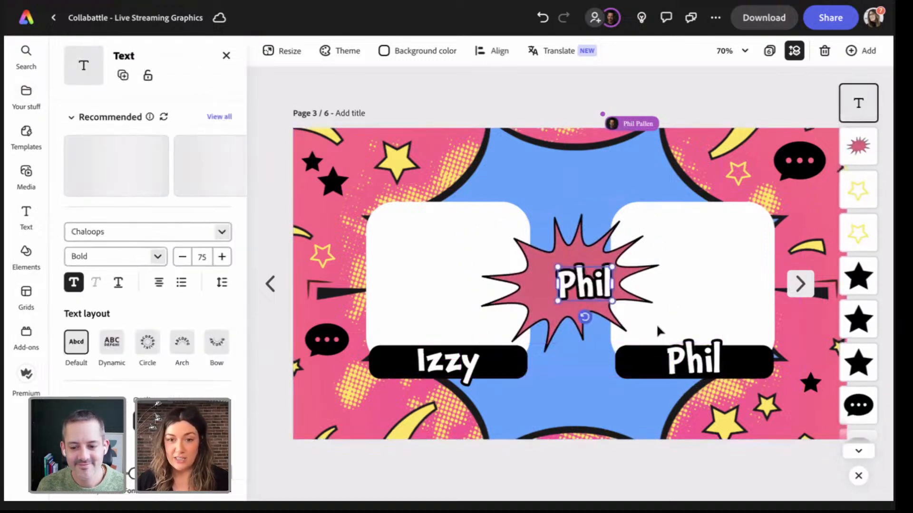
{"action": "double_click", "coordinate": [583, 282]}
{"action": "type", "text": "VS"}
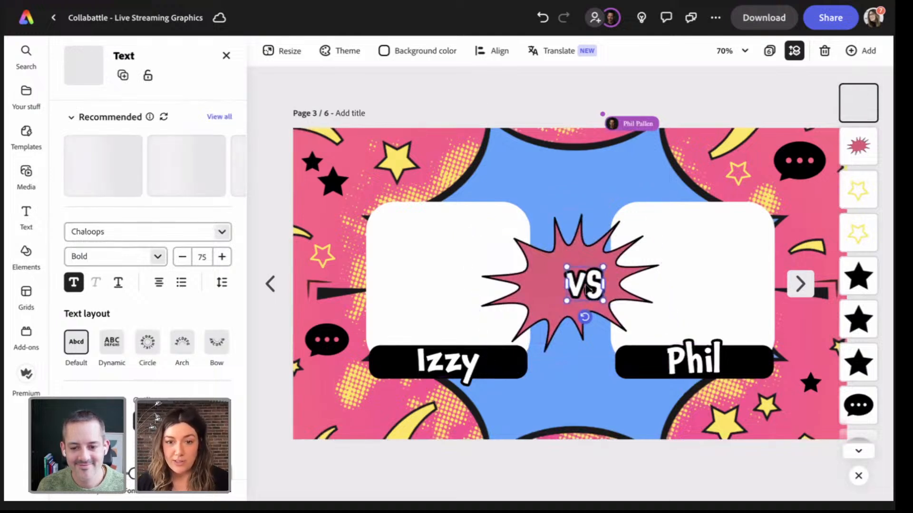
{"action": "left_click_drag", "start_coordinate": [590, 284], "coordinate": [578, 287]}
{"action": "left_click", "coordinate": [554, 105]}
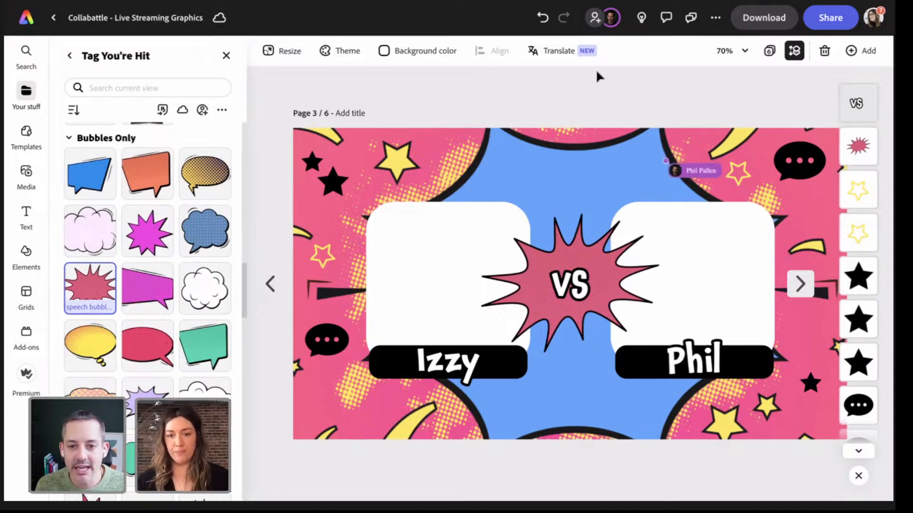
Look at the download options for the selected page, including the available file formats.
{"action": "left_click", "coordinate": [760, 17]}
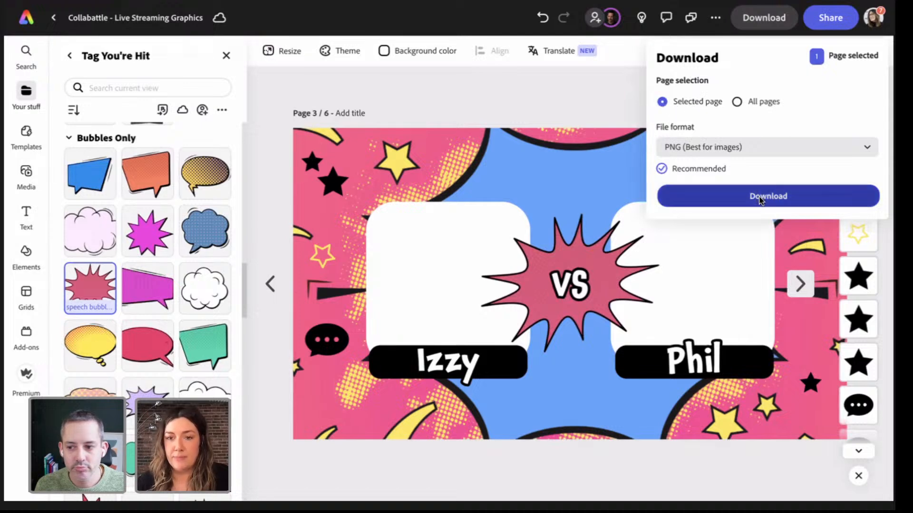
{"action": "left_click", "coordinate": [723, 196]}
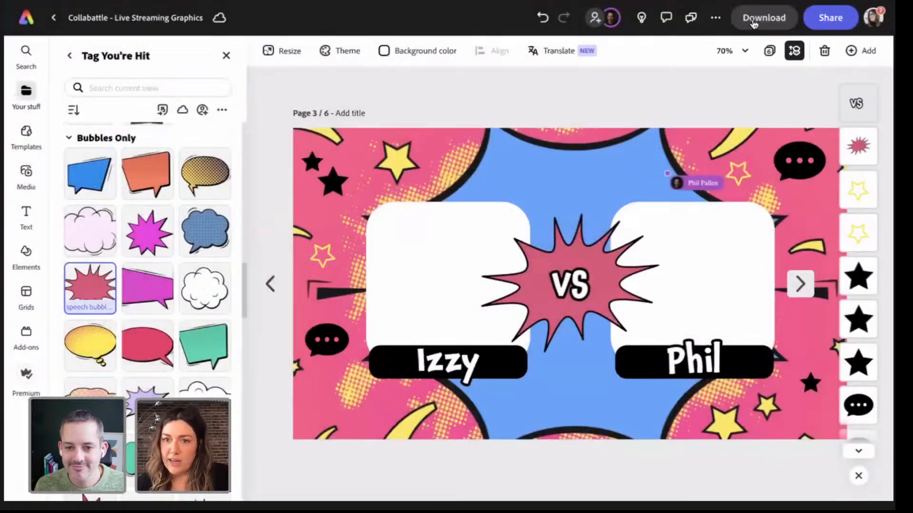
{"action": "left_click", "coordinate": [774, 22]}
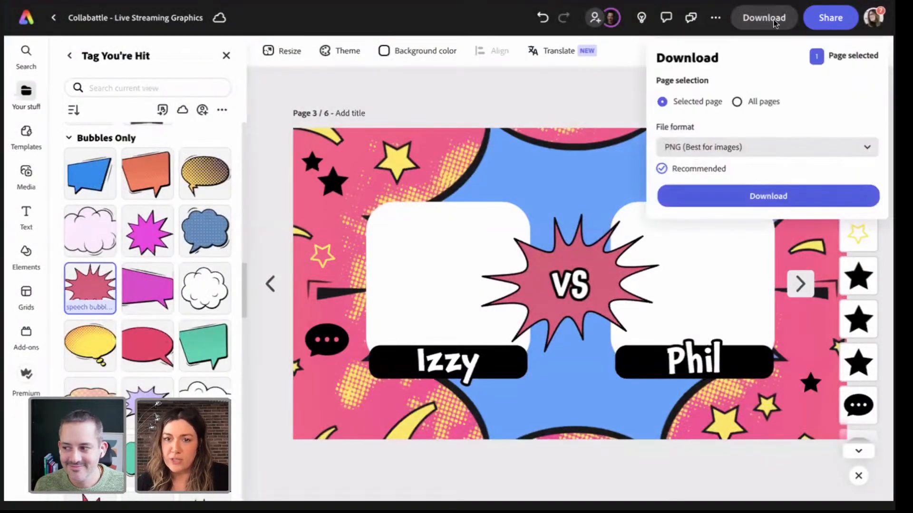
{"action": "left_click", "coordinate": [799, 152]}
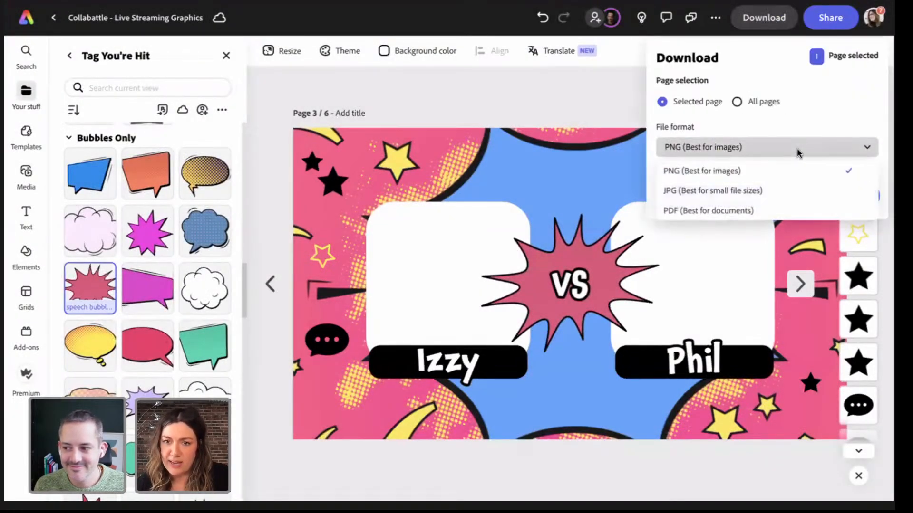
{"action": "left_click", "coordinate": [799, 152]}
{"action": "left_click", "coordinate": [571, 100]}
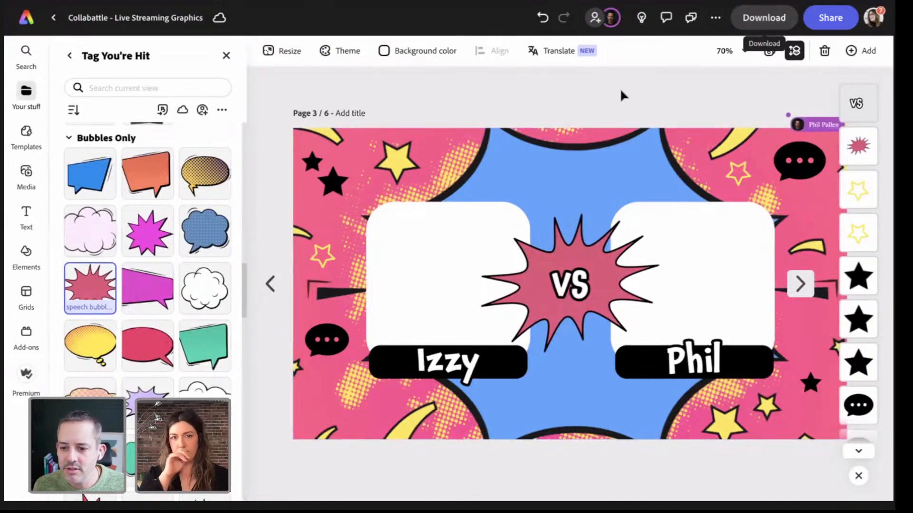
Set the page's background color opacity to 0% so the two openings are transparent.
{"action": "left_click", "coordinate": [385, 52]}
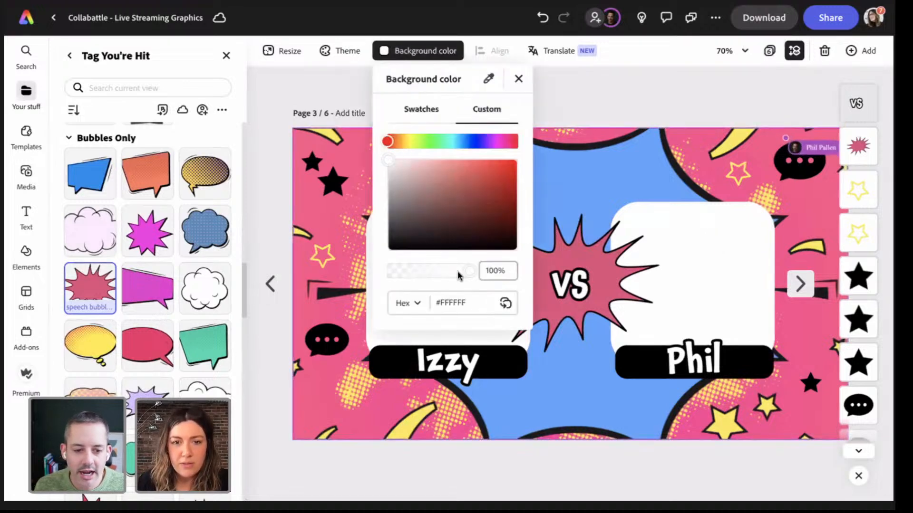
{"action": "left_click_drag", "start_coordinate": [458, 270], "coordinate": [384, 271]}
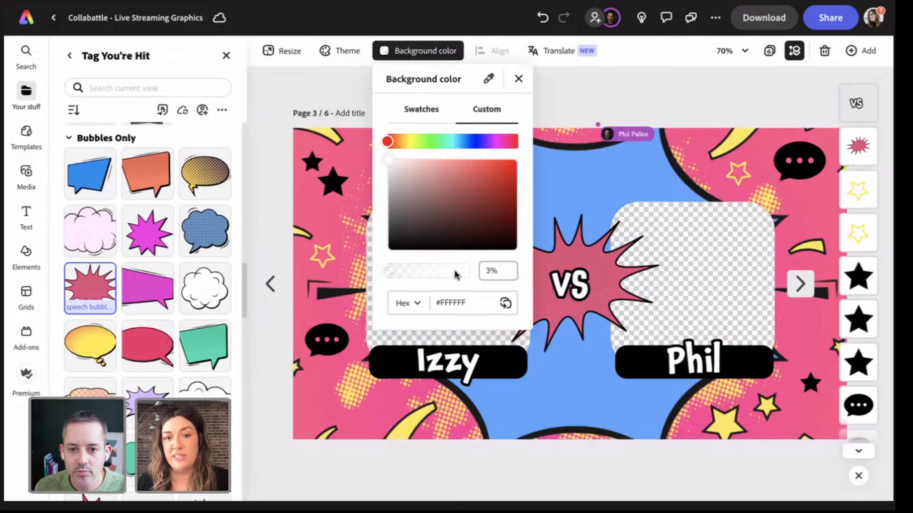
{"action": "left_click_drag", "start_coordinate": [455, 274], "coordinate": [394, 275]}
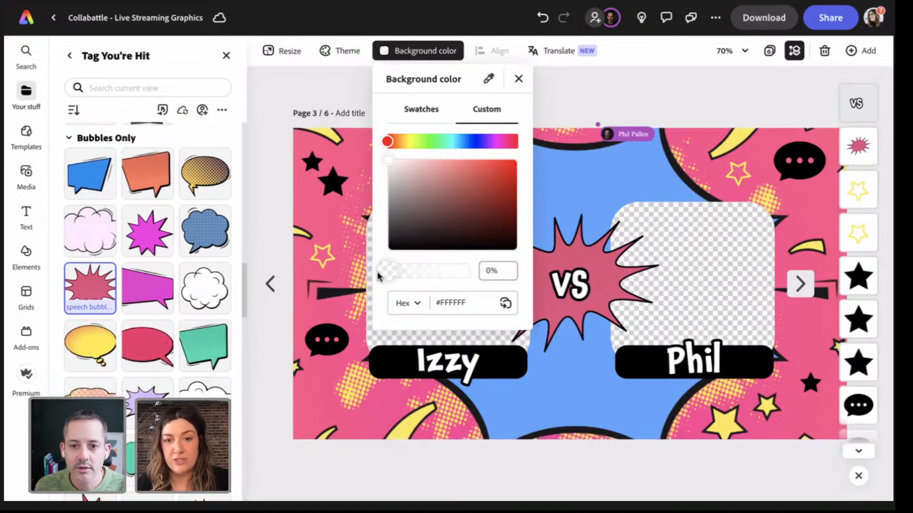
{"action": "left_click", "coordinate": [660, 89]}
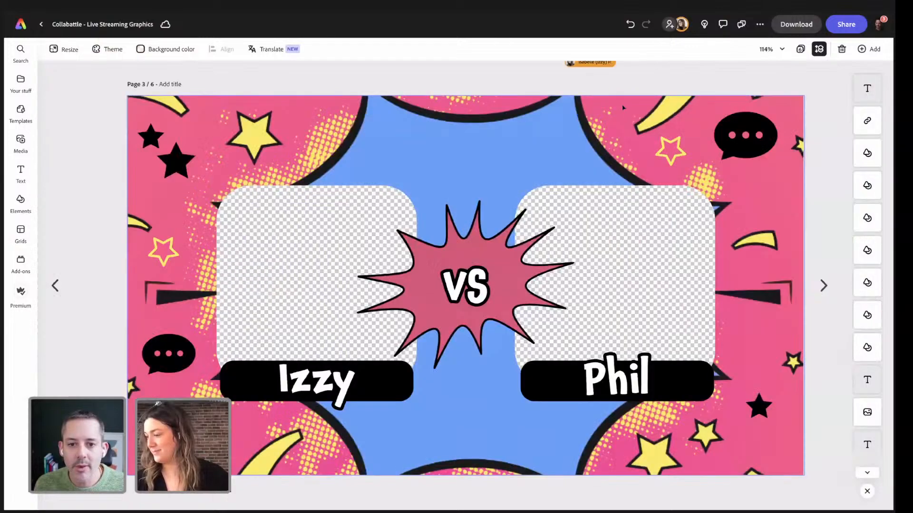
Switch to Ecamm Live and view the two-camera scene, followed by the Countdown scene and its timer overlay.
{"action": "key", "text": "ctrl+Right"}
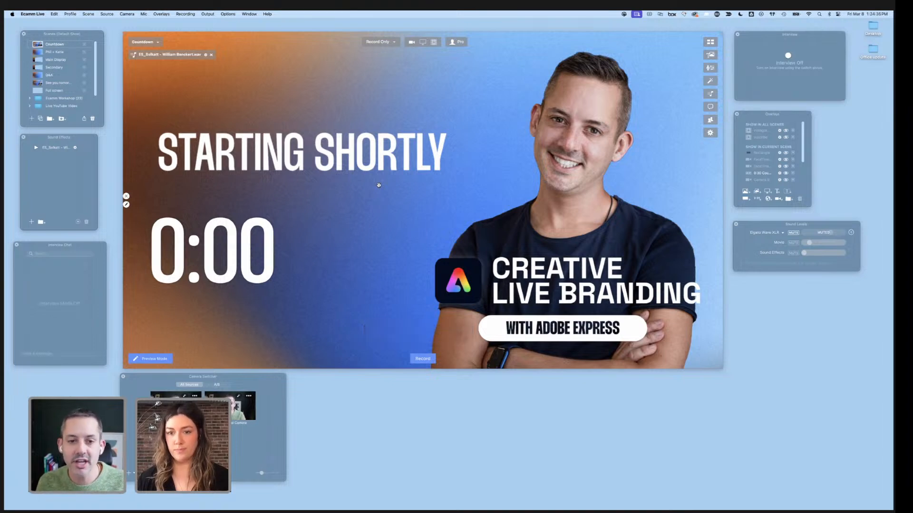
{"action": "mouse_move", "coordinate": [387, 187]}
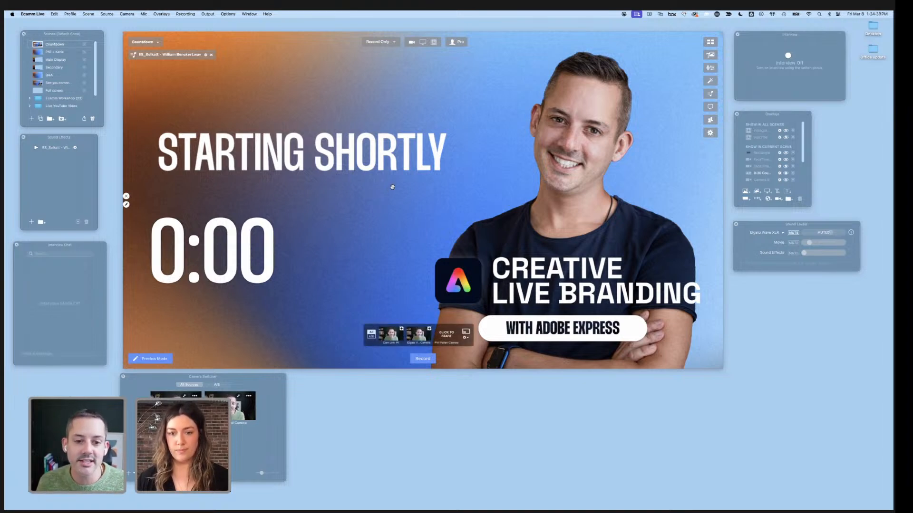
{"action": "left_click", "coordinate": [37, 53]}
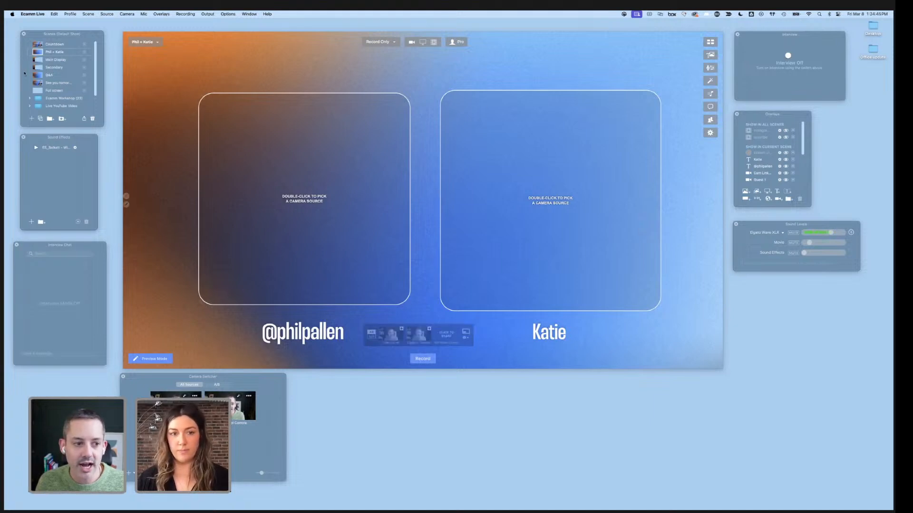
{"action": "left_click", "coordinate": [39, 45]}
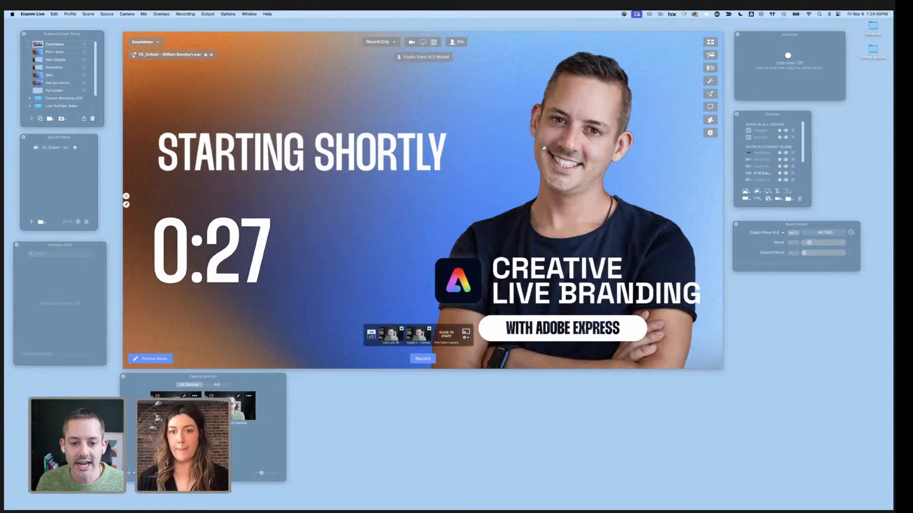
{"action": "mouse_move", "coordinate": [244, 271]}
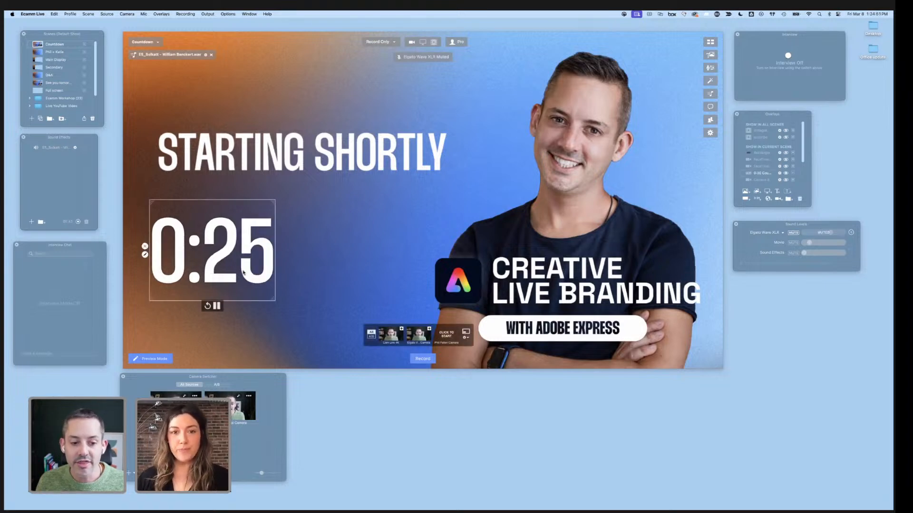
Inspect the countdown timer's overlay settings and move the timer slightly lower in the Countdown scene.
{"action": "left_click", "coordinate": [145, 256]}
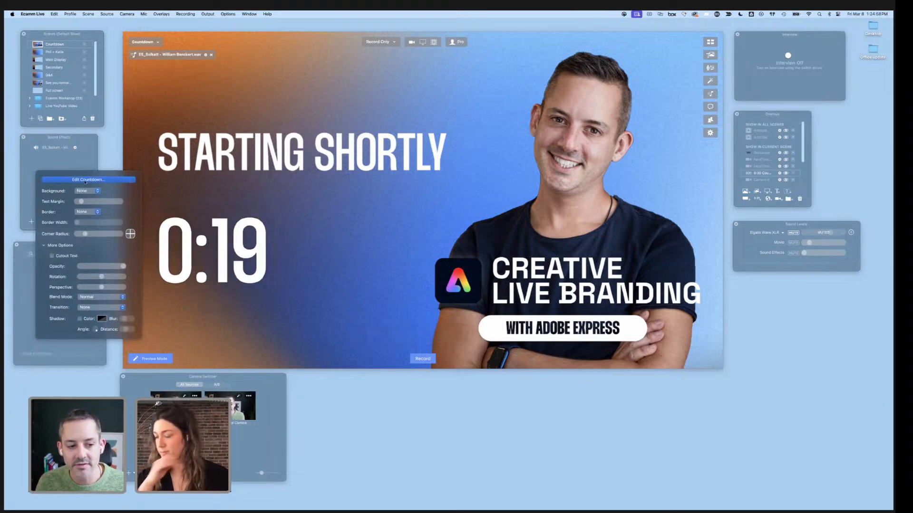
{"action": "left_click", "coordinate": [239, 254]}
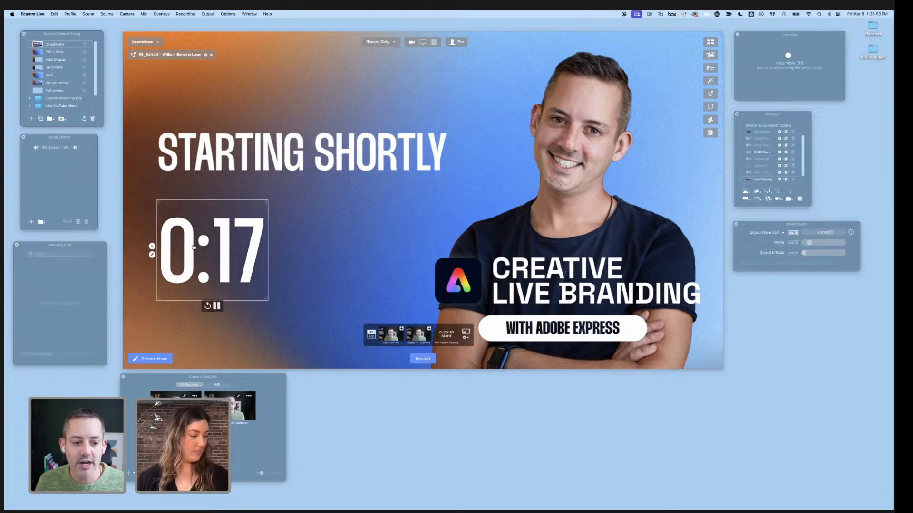
{"action": "left_click_drag", "start_coordinate": [241, 256], "coordinate": [217, 261]}
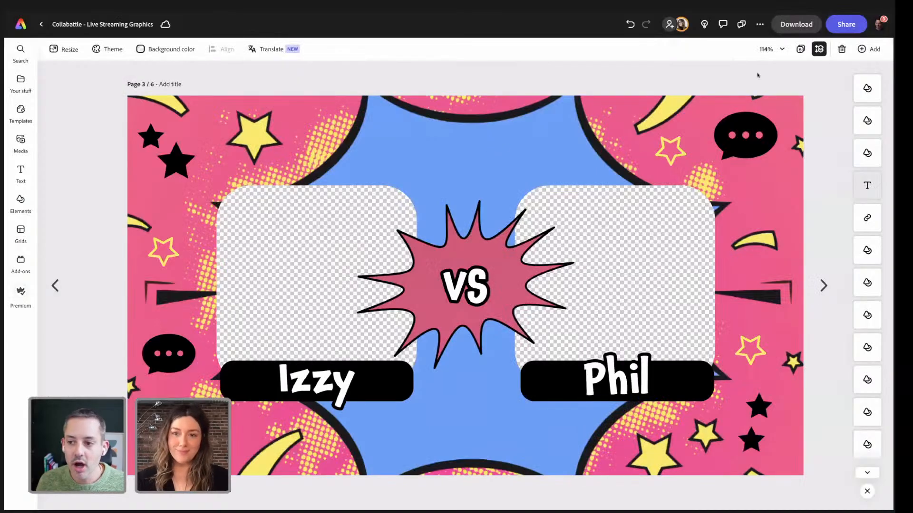
In Adobe Express, open the page 2 "COLLABATTLE! live streaming graphics" design from the page overview and duplicate it.
{"action": "left_click", "coordinate": [801, 49]}
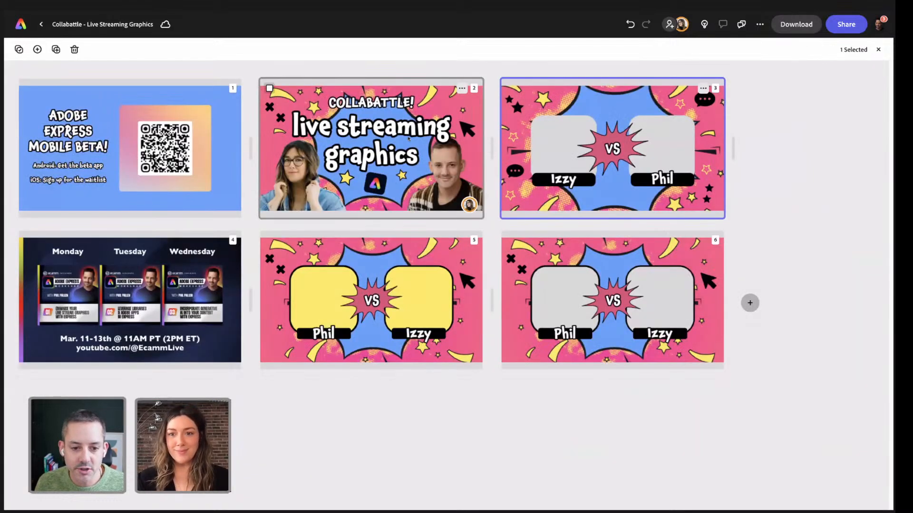
{"action": "double_click", "coordinate": [408, 138]}
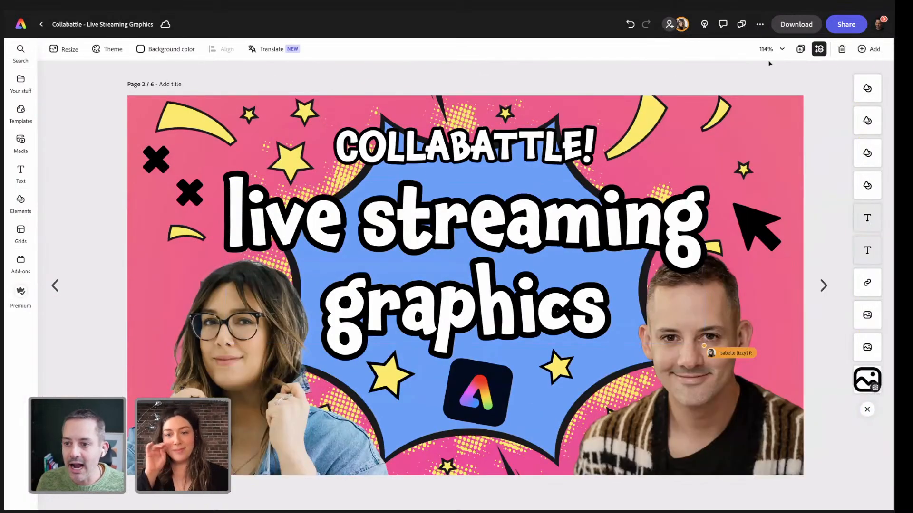
{"action": "left_click", "coordinate": [870, 49]}
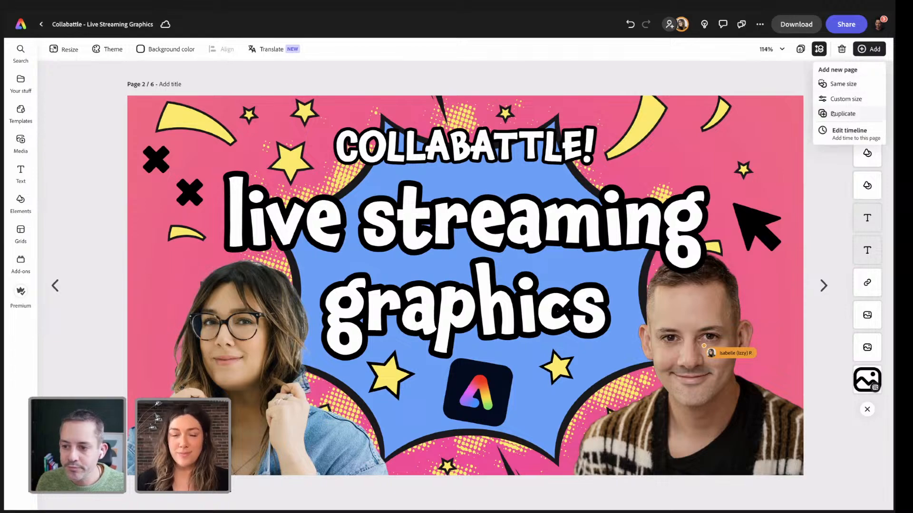
{"action": "left_click", "coordinate": [833, 114]}
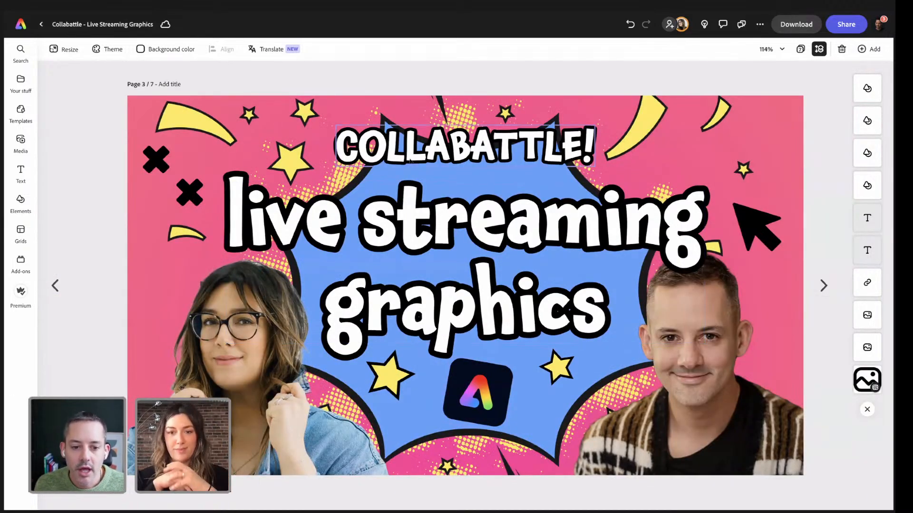
Check Ecamm Live's Countdown scene for reference, return to Adobe Express and move the "COLLABATTLE!" title left and slightly down.
{"action": "key", "text": "ctrl+Right"}
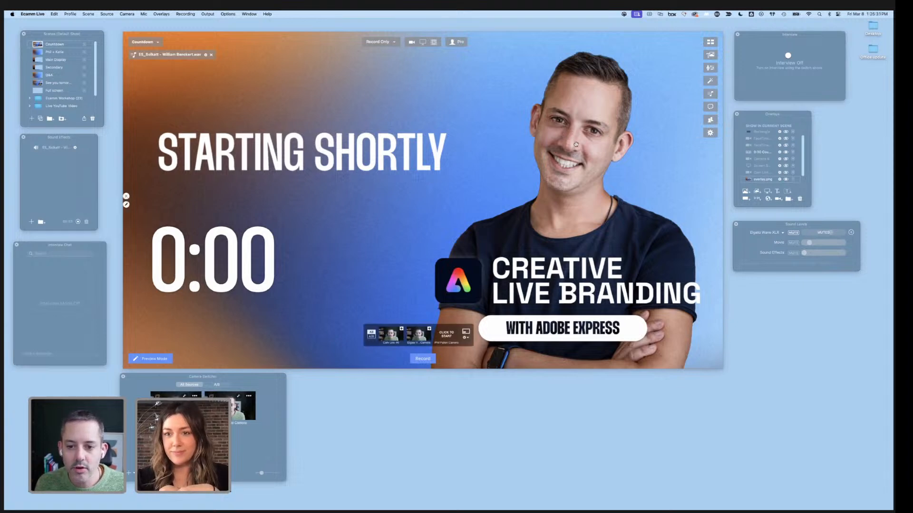
{"action": "key", "text": "ctrl+Left"}
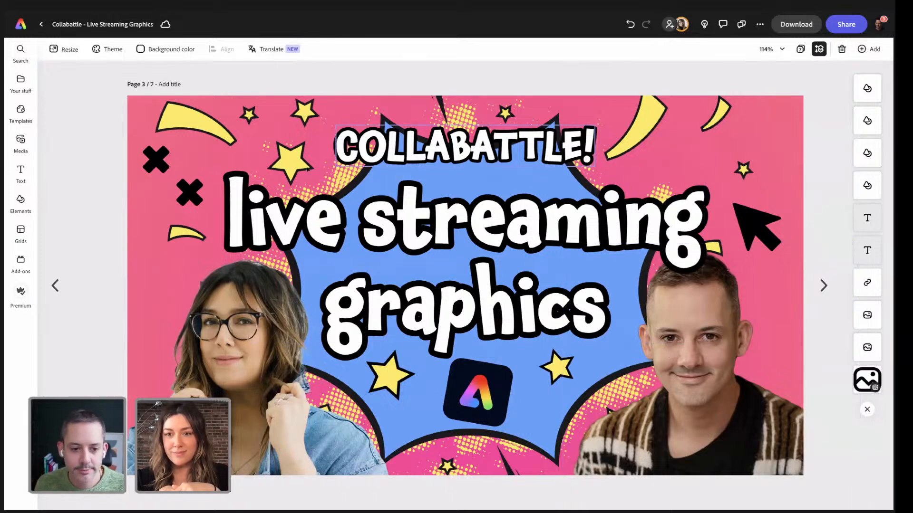
{"action": "left_click", "coordinate": [460, 158]}
{"action": "mouse_move", "coordinate": [460, 159]}
{"action": "left_mouse_down"}
{"action": "mouse_move", "coordinate": [341, 186]}
{"action": "mouse_move", "coordinate": [464, 175]}
{"action": "left_mouse_up"}
Replace the "live streaming graphics" heading with "starting in", shrink it to size 62 and move it left above the woman's photo.
{"action": "left_click", "coordinate": [487, 235]}
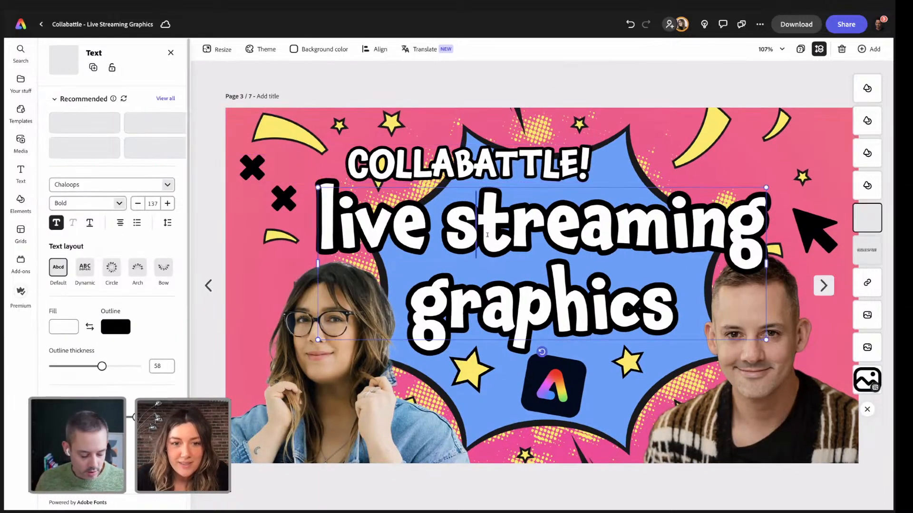
{"action": "double_click", "coordinate": [488, 235]}
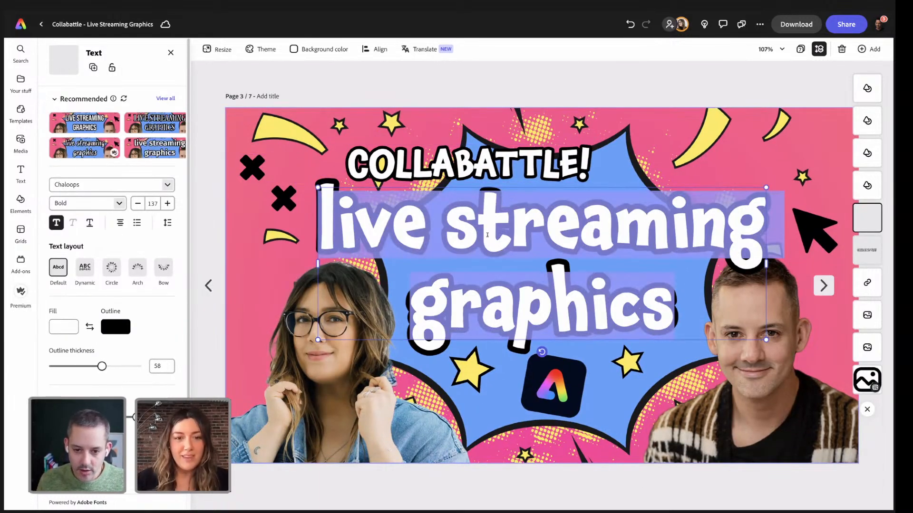
{"action": "type", "text": "starting"}
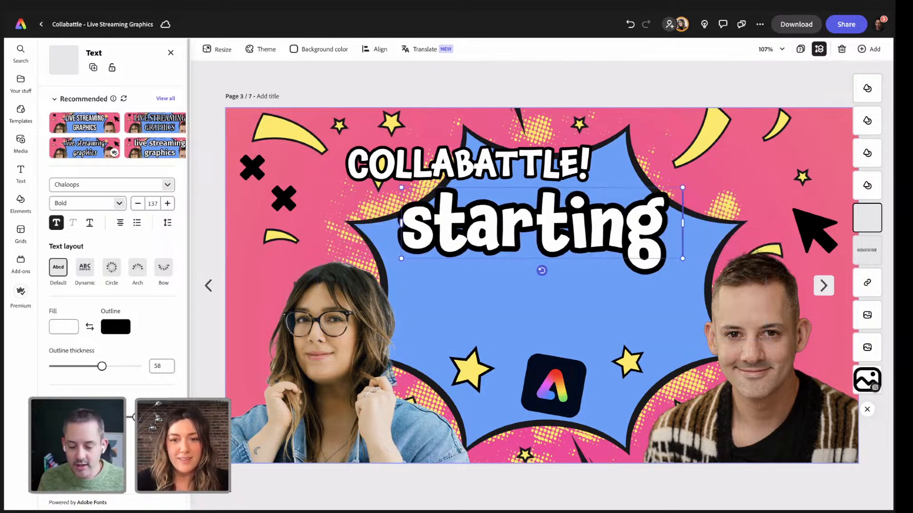
{"action": "type", "text": " in"}
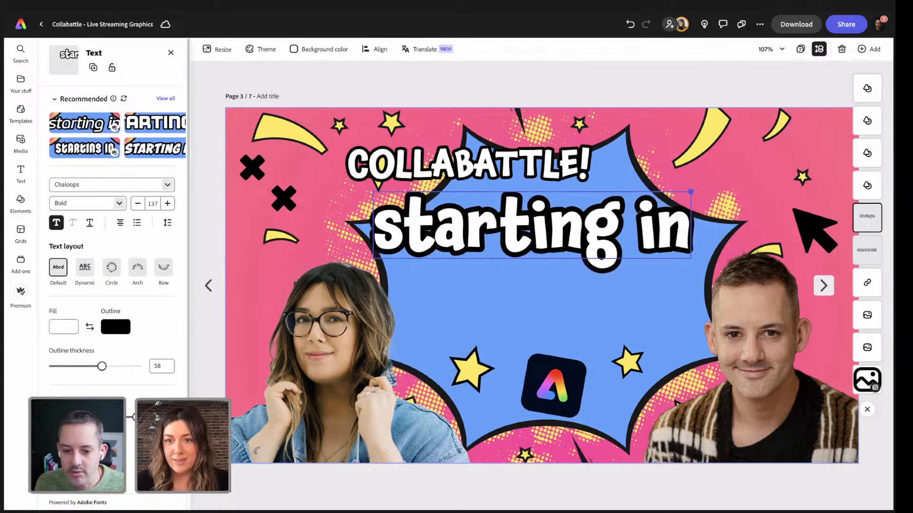
{"action": "left_click_drag", "start_coordinate": [690, 192], "coordinate": [528, 225]}
{"action": "left_click_drag", "start_coordinate": [476, 244], "coordinate": [391, 238]}
Move the Adobe Express logo up and left inside the blue burst, beside the woman's photo.
{"action": "left_click", "coordinate": [560, 381]}
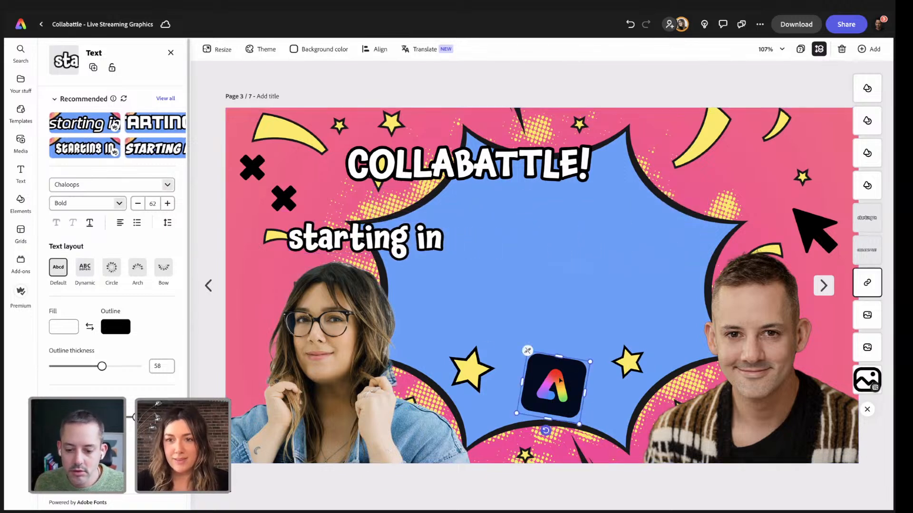
{"action": "left_click_drag", "start_coordinate": [560, 381], "coordinate": [453, 302]}
{"action": "left_click", "coordinate": [301, 85]}
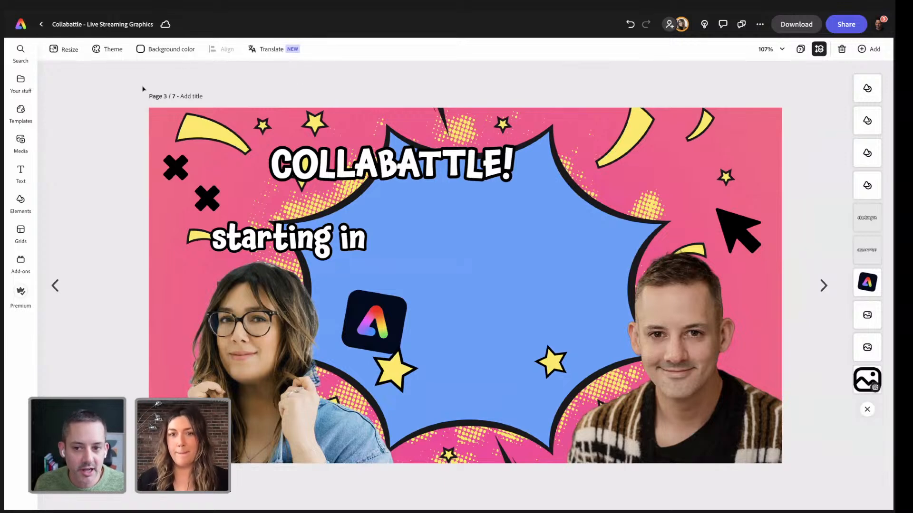
Open page 2 from the page overview and look at its Resize options, then close them.
{"action": "left_click", "coordinate": [800, 49]}
{"action": "left_click", "coordinate": [347, 140]}
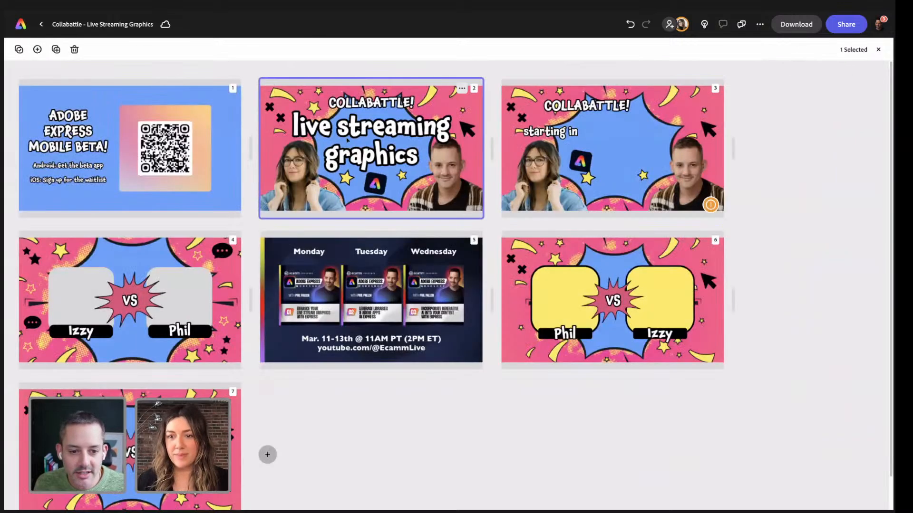
{"action": "double_click", "coordinate": [347, 139]}
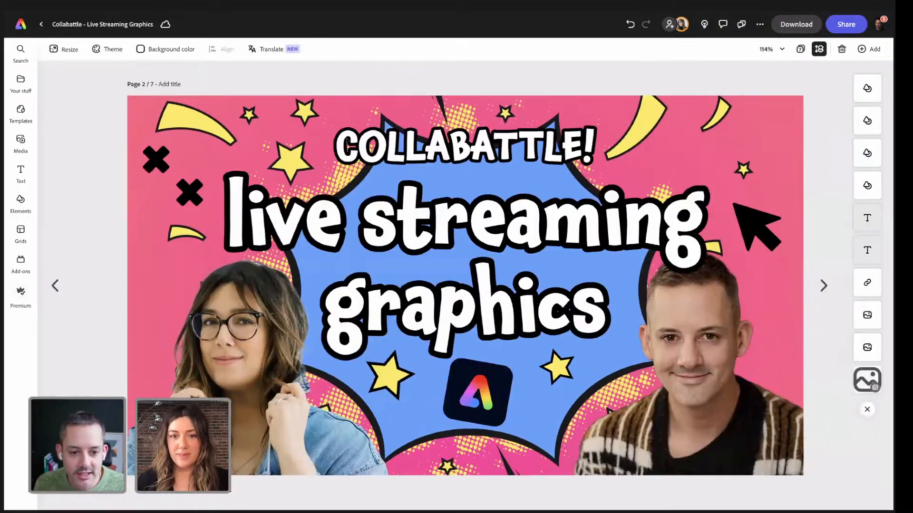
{"action": "left_click", "coordinate": [69, 49]}
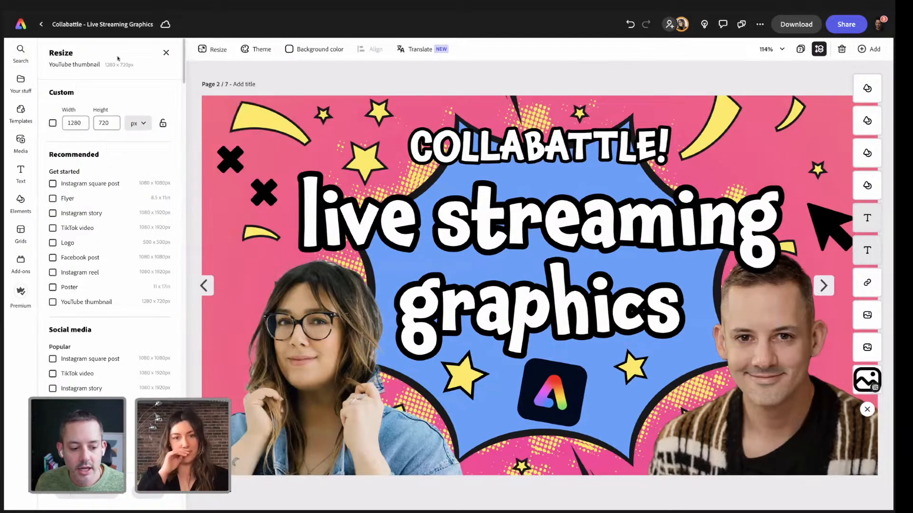
{"action": "left_click", "coordinate": [165, 53]}
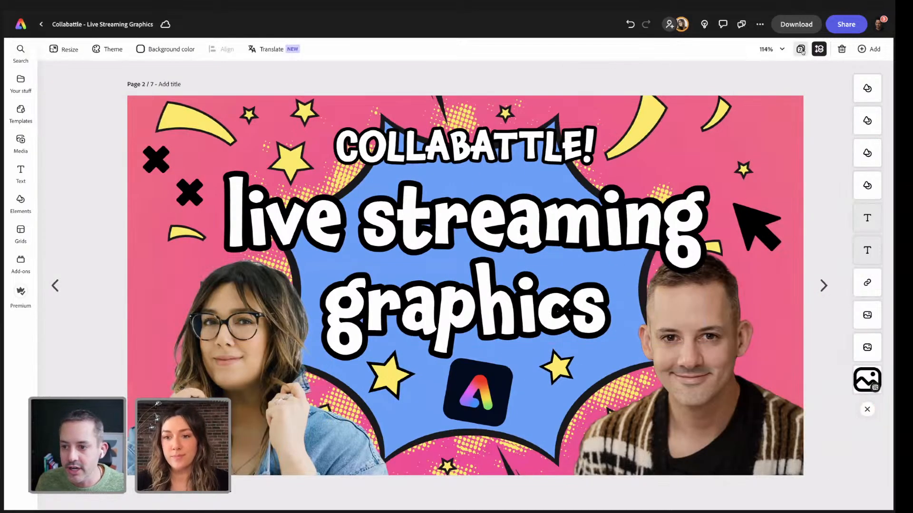
Examine page 2's delete and duplicate options in the page overview and return to the page.
{"action": "left_click", "coordinate": [818, 49]}
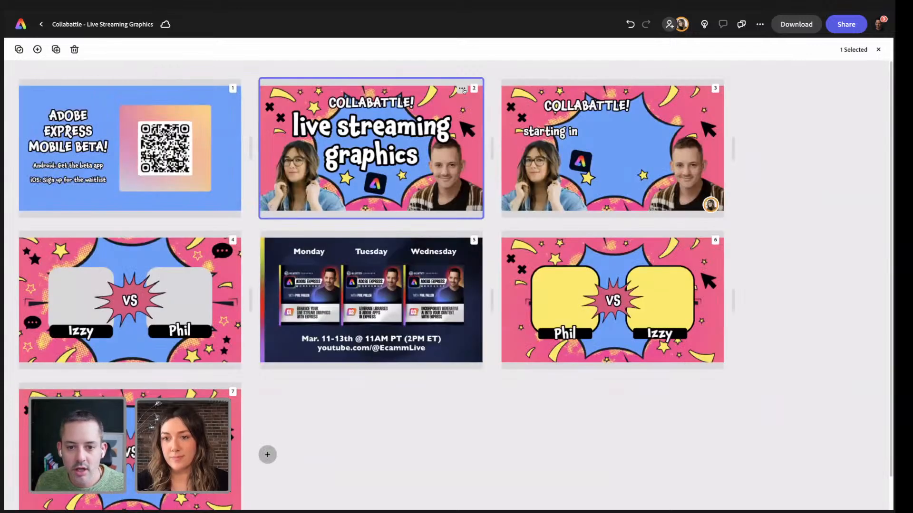
{"action": "left_click", "coordinate": [462, 90]}
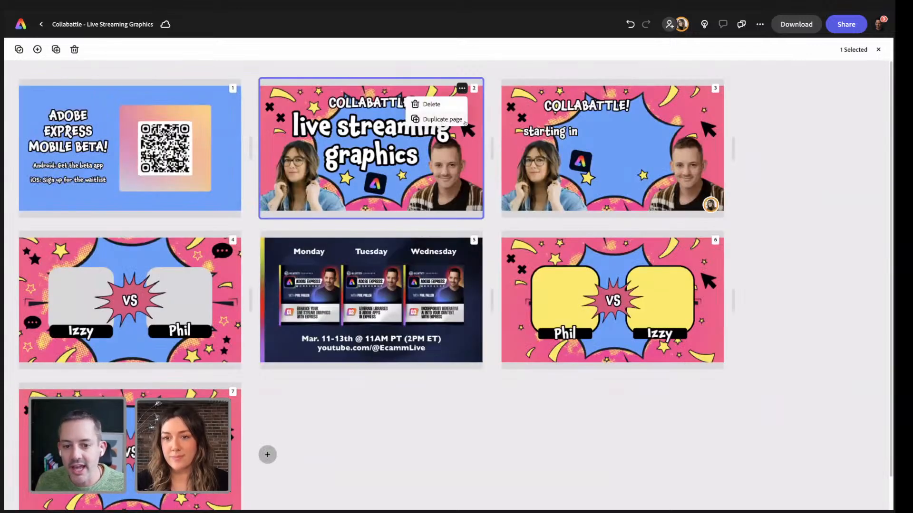
{"action": "left_click", "coordinate": [878, 49]}
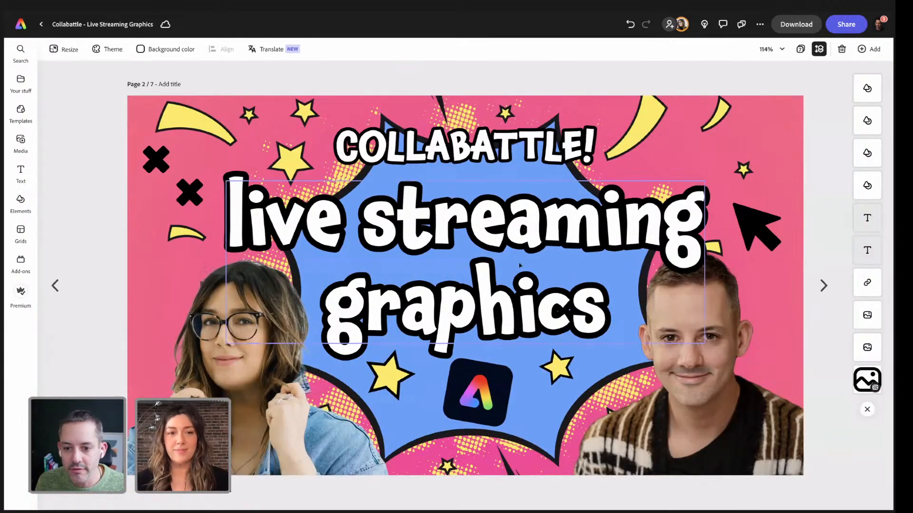
{"action": "left_click", "coordinate": [871, 50]}
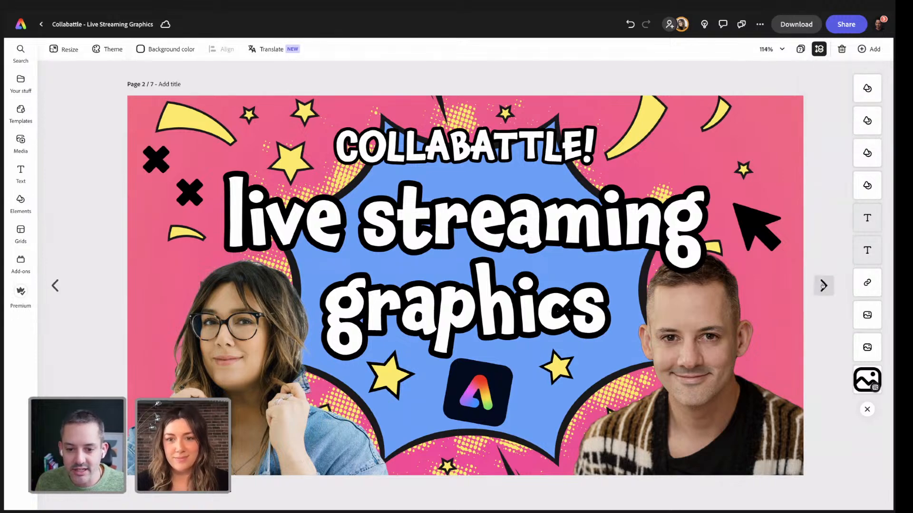
Open page 3, the "starting in" design, from the page overview.
{"action": "left_click", "coordinate": [801, 49]}
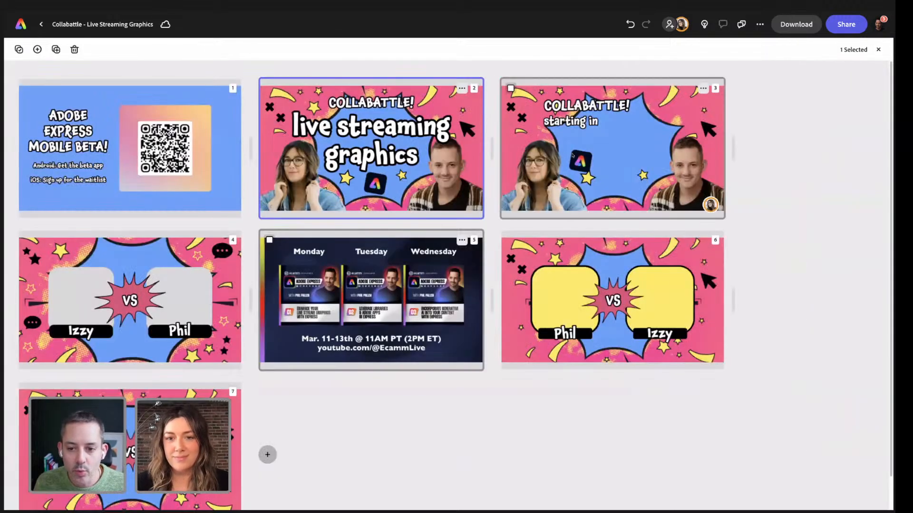
{"action": "left_click", "coordinate": [710, 205]}
{"action": "left_click", "coordinate": [189, 188]}
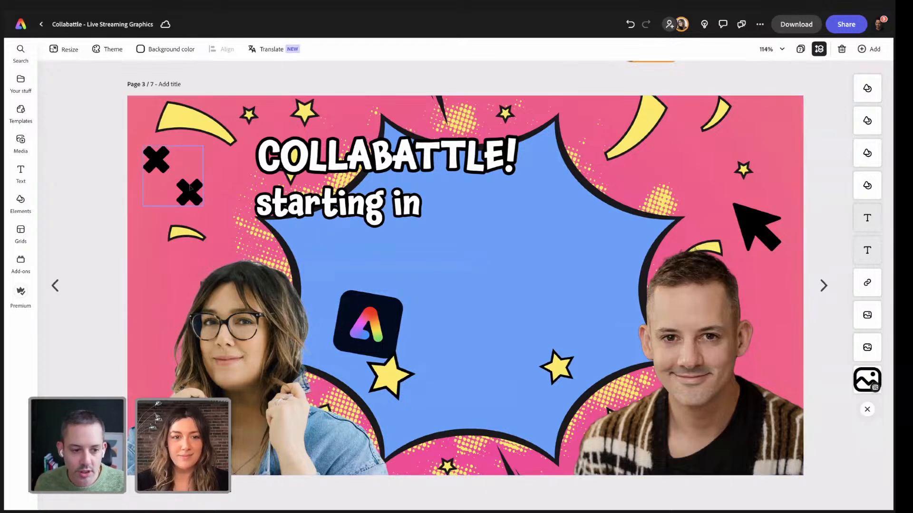
Detach the comic burst from the page background, enlarge the image and align it with the page's left edge.
{"action": "left_click", "coordinate": [591, 208]}
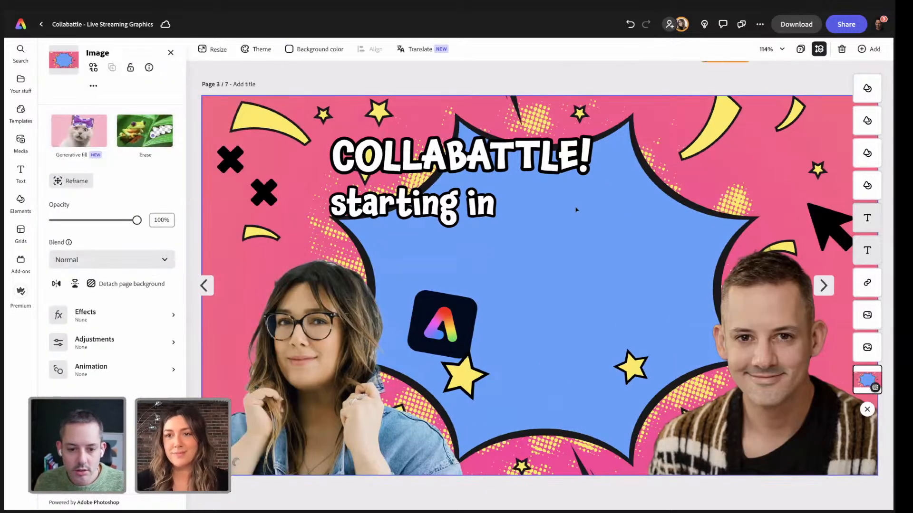
{"action": "left_click", "coordinate": [115, 284]}
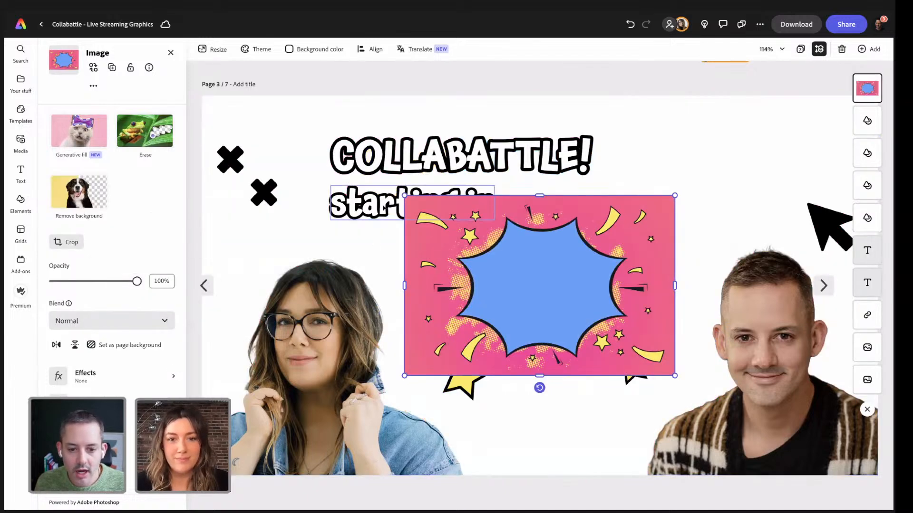
{"action": "left_click_drag", "start_coordinate": [405, 195], "coordinate": [256, 95]}
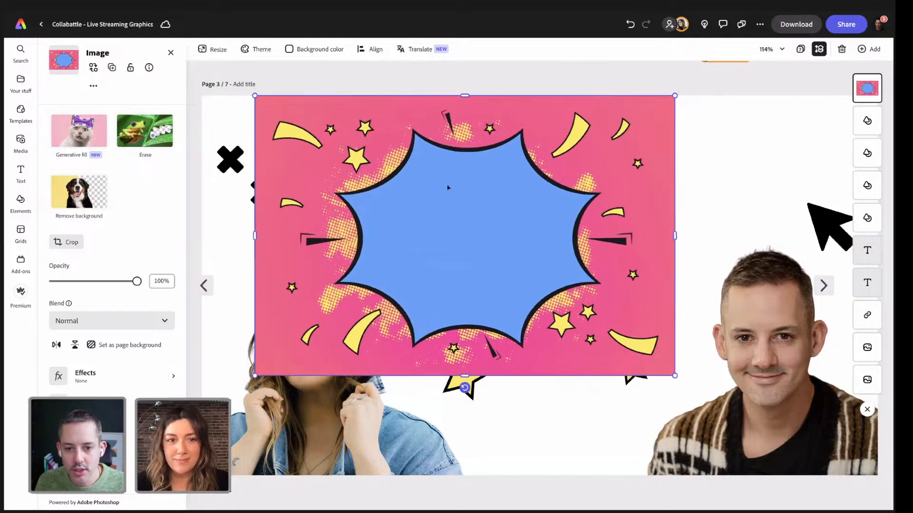
{"action": "left_click_drag", "start_coordinate": [457, 214], "coordinate": [407, 258]}
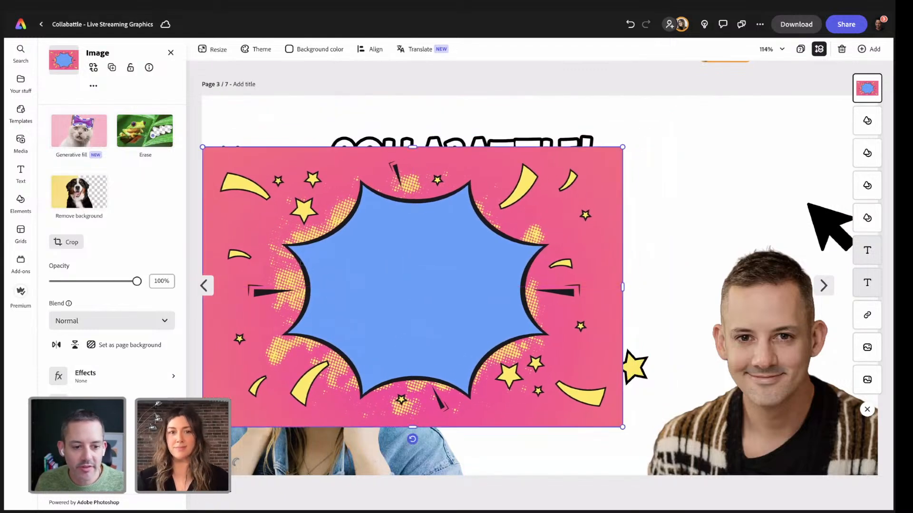
Look through the "comic" background elements to locate the pink and blue burst background.
{"action": "left_click", "coordinate": [24, 208]}
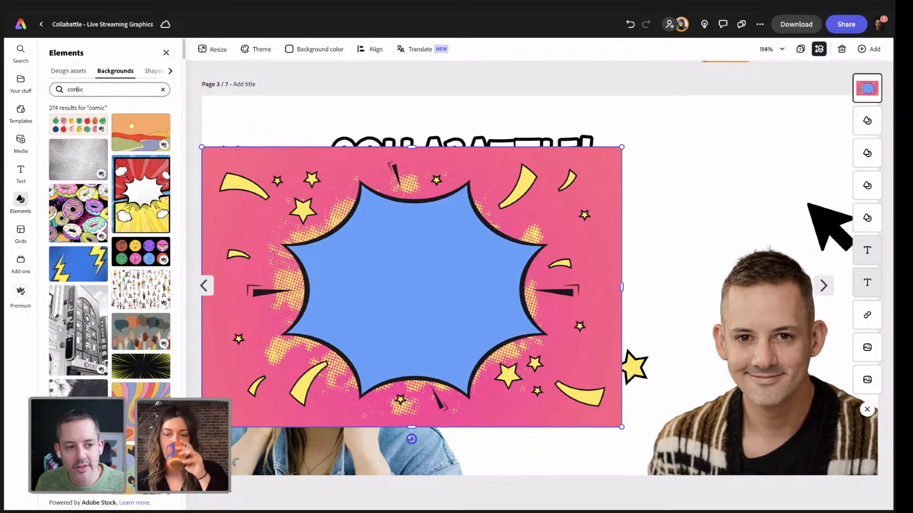
{"action": "scroll", "coordinate": [129, 290], "scroll_direction": "down", "scroll_amount": 10}
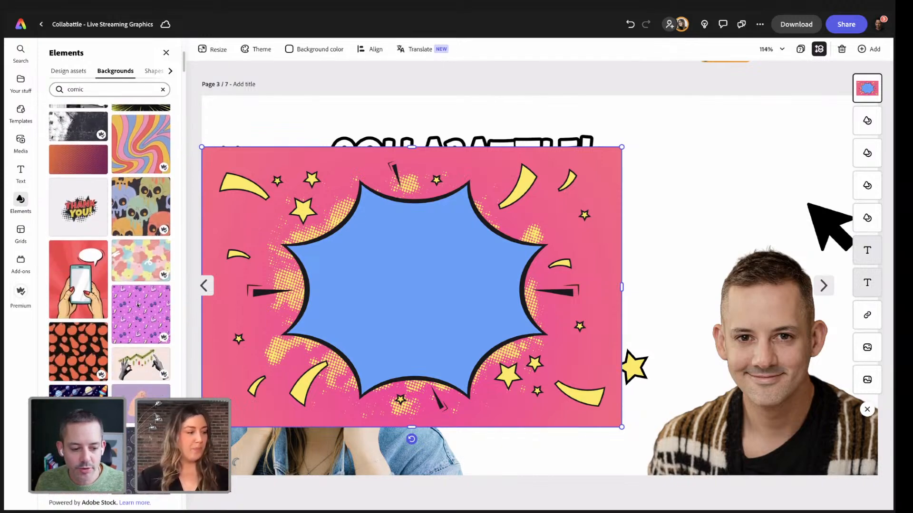
{"action": "scroll", "coordinate": [129, 290], "scroll_direction": "down", "scroll_amount": 10}
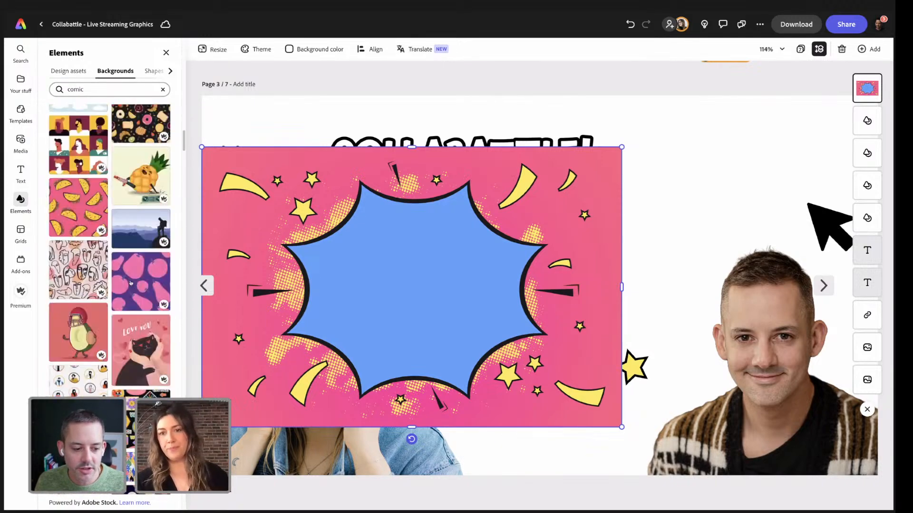
{"action": "scroll", "coordinate": [135, 285], "scroll_direction": "down", "scroll_amount": 10}
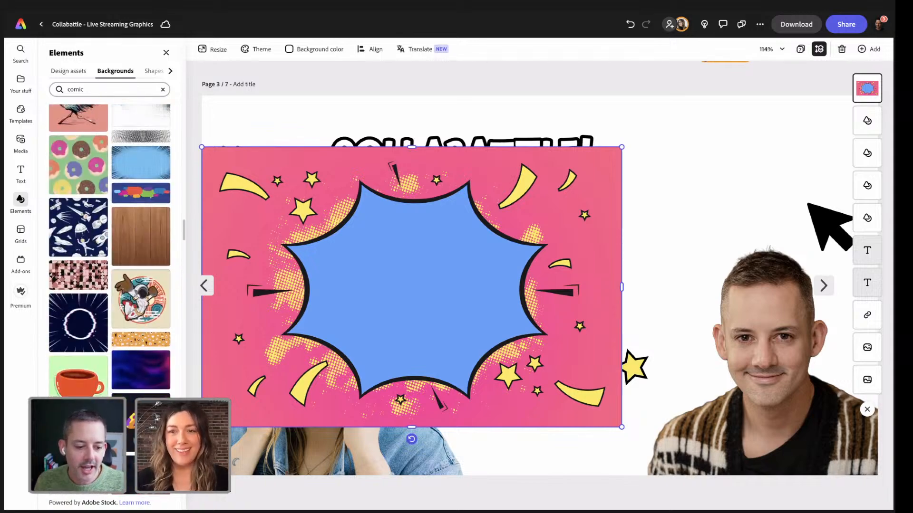
{"action": "scroll", "coordinate": [136, 290], "scroll_direction": "down", "scroll_amount": 10}
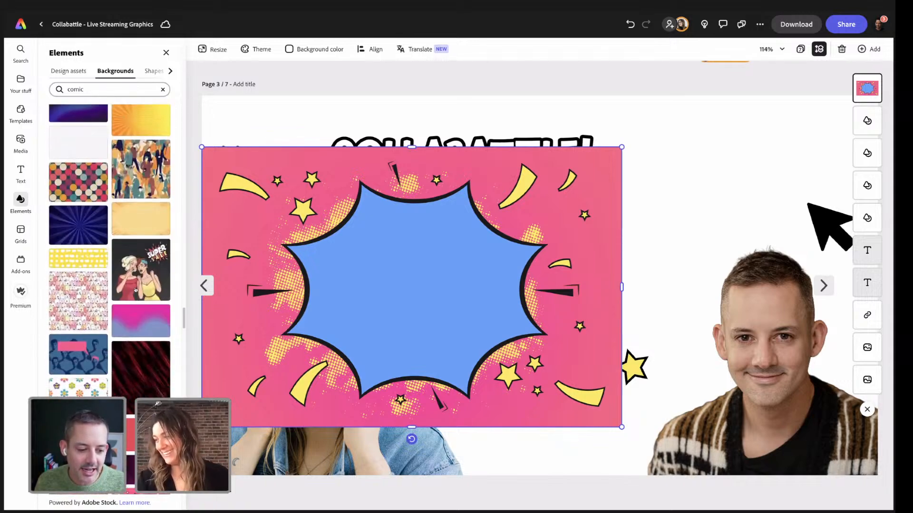
{"action": "scroll", "coordinate": [143, 309], "scroll_direction": "down", "scroll_amount": 1}
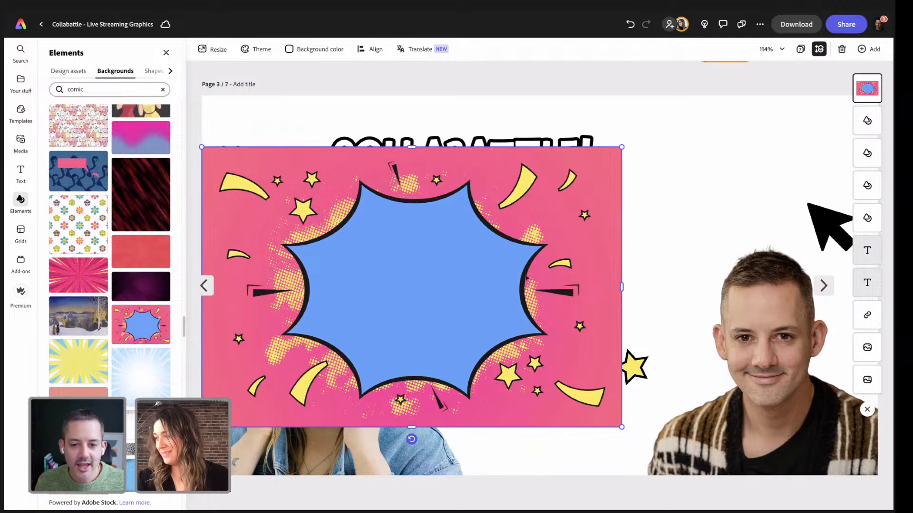
Set the page background to the pink sampled from the edge of the burst image.
{"action": "left_click", "coordinate": [318, 51]}
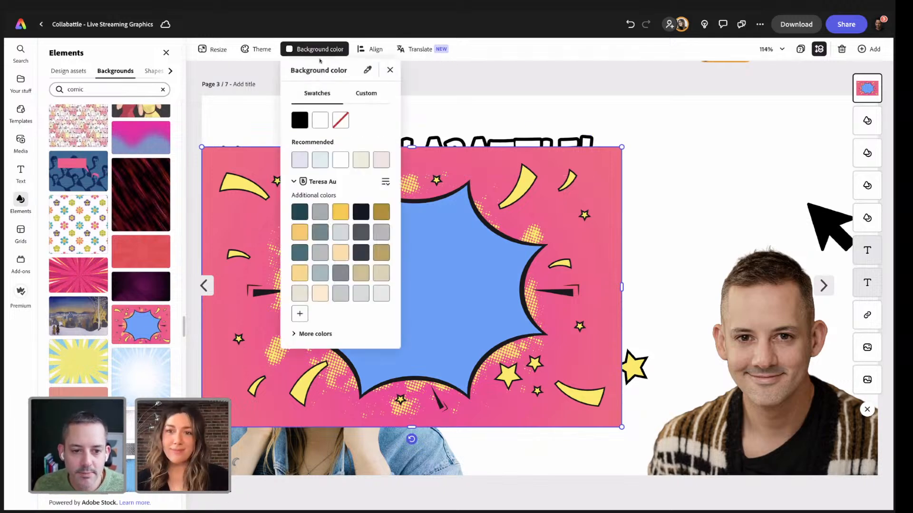
{"action": "left_click", "coordinate": [366, 71]}
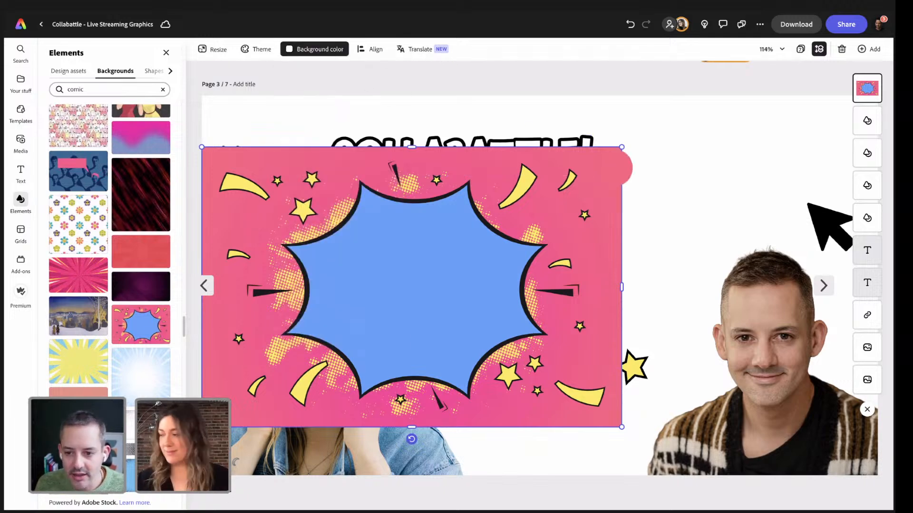
{"action": "left_click", "coordinate": [624, 164]}
{"action": "left_click", "coordinate": [678, 87]}
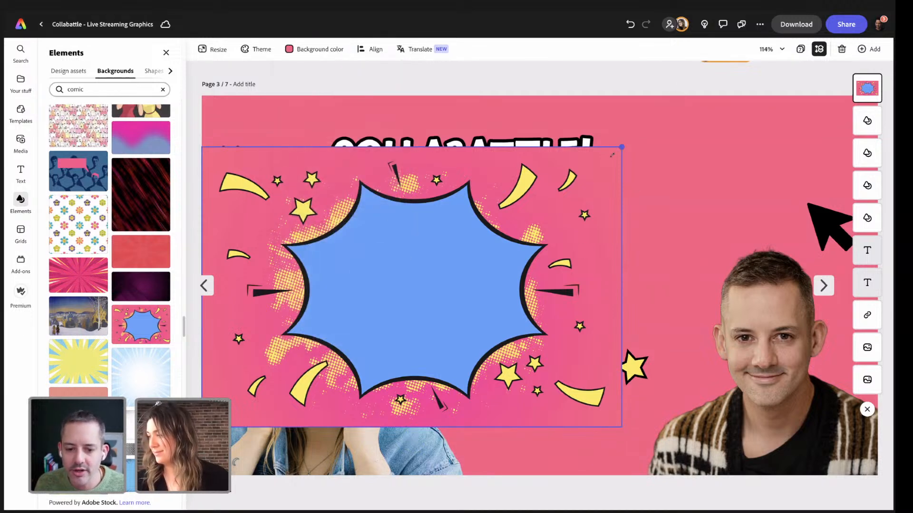
Shrink the burst image slightly, send it behind all other layers and shift the "COLLABATTLE!" title to the right.
{"action": "left_click_drag", "start_coordinate": [621, 147], "coordinate": [591, 167]}
{"action": "left_click_drag", "start_coordinate": [540, 142], "coordinate": [665, 138]}
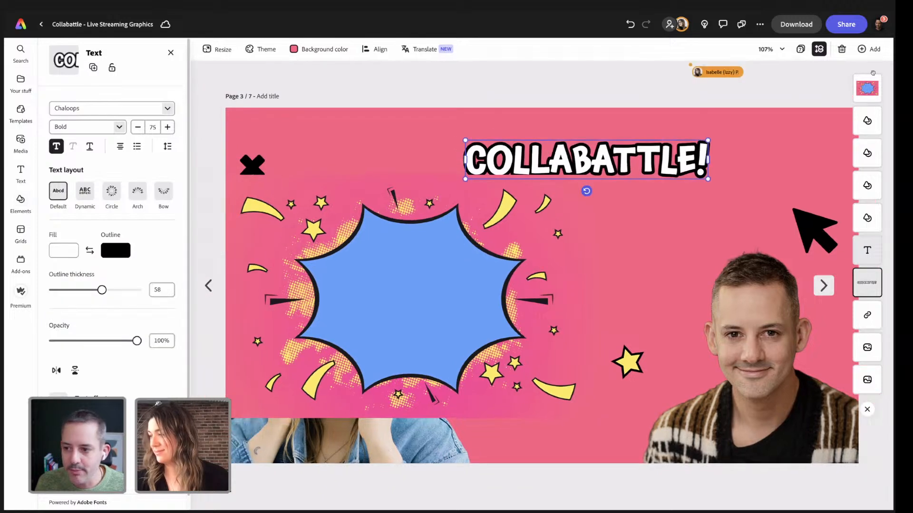
{"action": "left_click_drag", "start_coordinate": [864, 97], "coordinate": [867, 381]}
Move the woman's photo and the logo across next to the man's photo, and lower the burst image into the page's bottom-left corner.
{"action": "left_click_drag", "start_coordinate": [347, 438], "coordinate": [670, 386]}
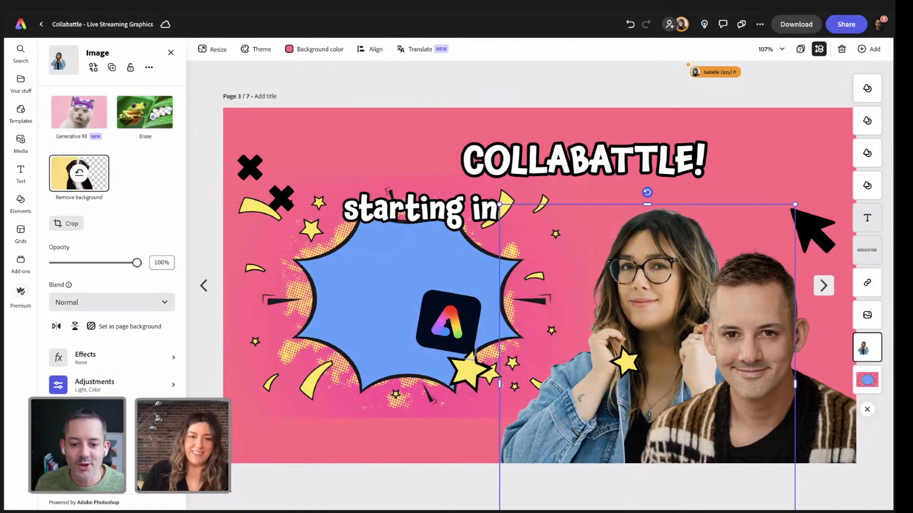
{"action": "left_click_drag", "start_coordinate": [454, 317], "coordinate": [627, 306]}
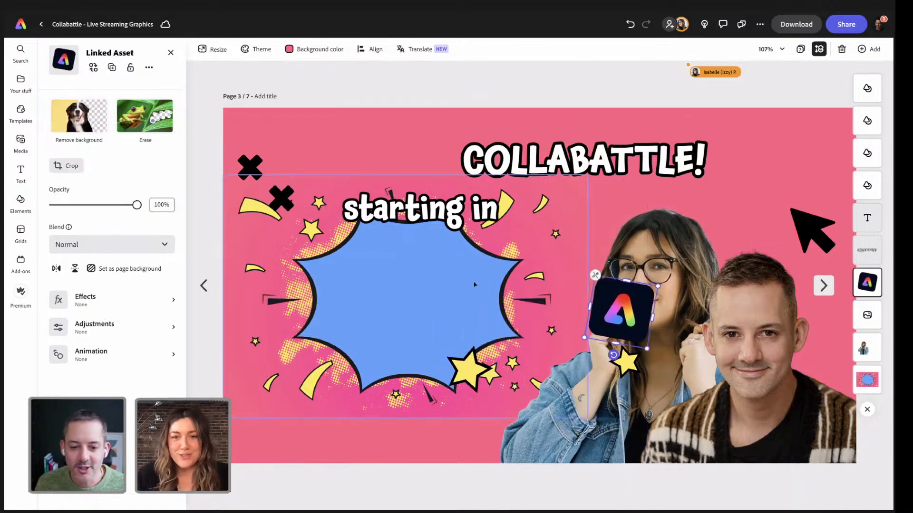
{"action": "left_click", "coordinate": [441, 301]}
{"action": "left_click_drag", "start_coordinate": [442, 301], "coordinate": [446, 333]}
{"action": "left_click", "coordinate": [440, 90]}
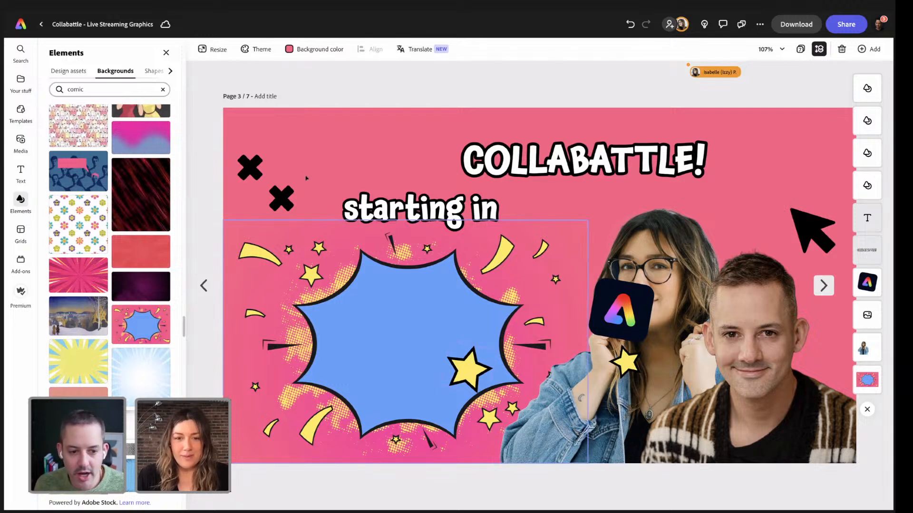
Delete the black X icon and move the "starting in" text into the upper part of the blue burst.
{"action": "left_click", "coordinate": [278, 172]}
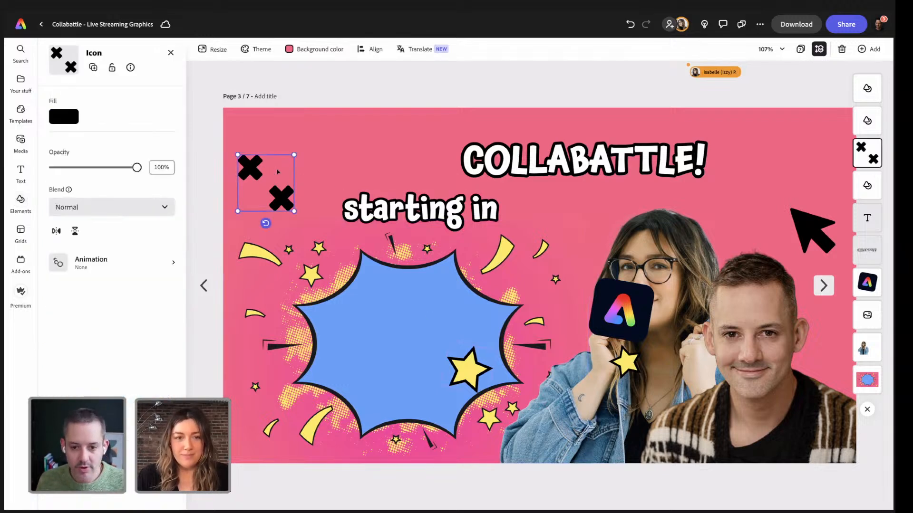
{"action": "key", "text": "Delete"}
{"action": "left_click_drag", "start_coordinate": [582, 161], "coordinate": [654, 157]}
{"action": "left_click_drag", "start_coordinate": [420, 212], "coordinate": [450, 310]}
Place the "COLLABATTLE!" title above the burst at size 102 and move the logo to the burst's lower-left side.
{"action": "left_click_drag", "start_coordinate": [647, 145], "coordinate": [355, 163]}
{"action": "left_click_drag", "start_coordinate": [491, 153], "coordinate": [576, 129]}
{"action": "left_click_drag", "start_coordinate": [541, 161], "coordinate": [538, 172]}
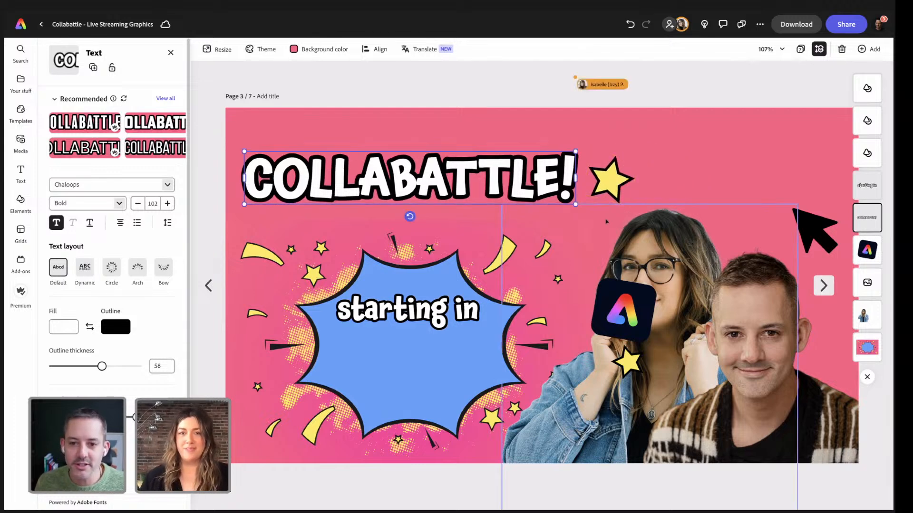
{"action": "left_click_drag", "start_coordinate": [623, 310], "coordinate": [278, 394]}
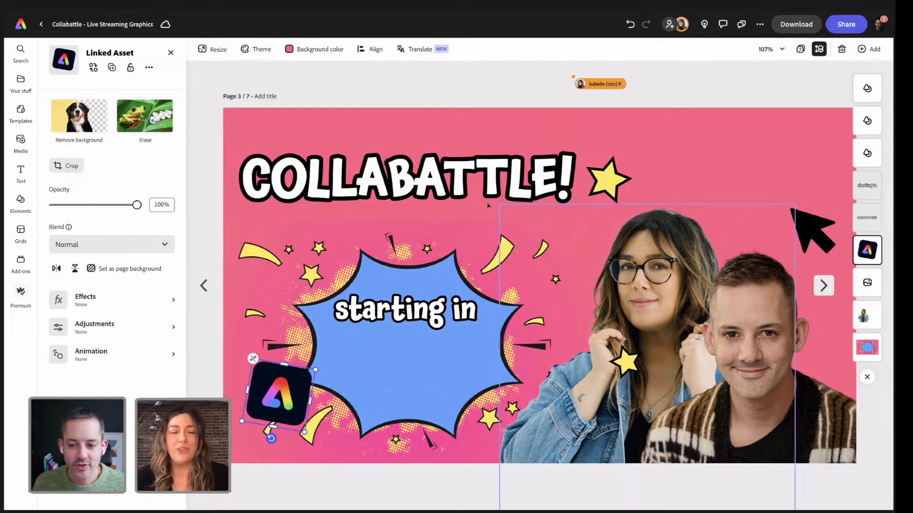
{"action": "left_click", "coordinate": [170, 53]}
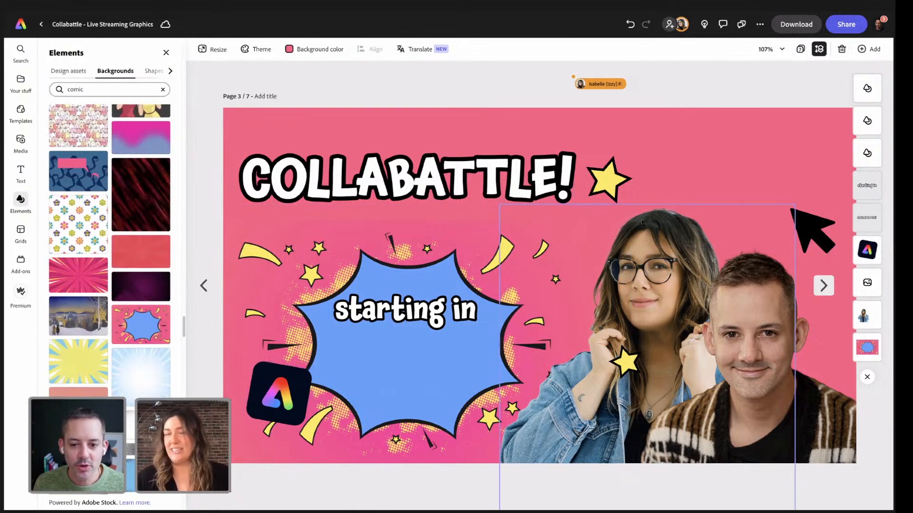
Raise the man's photo slightly and move the black arrow icon above the woman's photo.
{"action": "left_click", "coordinate": [747, 329]}
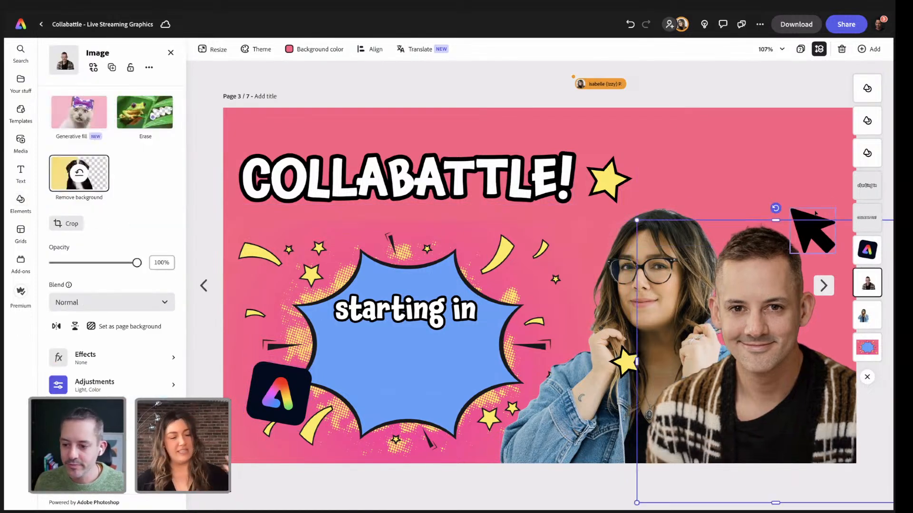
{"action": "left_click_drag", "start_coordinate": [815, 213], "coordinate": [697, 146]}
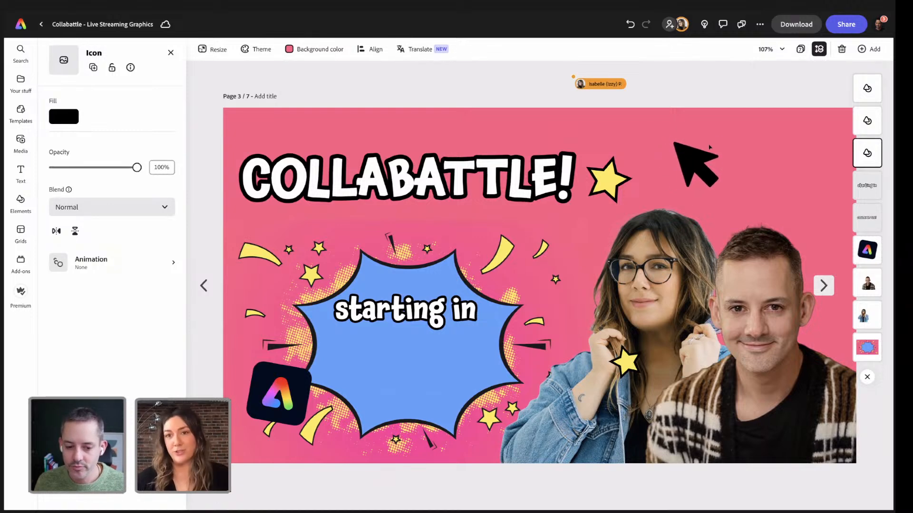
Delete the black arrow icon and shift the woman's photo slightly closer to the blue burst.
{"action": "key", "text": "Delete"}
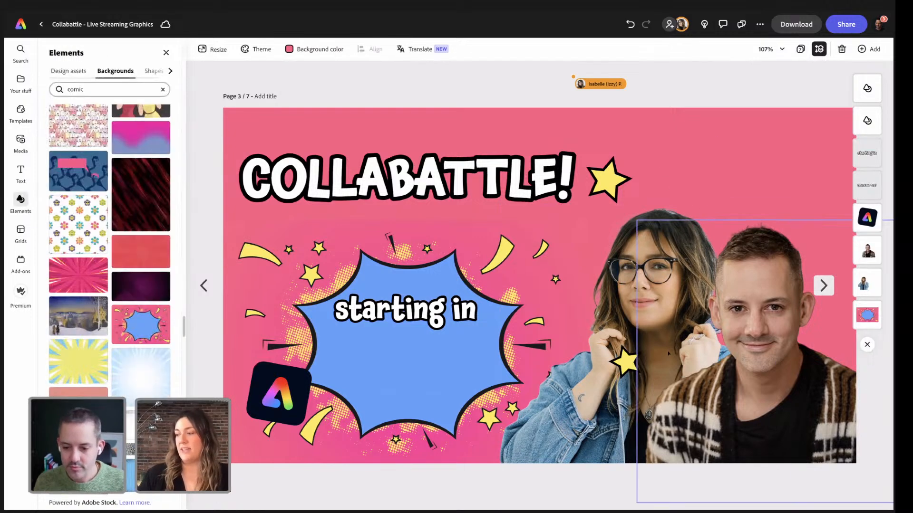
{"action": "left_click", "coordinate": [623, 276]}
{"action": "left_click_drag", "start_coordinate": [624, 276], "coordinate": [602, 280]}
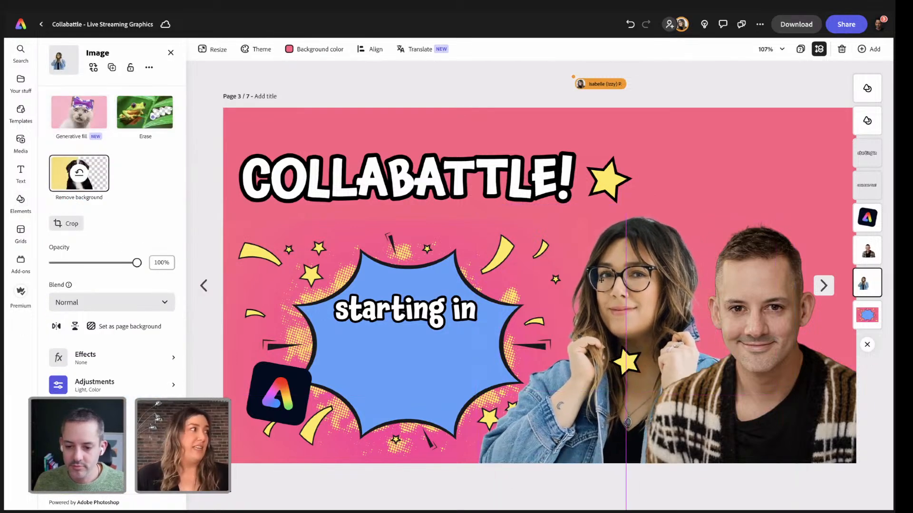
{"action": "left_click_drag", "start_coordinate": [658, 282], "coordinate": [658, 282]}
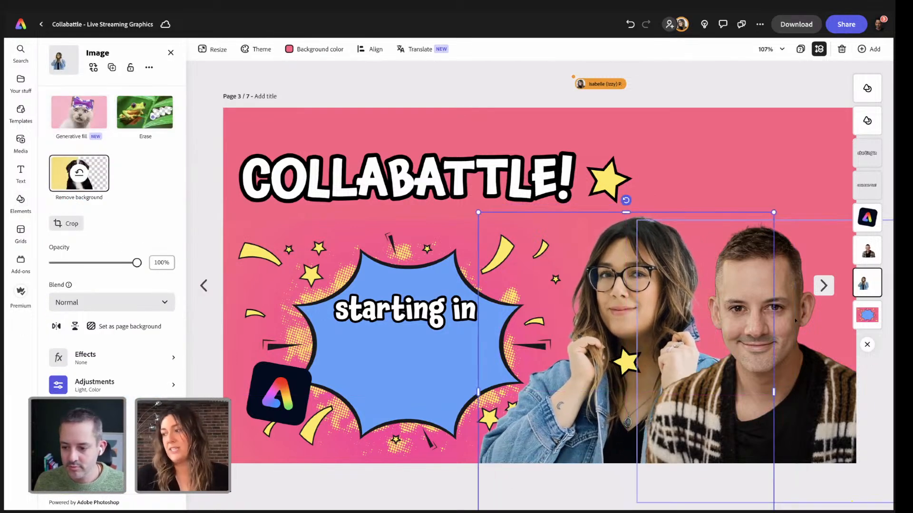
Move the man's photo slightly up and toward the page's right edge, away from the woman's photo.
{"action": "left_click_drag", "start_coordinate": [794, 321], "coordinate": [821, 298]}
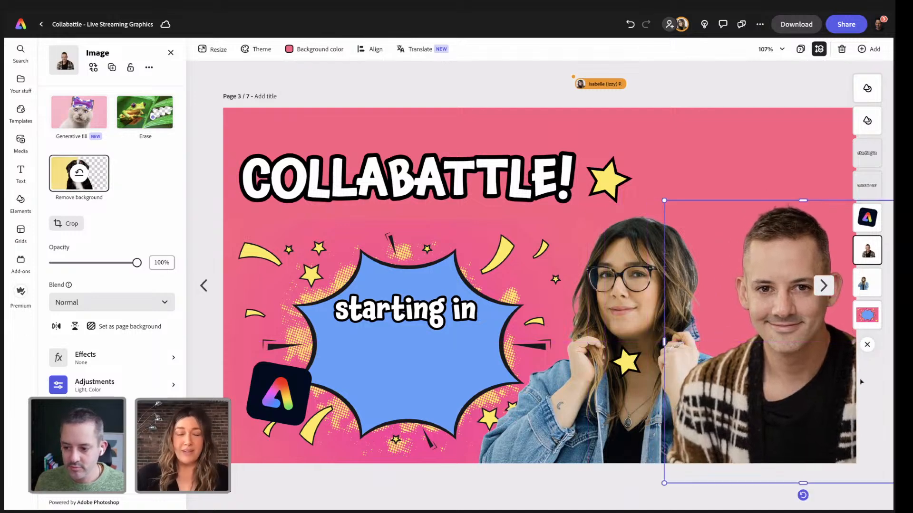
{"action": "left_click_drag", "start_coordinate": [872, 287], "coordinate": [871, 246]}
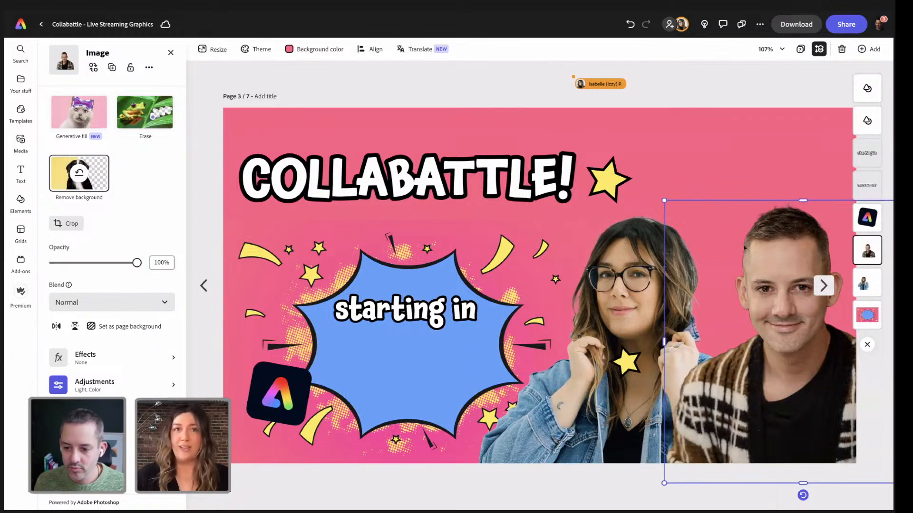
{"action": "left_click", "coordinate": [675, 96]}
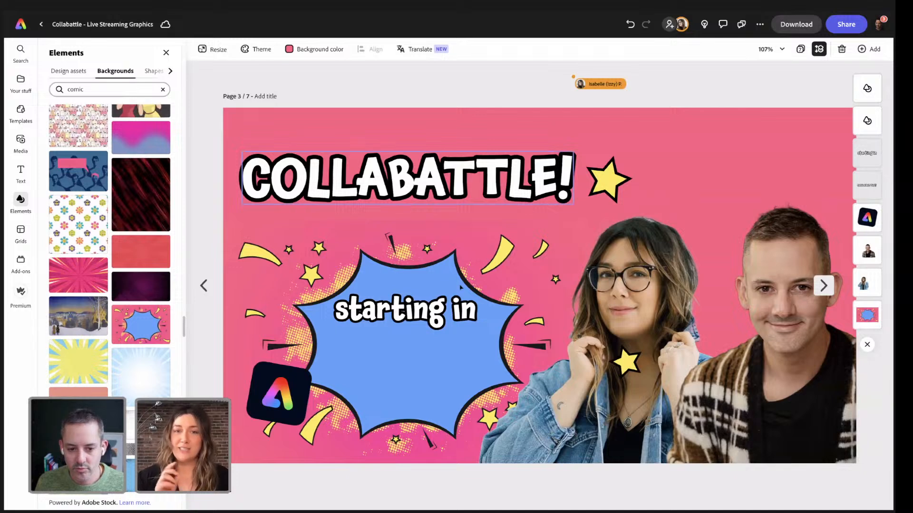
Enlarge the comic burst image on page 3 and move the COLLABATTLE! title slightly down.
{"action": "left_click", "coordinate": [437, 238]}
{"action": "left_click_drag", "start_coordinate": [588, 220], "coordinate": [617, 200]}
{"action": "left_click_drag", "start_coordinate": [513, 174], "coordinate": [510, 183]}
{"action": "left_click", "coordinate": [692, 91]}
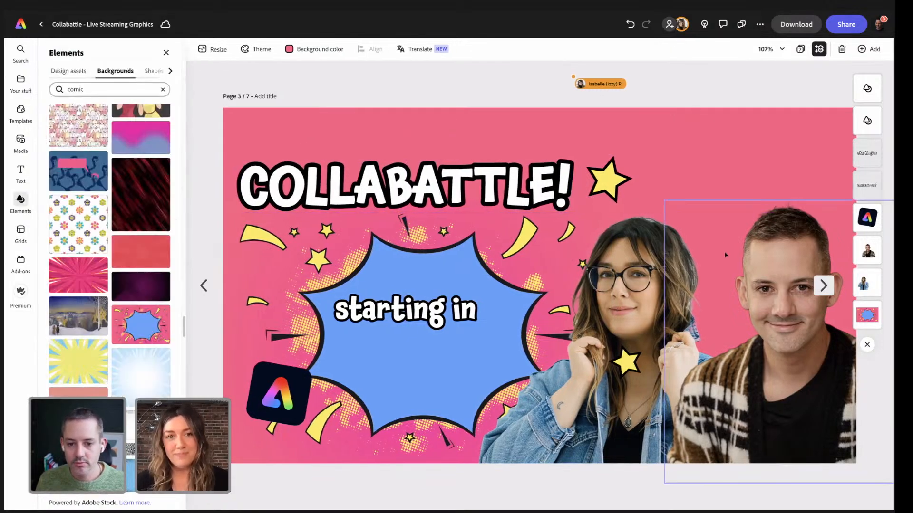
Shift the star beside the title slightly right and move the Adobe Express logo from the burst to that star's right.
{"action": "left_click_drag", "start_coordinate": [614, 181], "coordinate": [628, 184]}
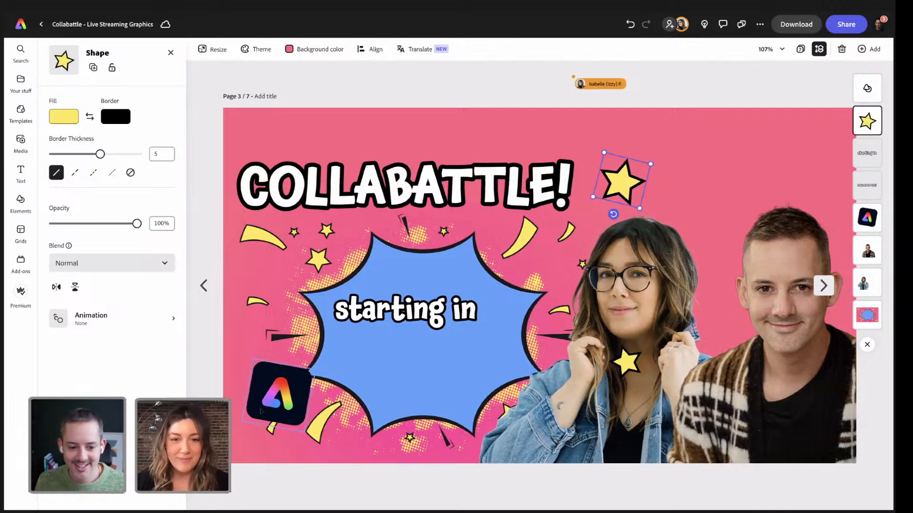
{"action": "left_click_drag", "start_coordinate": [264, 411], "coordinate": [702, 185]}
Duplicate the star beside the title, place a smaller copy to the right of the logo, and nudge the logo between them.
{"action": "left_click", "coordinate": [621, 189]}
{"action": "key", "text": "ctrl+d"}
{"action": "left_click_drag", "start_coordinate": [621, 189], "coordinate": [819, 211]}
{"action": "left_click_drag", "start_coordinate": [826, 147], "coordinate": [792, 180]}
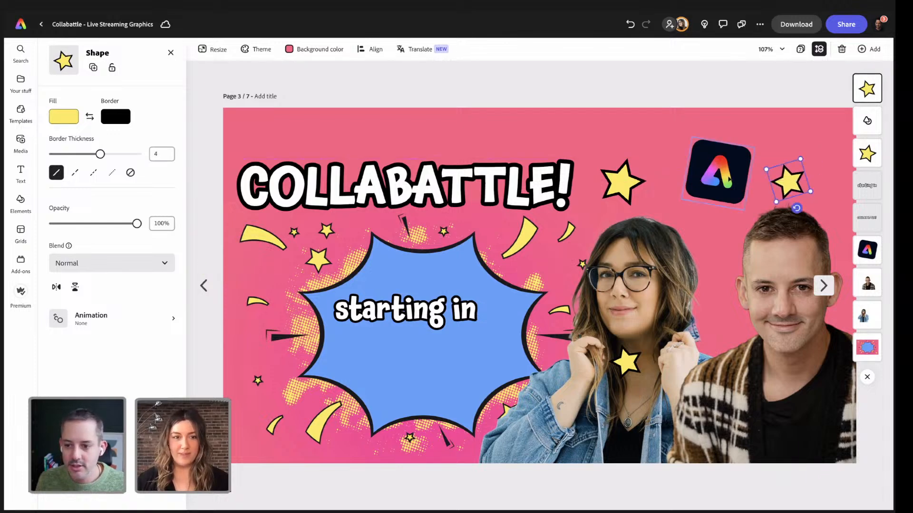
{"action": "left_click_drag", "start_coordinate": [718, 172], "coordinate": [708, 180]}
{"action": "left_click", "coordinate": [308, 114]}
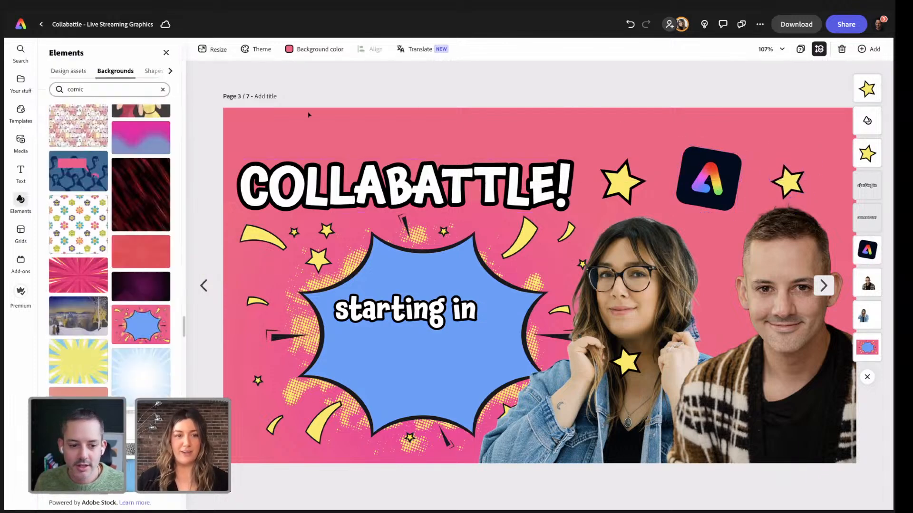
Raise the COLLABATTLE! title slightly and move the star on the woman's photo to the page's upper-right corner.
{"action": "left_click", "coordinate": [332, 176]}
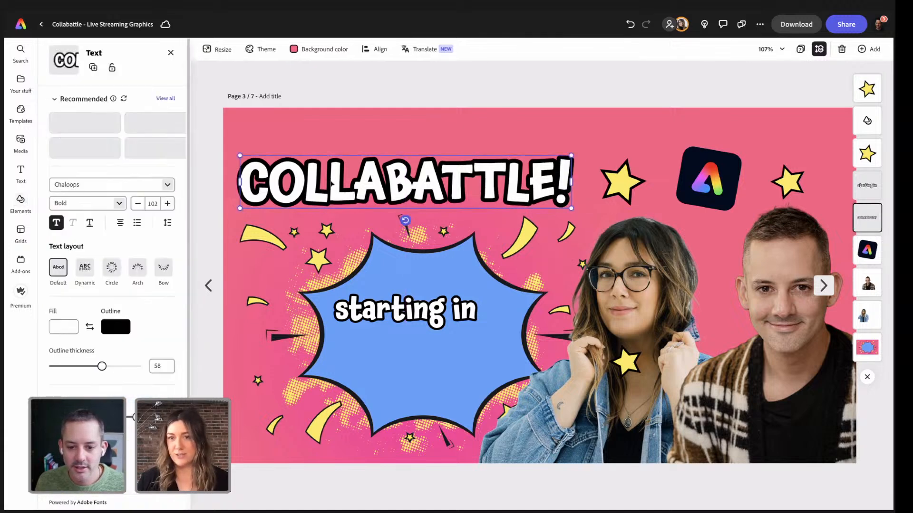
{"action": "left_click", "coordinate": [550, 67]}
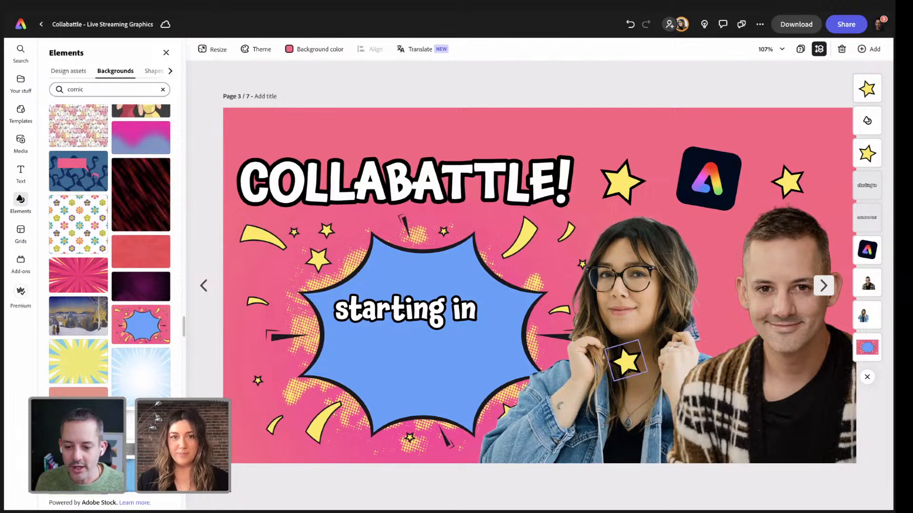
{"action": "left_click_drag", "start_coordinate": [625, 360], "coordinate": [831, 152]}
{"action": "left_click", "coordinate": [668, 90]}
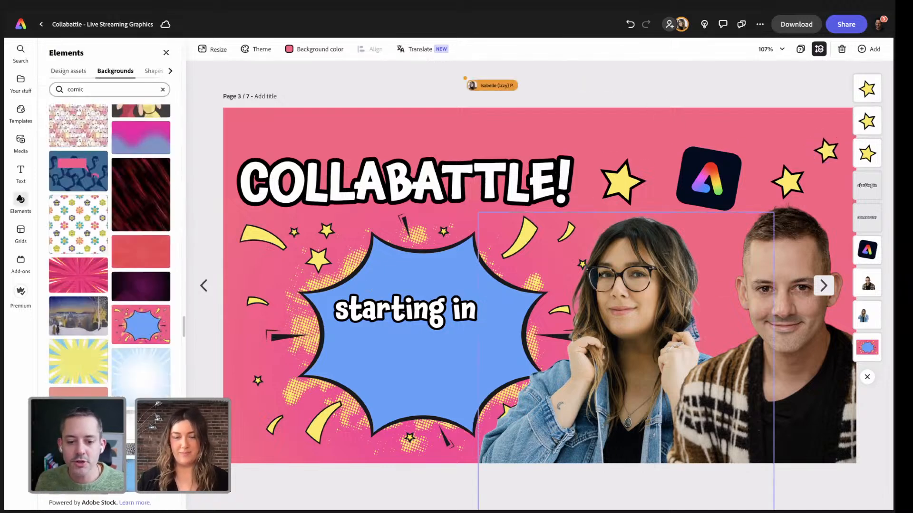
Reduce the "starting in" text to size 54 and centre it in the upper part of the blue burst.
{"action": "left_click", "coordinate": [438, 314]}
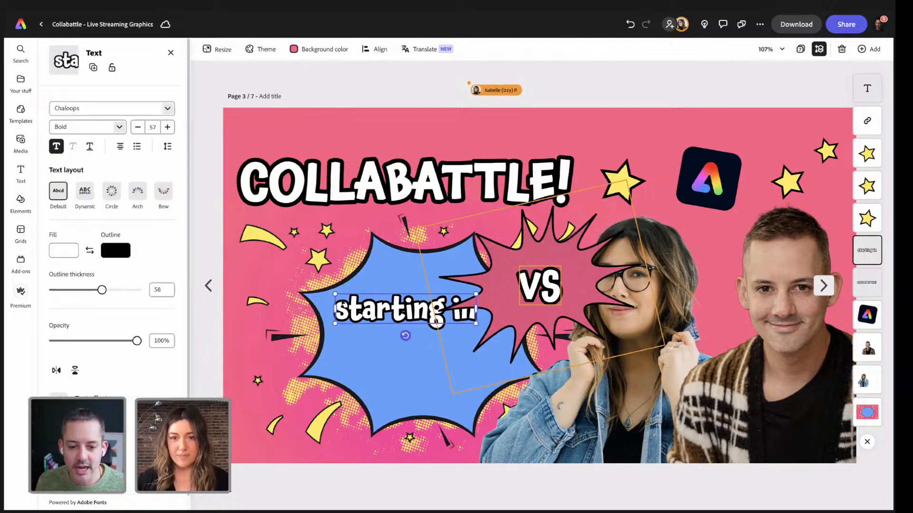
{"action": "left_click_drag", "start_coordinate": [338, 294], "coordinate": [398, 305]}
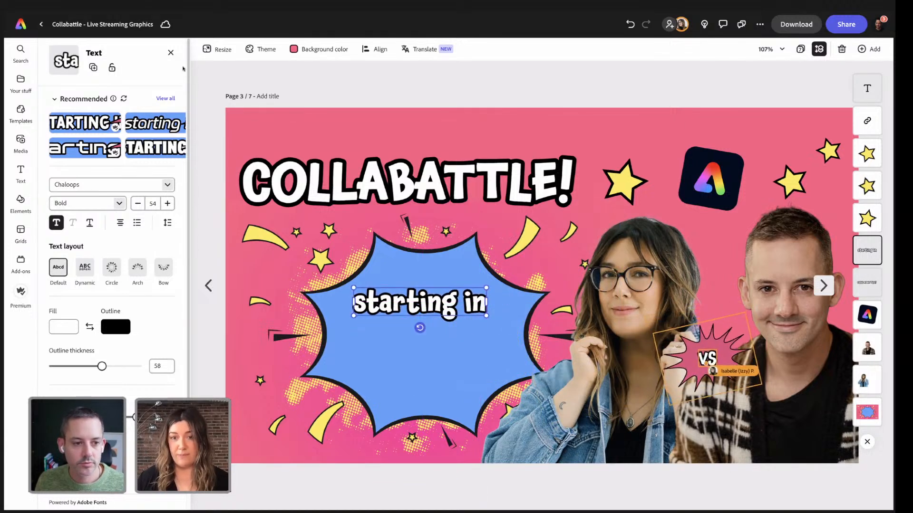
{"action": "left_click", "coordinate": [171, 52]}
{"action": "left_click", "coordinate": [169, 54]}
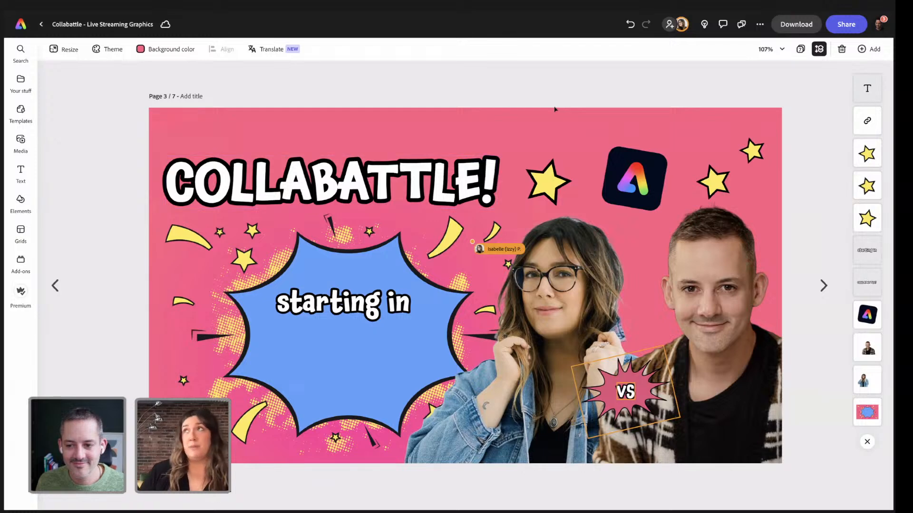
Move the two small stars right of the logo together slightly up and closer to the logo.
{"action": "left_click_drag", "start_coordinate": [711, 179], "coordinate": [796, 150]}
{"action": "left_click", "coordinate": [778, 94]}
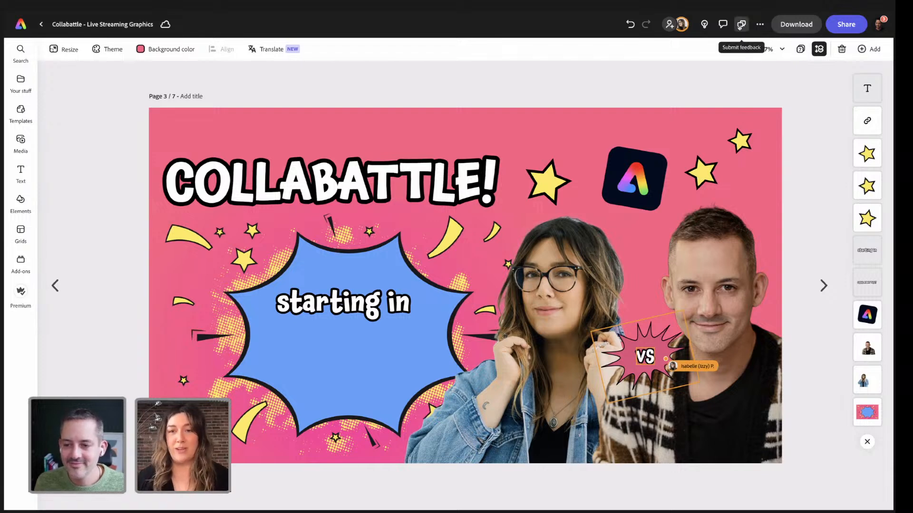
Post a comment on page 3 that mentions the collaborator and asks "is this approved?", and deselect the burst image.
{"action": "left_click", "coordinate": [722, 24]}
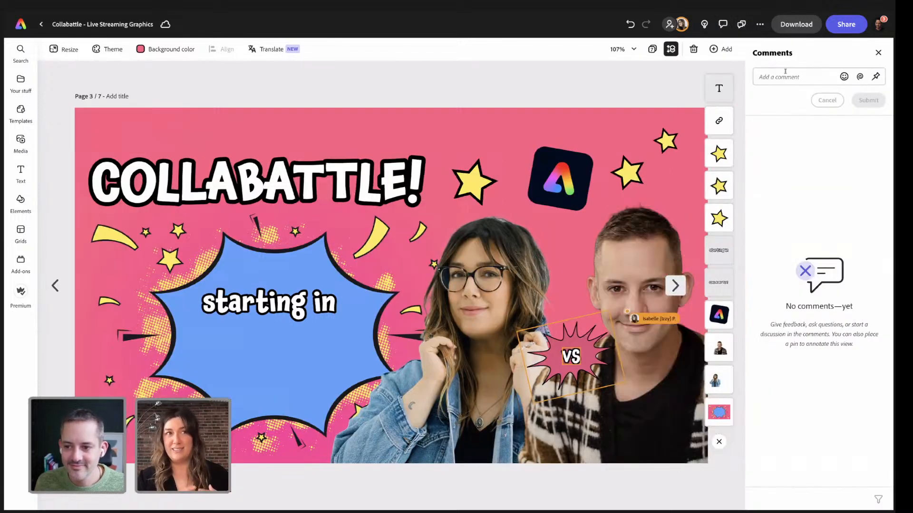
{"action": "type", "text": "@iz"}
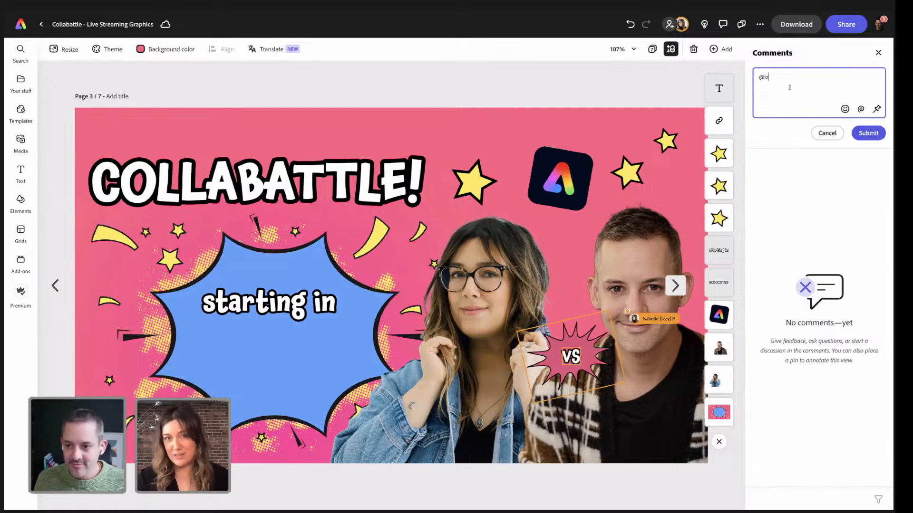
{"action": "key", "text": "BackSpace"}
{"action": "key", "text": "BackSpace"}
{"action": "key", "text": "BackSpace"}
{"action": "left_click", "coordinate": [292, 266]}
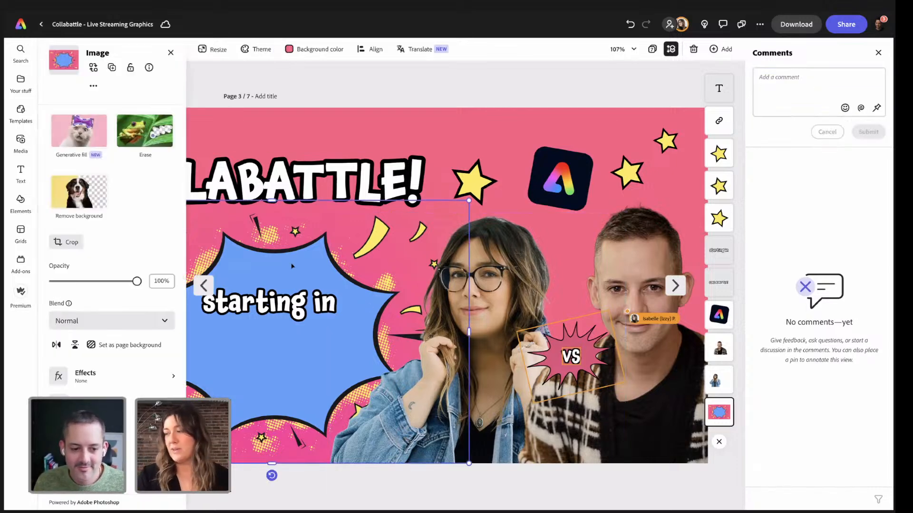
{"action": "left_click", "coordinate": [788, 79]}
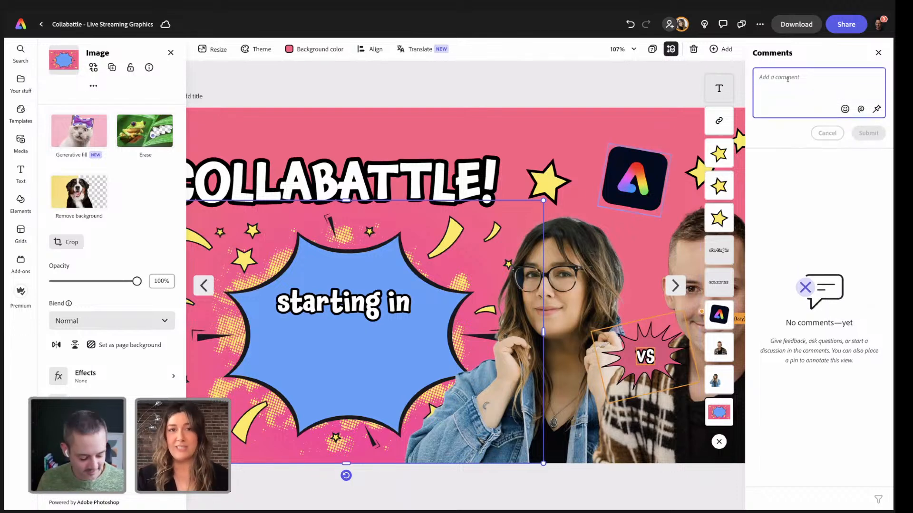
{"action": "type", "text": "@iz"}
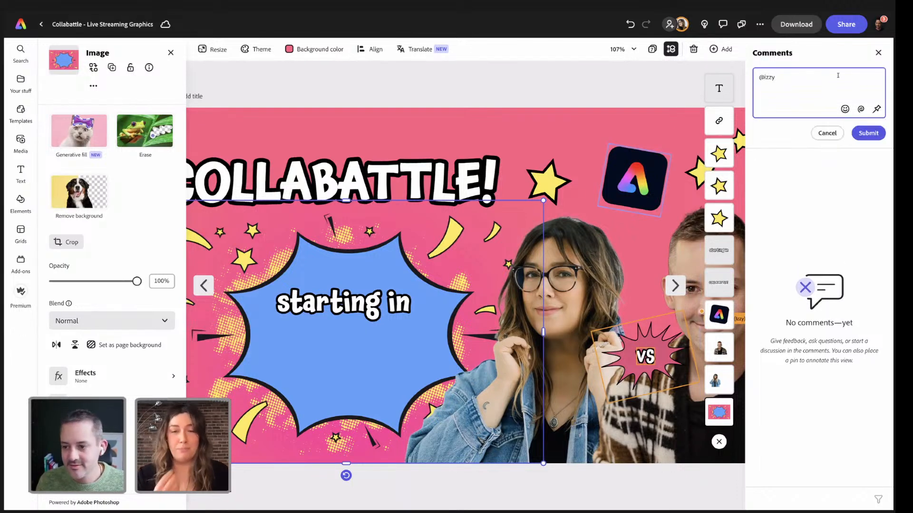
{"action": "type", "text": "zy"}
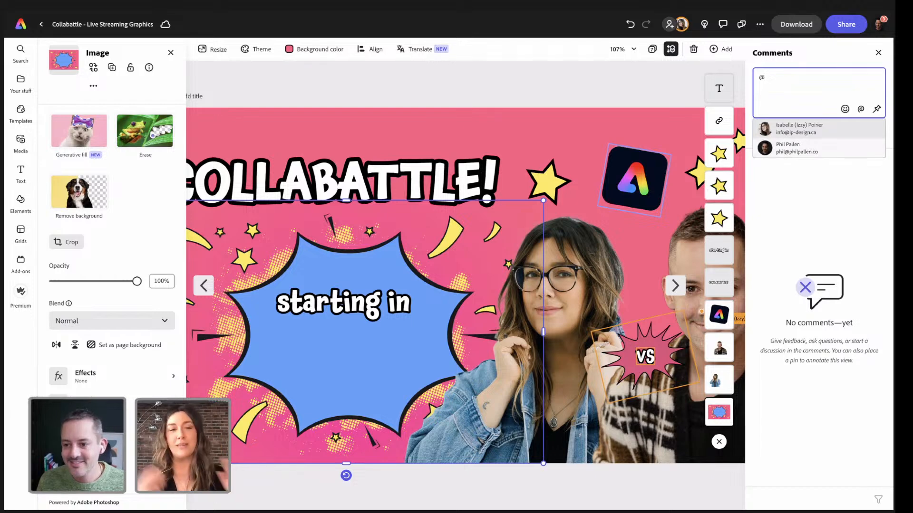
{"action": "key", "text": "Return"}
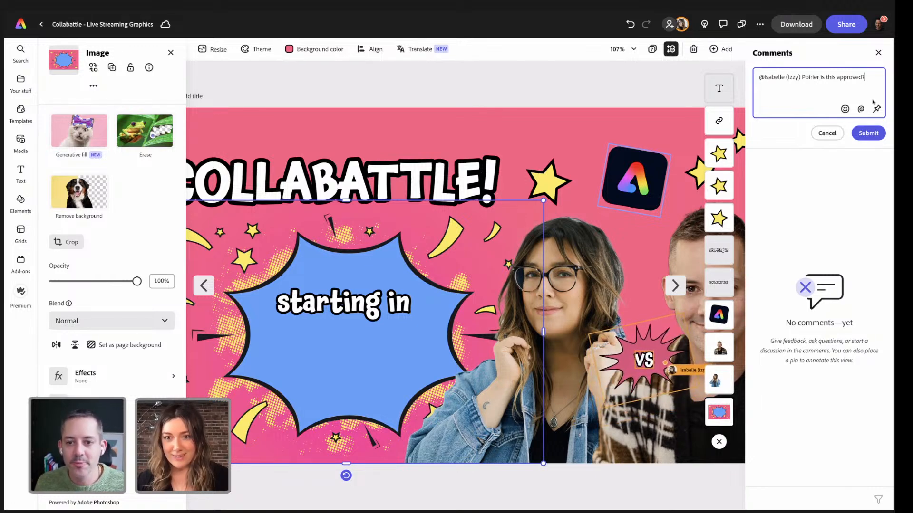
{"action": "left_click", "coordinate": [867, 133]}
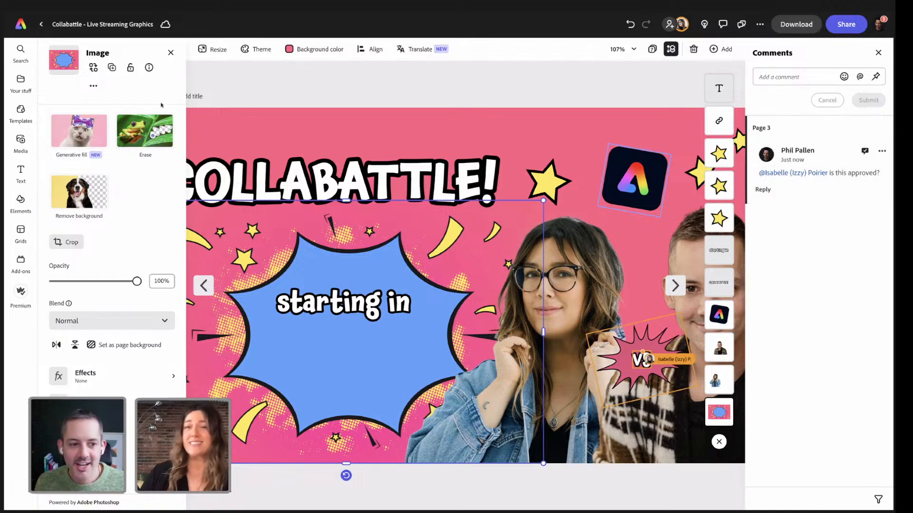
{"action": "left_click", "coordinate": [170, 53]}
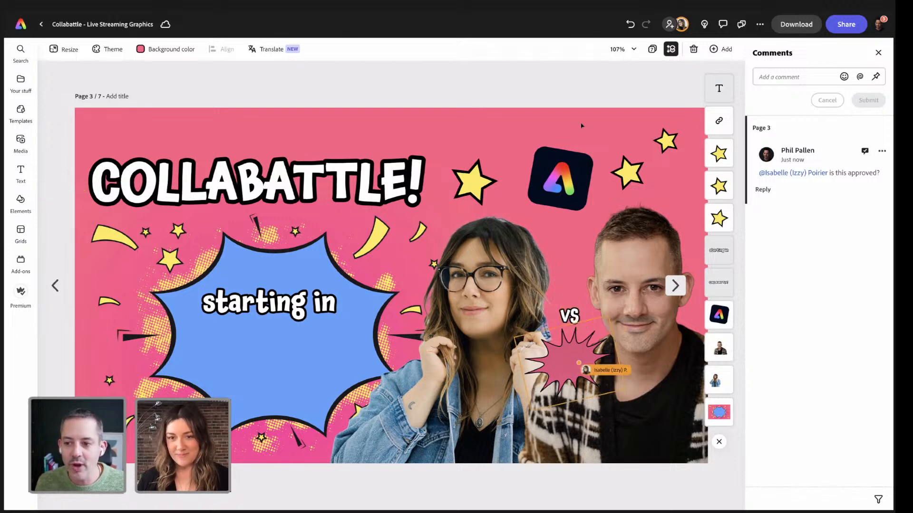
Look through the overview of all pages, view page 1, and return to page 3.
{"action": "left_click", "coordinate": [652, 49]}
{"action": "double_click", "coordinate": [205, 161]}
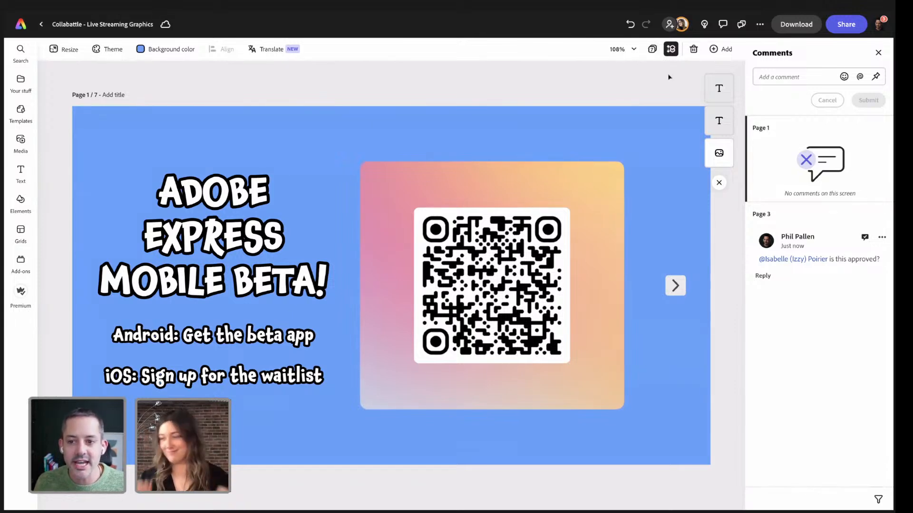
{"action": "left_click", "coordinate": [652, 49]}
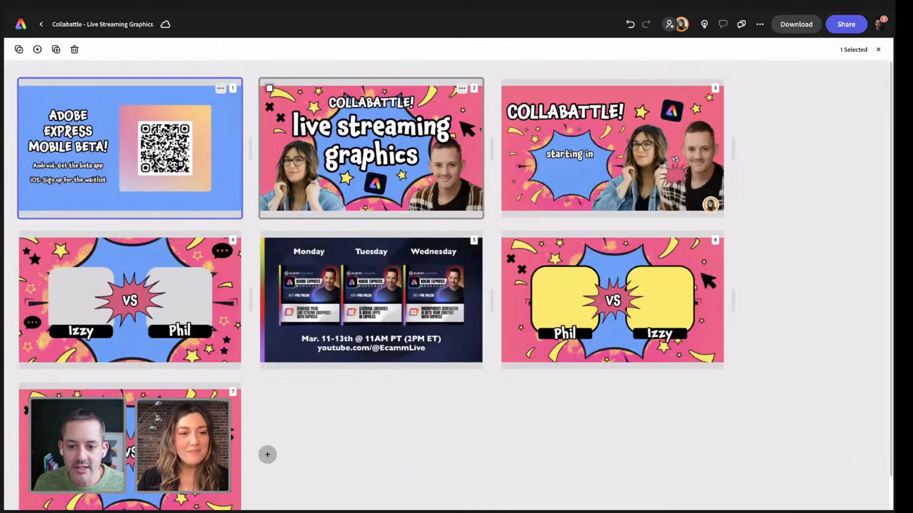
{"action": "left_click", "coordinate": [554, 162]}
{"action": "double_click", "coordinate": [553, 162]}
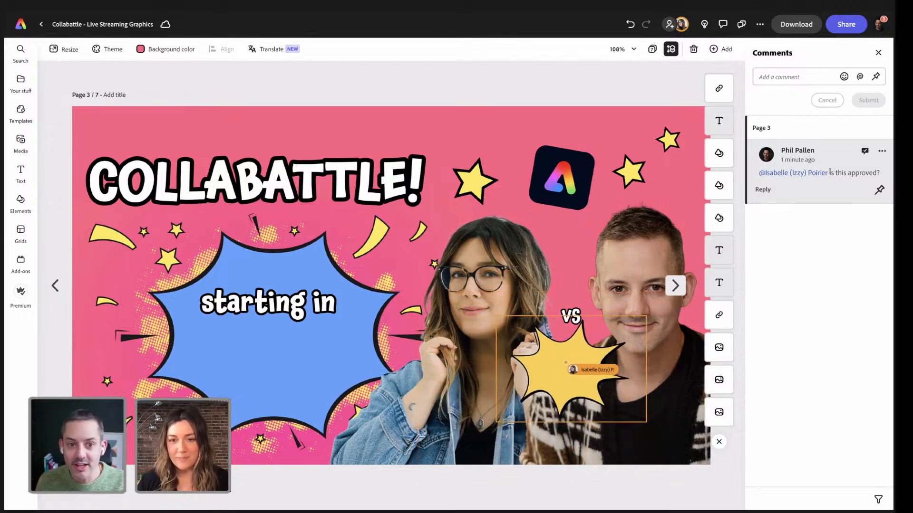
Review the approval comment on page 3, open a reply to it, and close the comments.
{"action": "left_click", "coordinate": [723, 23]}
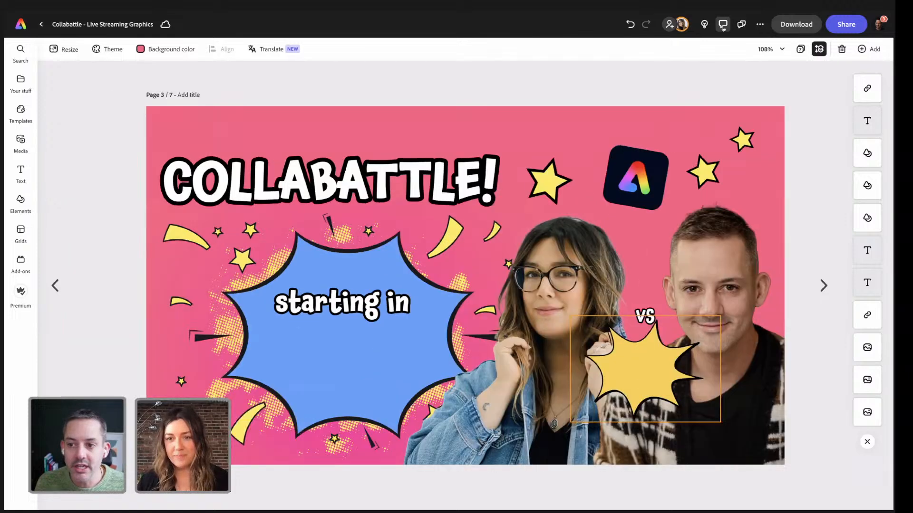
{"action": "left_click", "coordinate": [723, 24]}
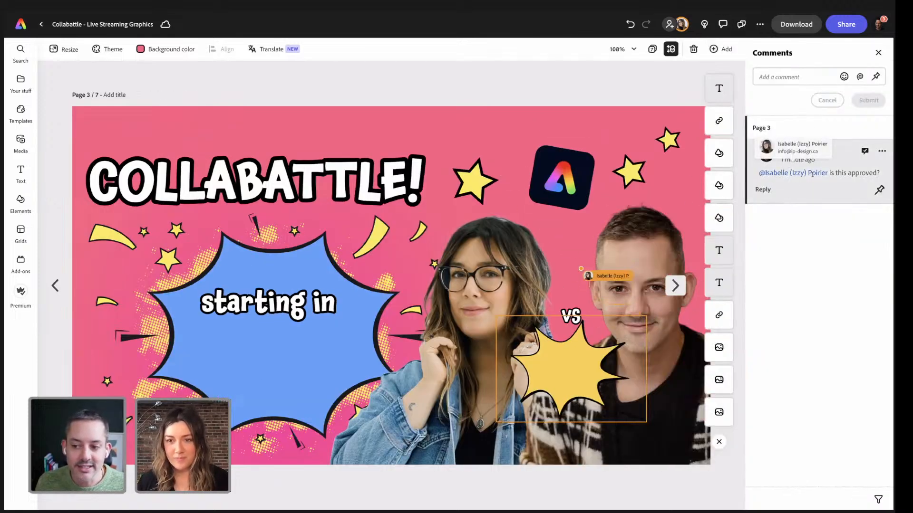
{"action": "left_click", "coordinate": [762, 189]}
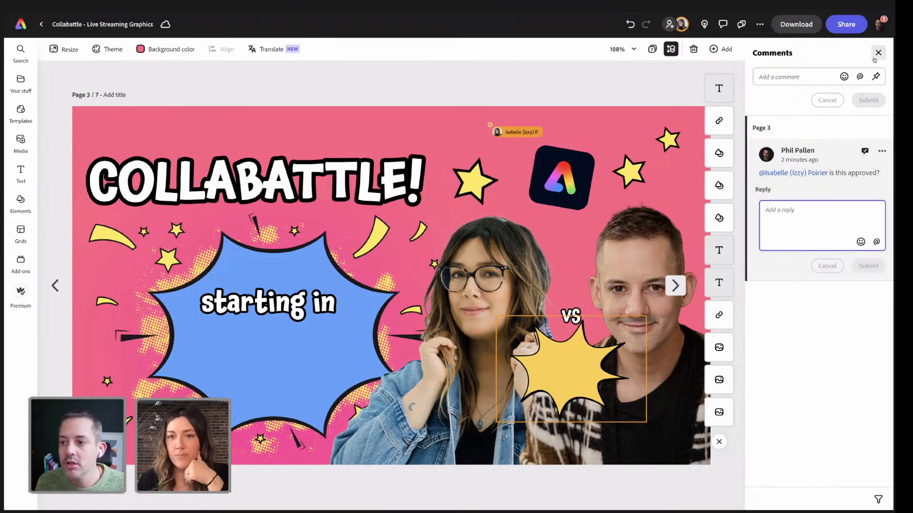
{"action": "left_click", "coordinate": [877, 53]}
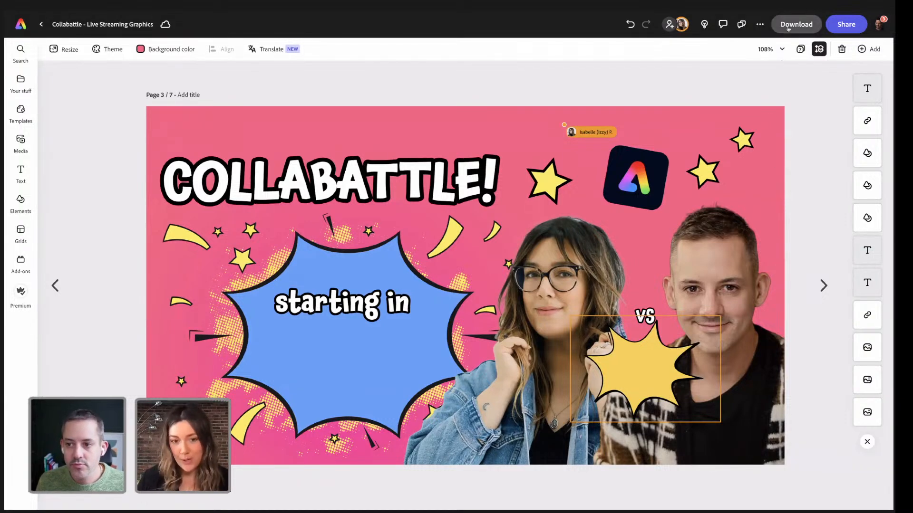
Download only page 3 as a PNG image, repeating the download twice.
{"action": "left_click", "coordinate": [788, 27]}
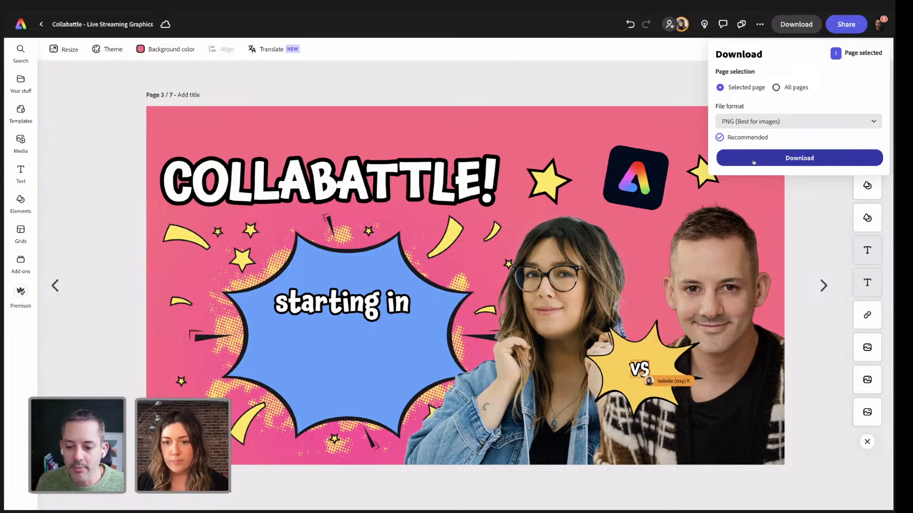
{"action": "left_click", "coordinate": [753, 162]}
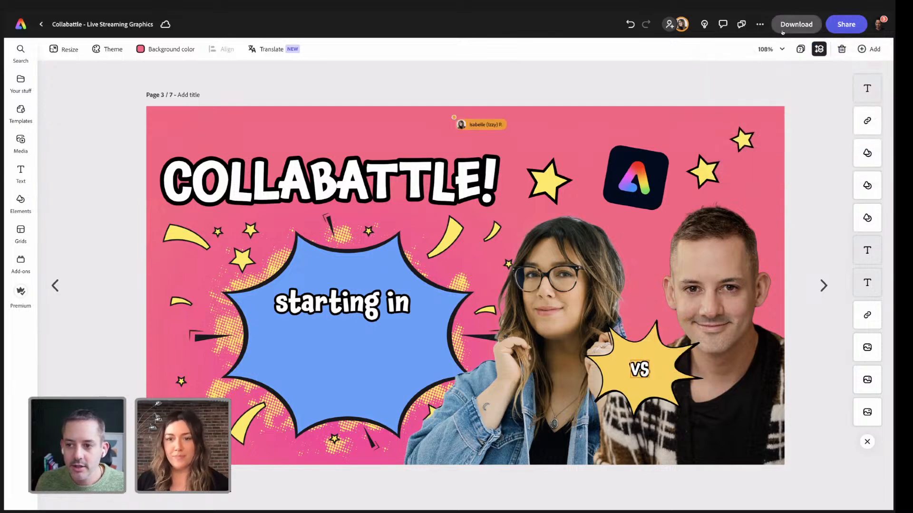
{"action": "left_click", "coordinate": [783, 28]}
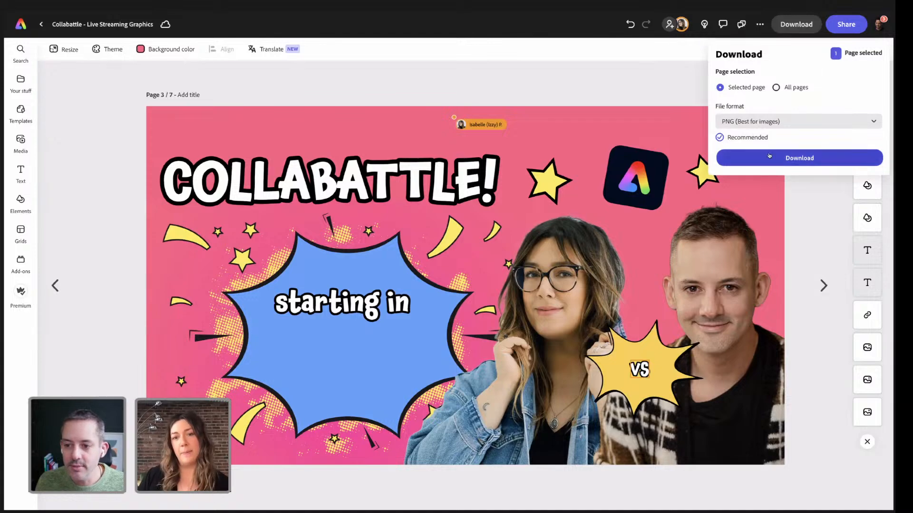
{"action": "left_click", "coordinate": [770, 158]}
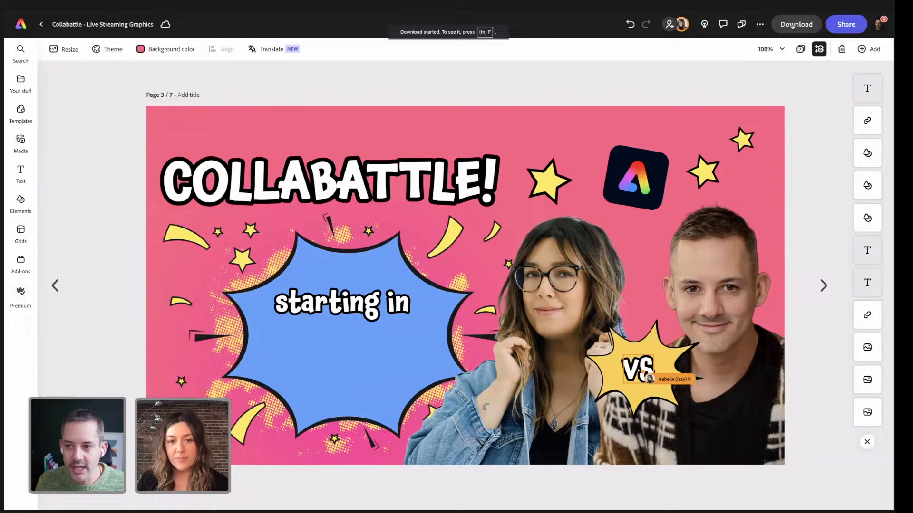
{"action": "left_click", "coordinate": [792, 26]}
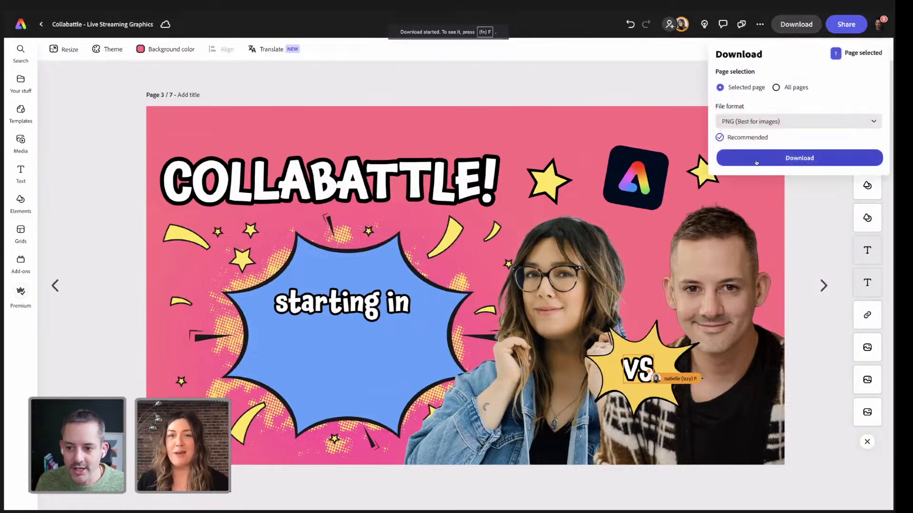
{"action": "left_click", "coordinate": [756, 160]}
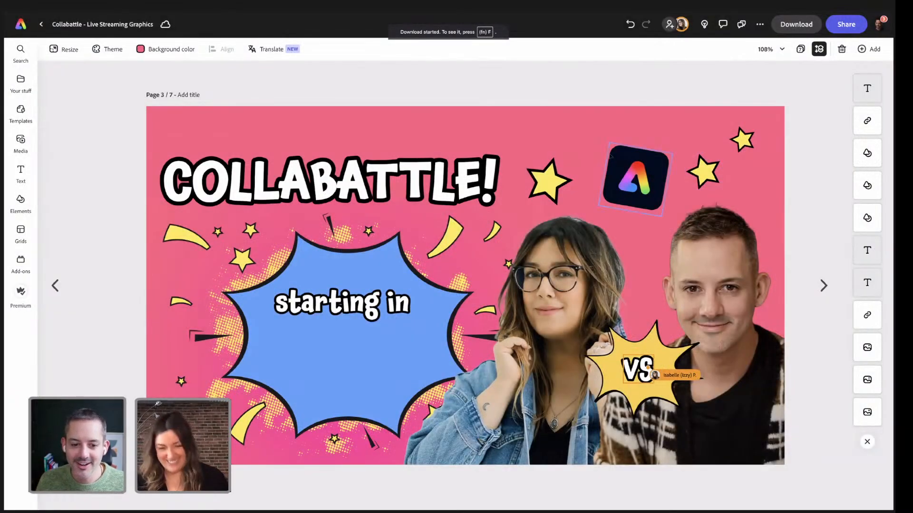
Switch to Ecamm Live, add Collabattle-3 (2).png as an image overlay in the Countdown scene, and stack it directly above overlay.png.
{"action": "key", "text": "ctrl+Right"}
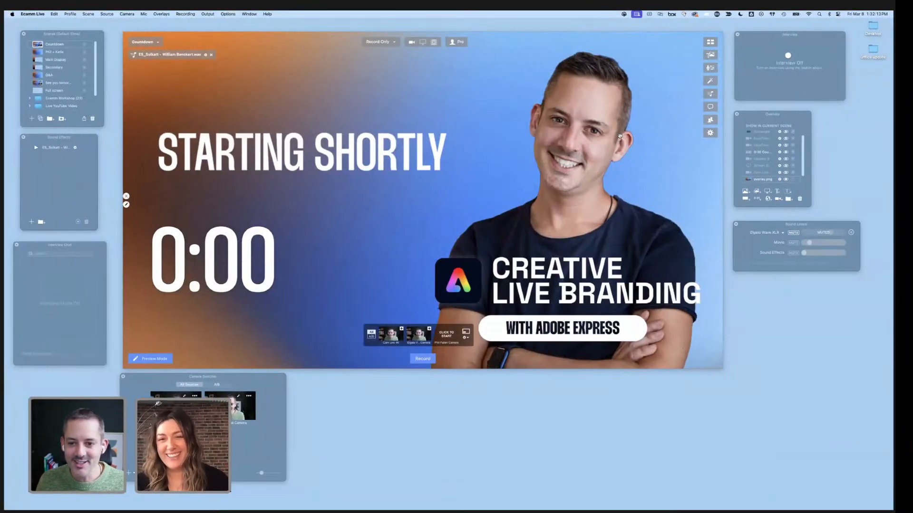
{"action": "left_click", "coordinate": [745, 191]}
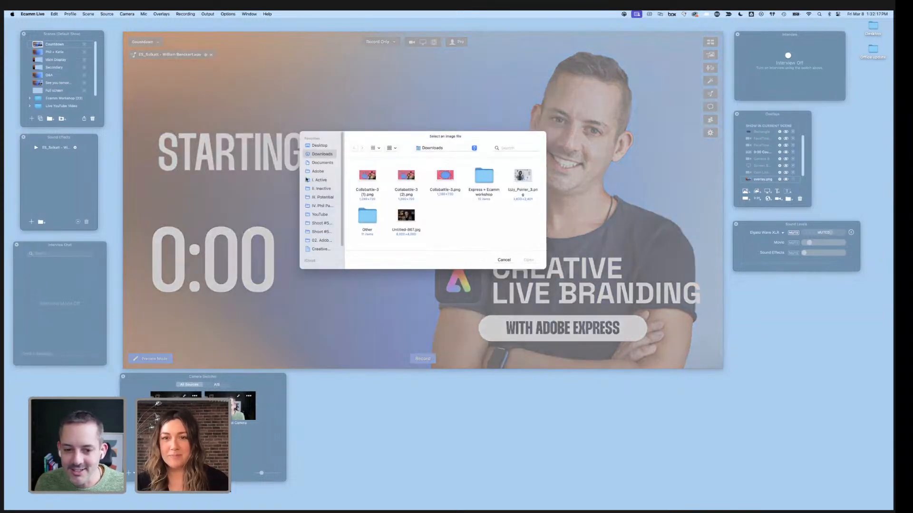
{"action": "left_click", "coordinate": [406, 177]}
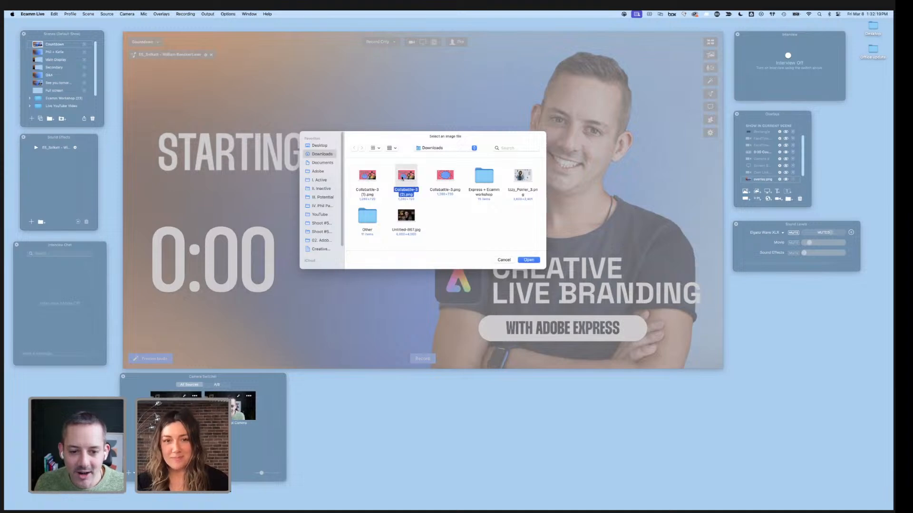
{"action": "key", "text": "space"}
{"action": "key", "text": "space"}
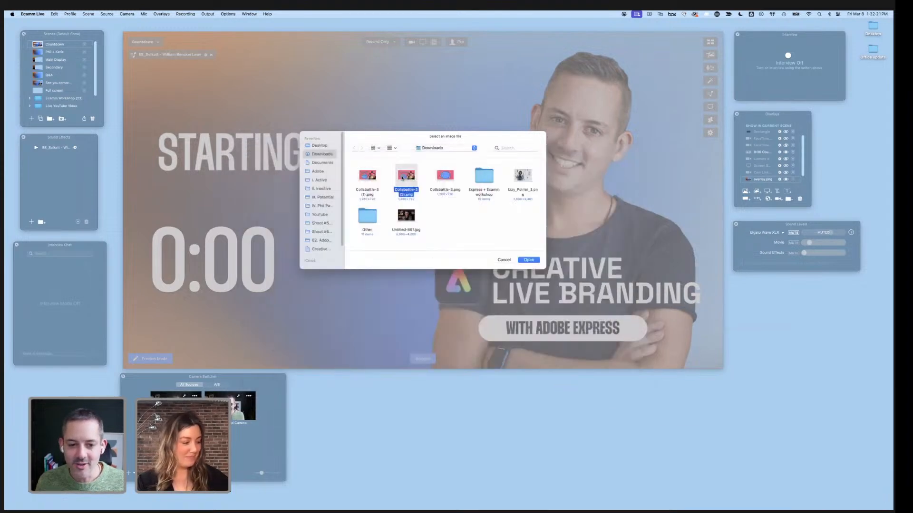
{"action": "key", "text": "Return"}
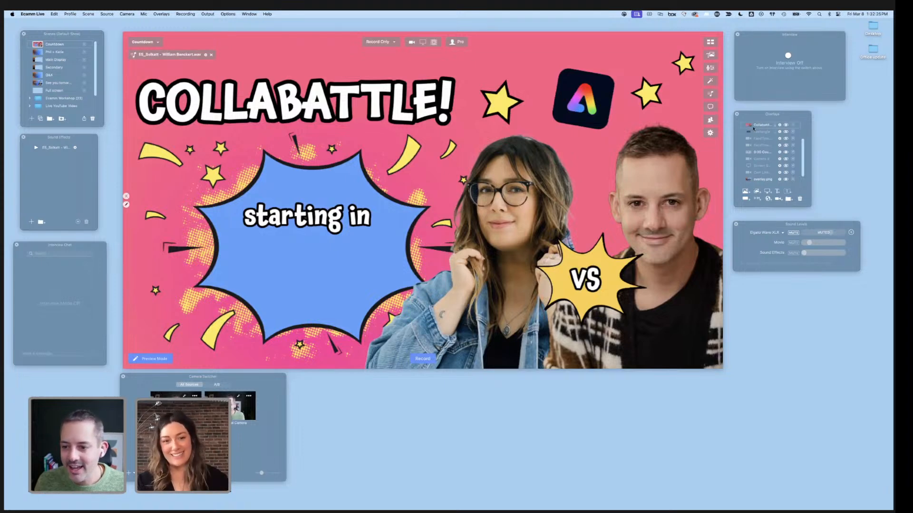
{"action": "left_click_drag", "start_coordinate": [760, 125], "coordinate": [757, 174]}
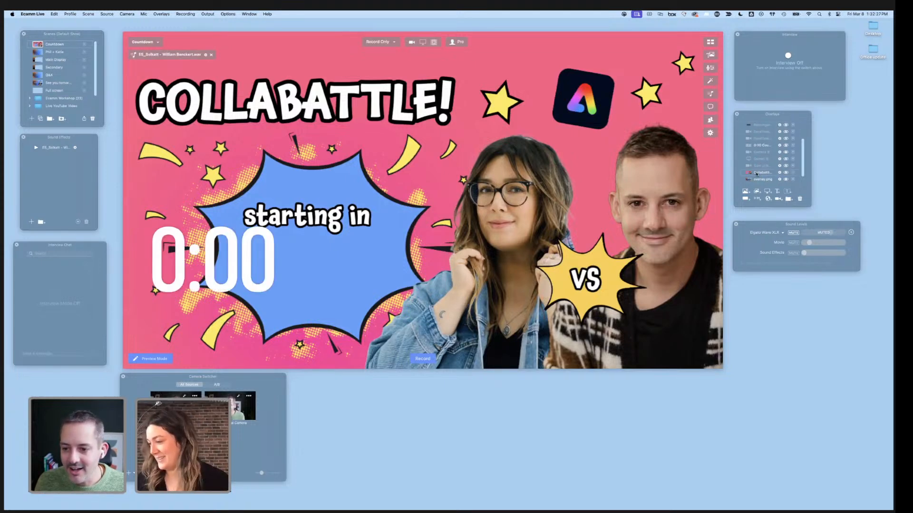
Move the countdown timer into the blue burst beneath "starting in" and shrink it to fit there.
{"action": "left_click_drag", "start_coordinate": [207, 289], "coordinate": [296, 296]}
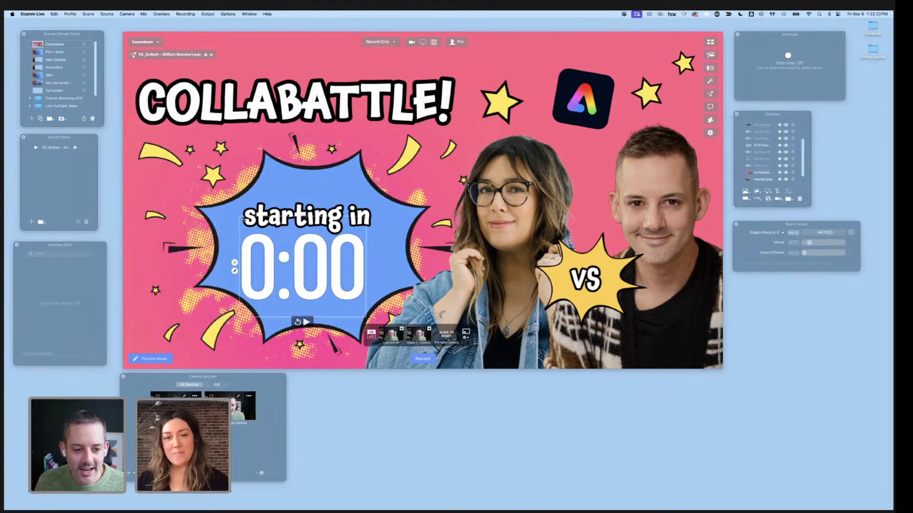
{"action": "left_click_drag", "start_coordinate": [243, 219], "coordinate": [291, 259]}
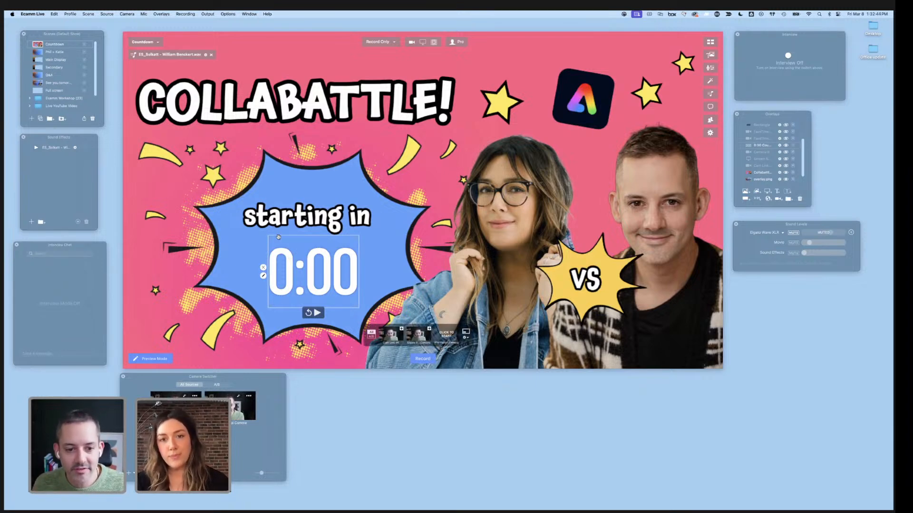
{"action": "left_click_drag", "start_coordinate": [340, 281], "coordinate": [341, 279]}
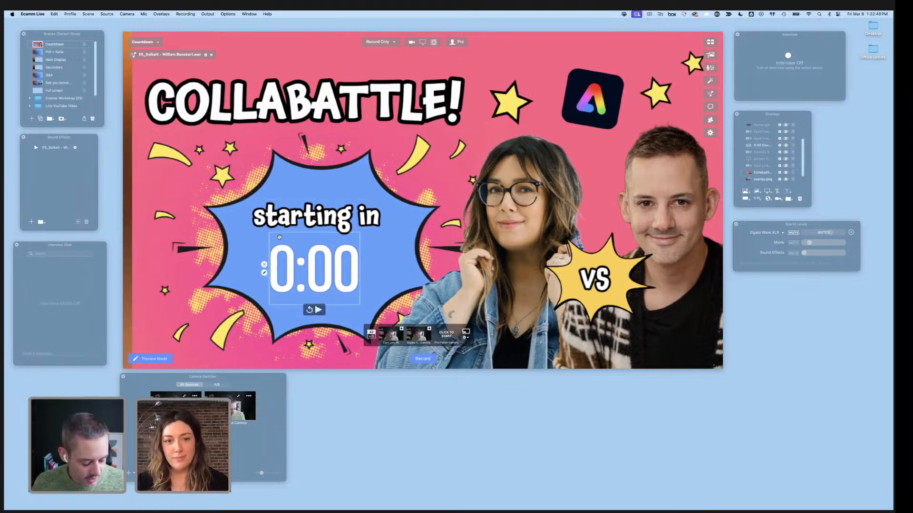
{"action": "left_click_drag", "start_coordinate": [359, 234], "coordinate": [323, 258]}
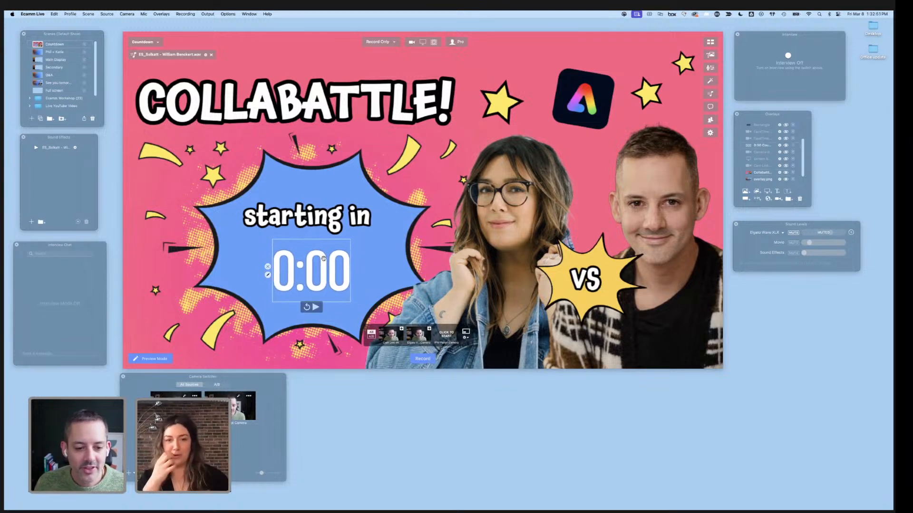
Set the countdown timer's border to Color, increase its border width, and close the overlay settings.
{"action": "left_click", "coordinate": [267, 275]}
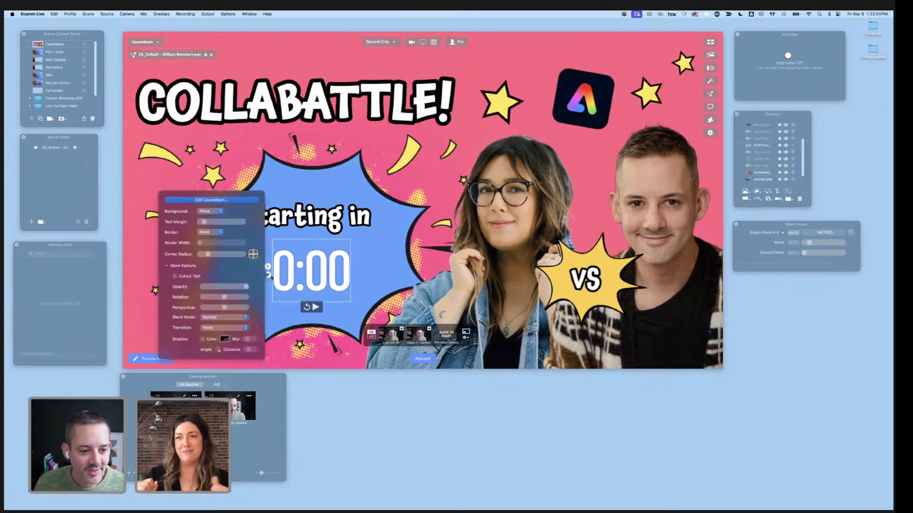
{"action": "left_click", "coordinate": [220, 232]}
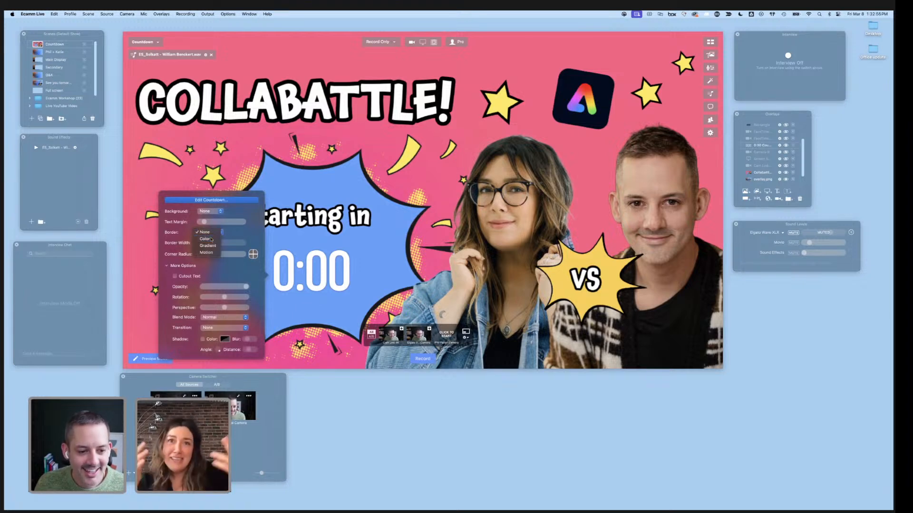
{"action": "left_click", "coordinate": [209, 239]}
{"action": "left_click", "coordinate": [221, 233]}
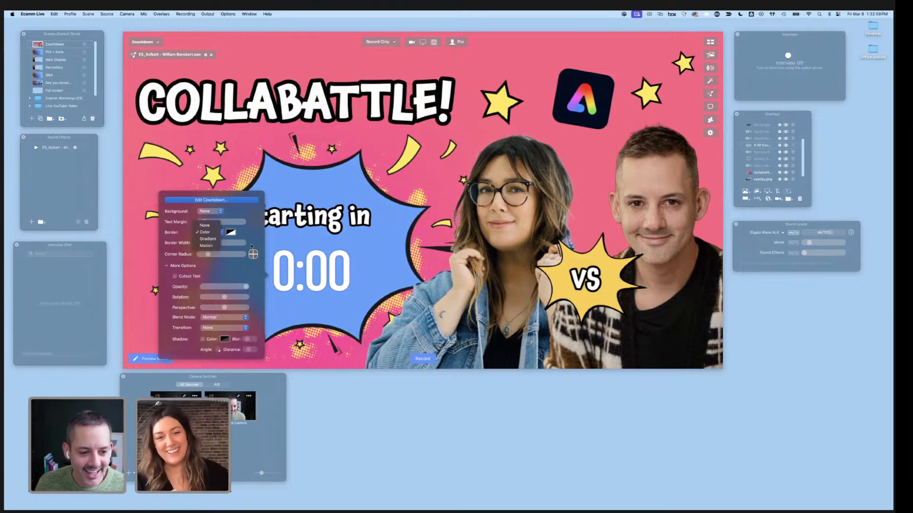
{"action": "left_click", "coordinate": [256, 243]}
{"action": "left_click_drag", "start_coordinate": [200, 243], "coordinate": [215, 245]}
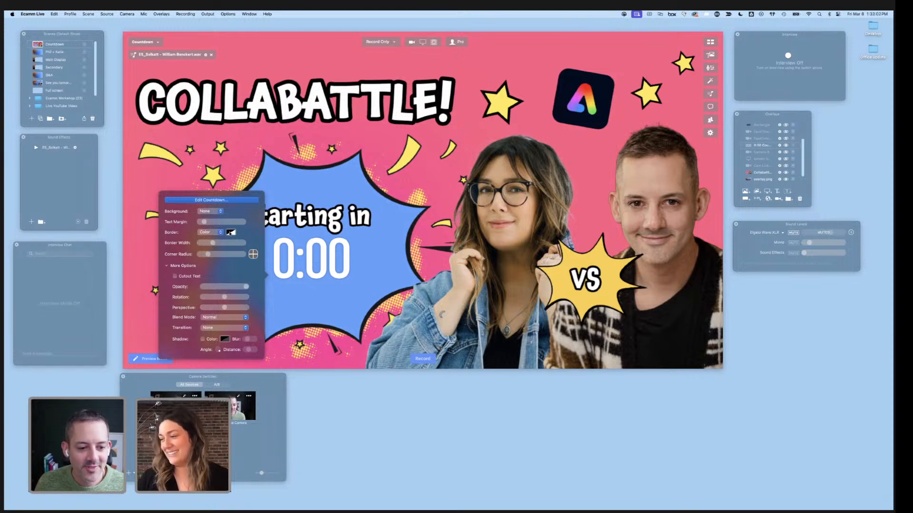
{"action": "left_click", "coordinate": [221, 232]}
{"action": "left_click", "coordinate": [220, 232]}
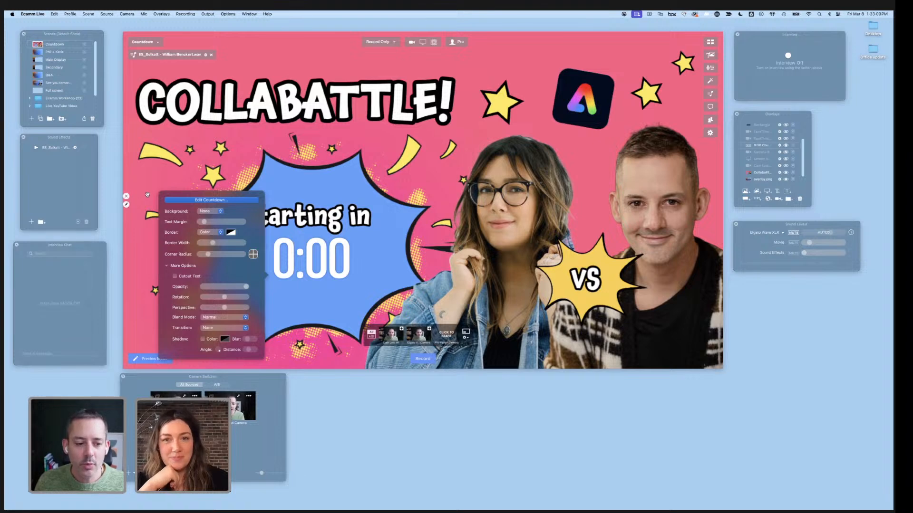
{"action": "left_click", "coordinate": [248, 182]}
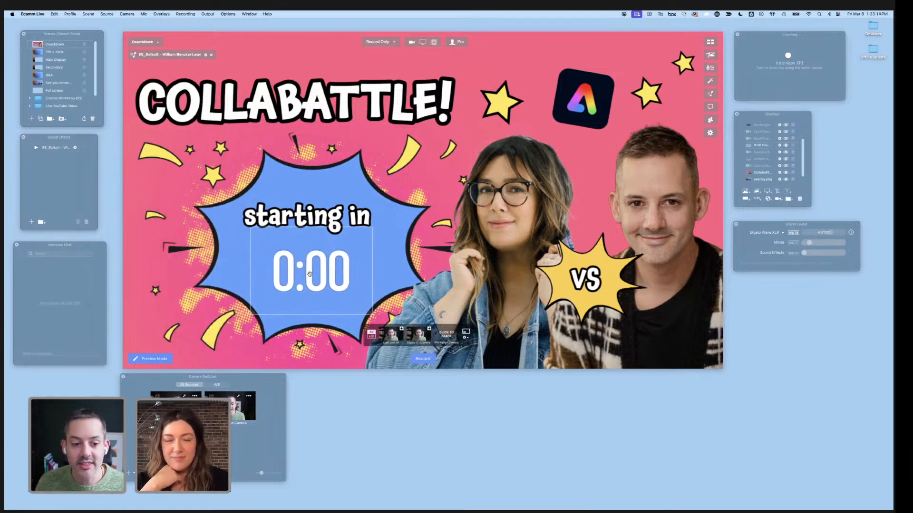
Switch to Adobe Express and open the approval comment on page 3 from the account's notifications.
{"action": "mouse_move", "coordinate": [308, 274]}
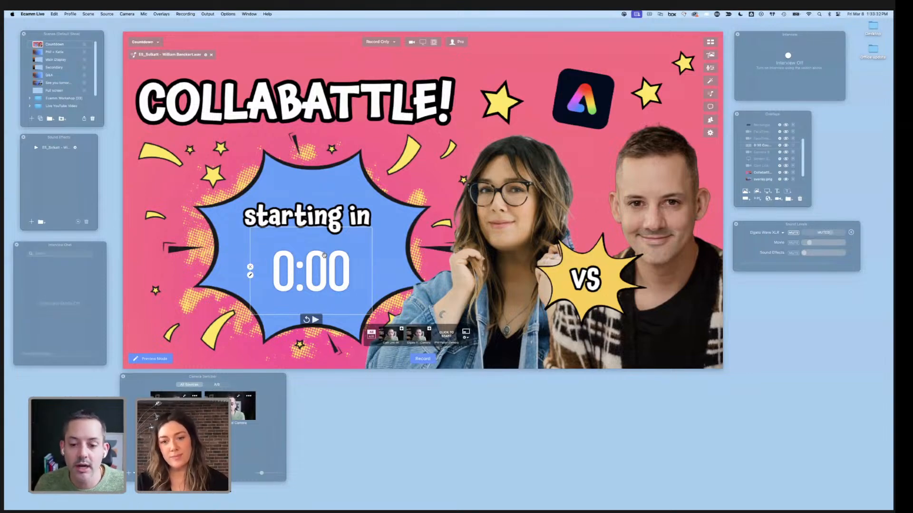
{"action": "key", "text": "ctrl+Left"}
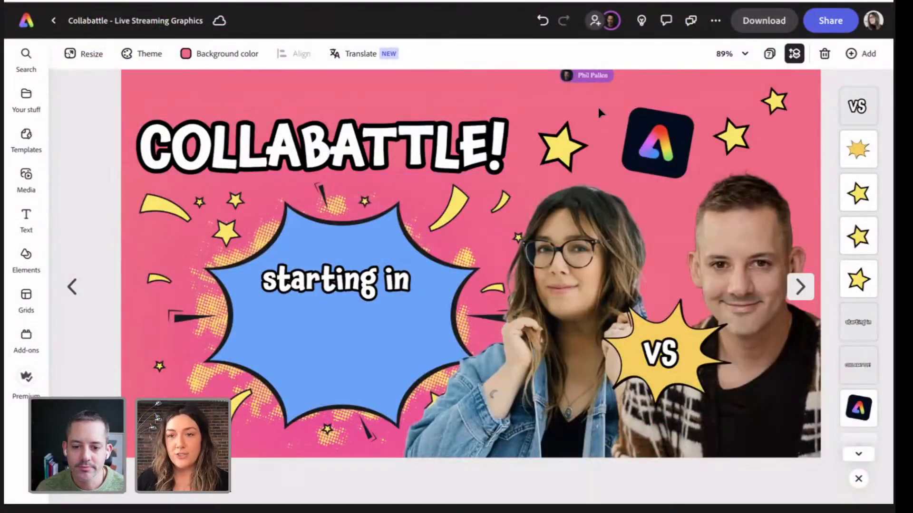
{"action": "left_click", "coordinate": [874, 23]}
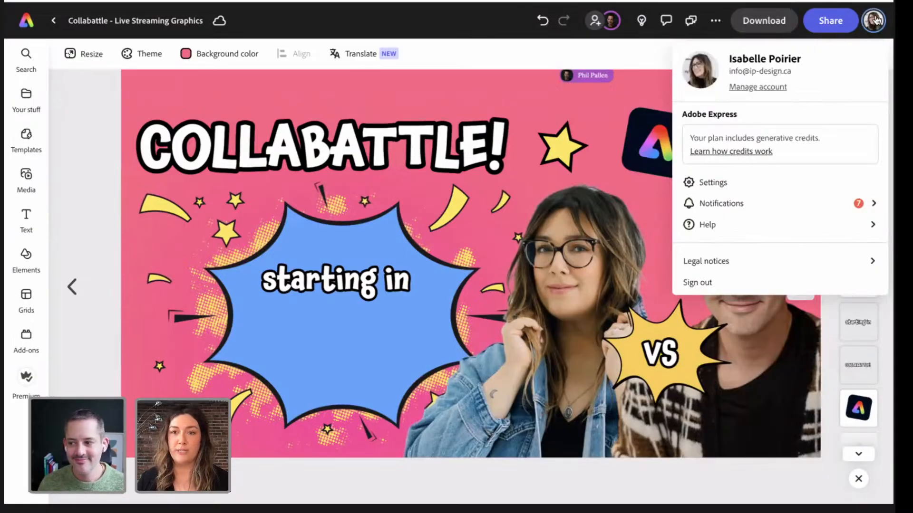
{"action": "left_click", "coordinate": [848, 206]}
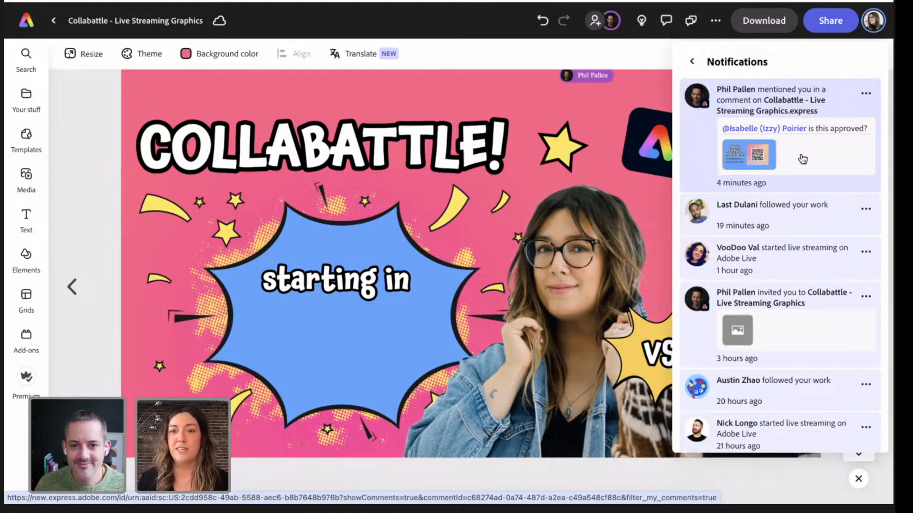
{"action": "left_click", "coordinate": [736, 172]}
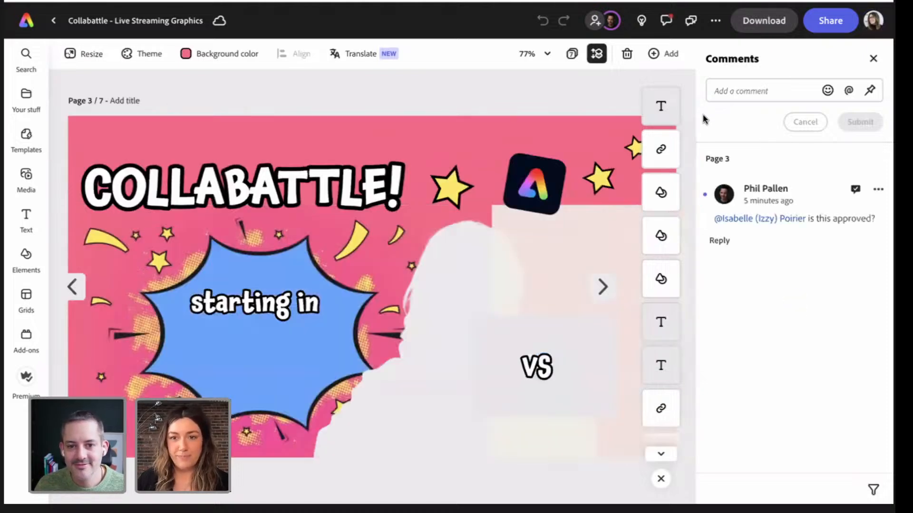
Reply "Absolutely!! Ready to rock and roll!" to the approval comment on page 3 and close the comments.
{"action": "left_click", "coordinate": [727, 199]}
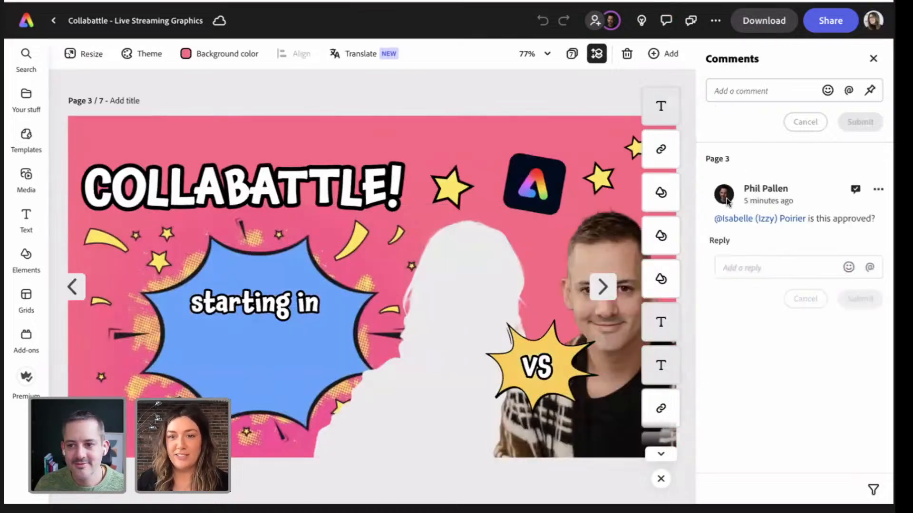
{"action": "left_click", "coordinate": [736, 268]}
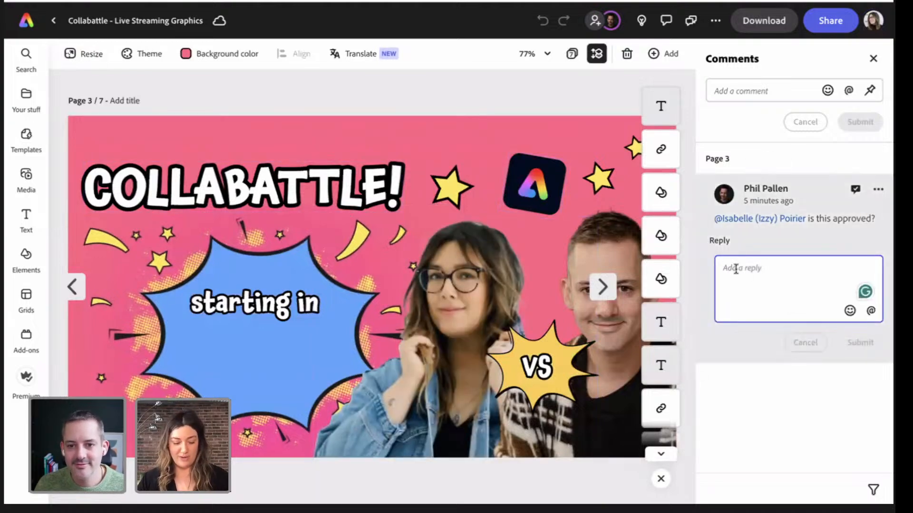
{"action": "type", "text": "Abso"}
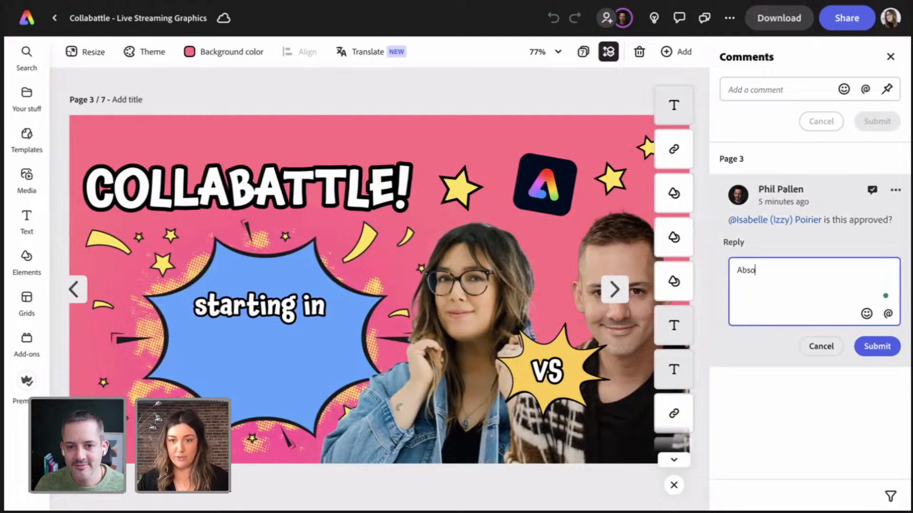
{"action": "type", "text": "lut"}
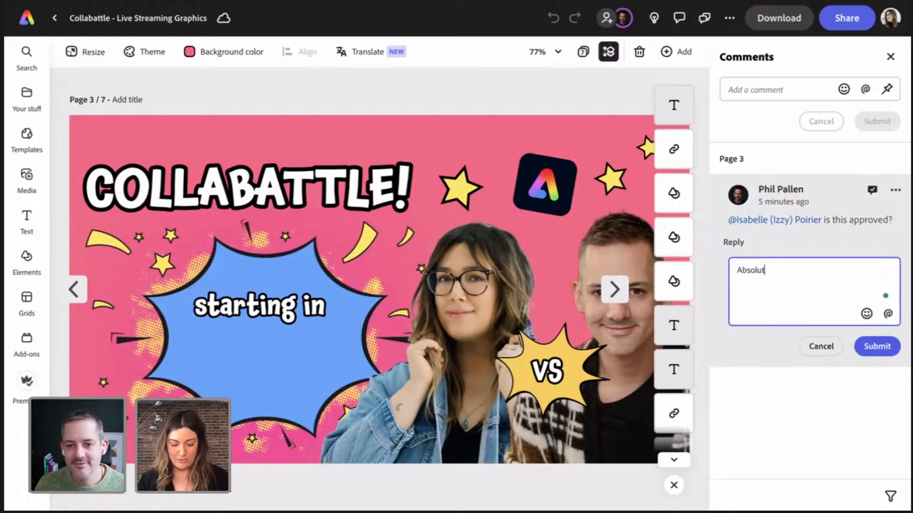
{"action": "type", "text": "ely!!"}
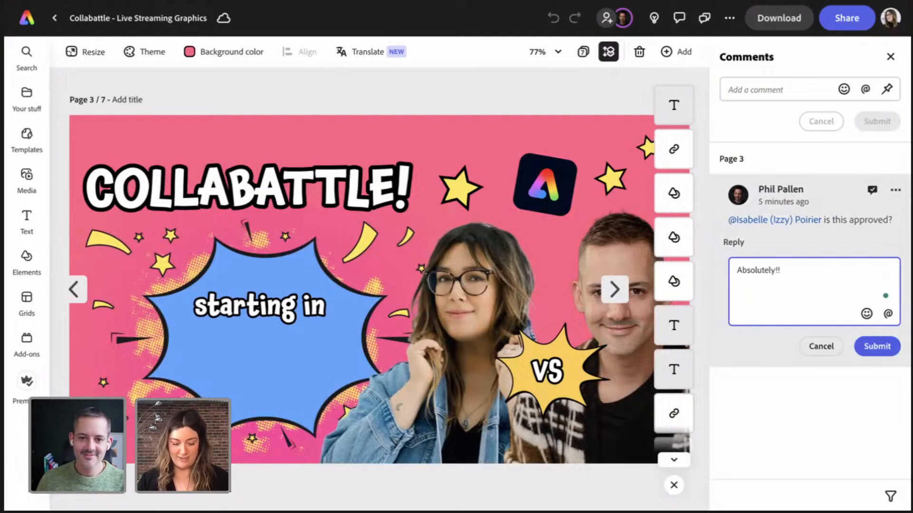
{"action": "type", "text": " Ready to rock and"}
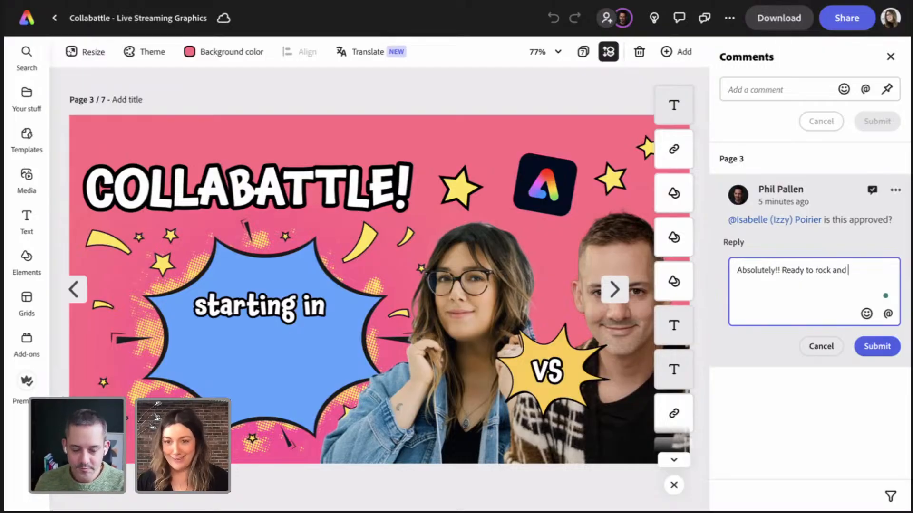
{"action": "type", "text": " roll!"}
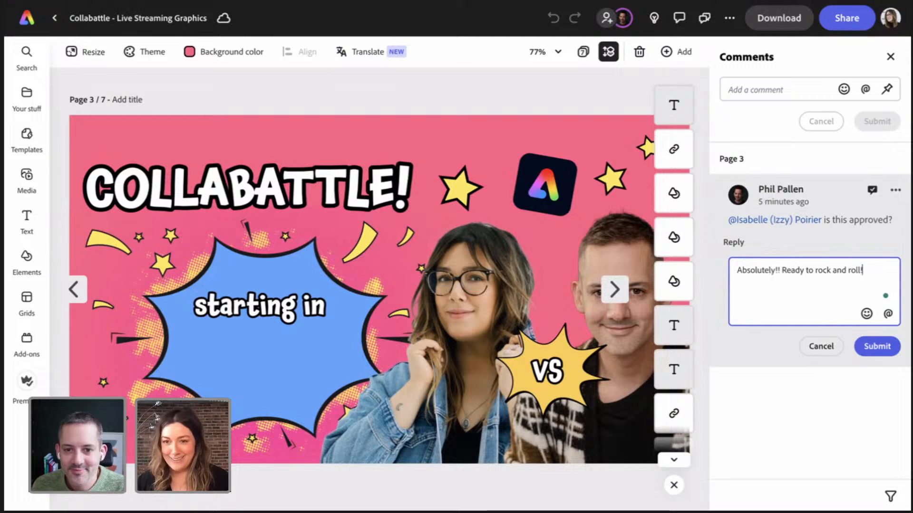
{"action": "left_click", "coordinate": [874, 346]}
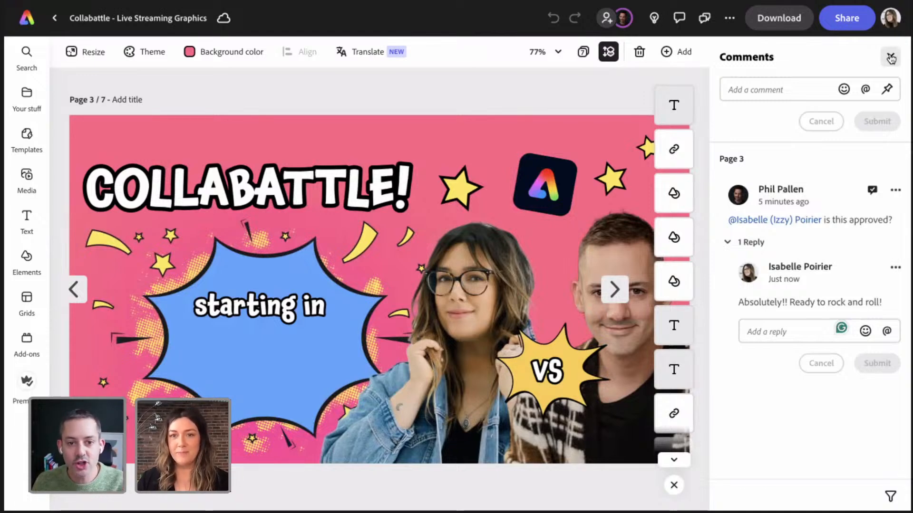
{"action": "left_click", "coordinate": [890, 58]}
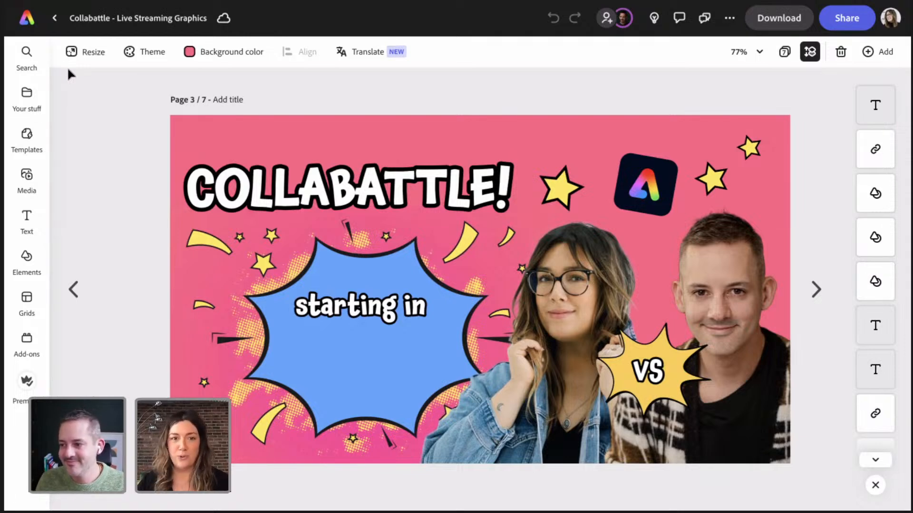
Check the resize options and duplicate page 3 from the overview of all pages.
{"action": "left_click", "coordinate": [90, 57]}
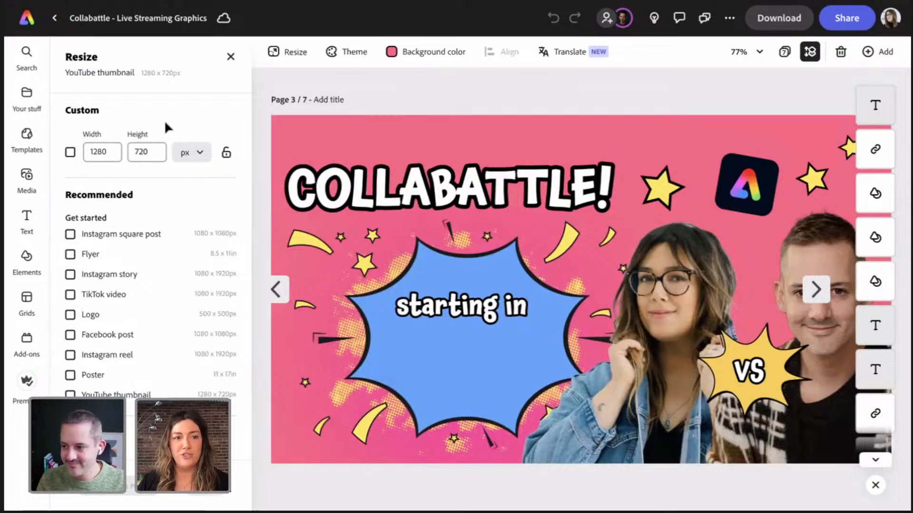
{"action": "left_click", "coordinate": [230, 59]}
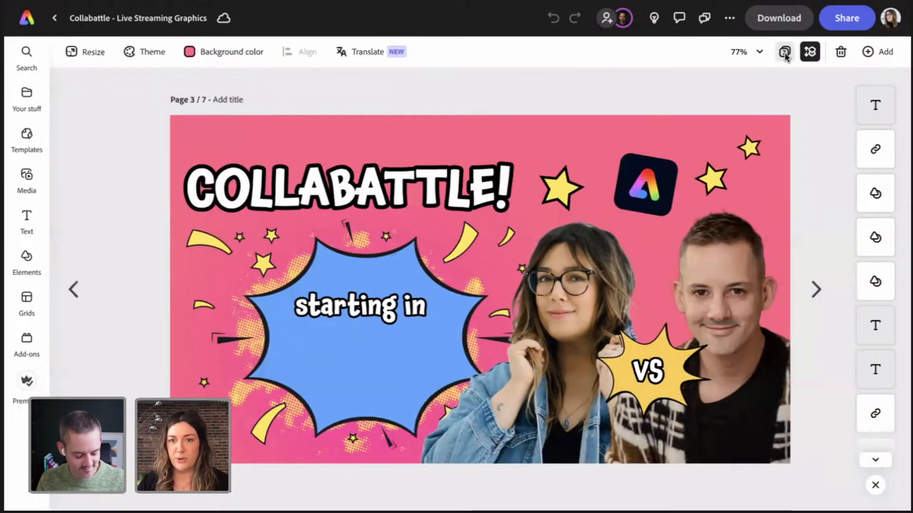
{"action": "left_click", "coordinate": [784, 52]}
{"action": "scroll", "coordinate": [482, 205], "scroll_direction": "down", "scroll_amount": 1}
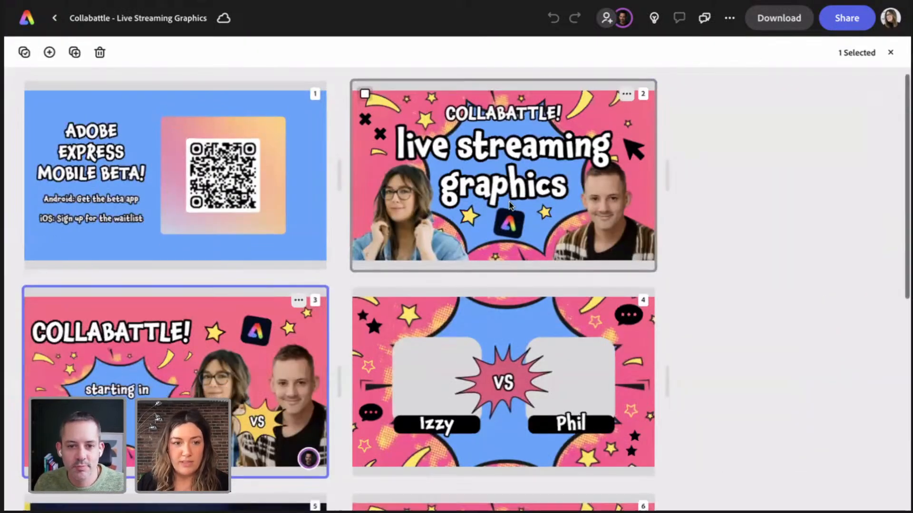
{"action": "left_click", "coordinate": [298, 249]}
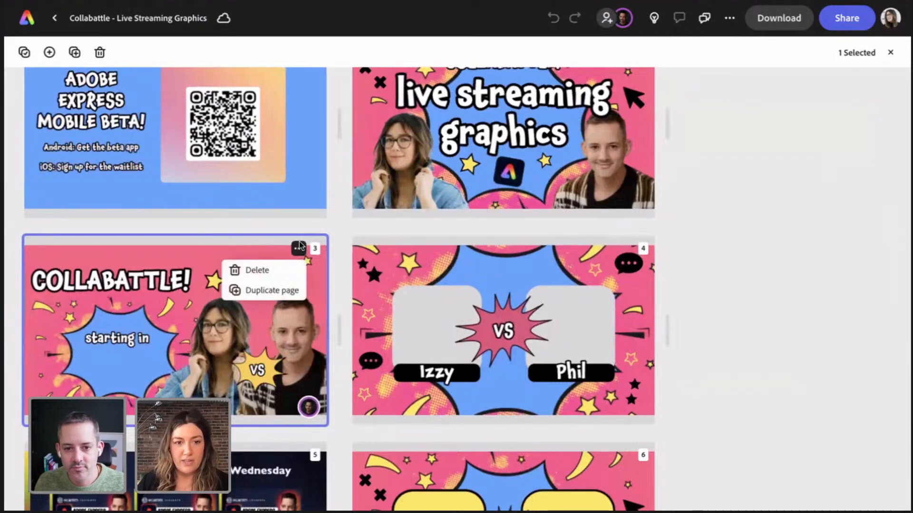
{"action": "left_click", "coordinate": [281, 290]}
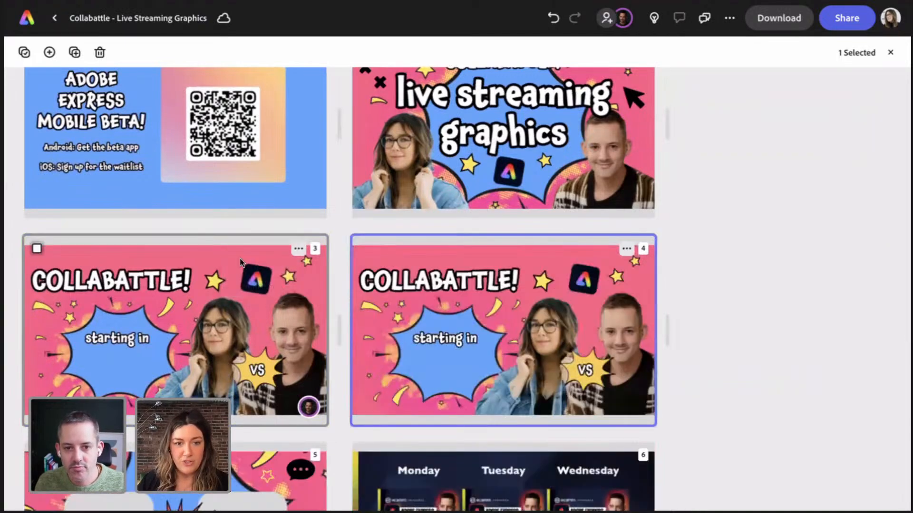
Resize the duplicated "starting in" page 4 to the Instagram story format.
{"action": "double_click", "coordinate": [550, 258]}
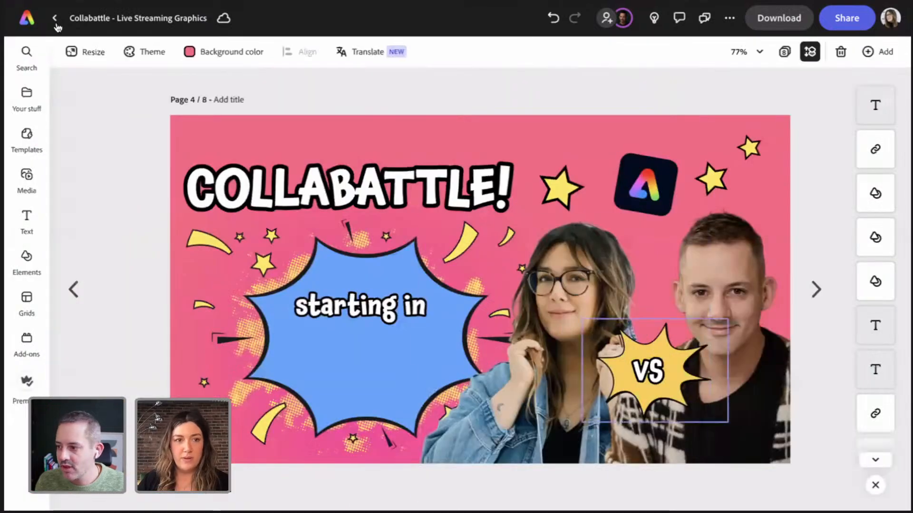
{"action": "left_click", "coordinate": [88, 54]}
{"action": "left_click", "coordinate": [100, 151]}
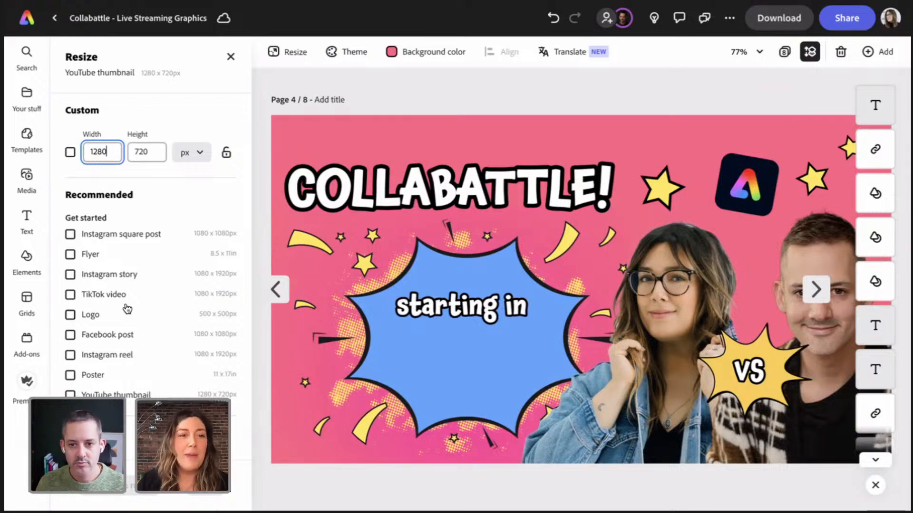
{"action": "left_click", "coordinate": [70, 275]}
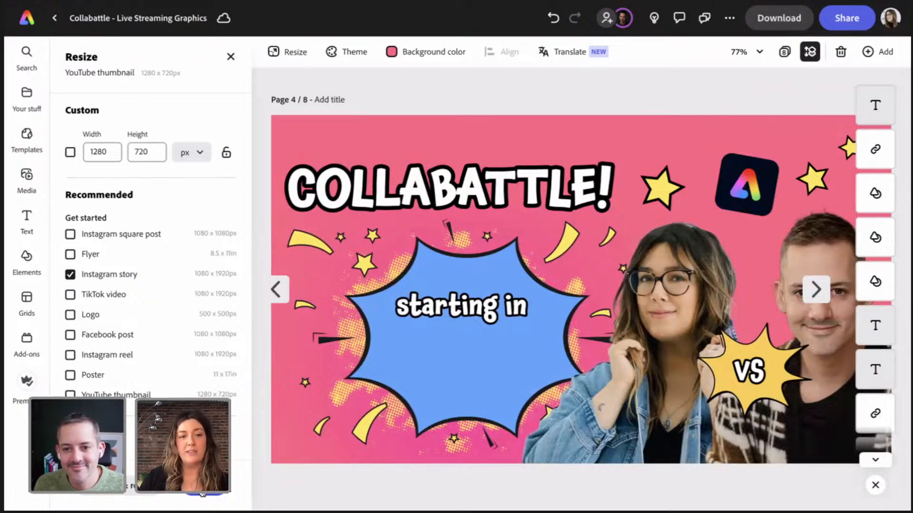
{"action": "left_click", "coordinate": [204, 492]}
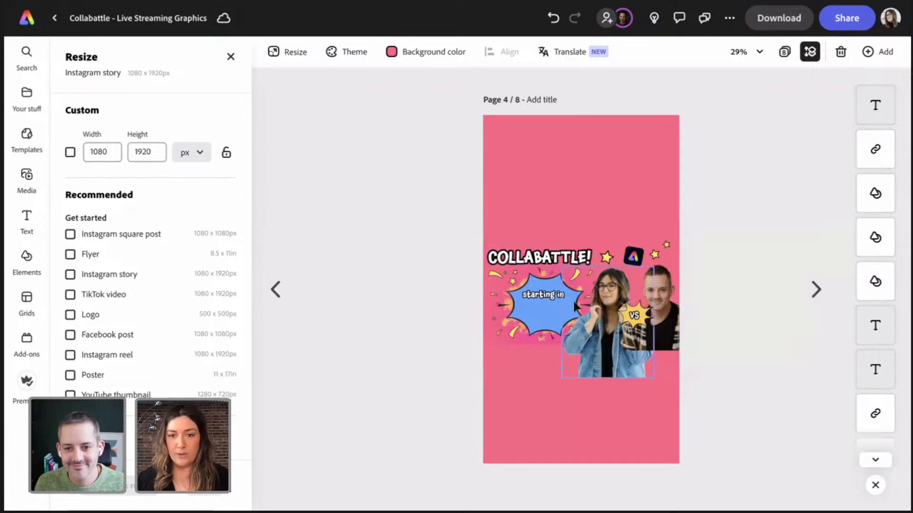
Move the COLLABATTLE! title to the upper part of the page and place the burst image directly beneath it.
{"action": "left_click_drag", "start_coordinate": [505, 214], "coordinate": [683, 373]}
{"action": "mouse_move", "coordinate": [484, 240]}
{"action": "left_mouse_down"}
{"action": "mouse_move", "coordinate": [330, 173]}
{"action": "mouse_move", "coordinate": [490, 240]}
{"action": "mouse_move", "coordinate": [461, 227]}
{"action": "mouse_move", "coordinate": [480, 237]}
{"action": "left_mouse_up"}
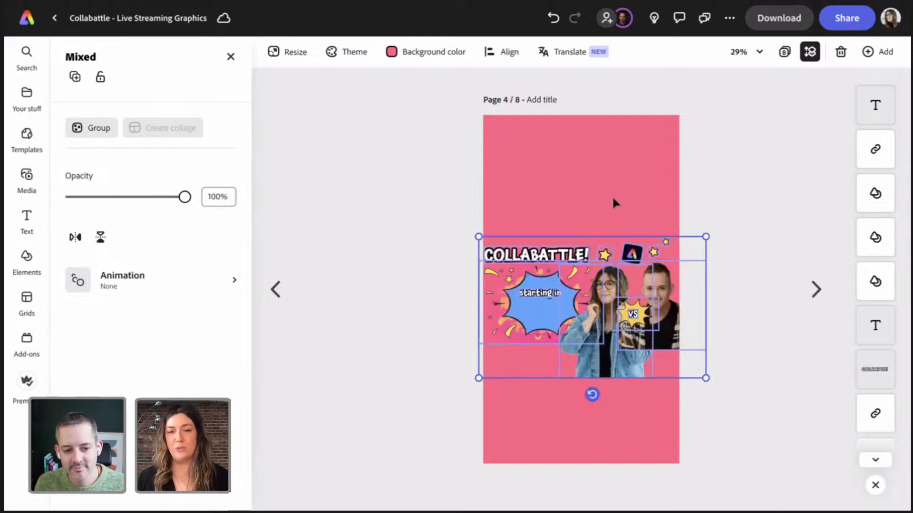
{"action": "left_click", "coordinate": [716, 227]}
{"action": "left_click_drag", "start_coordinate": [569, 253], "coordinate": [576, 155]}
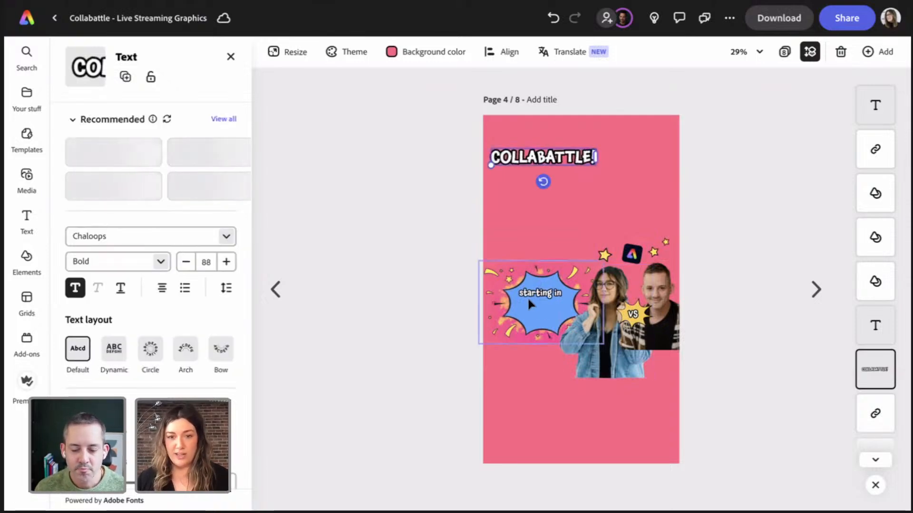
{"action": "left_click_drag", "start_coordinate": [528, 311], "coordinate": [541, 219]}
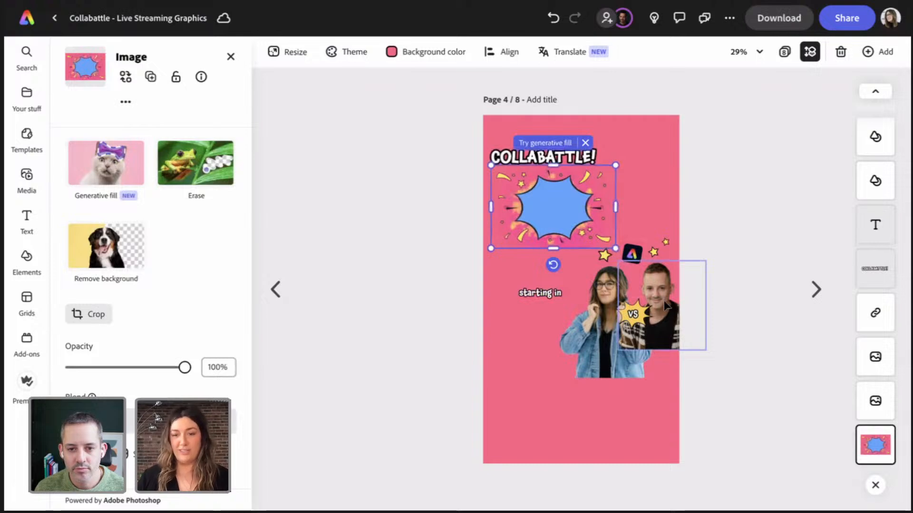
Delete the man's photo and move the "starting in" text to the right of the burst image.
{"action": "left_click", "coordinate": [682, 303]}
{"action": "key", "text": "Delete"}
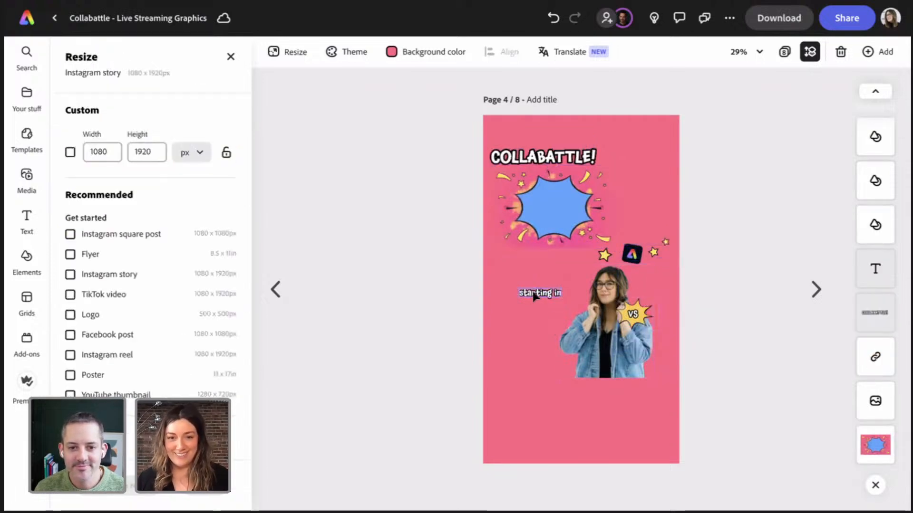
{"action": "left_click_drag", "start_coordinate": [535, 294], "coordinate": [638, 208]}
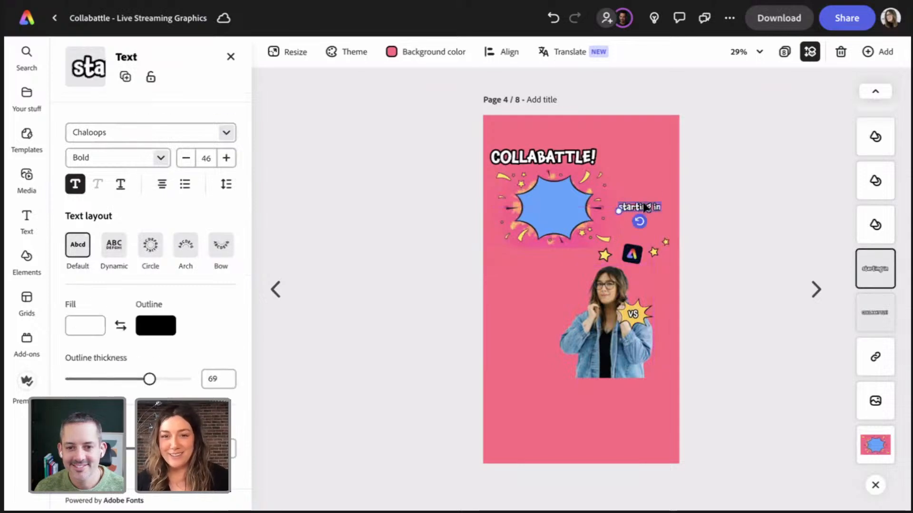
Move the woman's photo to the lower left of the page and the VS badge just above the "starting in" text.
{"action": "left_click_drag", "start_coordinate": [601, 337], "coordinate": [527, 350]}
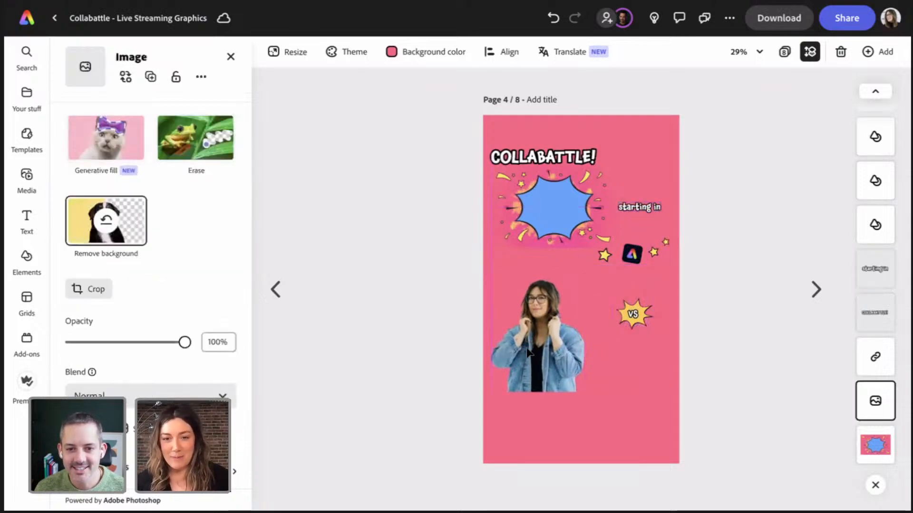
{"action": "left_click", "coordinate": [627, 325]}
{"action": "left_click_drag", "start_coordinate": [628, 325], "coordinate": [647, 183]}
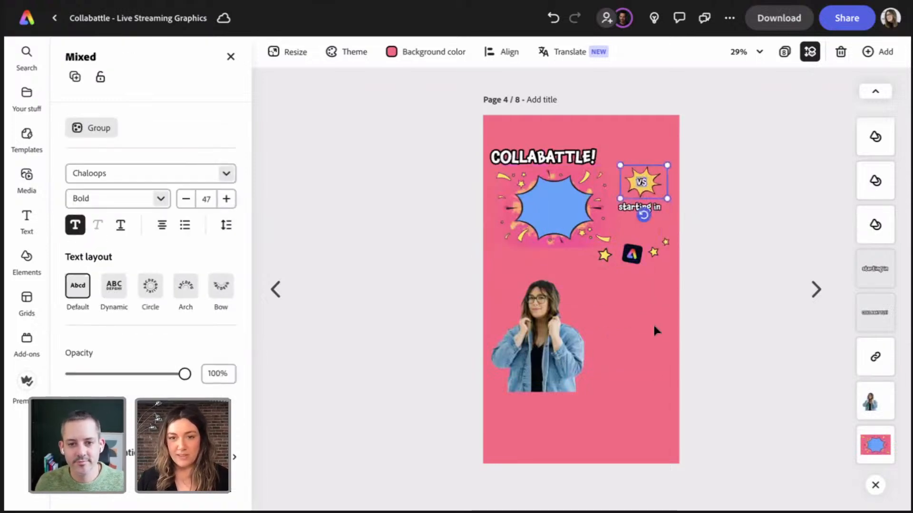
{"action": "left_click", "coordinate": [643, 350]}
Rotate the burst image a quarter turn to portrait and enlarge it to about the full page height.
{"action": "left_click", "coordinate": [575, 236]}
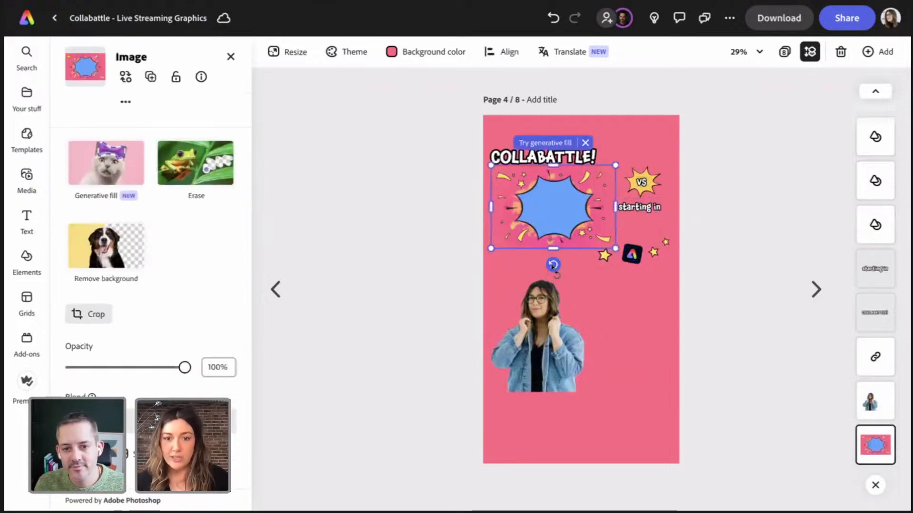
{"action": "left_click_drag", "start_coordinate": [554, 268], "coordinate": [494, 211]}
{"action": "left_click_drag", "start_coordinate": [557, 225], "coordinate": [738, 444]}
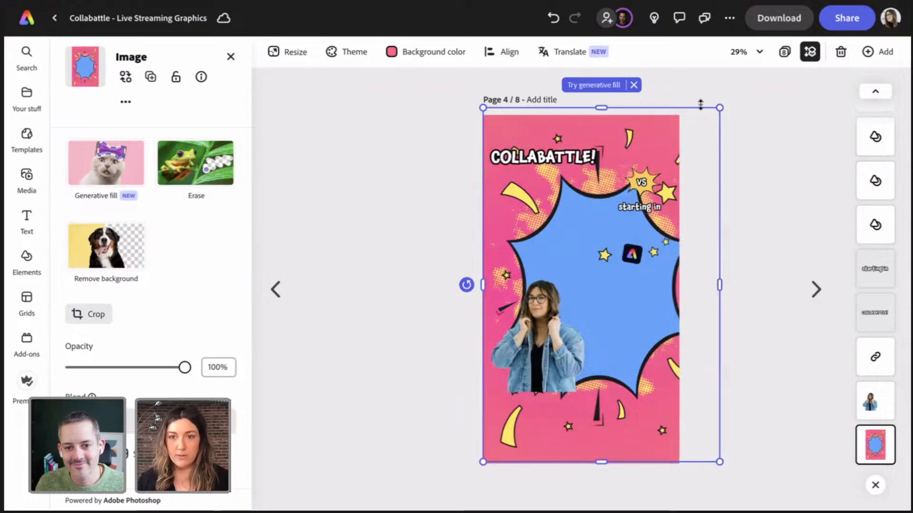
Enlarge the burst image beyond all page edges and centre it on the page.
{"action": "left_click", "coordinate": [745, 53]}
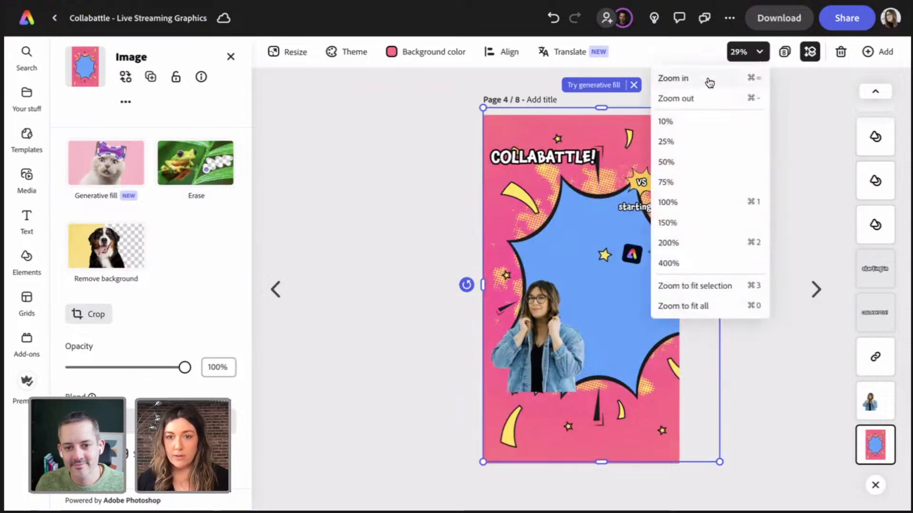
{"action": "left_click", "coordinate": [683, 98]}
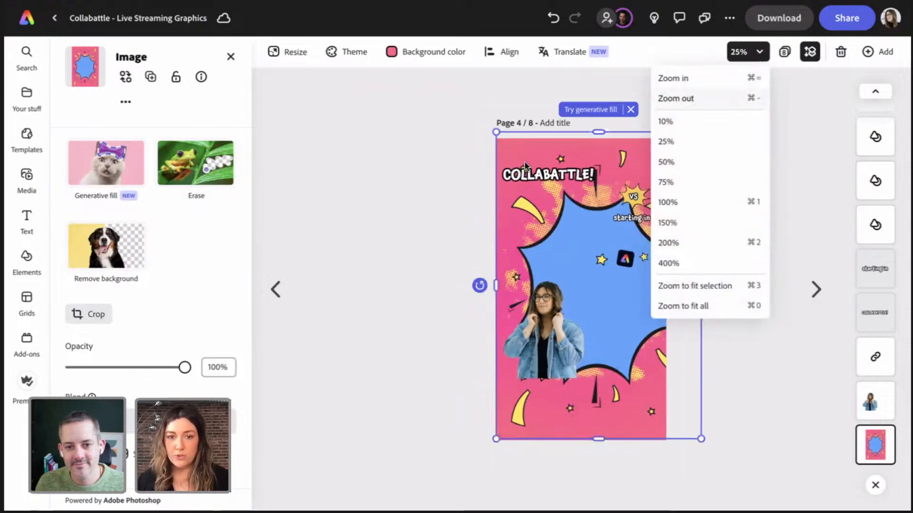
{"action": "left_click", "coordinate": [696, 102]}
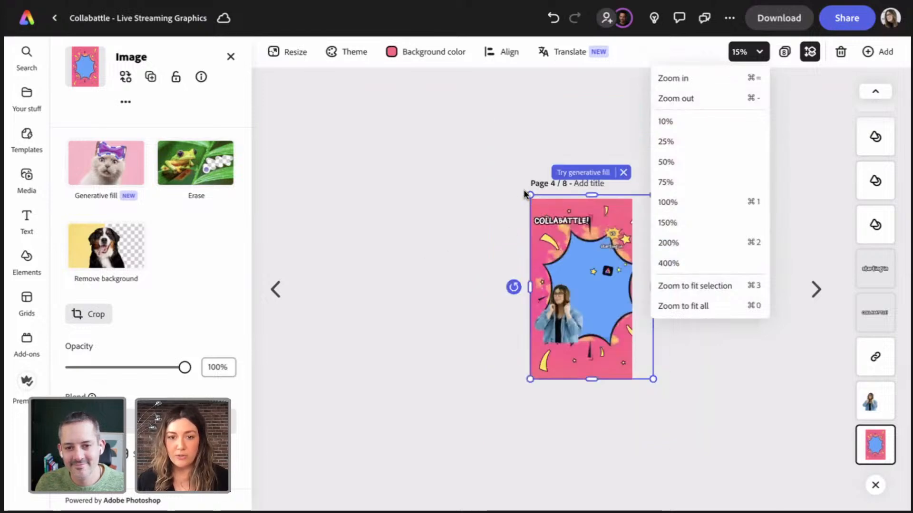
{"action": "left_click_drag", "start_coordinate": [529, 194], "coordinate": [477, 158]}
{"action": "left_click_drag", "start_coordinate": [654, 378], "coordinate": [662, 392]}
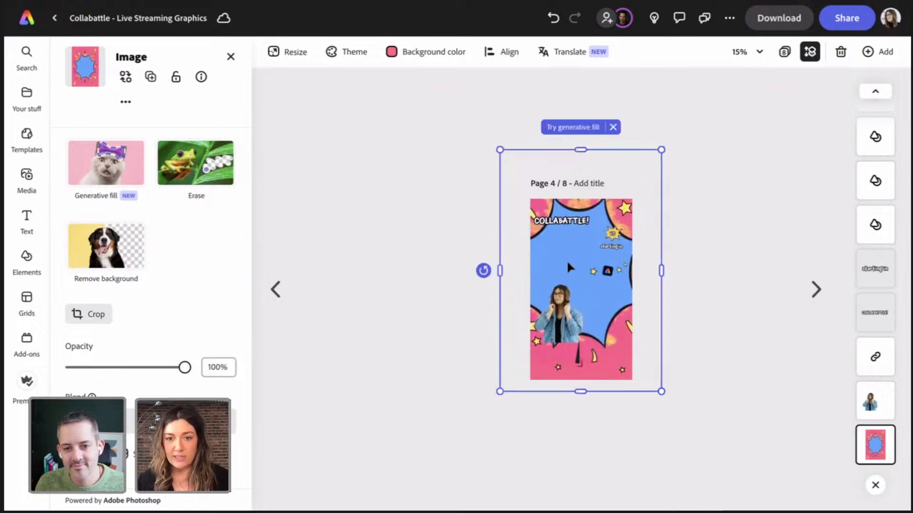
{"action": "mouse_move", "coordinate": [568, 266]}
{"action": "left_mouse_down"}
{"action": "mouse_move", "coordinate": [564, 273]}
{"action": "mouse_move", "coordinate": [572, 251]}
{"action": "mouse_move", "coordinate": [569, 279]}
{"action": "mouse_move", "coordinate": [566, 267]}
{"action": "left_mouse_up"}
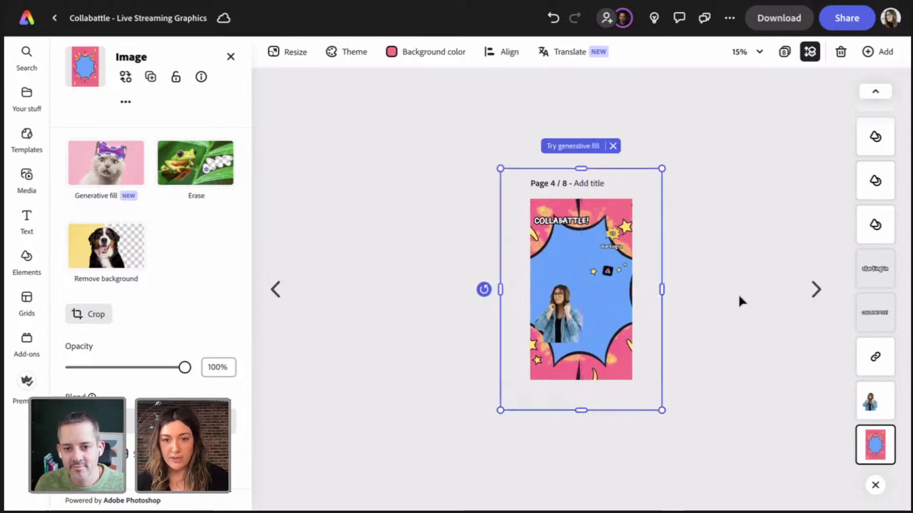
{"action": "left_click", "coordinate": [704, 307]}
{"action": "left_click", "coordinate": [616, 308]}
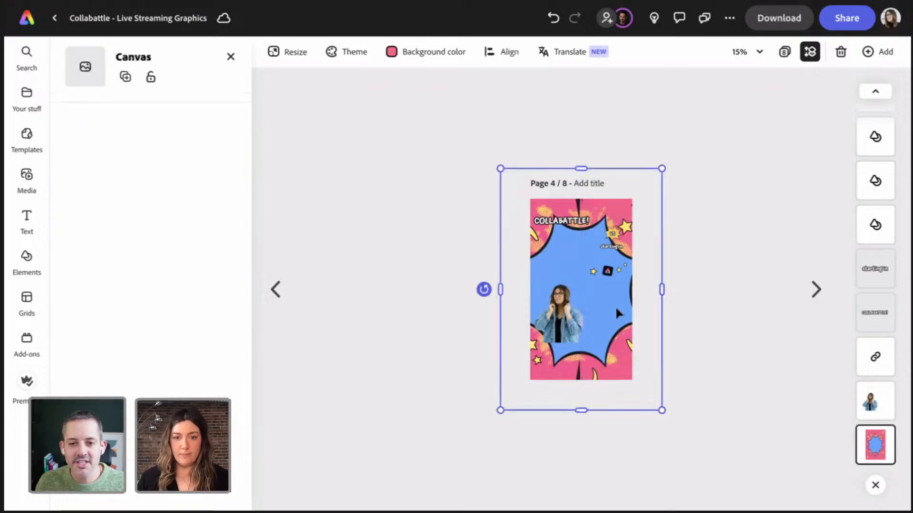
{"action": "left_click", "coordinate": [730, 291]}
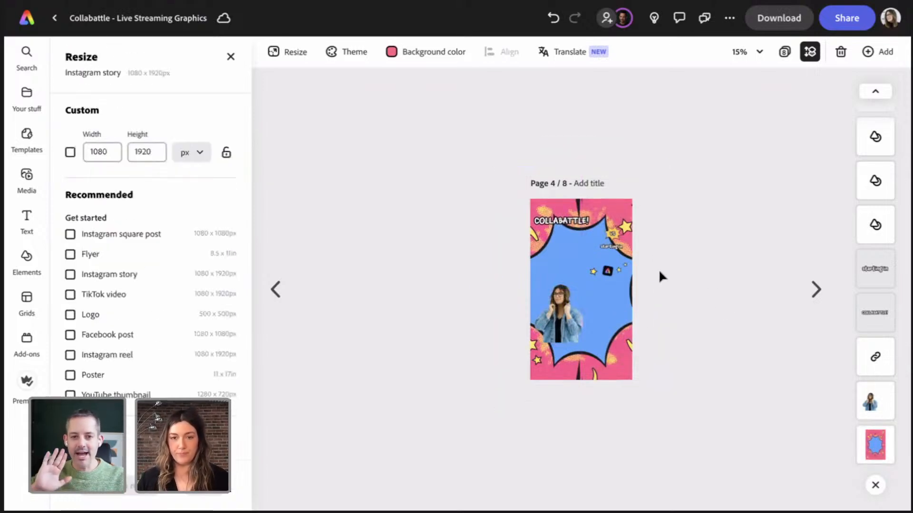
{"action": "left_click", "coordinate": [741, 52]}
{"action": "left_click", "coordinate": [710, 80]}
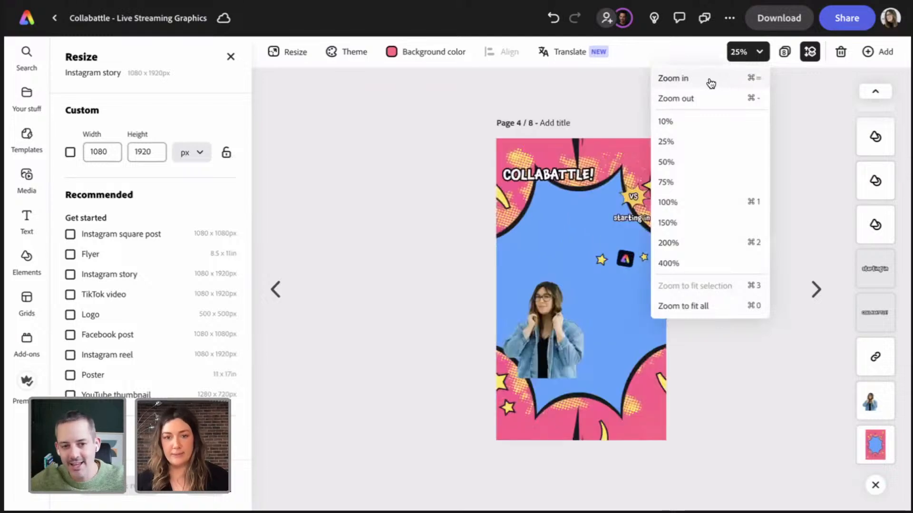
{"action": "left_click", "coordinate": [799, 123]}
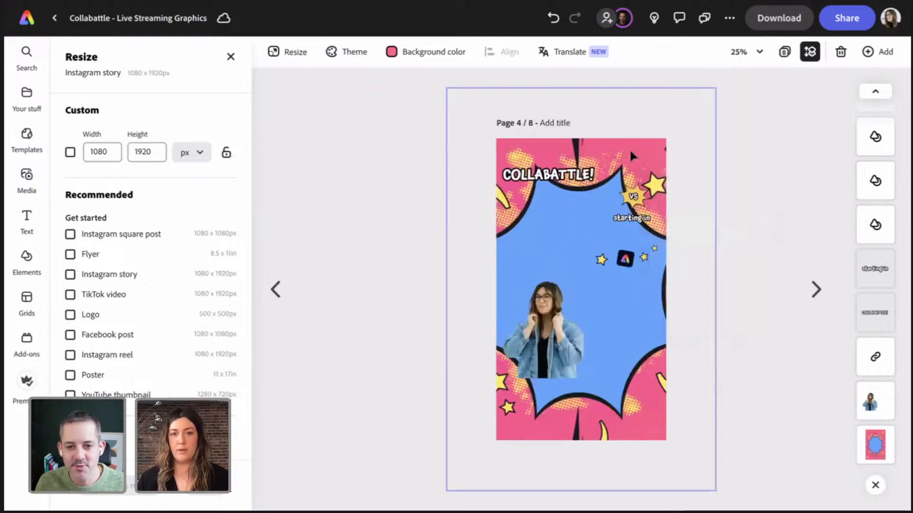
{"action": "left_click", "coordinate": [630, 148]}
{"action": "left_click", "coordinate": [743, 57]}
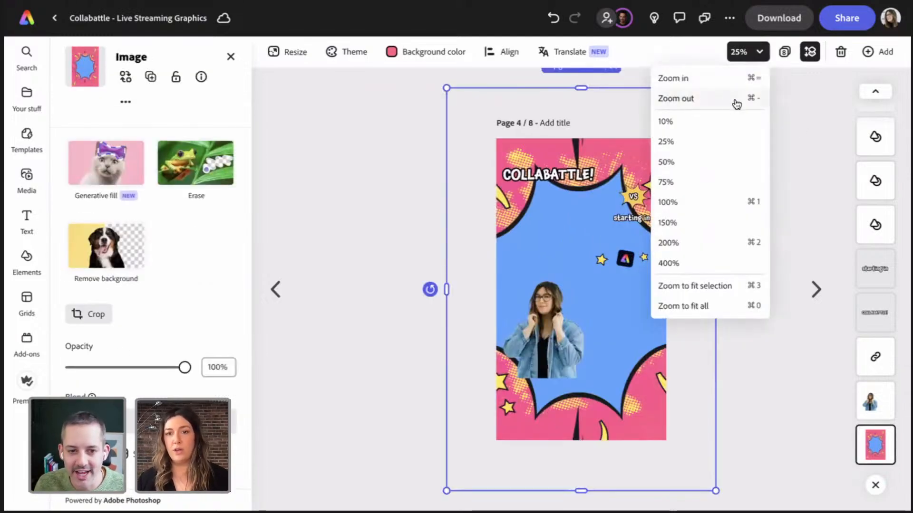
{"action": "left_click", "coordinate": [738, 98]}
Try to resize the burst image by its edges and undo the change.
{"action": "left_click", "coordinate": [628, 169]}
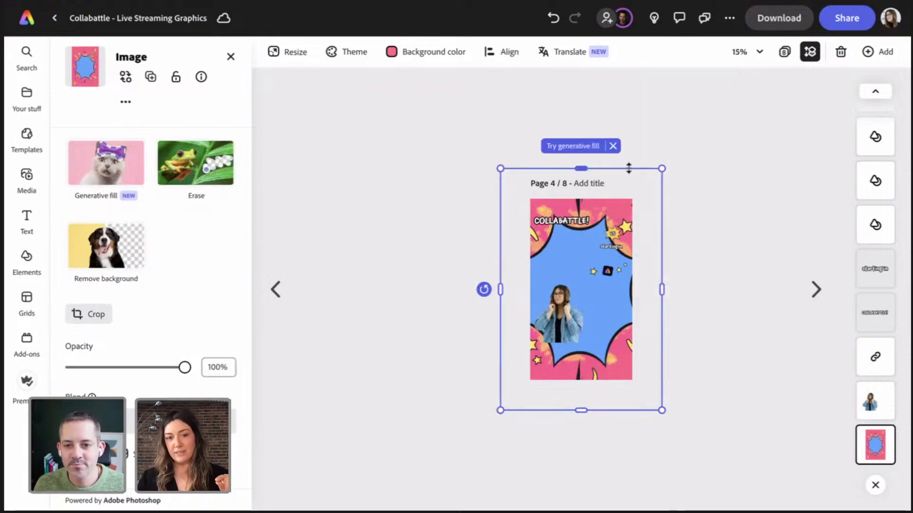
{"action": "left_click_drag", "start_coordinate": [629, 169], "coordinate": [623, 190]}
{"action": "left_click_drag", "start_coordinate": [584, 244], "coordinate": [577, 256]}
{"action": "mouse_move", "coordinate": [660, 288]}
{"action": "left_mouse_down"}
{"action": "mouse_move", "coordinate": [650, 288]}
{"action": "mouse_move", "coordinate": [680, 291]}
{"action": "mouse_move", "coordinate": [656, 287]}
{"action": "left_mouse_up"}
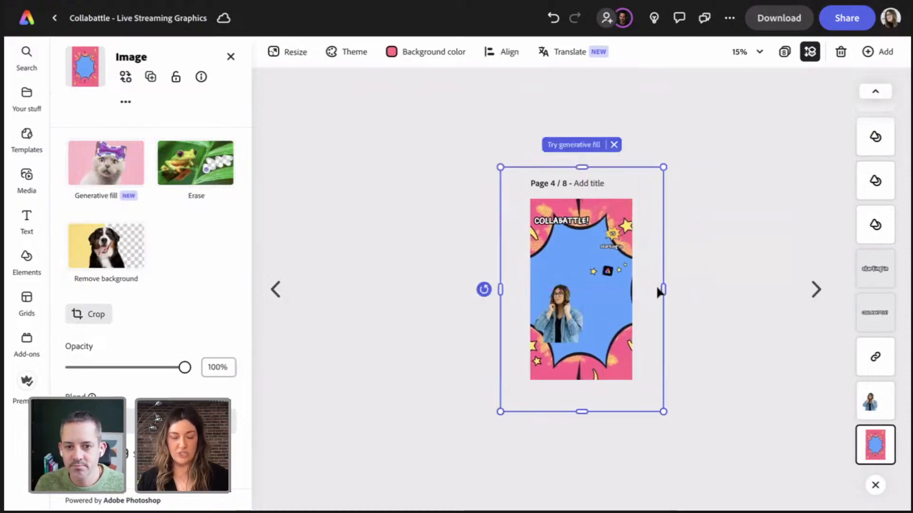
{"action": "key", "text": "ctrl+z"}
{"action": "left_click", "coordinate": [715, 257]}
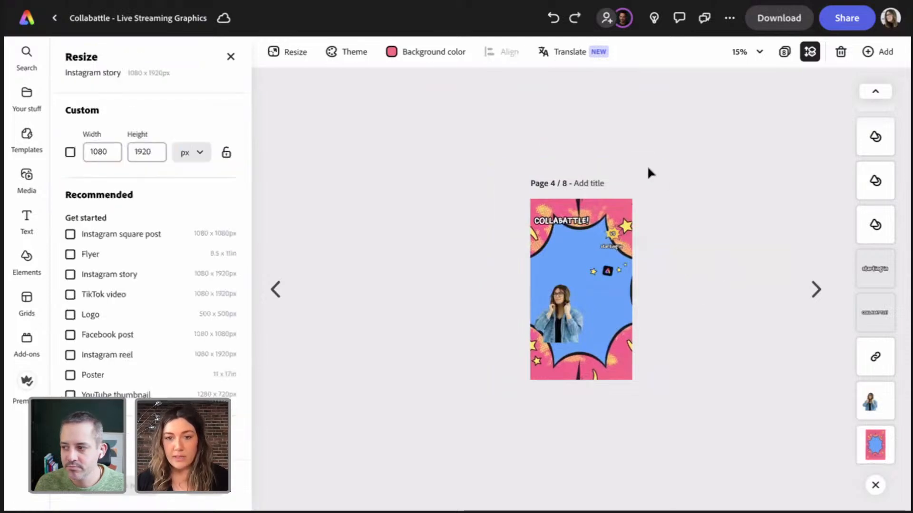
Shrink the burst image so its blue shape spans about the page width, and centre it on the page.
{"action": "left_click", "coordinate": [618, 201]}
{"action": "left_click_drag", "start_coordinate": [661, 168], "coordinate": [647, 188]}
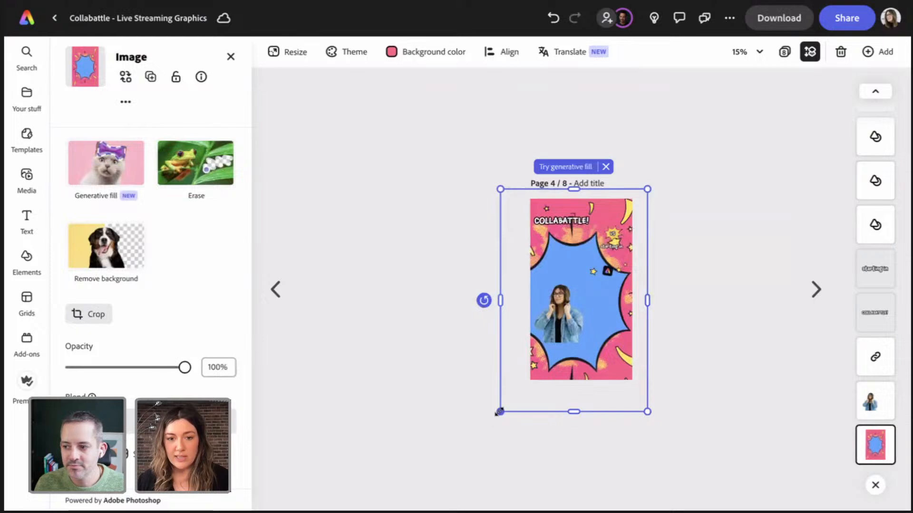
{"action": "left_click_drag", "start_coordinate": [499, 411], "coordinate": [519, 383]}
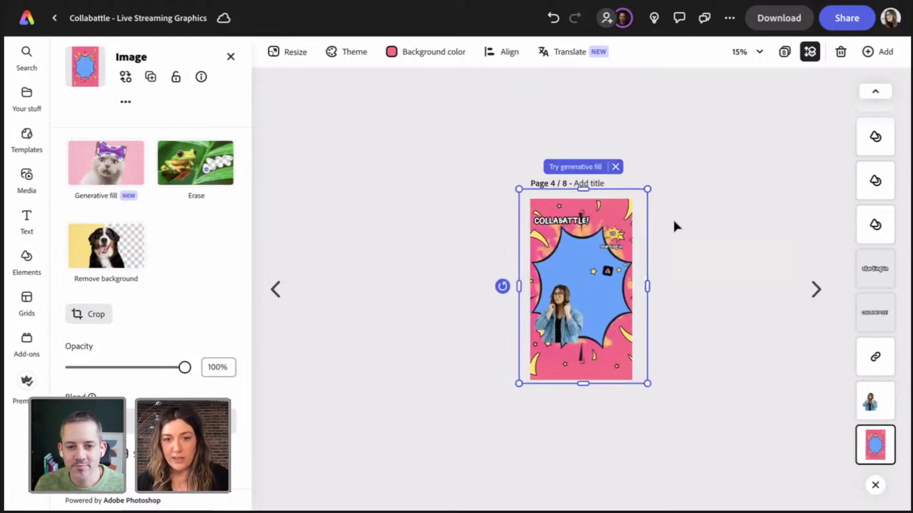
{"action": "left_click_drag", "start_coordinate": [615, 204], "coordinate": [614, 212]}
{"action": "left_click", "coordinate": [719, 233]}
{"action": "left_click_drag", "start_coordinate": [578, 265], "coordinate": [602, 287]}
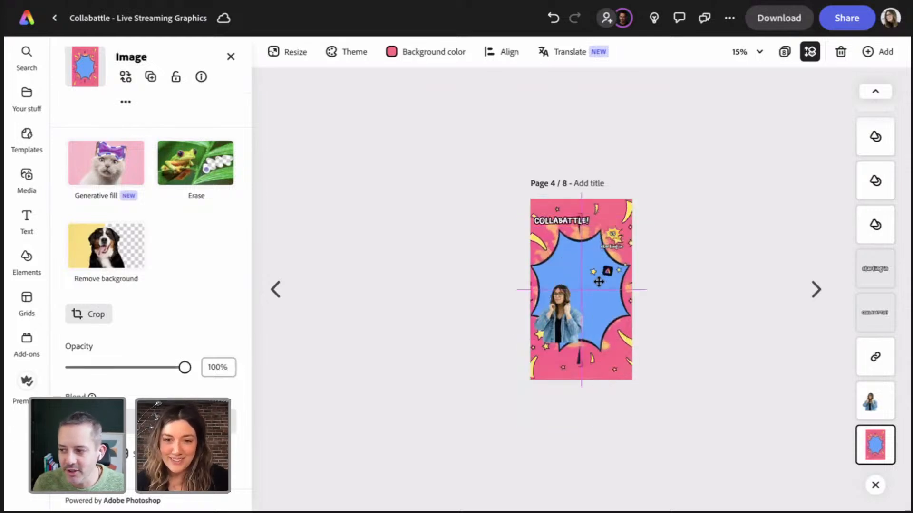
{"action": "left_click", "coordinate": [687, 275]}
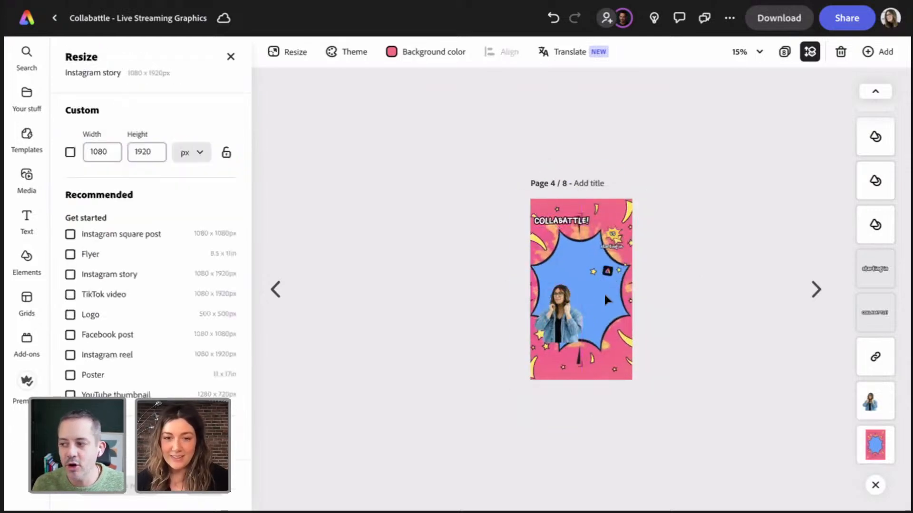
Enlarge the woman's photo and place it in the lower right corner of the page, over the burst.
{"action": "left_click", "coordinate": [567, 320]}
{"action": "left_click_drag", "start_coordinate": [533, 284], "coordinate": [490, 231]}
{"action": "left_click_drag", "start_coordinate": [551, 307], "coordinate": [610, 354]}
{"action": "left_click", "coordinate": [687, 300]}
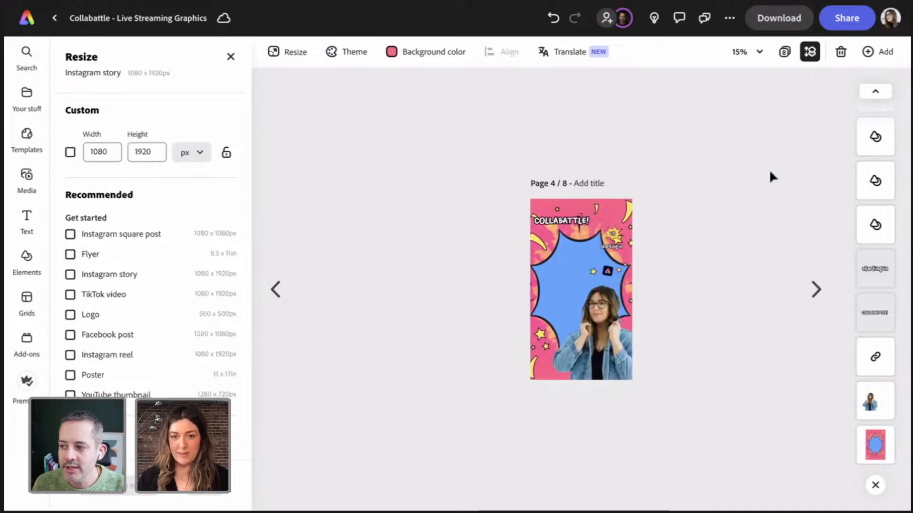
{"action": "left_click", "coordinate": [744, 52]}
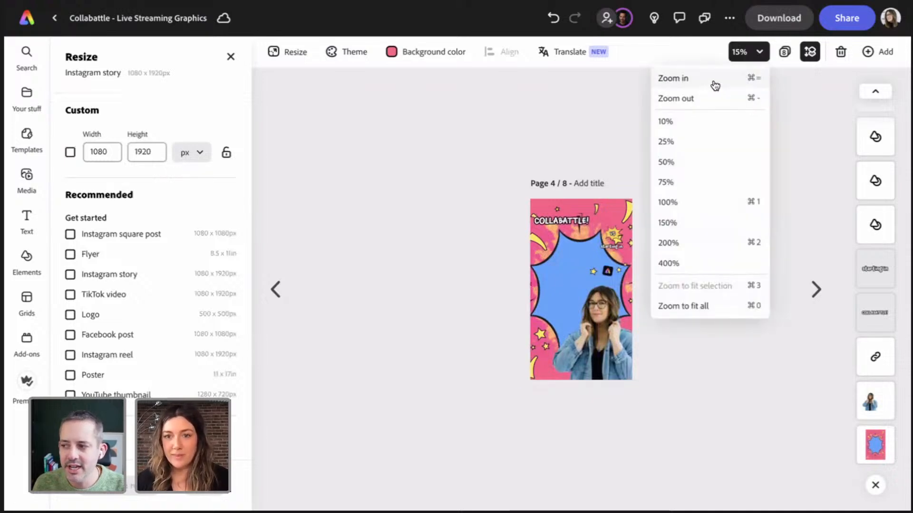
{"action": "left_click", "coordinate": [715, 83]}
{"action": "left_click", "coordinate": [799, 144]}
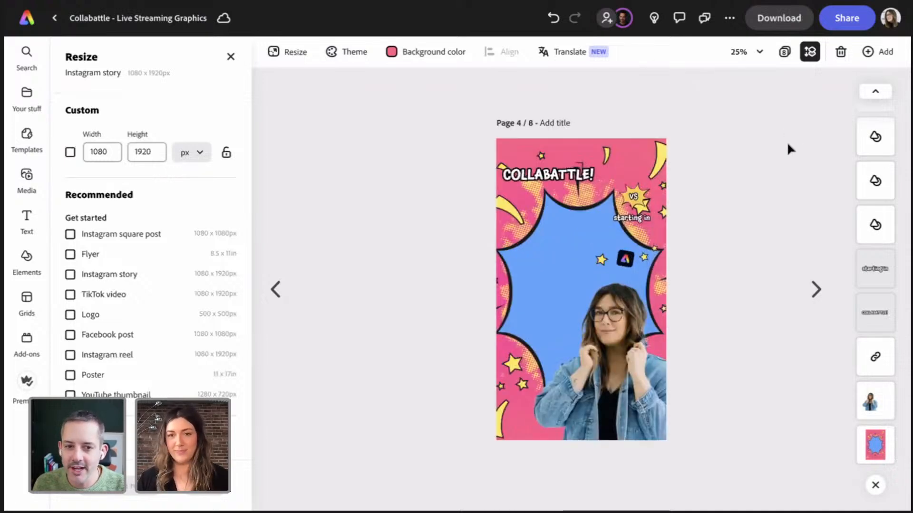
{"action": "left_click", "coordinate": [743, 57]}
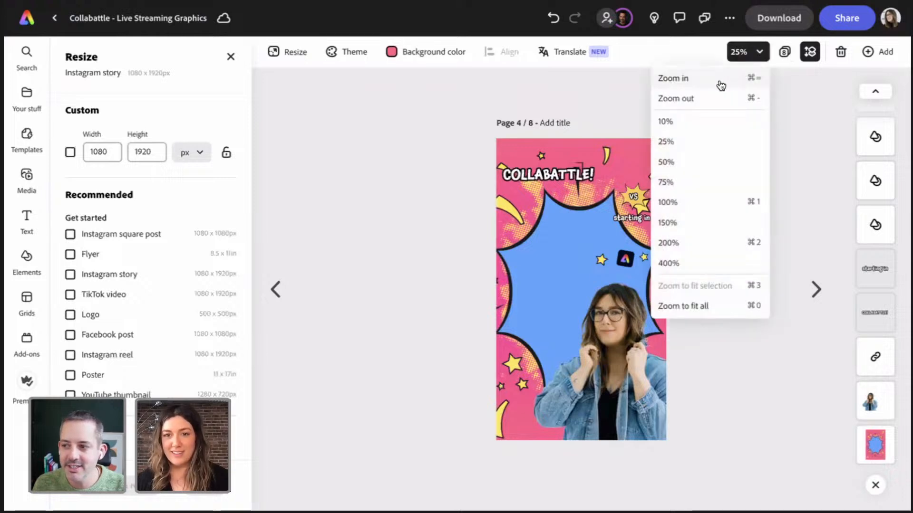
{"action": "left_click", "coordinate": [722, 85]}
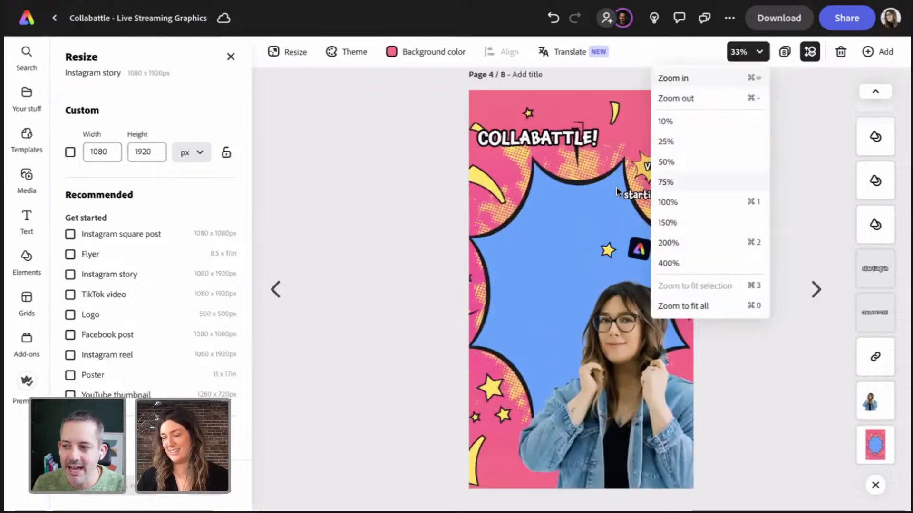
Enlarge the COLLABATTLE! title to font size 134 and centre it across the upper points of the burst.
{"action": "left_click", "coordinate": [357, 155]}
{"action": "left_click", "coordinate": [574, 140]}
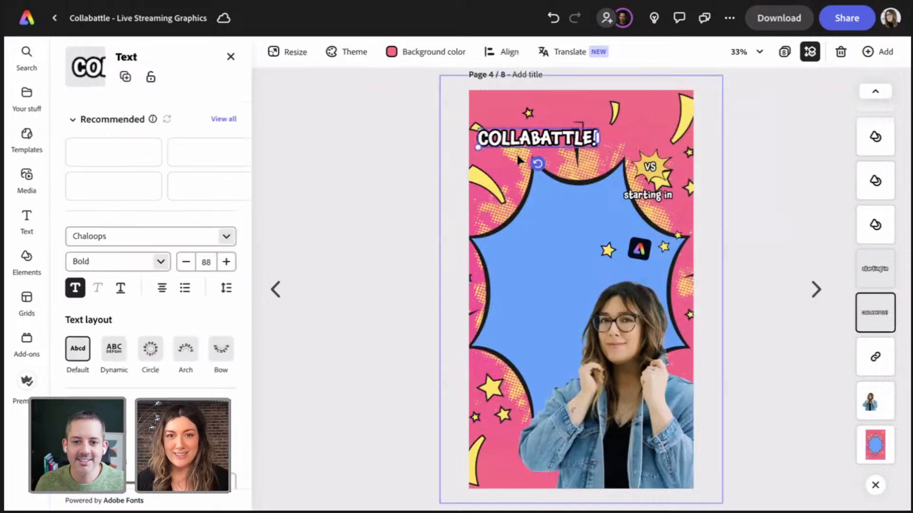
{"action": "left_click_drag", "start_coordinate": [540, 148], "coordinate": [581, 218]}
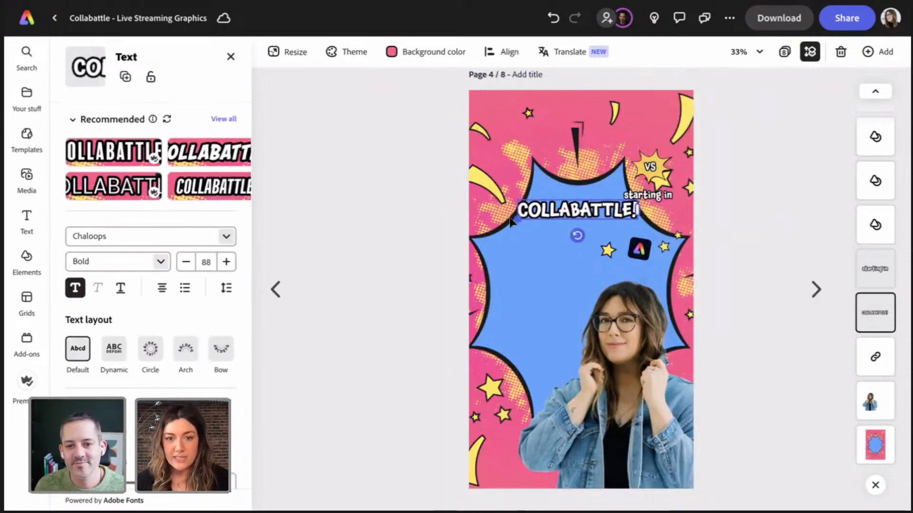
{"action": "left_click_drag", "start_coordinate": [518, 219], "coordinate": [456, 229]}
{"action": "left_click_drag", "start_coordinate": [549, 227], "coordinate": [598, 191]}
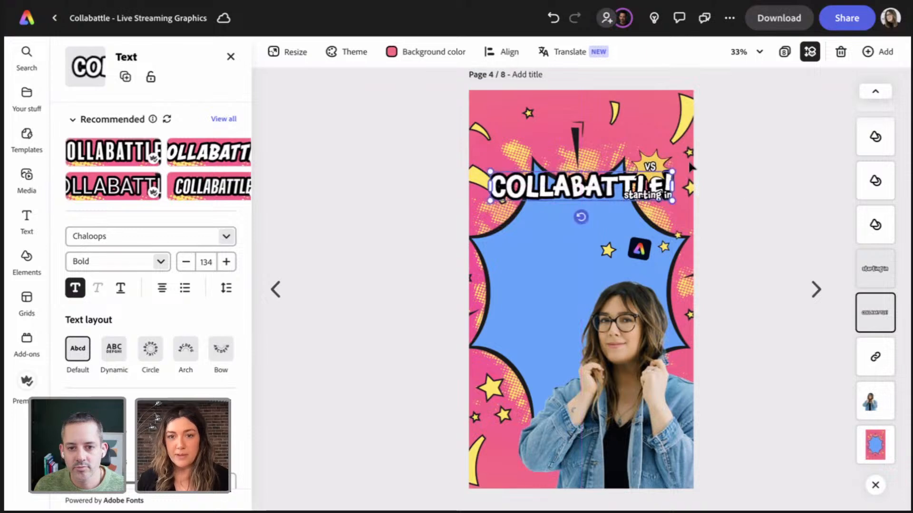
Move the VS text together with its yellow starburst to the left edge of the blue burst, below the title.
{"action": "left_click", "coordinate": [656, 181]}
{"action": "left_click", "coordinate": [651, 169]}
{"action": "left_click", "coordinate": [666, 172], "text": "shift"}
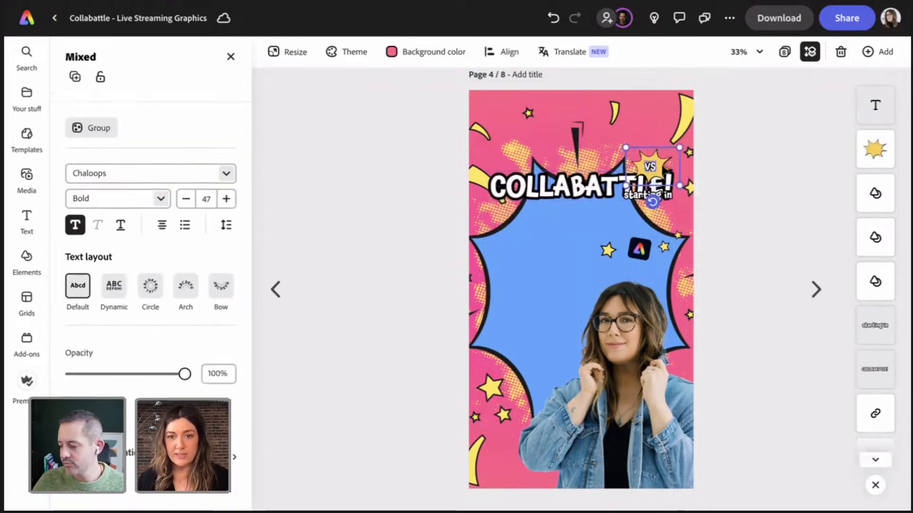
{"action": "left_click_drag", "start_coordinate": [666, 172], "coordinate": [514, 260]}
Enlarge the Adobe Express logo and centre it above the title, and move the "starting in" text beside it.
{"action": "left_click", "coordinate": [635, 244]}
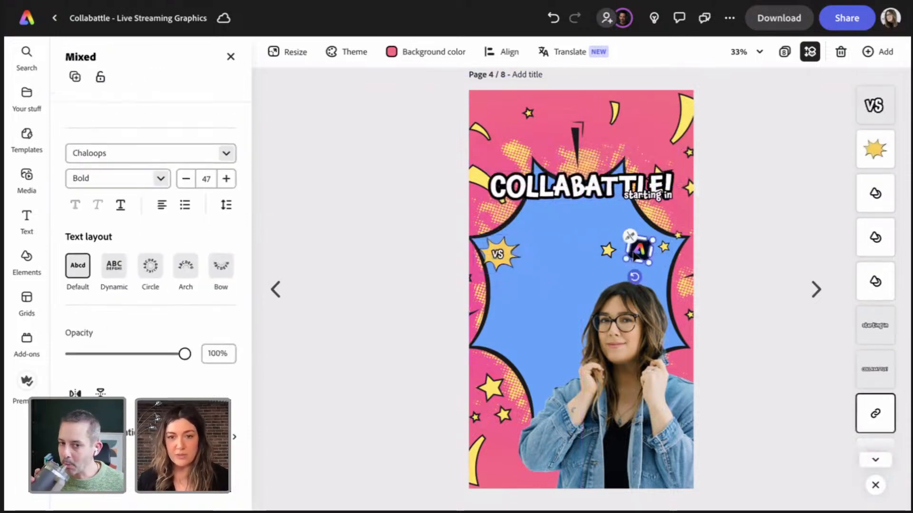
{"action": "left_click_drag", "start_coordinate": [612, 269], "coordinate": [589, 151]}
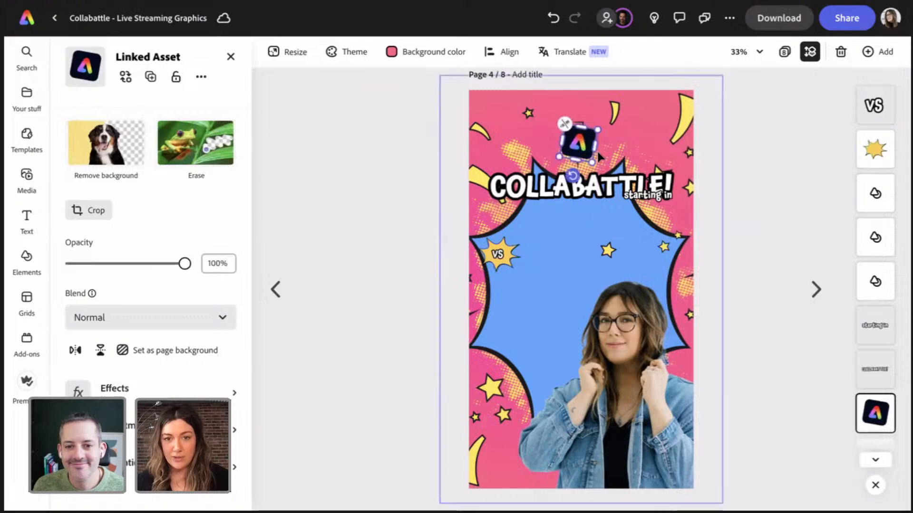
{"action": "scroll", "coordinate": [595, 150], "scroll_direction": "down", "scroll_amount": 1}
{"action": "left_click", "coordinate": [652, 185]}
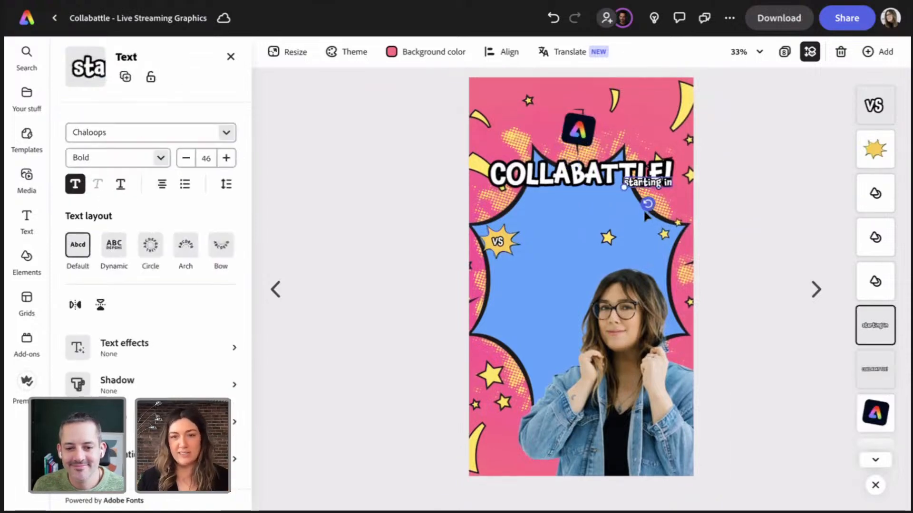
{"action": "left_click_drag", "start_coordinate": [651, 185], "coordinate": [650, 200]}
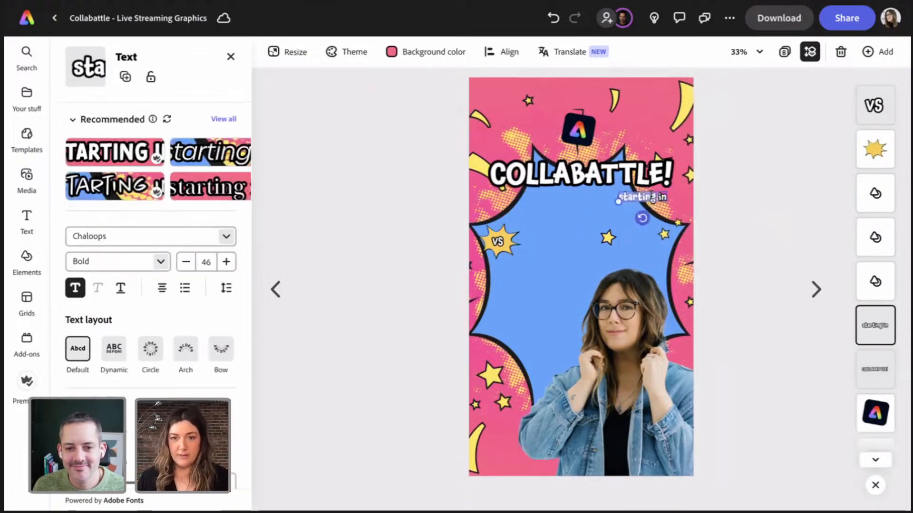
{"action": "left_click_drag", "start_coordinate": [656, 198], "coordinate": [639, 123]}
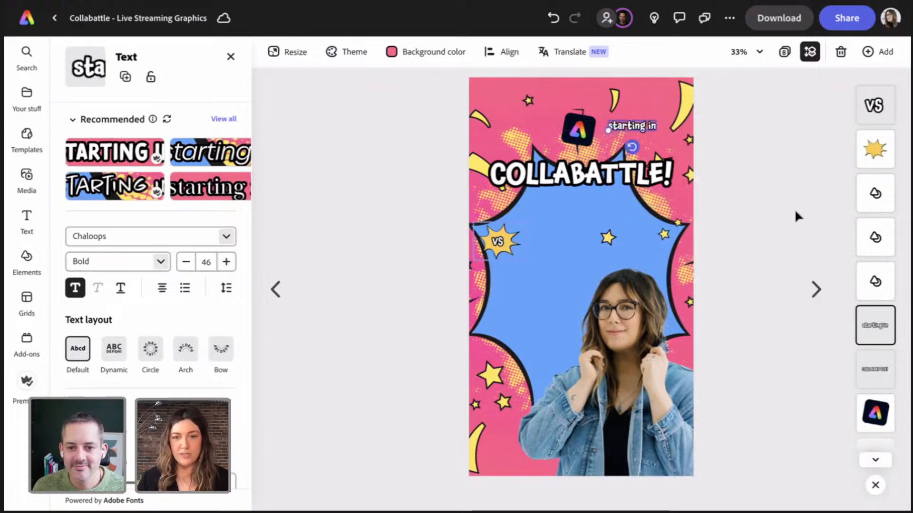
Add the yellow thought bubble from the Bubbles Only group of the Tag You're Hit library, placing it beside the woman's head.
{"action": "left_click_drag", "start_coordinate": [864, 152], "coordinate": [866, 155]}
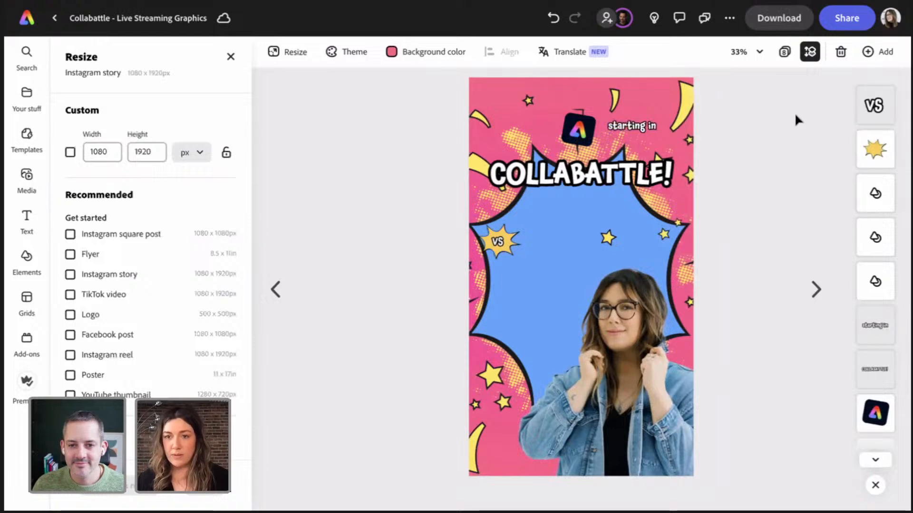
{"action": "left_click", "coordinate": [231, 58]}
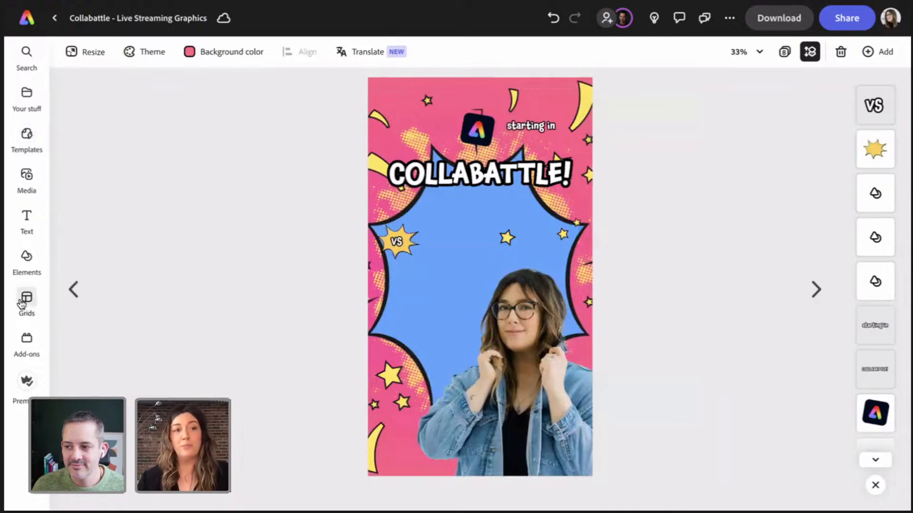
{"action": "left_click", "coordinate": [27, 97]}
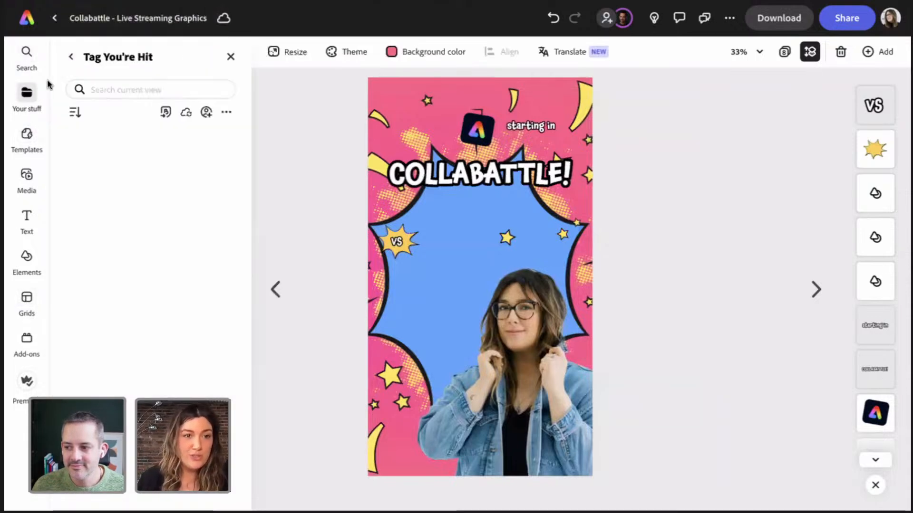
{"action": "scroll", "coordinate": [200, 184], "scroll_direction": "down", "scroll_amount": 1}
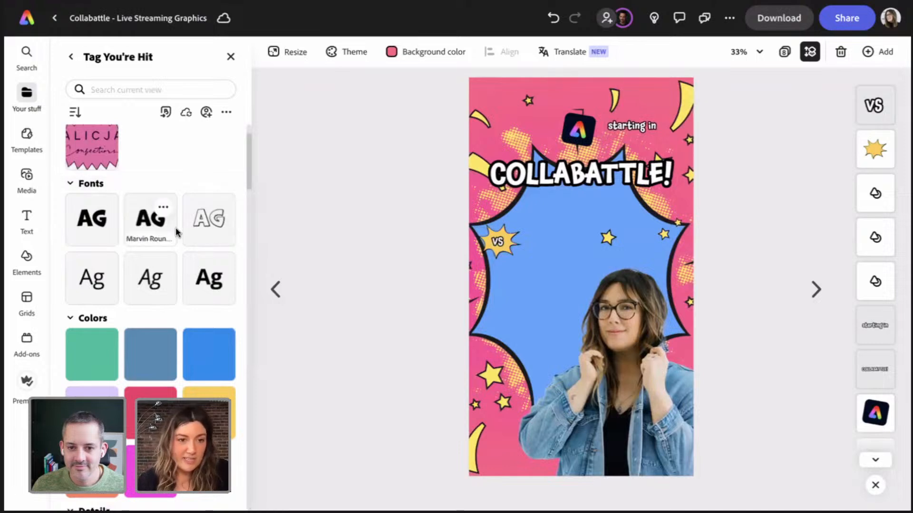
{"action": "scroll", "coordinate": [176, 232], "scroll_direction": "down", "scroll_amount": 10}
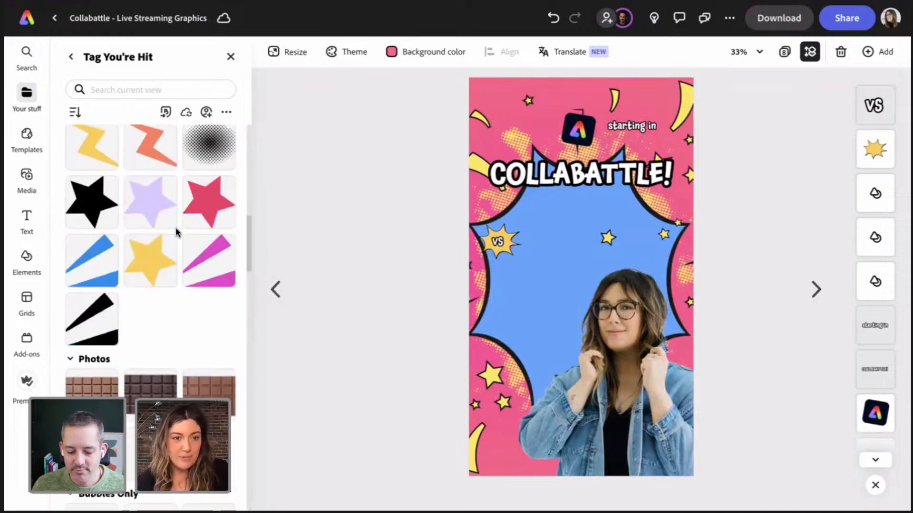
{"action": "scroll", "coordinate": [176, 232], "scroll_direction": "down", "scroll_amount": 7}
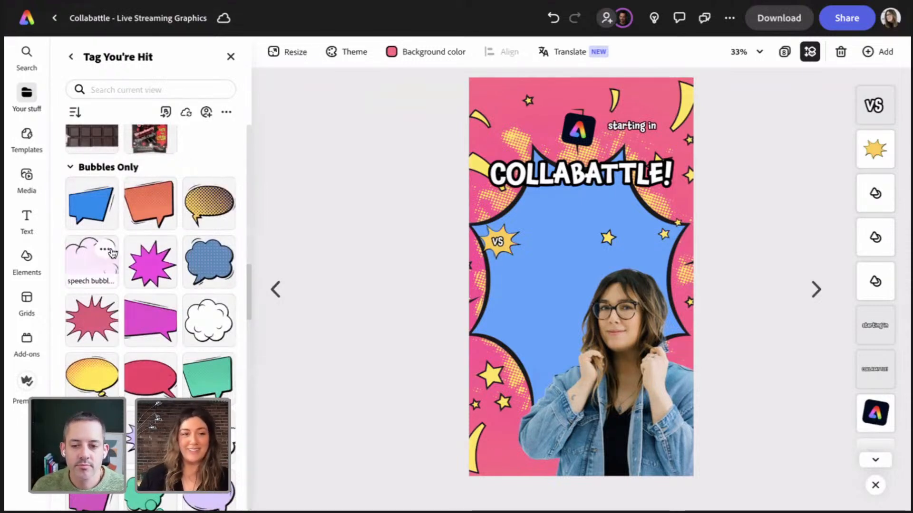
{"action": "left_click_drag", "start_coordinate": [100, 387], "coordinate": [361, 205]}
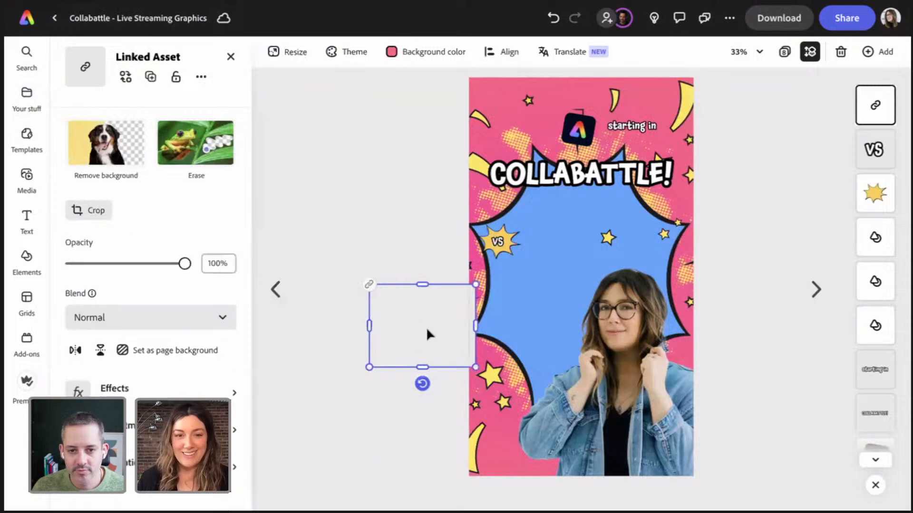
{"action": "left_click_drag", "start_coordinate": [427, 331], "coordinate": [564, 301]}
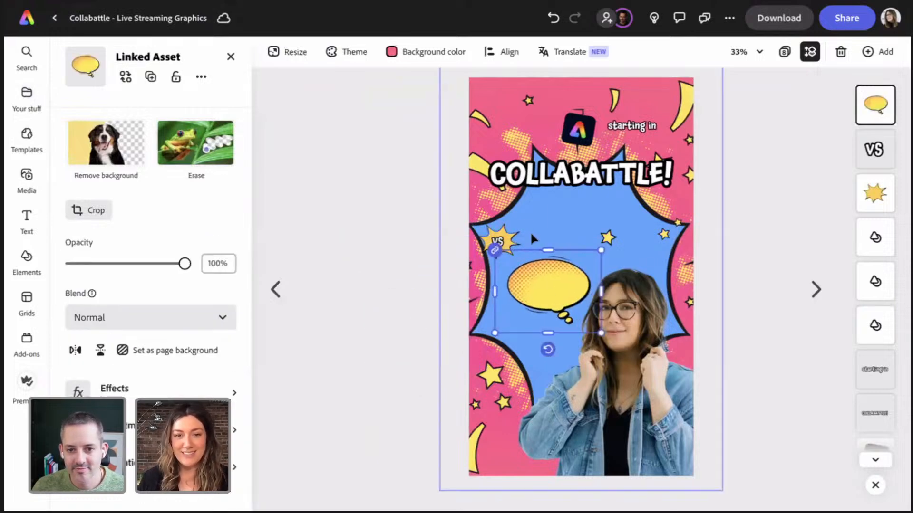
Enlarge the thought bubble and place it at the page's left edge below the title, moving the VS text and starburst up near the logo.
{"action": "left_click_drag", "start_coordinate": [633, 234], "coordinate": [681, 188]}
{"action": "left_click_drag", "start_coordinate": [612, 250], "coordinate": [551, 309]}
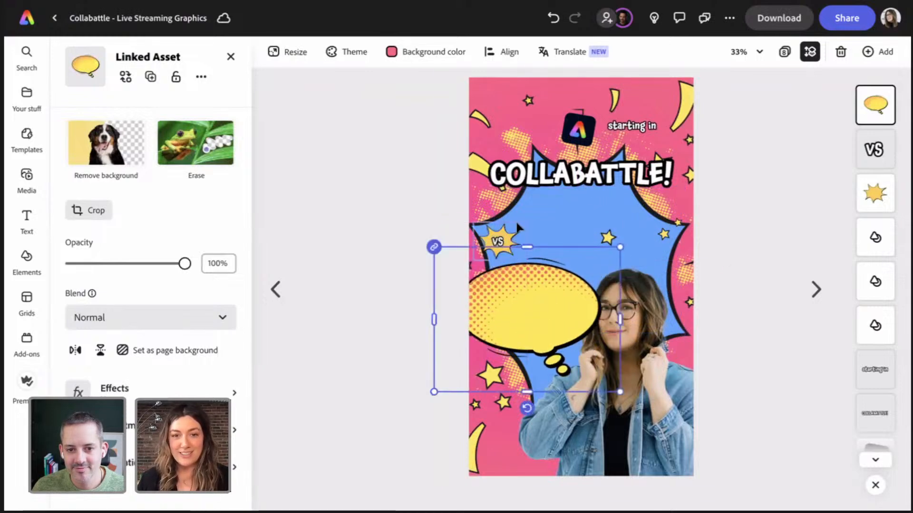
{"action": "left_click_drag", "start_coordinate": [500, 243], "coordinate": [537, 96]}
{"action": "left_click_drag", "start_coordinate": [542, 306], "coordinate": [546, 247]}
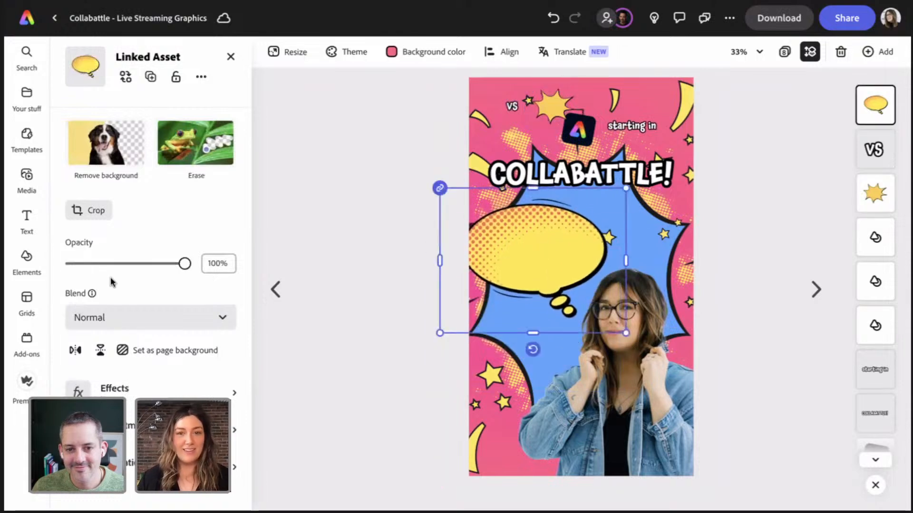
Move the "starting in" text onto the thought bubble and bring it to the front of the layer stack.
{"action": "left_click_drag", "start_coordinate": [651, 135], "coordinate": [674, 146]}
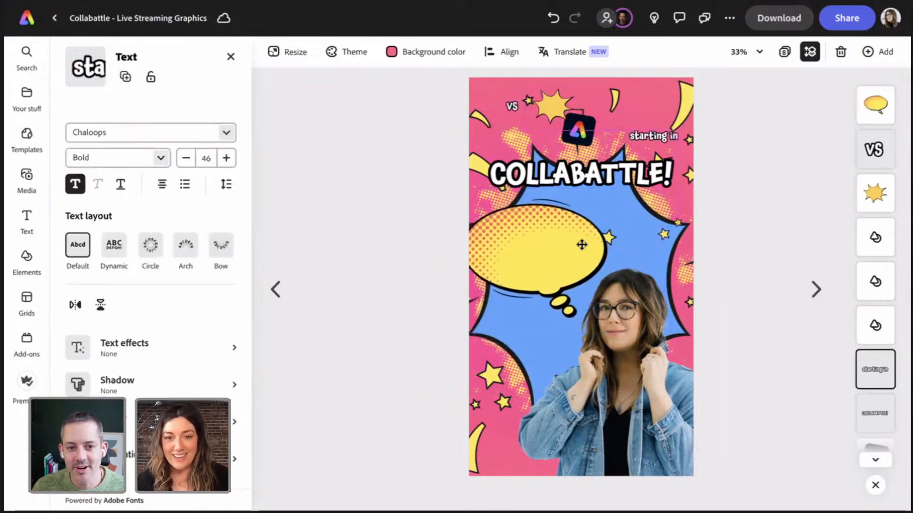
{"action": "left_click_drag", "start_coordinate": [582, 245], "coordinate": [547, 254]}
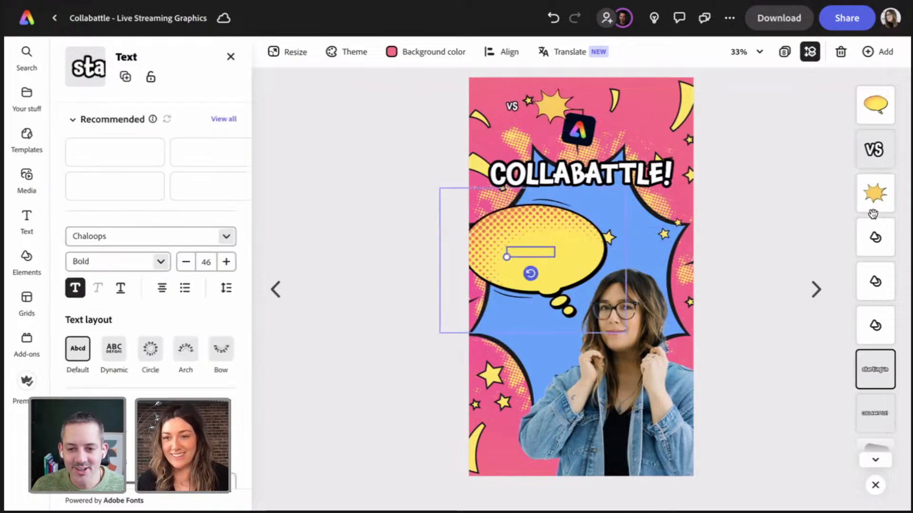
{"action": "left_click_drag", "start_coordinate": [875, 370], "coordinate": [882, 109]}
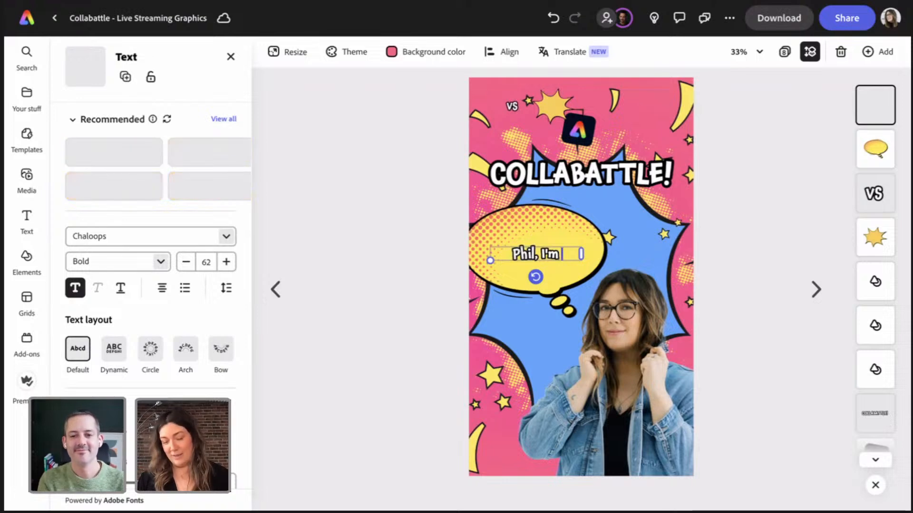
Replace the bubble text with the opponent's first name followed by "I'm gooing to beat you!", enlarge it to size 69 and fit it in the bubble.
{"action": "key", "text": "BackSpace"}
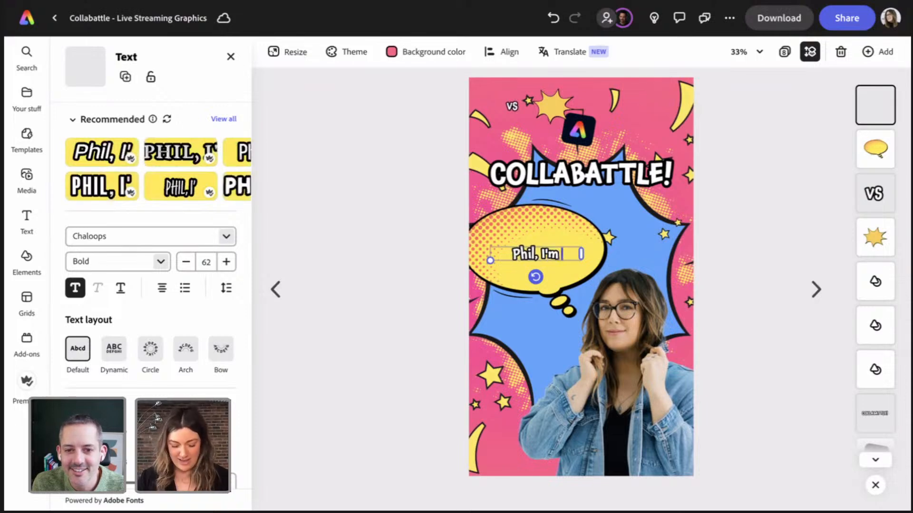
{"action": "type", "text": "oing to beat you!"}
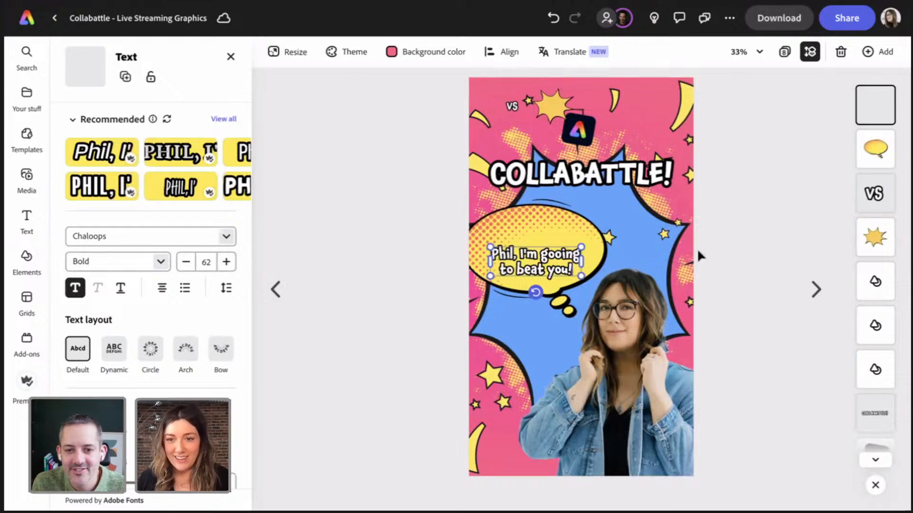
{"action": "mouse_move", "coordinate": [566, 254]}
{"action": "left_mouse_down"}
{"action": "mouse_move", "coordinate": [566, 245]}
{"action": "mouse_move", "coordinate": [597, 232]}
{"action": "mouse_move", "coordinate": [571, 248]}
{"action": "left_mouse_up"}
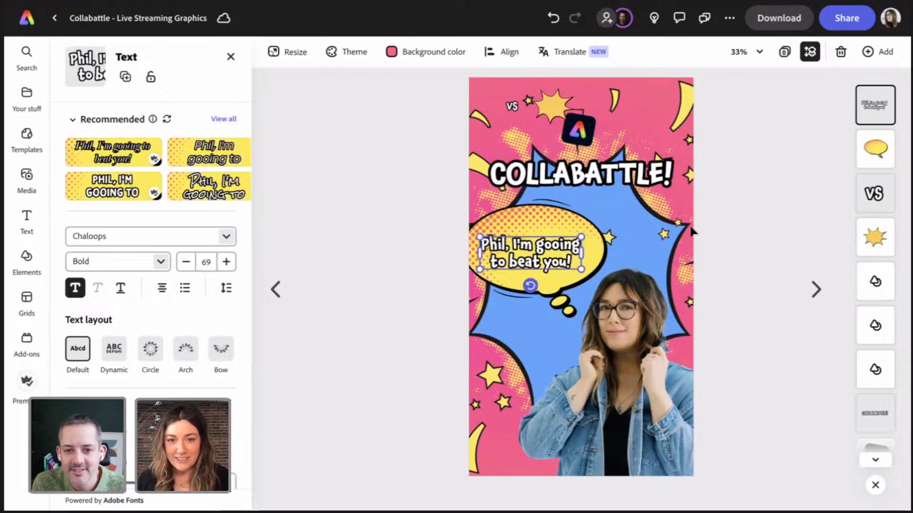
Move the VS text above the woman's head, enlarge it to size 135 and replace its wording with "Watch us live" on two lines.
{"action": "left_click", "coordinate": [512, 108]}
{"action": "left_click_drag", "start_coordinate": [506, 112], "coordinate": [643, 257]}
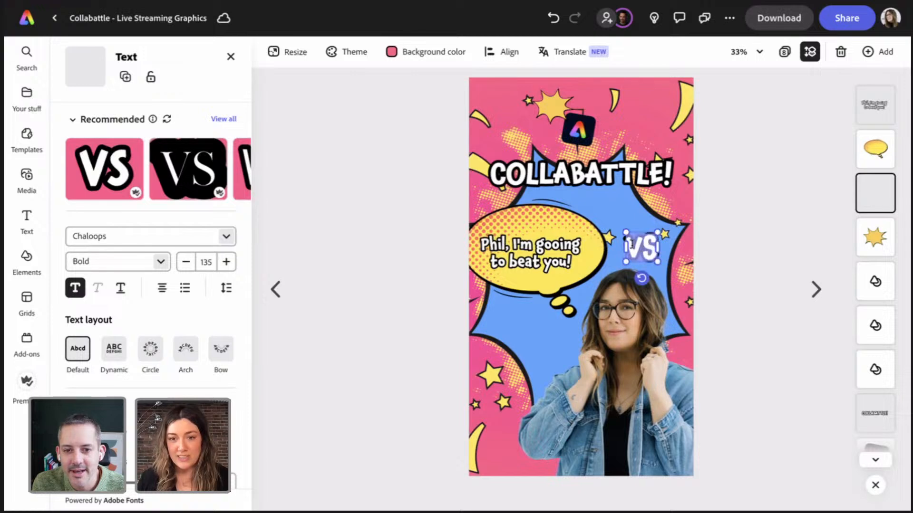
{"action": "type", "text": "Watch"}
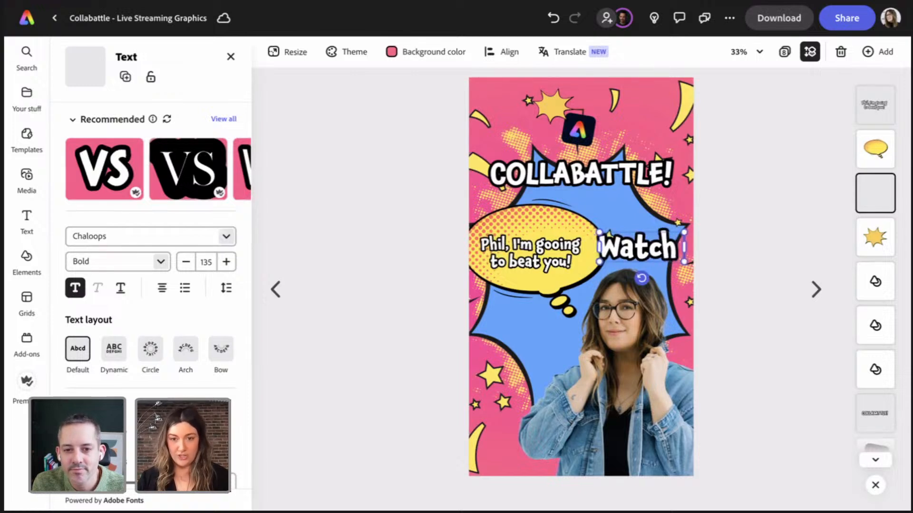
{"action": "key", "text": "Return"}
{"action": "type", "text": "us"}
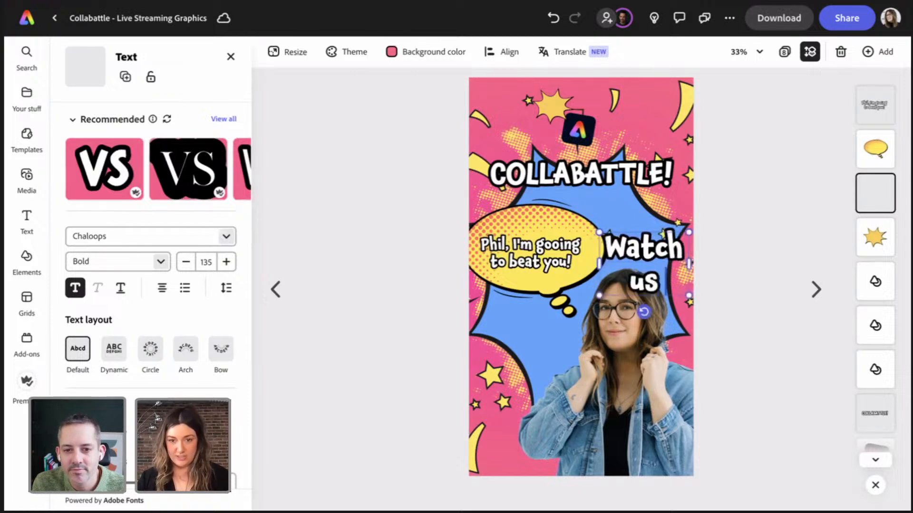
{"action": "type", "text": " live"}
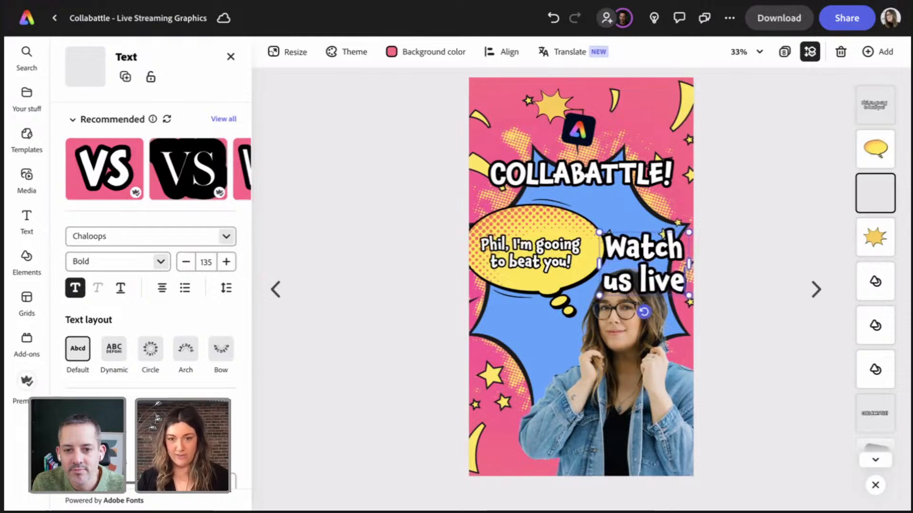
Extend the "Watch us live" text with ", March 8th", putting "8th" on its own line, and enlarge the text to size 152.
{"action": "type", "text": ", Mr"}
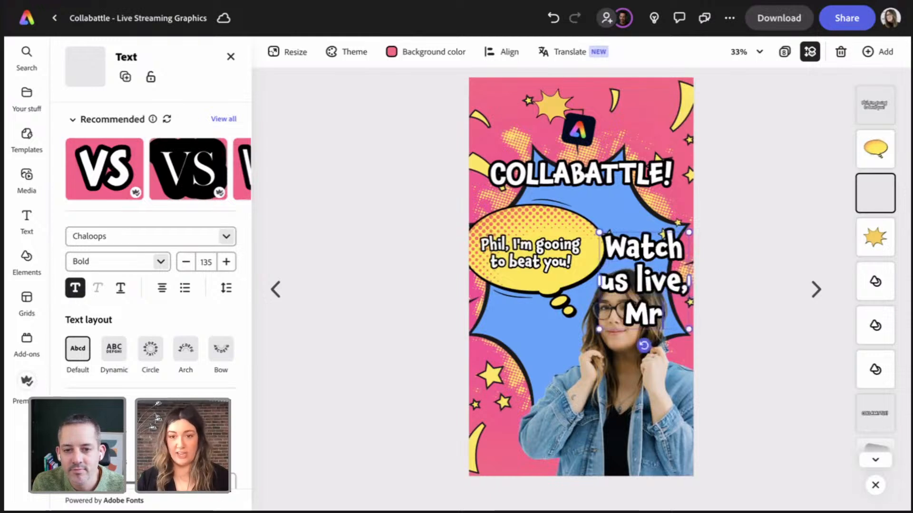
{"action": "type", "text": "rc"}
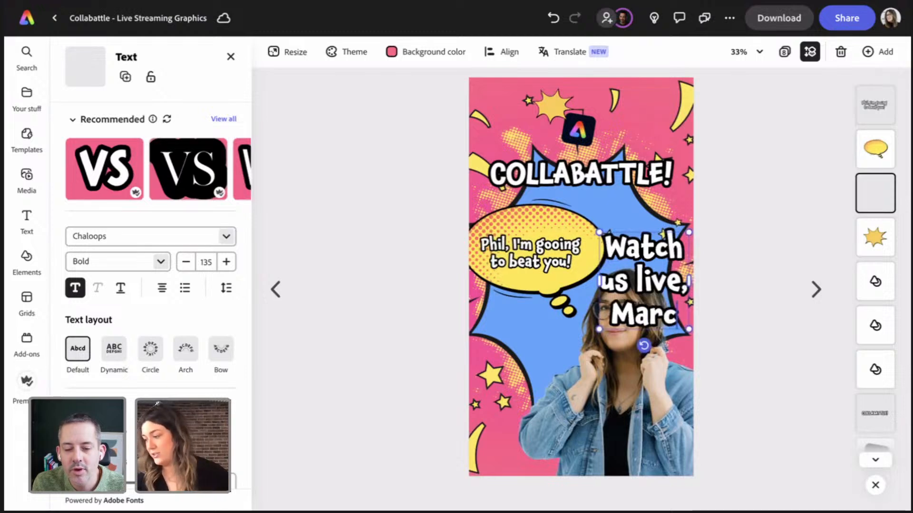
{"action": "type", "text": "h"}
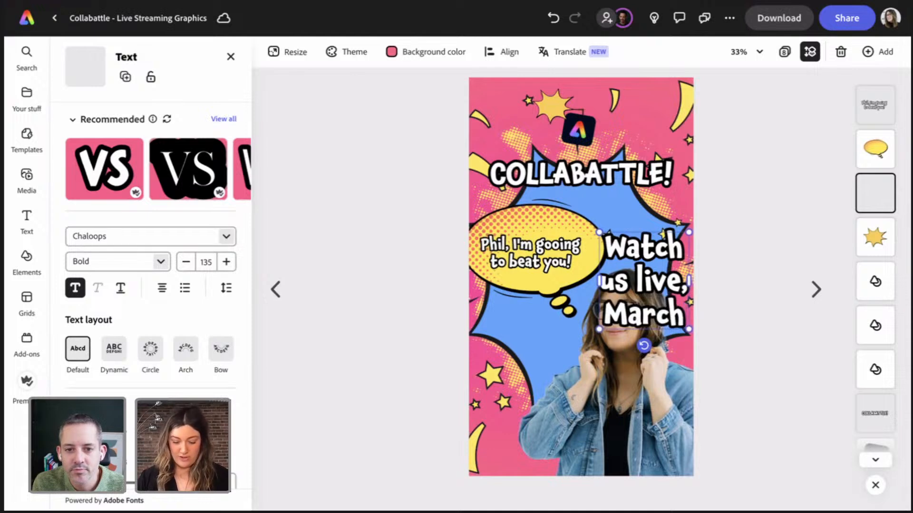
{"action": "key", "text": "Return"}
{"action": "key", "text": "BackSpace"}
{"action": "key", "text": "BackSpace"}
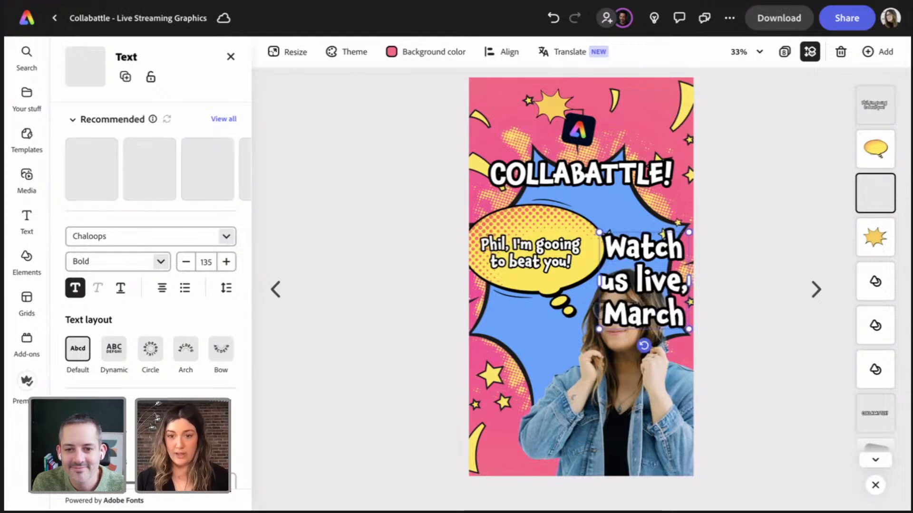
{"action": "key", "text": "Return"}
{"action": "type", "text": "8th"}
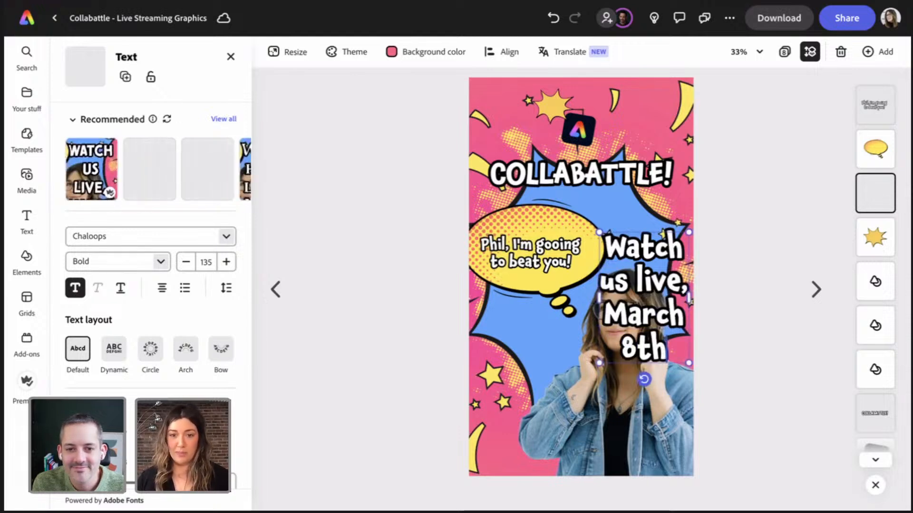
{"action": "left_click_drag", "start_coordinate": [599, 232], "coordinate": [588, 217]}
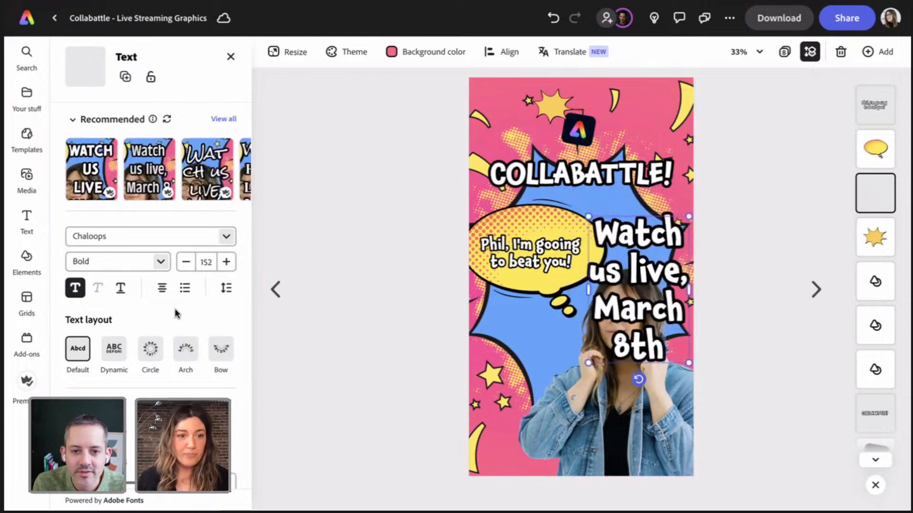
Left-align the "Watch us live, March 8th" text, reduce it to size 73 and place it below the thought bubble, beside the woman.
{"action": "left_click", "coordinate": [138, 318]}
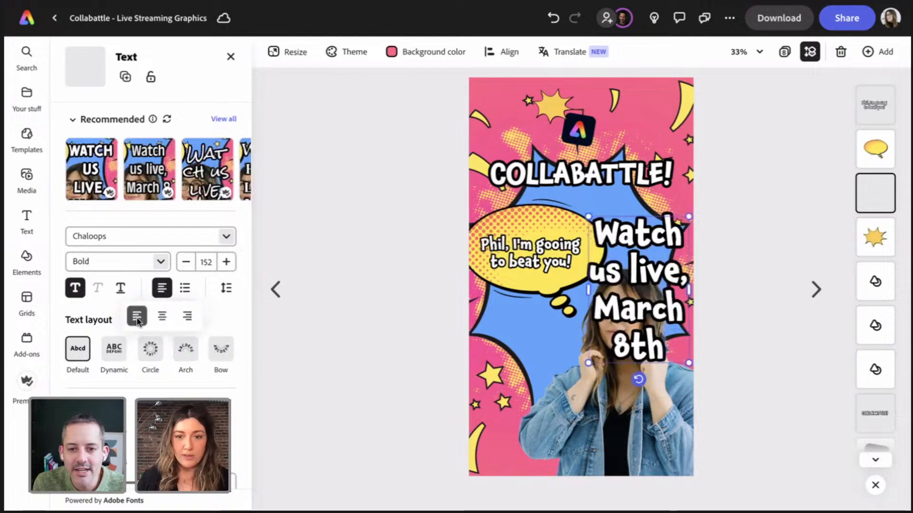
{"action": "left_click", "coordinate": [186, 263]}
{"action": "left_click", "coordinate": [185, 263]}
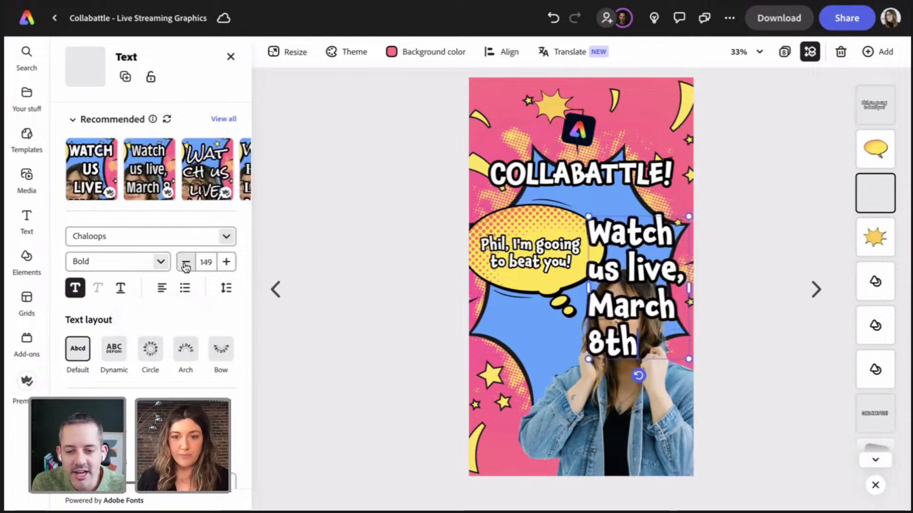
{"action": "left_click", "coordinate": [185, 263]}
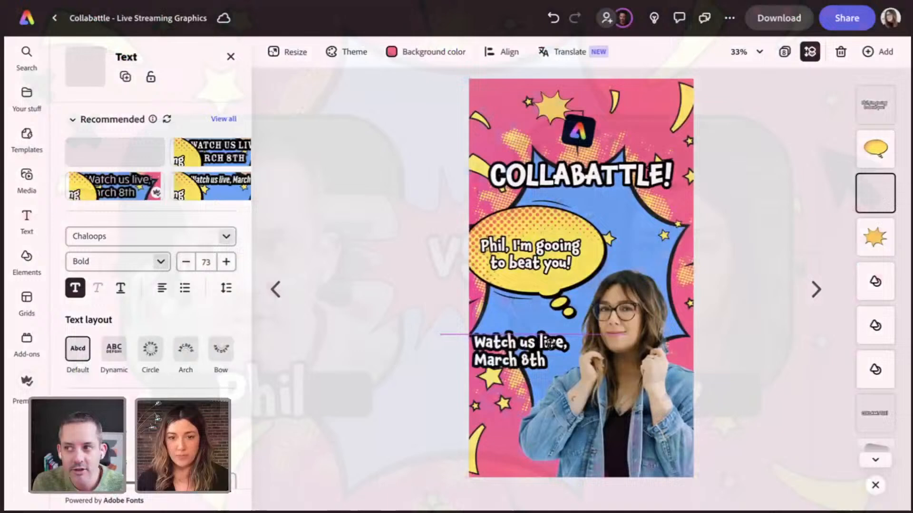
{"action": "left_click_drag", "start_coordinate": [553, 341], "coordinate": [564, 339]}
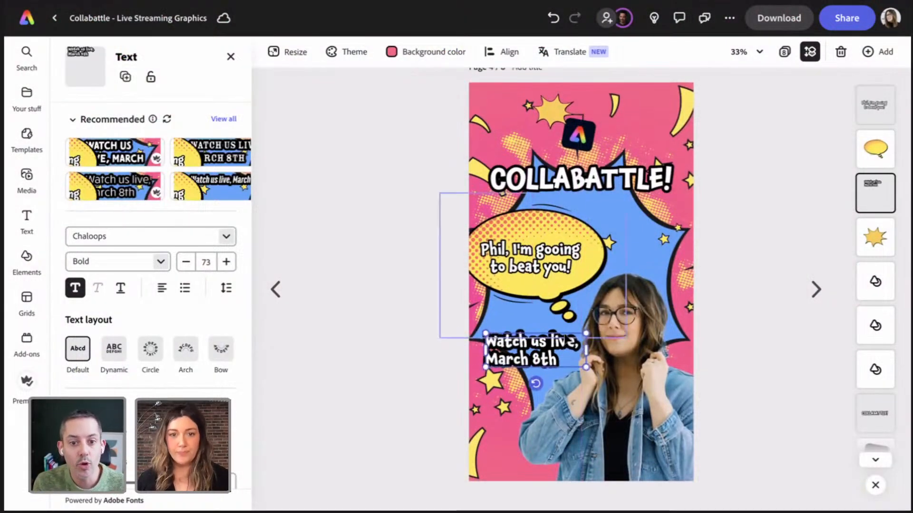
Adjust the thickness of the black outline around the "Watch us live, March 8th" text.
{"action": "scroll", "coordinate": [209, 329], "scroll_direction": "down", "scroll_amount": 3}
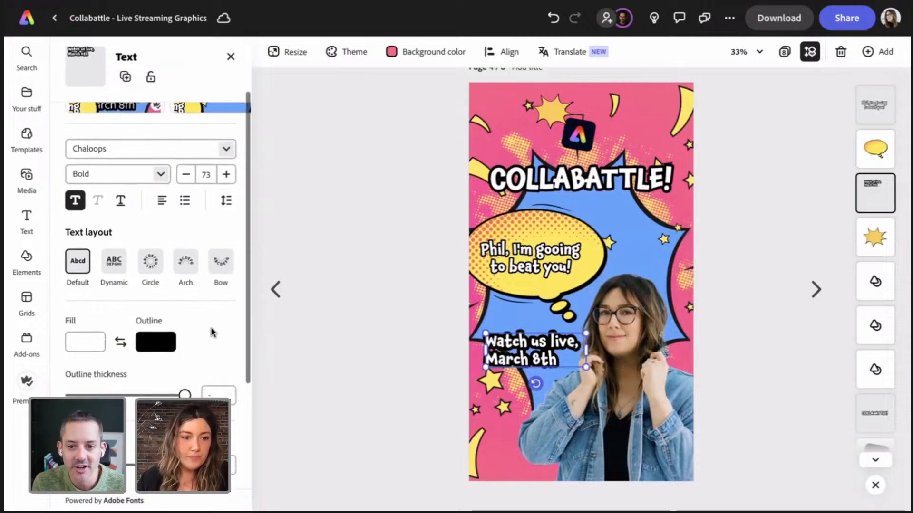
{"action": "scroll", "coordinate": [157, 247], "scroll_direction": "down", "scroll_amount": 1}
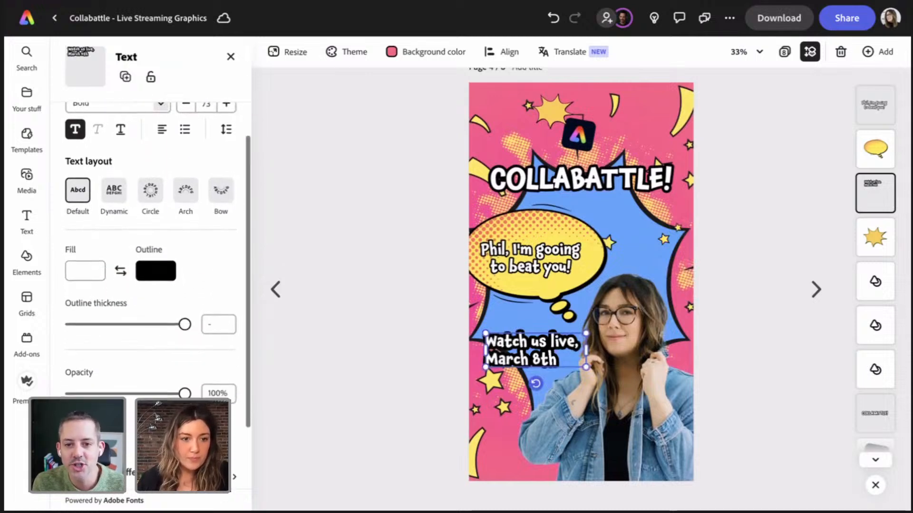
{"action": "left_click", "coordinate": [160, 274]}
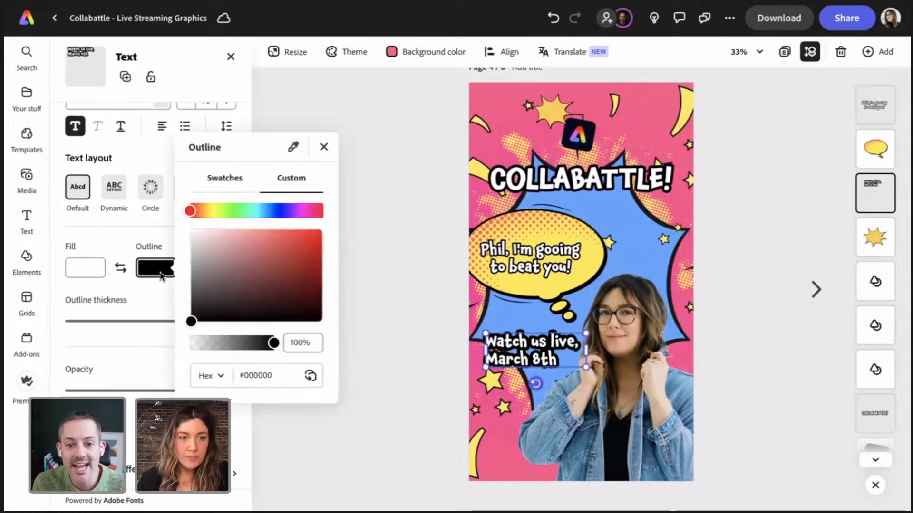
{"action": "left_click", "coordinate": [139, 303]}
{"action": "left_click_drag", "start_coordinate": [155, 321], "coordinate": [174, 324]}
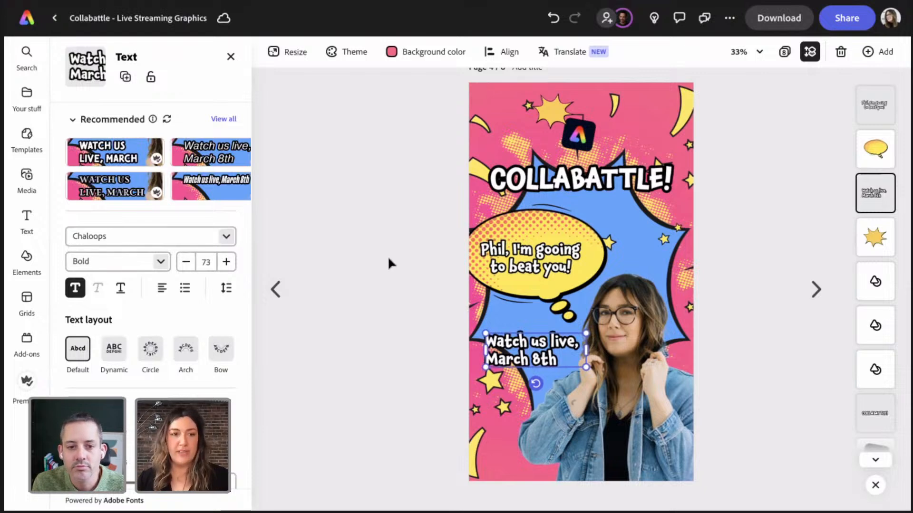
Change the "Watch us live, March 8th" text to Open Sans Bold and reduce it to size 61.
{"action": "left_click", "coordinate": [231, 238]}
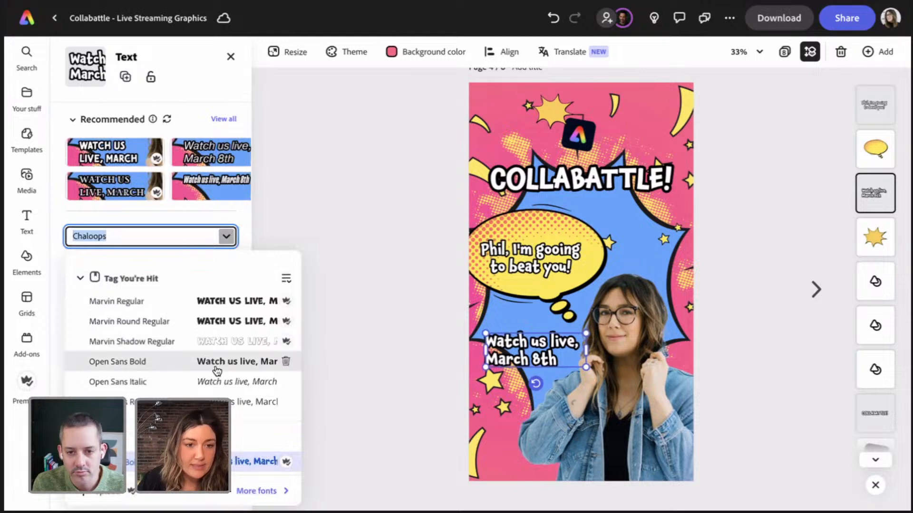
{"action": "left_click", "coordinate": [220, 364]}
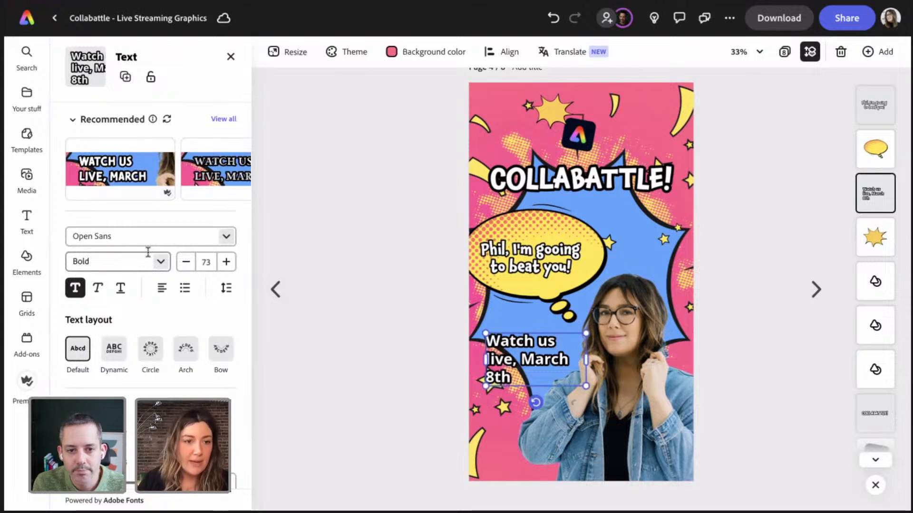
{"action": "left_click", "coordinate": [185, 262]}
{"action": "left_click", "coordinate": [186, 262]}
{"action": "left_click", "coordinate": [185, 262]}
{"action": "left_click", "coordinate": [185, 262]}
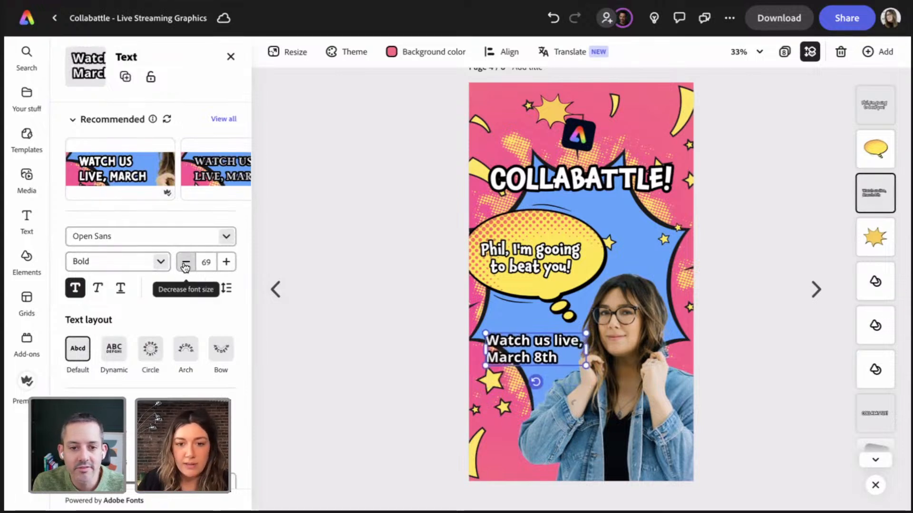
{"action": "left_click", "coordinate": [185, 262]}
{"action": "left_click", "coordinate": [185, 262]}
{"action": "left_click", "coordinate": [185, 262]}
{"action": "left_click", "coordinate": [186, 262]}
{"action": "left_click", "coordinate": [186, 262]}
{"action": "left_click", "coordinate": [185, 262]}
{"action": "left_click", "coordinate": [184, 262]}
{"action": "left_click", "coordinate": [185, 262]}
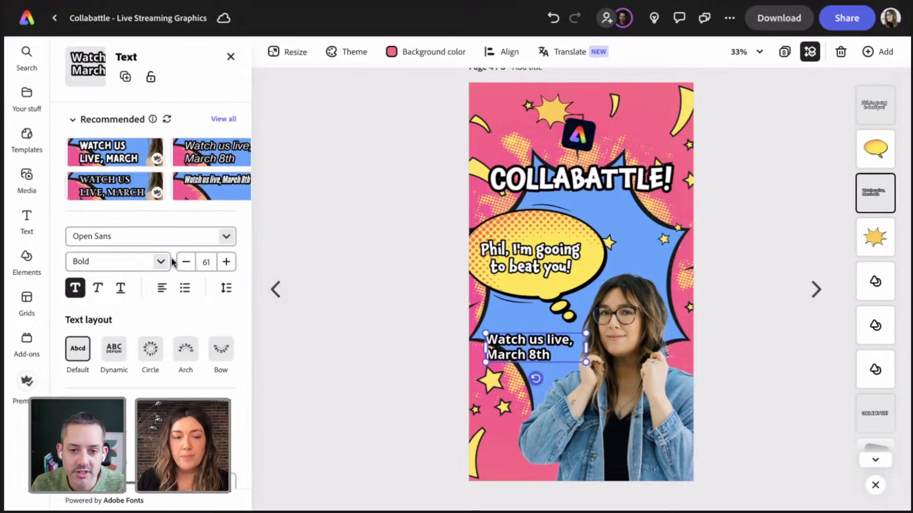
Lower the opacity of the date text's black outline colour to 97%.
{"action": "scroll", "coordinate": [204, 324], "scroll_direction": "down", "scroll_amount": 1}
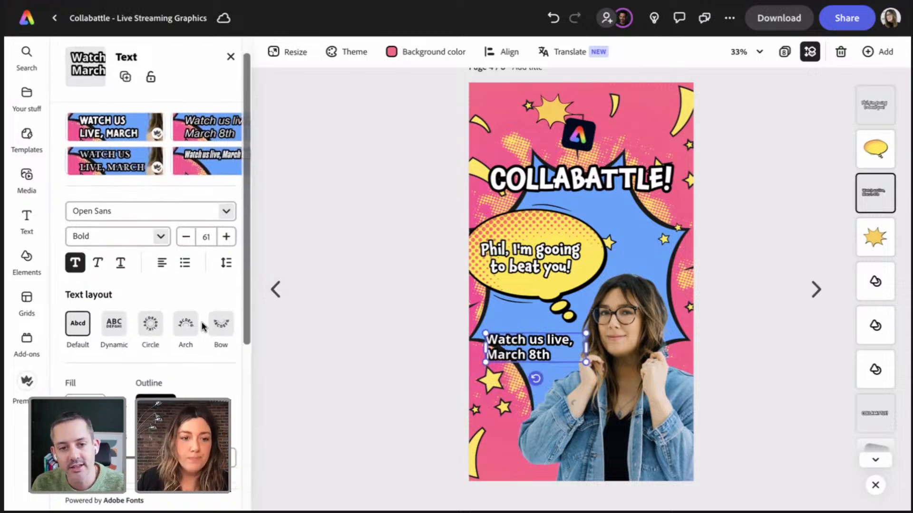
{"action": "scroll", "coordinate": [203, 326], "scroll_direction": "down", "scroll_amount": 3}
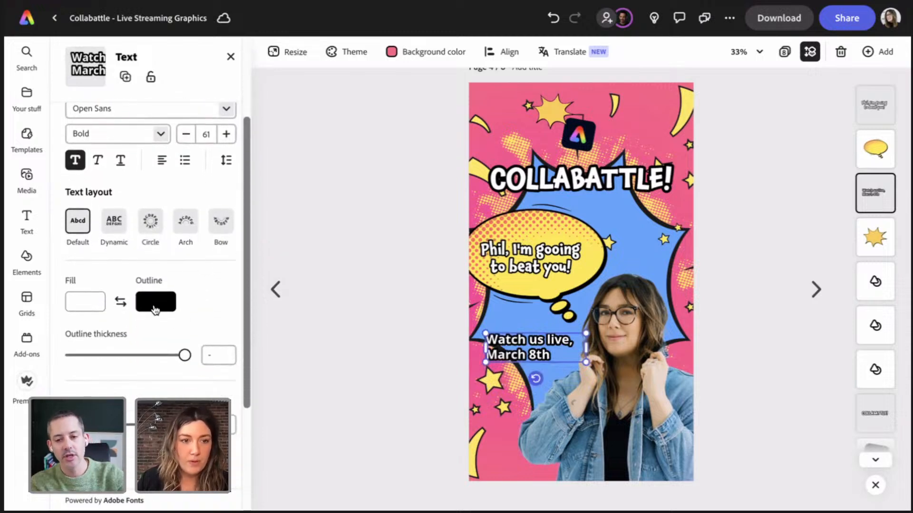
{"action": "left_click", "coordinate": [154, 309]}
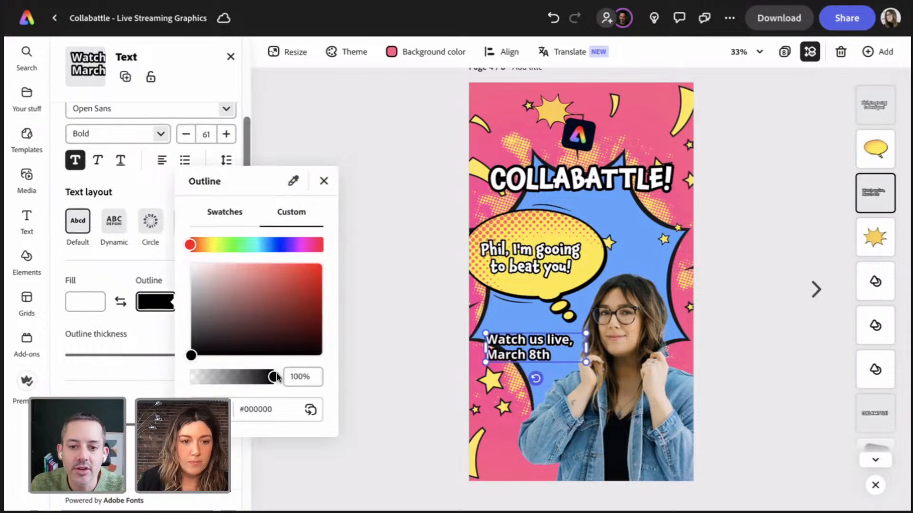
{"action": "mouse_move", "coordinate": [278, 378]}
{"action": "left_mouse_down"}
{"action": "mouse_move", "coordinate": [263, 377]}
{"action": "mouse_move", "coordinate": [271, 377]}
{"action": "left_mouse_up"}
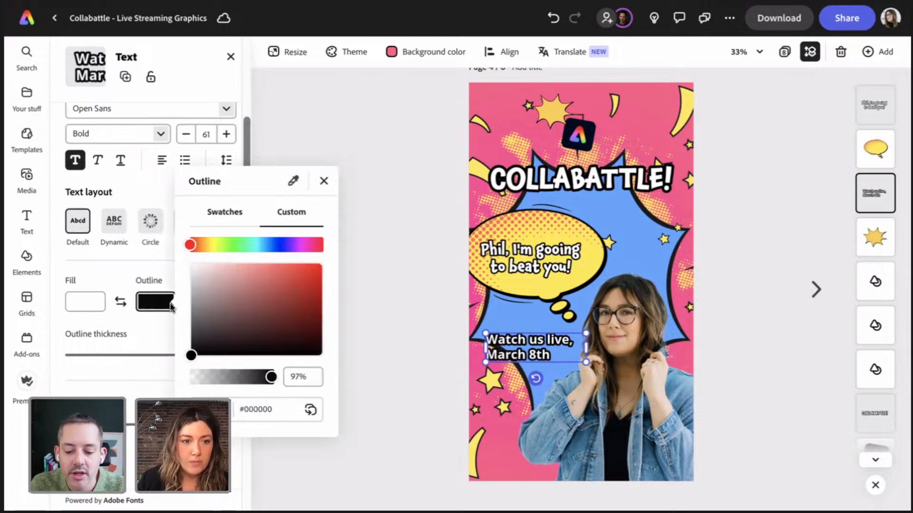
{"action": "left_click", "coordinate": [154, 311]}
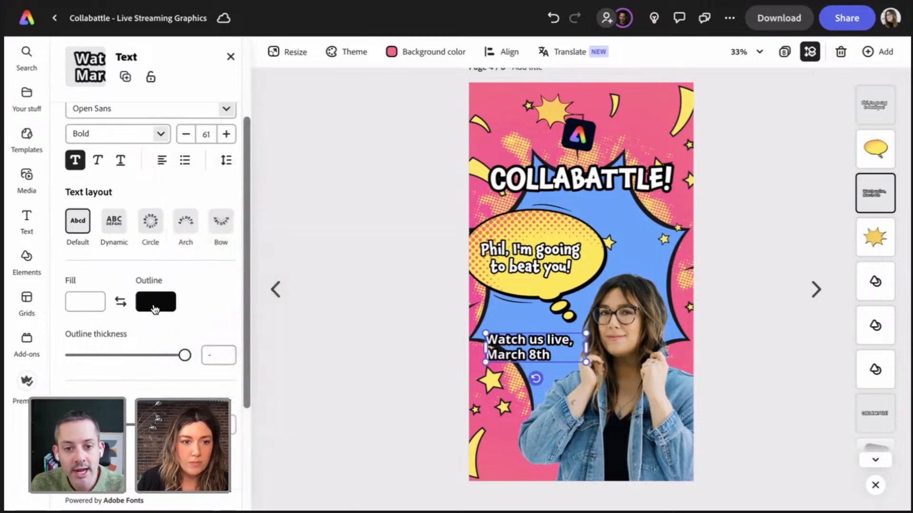
Remove the outline from the "Watch us live, March 8th" text by setting its thickness to 0.
{"action": "left_click", "coordinate": [155, 308]}
{"action": "left_click", "coordinate": [151, 337]}
{"action": "left_click_drag", "start_coordinate": [184, 355], "coordinate": [55, 357]}
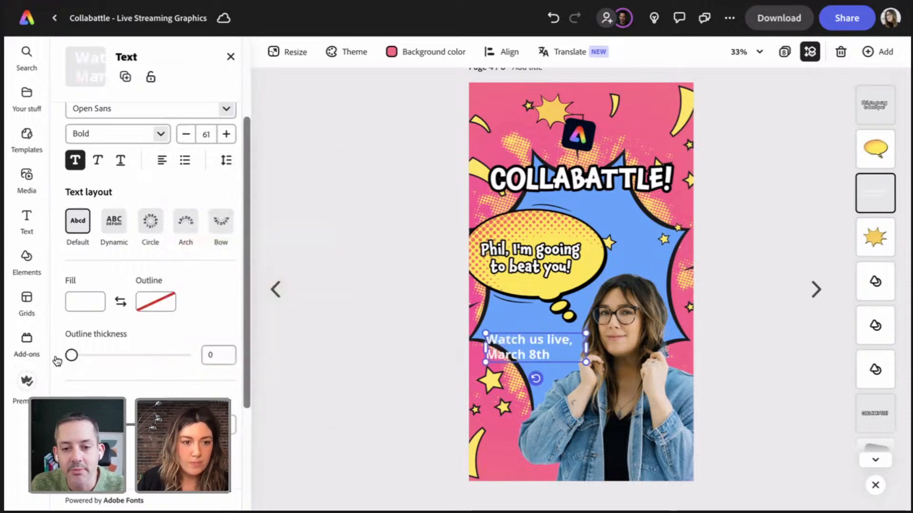
Reposition the "Watch us live" text under the thought bubble and replace its comma with an exclamation mark, keeping "March 8th" on the second line.
{"action": "left_click", "coordinate": [547, 352]}
{"action": "left_click", "coordinate": [552, 343]}
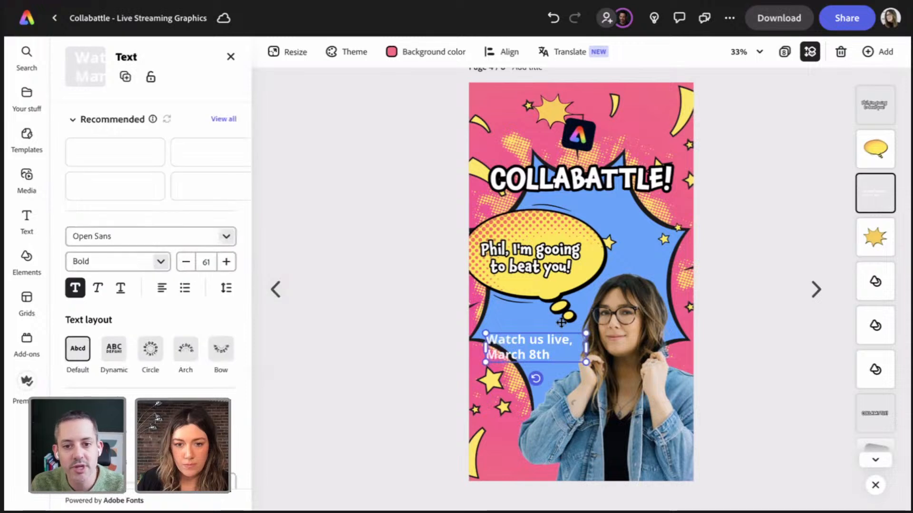
{"action": "mouse_move", "coordinate": [557, 335]}
{"action": "left_mouse_down"}
{"action": "mouse_move", "coordinate": [562, 318]}
{"action": "mouse_move", "coordinate": [569, 327]}
{"action": "left_mouse_up"}
{"action": "double_click", "coordinate": [571, 329]}
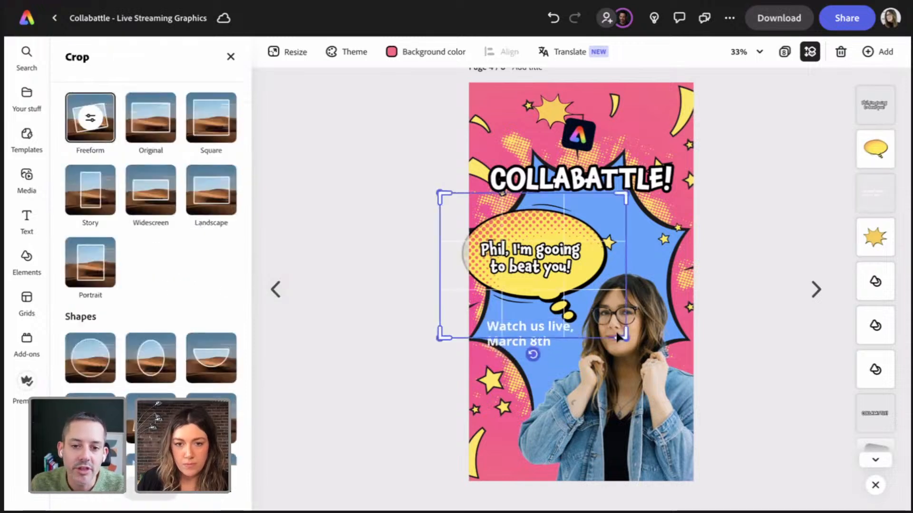
{"action": "left_click", "coordinate": [294, 354]}
{"action": "left_click", "coordinate": [495, 348]}
{"action": "left_click_drag", "start_coordinate": [525, 333], "coordinate": [517, 345]}
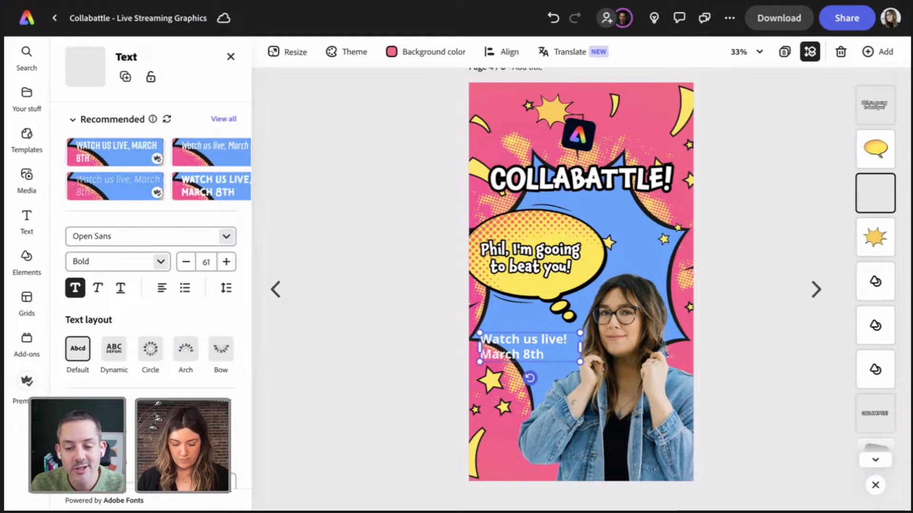
Append ", 1 pm EST" to "March 8th" and fit the text on two lines under the bubble at size 39.
{"action": "type", "text": ","}
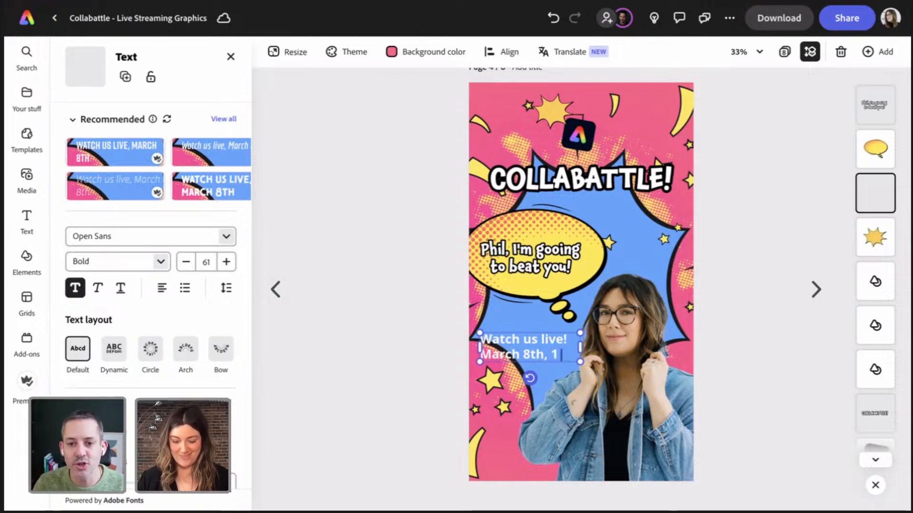
{"action": "type", "text": " 1 pm"}
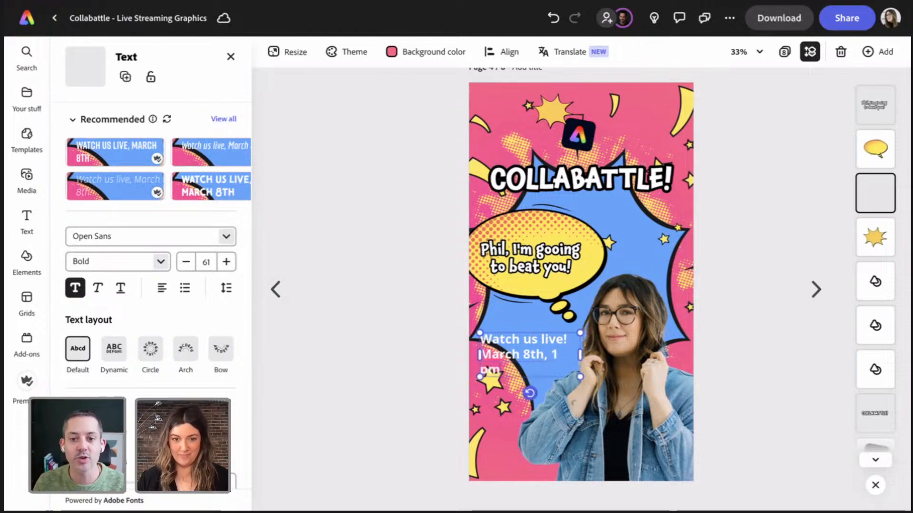
{"action": "type", "text": " EST"}
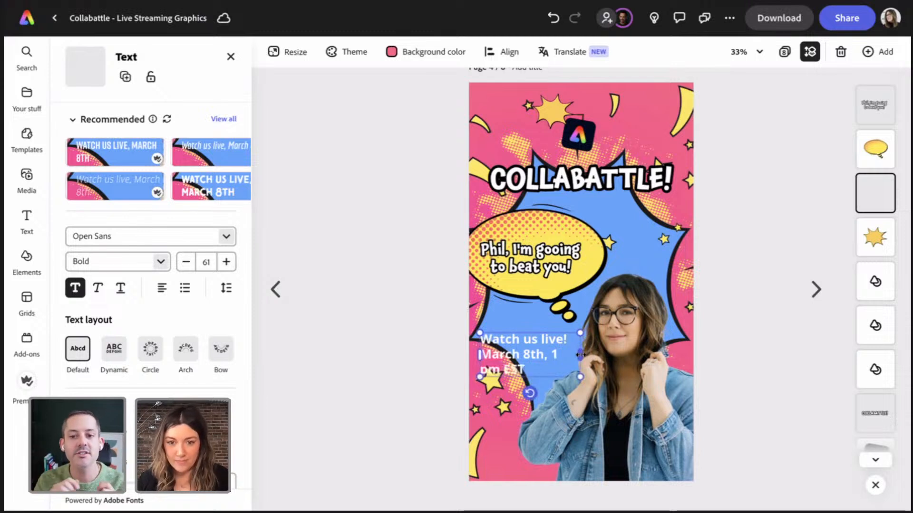
{"action": "left_click_drag", "start_coordinate": [580, 355], "coordinate": [616, 350]}
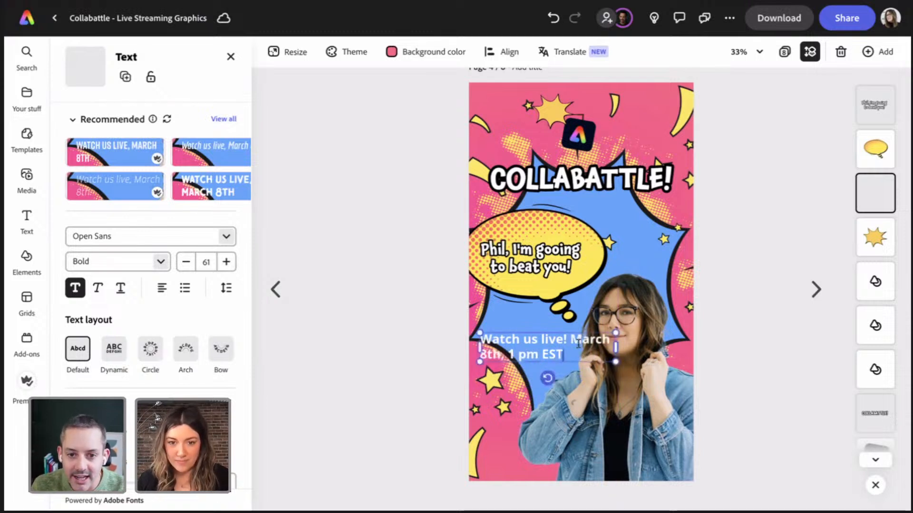
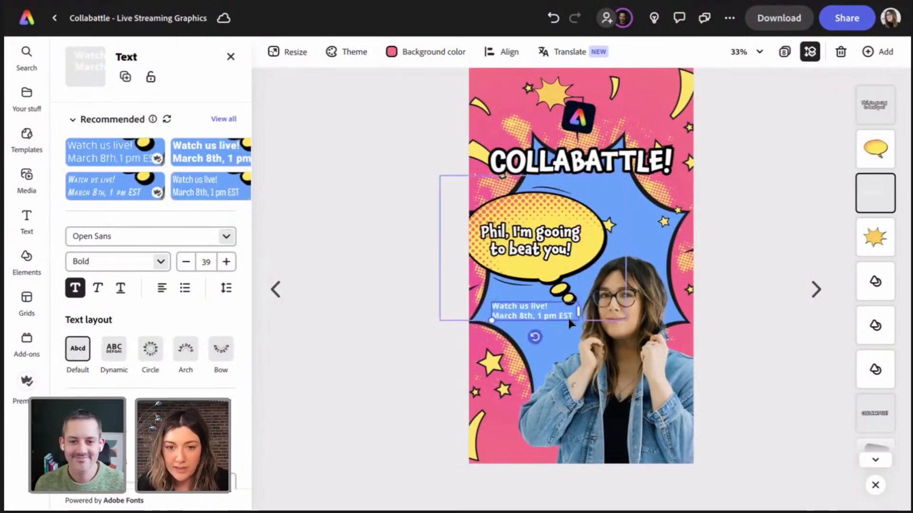
{"action": "left_click", "coordinate": [780, 214]}
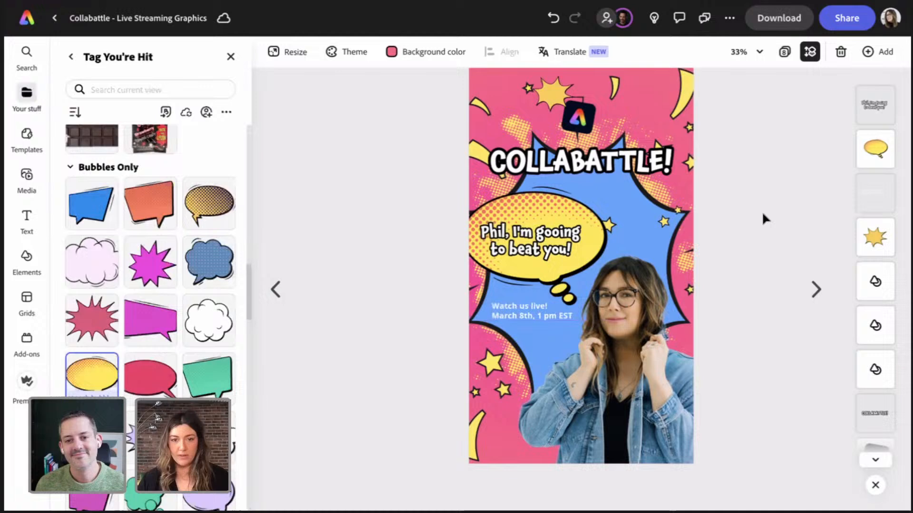
Move the thought bubble and its text together slightly up and to the left, away from the date text.
{"action": "left_click", "coordinate": [557, 251]}
{"action": "left_click", "coordinate": [597, 254], "text": "shift"}
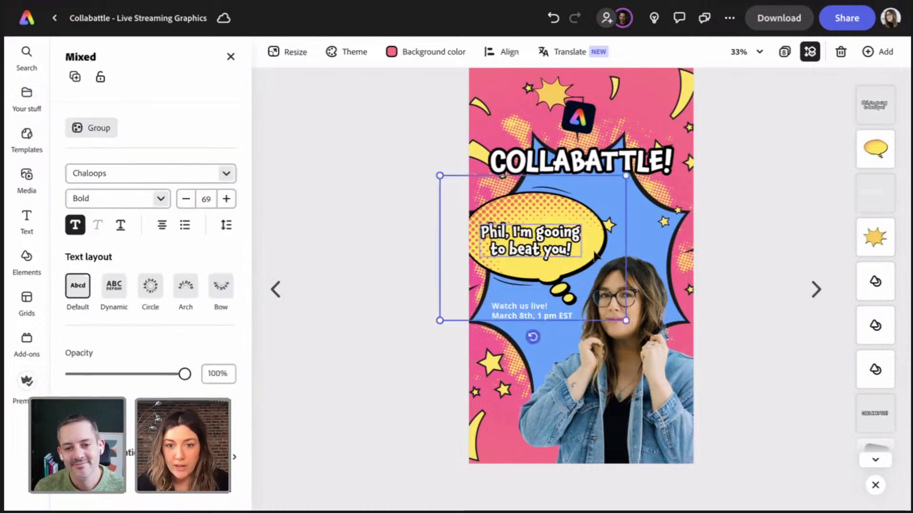
{"action": "left_click_drag", "start_coordinate": [597, 256], "coordinate": [588, 247]}
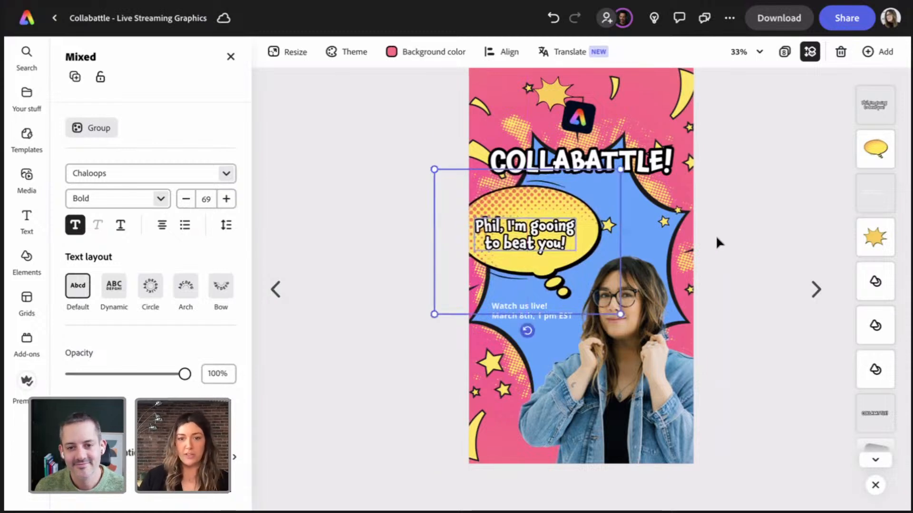
Move the Adobe Express logo from above the title to beside the woman's elbow, and nudge the bubble text slightly higher inside the bubble.
{"action": "left_click_drag", "start_coordinate": [591, 125], "coordinate": [547, 374]}
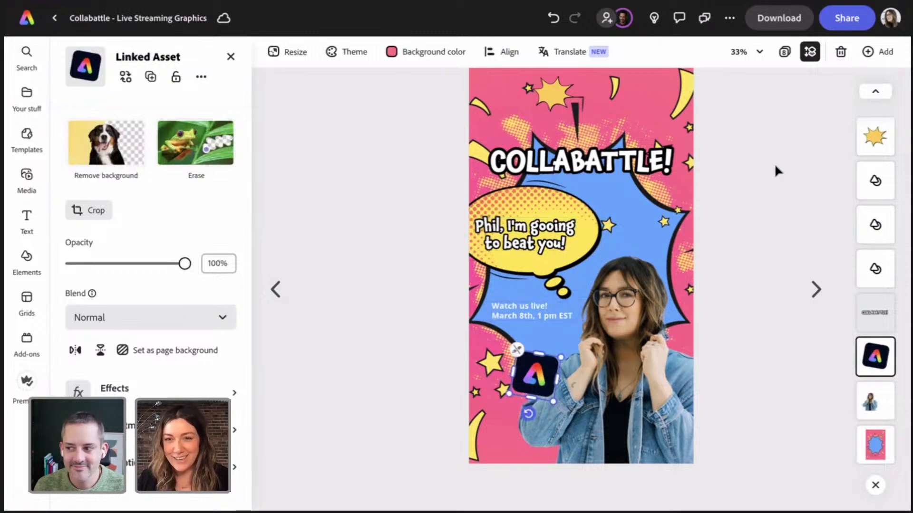
{"action": "left_click", "coordinate": [343, 187]}
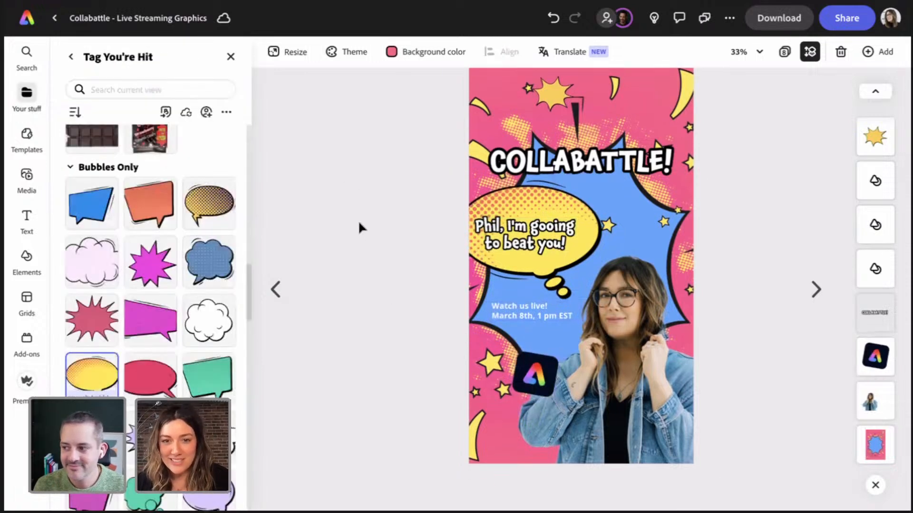
{"action": "left_click_drag", "start_coordinate": [547, 229], "coordinate": [544, 227]}
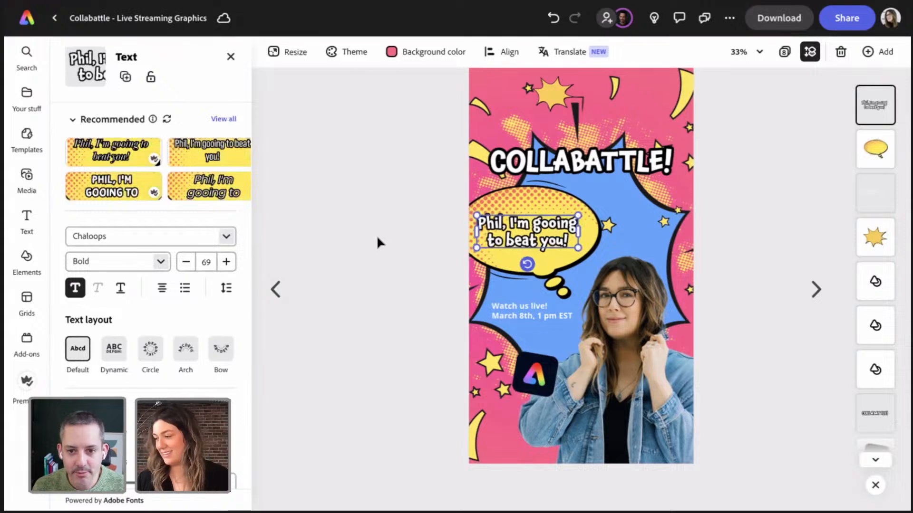
{"action": "left_click", "coordinate": [767, 220]}
{"action": "scroll", "coordinate": [372, 221], "scroll_direction": "up", "scroll_amount": 2}
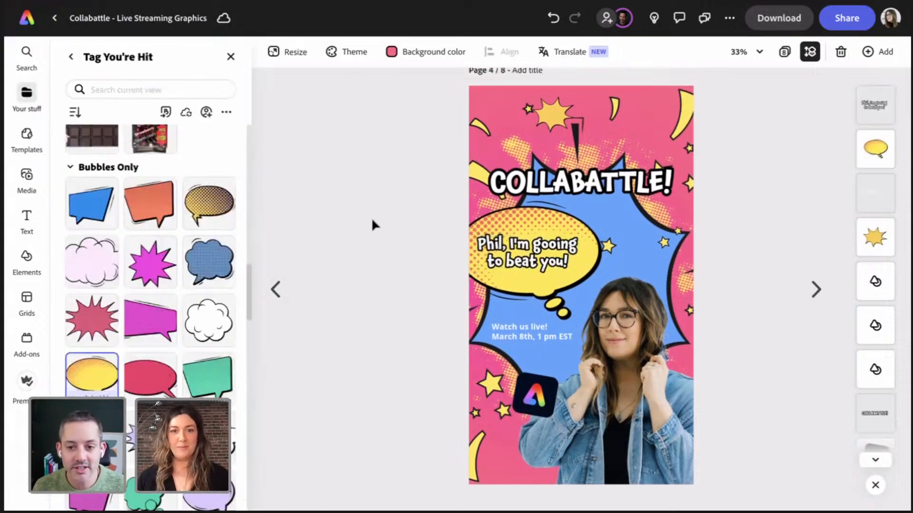
Duplicate the landscape "starting in" page and open the copy for editing.
{"action": "left_click", "coordinate": [784, 54]}
{"action": "scroll", "coordinate": [411, 243], "scroll_direction": "down", "scroll_amount": 1}
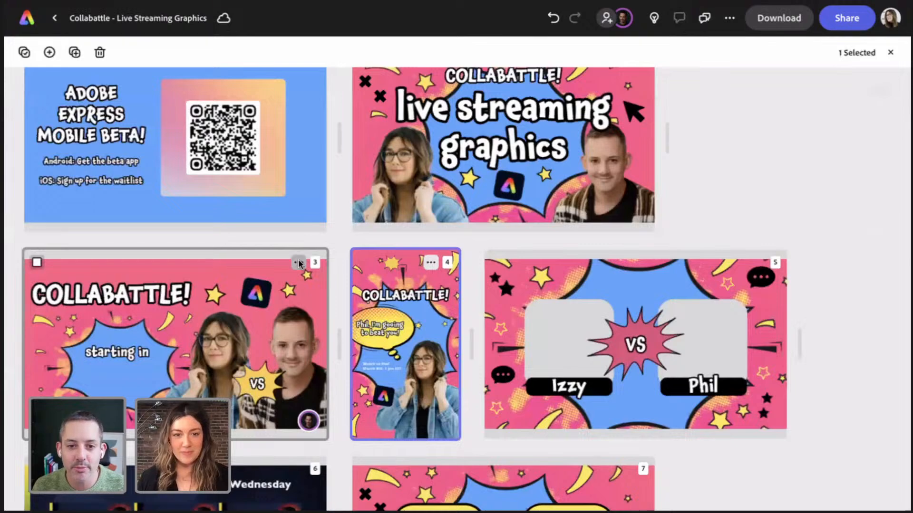
{"action": "left_click", "coordinate": [298, 263]}
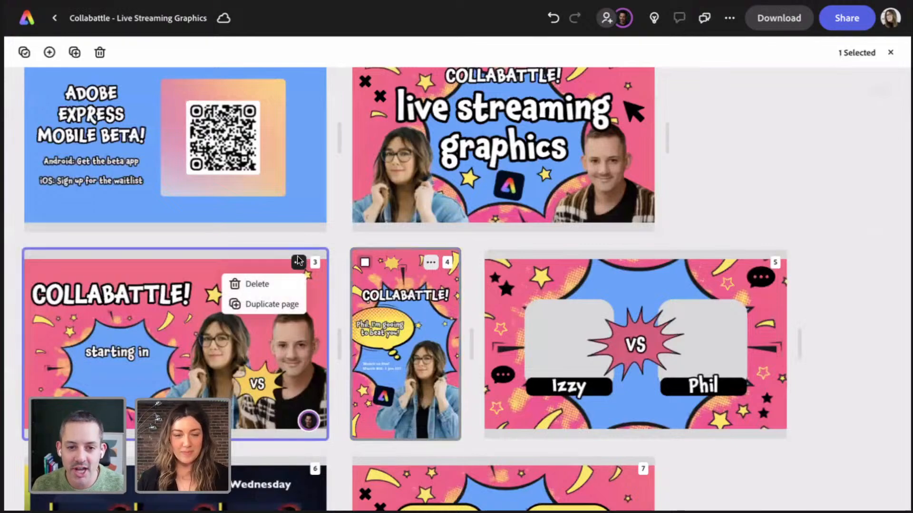
{"action": "left_click", "coordinate": [272, 305]}
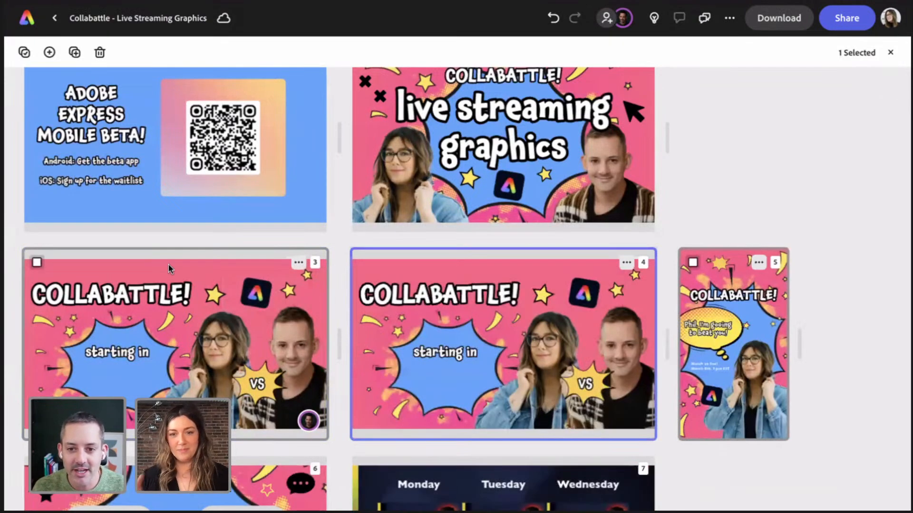
{"action": "double_click", "coordinate": [576, 270]}
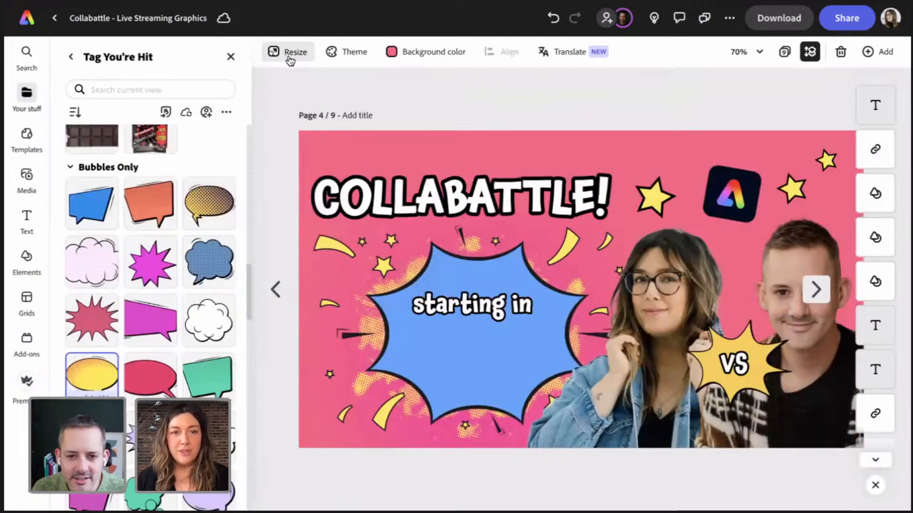
Resize the duplicated "starting in" page to the Instagram story format, 1080 x 1920 px.
{"action": "left_click", "coordinate": [290, 57]}
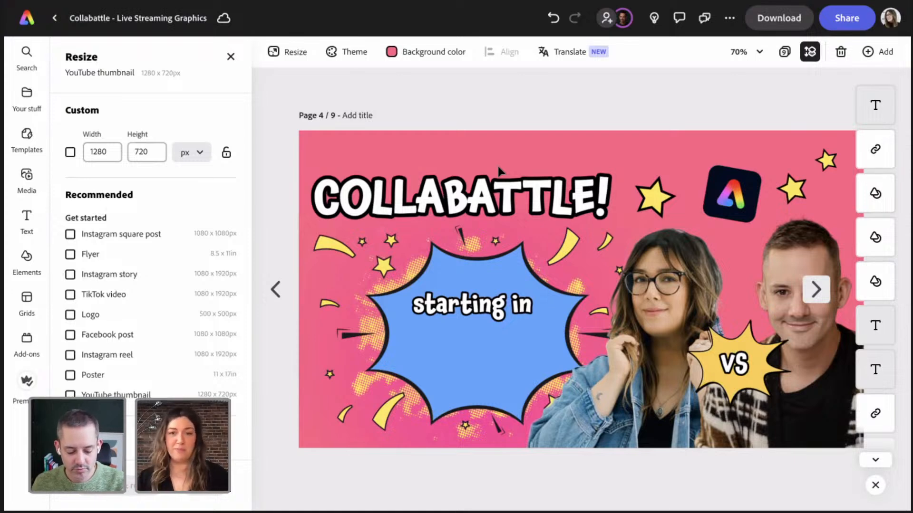
{"action": "left_click", "coordinate": [295, 57]}
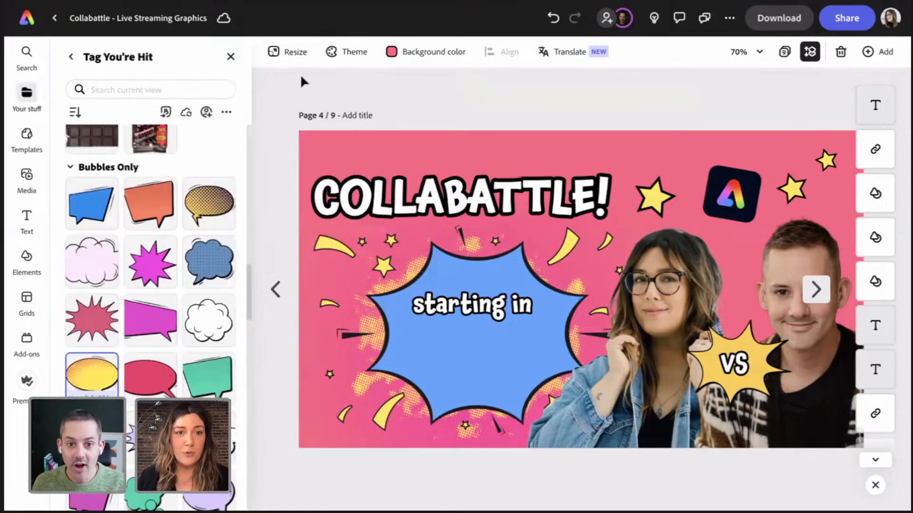
{"action": "left_click", "coordinate": [291, 55]}
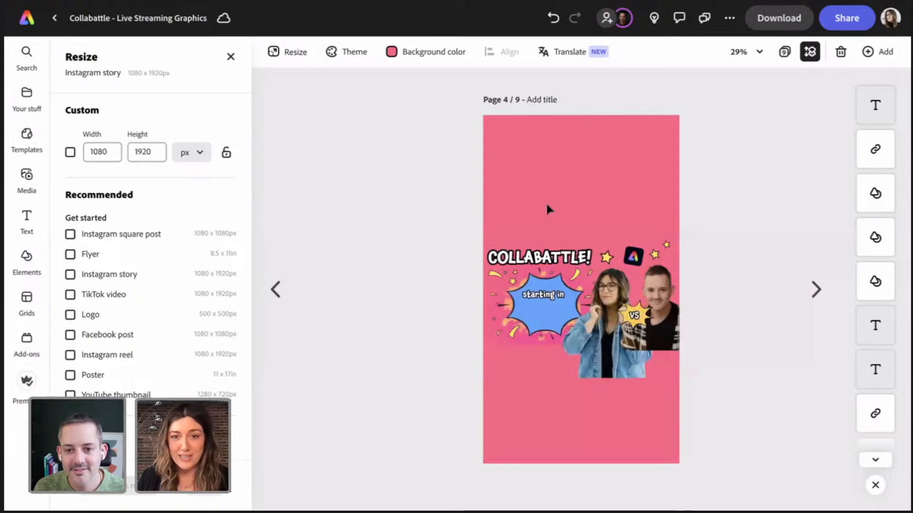
Move the "COLLABATTLE!" title up to the upper left area of the story page.
{"action": "left_click_drag", "start_coordinate": [573, 257], "coordinate": [595, 182]}
{"action": "left_click", "coordinate": [666, 304]}
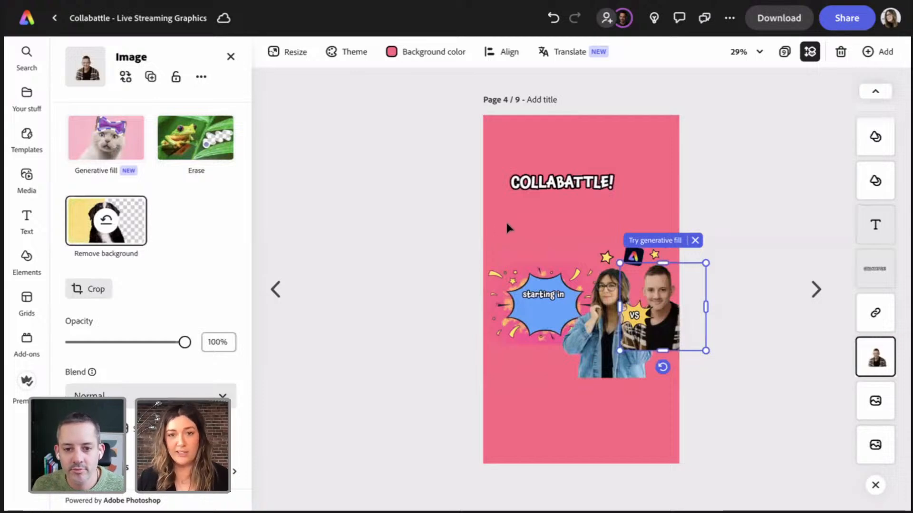
{"action": "left_click_drag", "start_coordinate": [552, 187], "coordinate": [539, 157]}
Rotate the blue burst background image to portrait orientation and enlarge it until it covers the whole story page.
{"action": "left_click", "coordinate": [497, 278]}
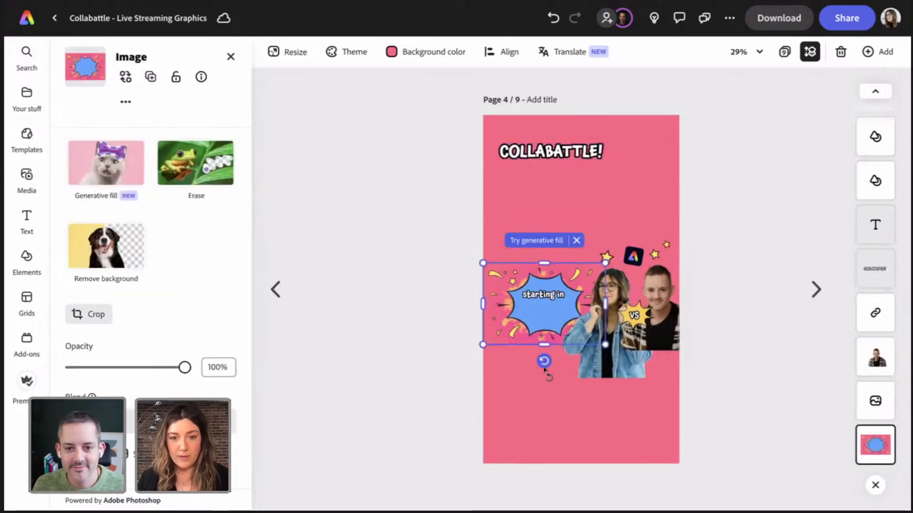
{"action": "left_click_drag", "start_coordinate": [545, 370], "coordinate": [473, 309]}
{"action": "left_click_drag", "start_coordinate": [503, 242], "coordinate": [385, 69]}
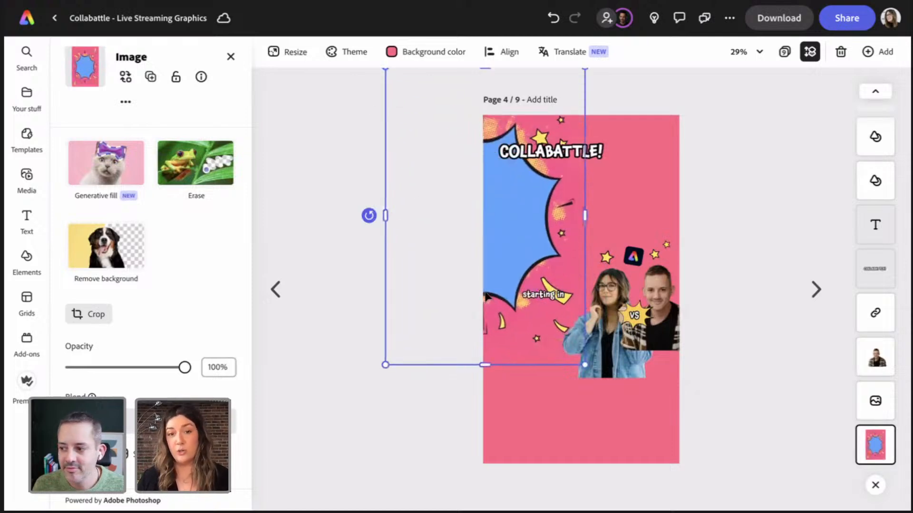
{"action": "left_click_drag", "start_coordinate": [585, 365], "coordinate": [728, 404]}
{"action": "left_click_drag", "start_coordinate": [531, 250], "coordinate": [528, 252]}
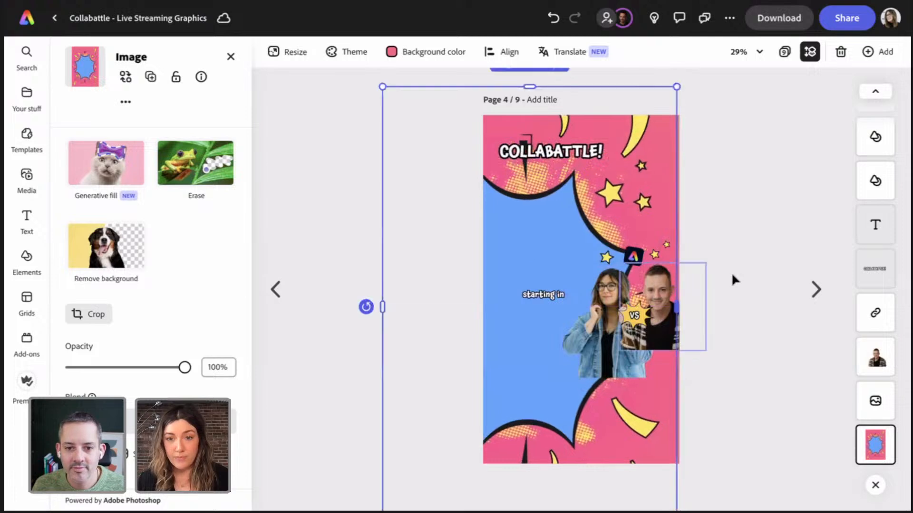
{"action": "left_click", "coordinate": [733, 273]}
Delete the woman's photo and nudge the burst background slightly right and down to fill the page edge.
{"action": "left_click", "coordinate": [590, 356]}
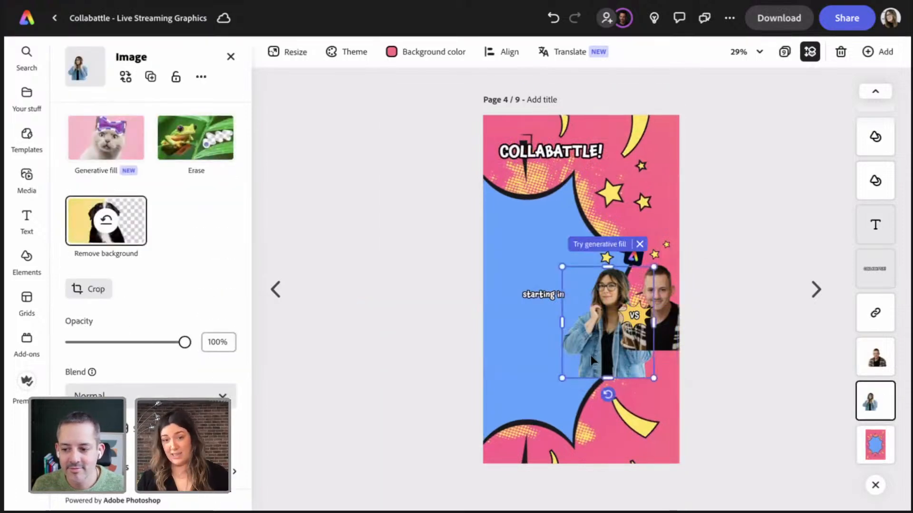
{"action": "key", "text": "Delete"}
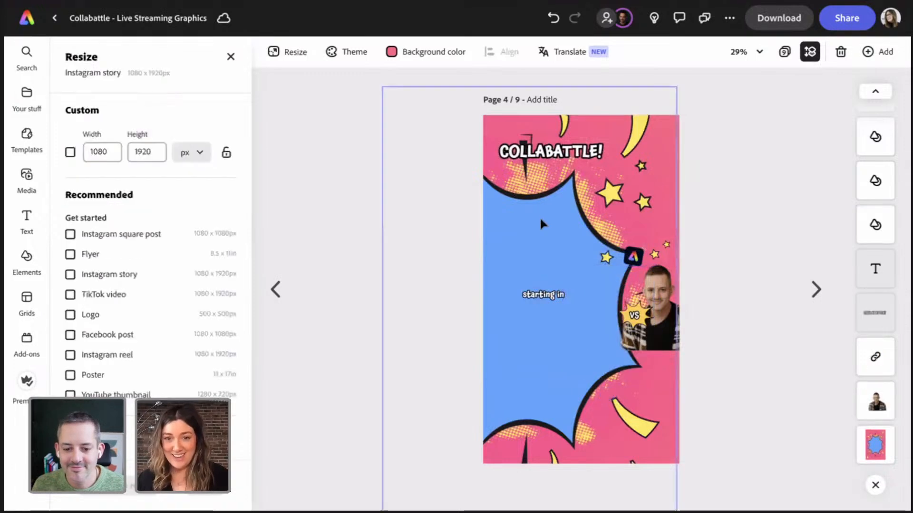
{"action": "left_click_drag", "start_coordinate": [537, 209], "coordinate": [546, 213]}
{"action": "left_click", "coordinate": [754, 238]}
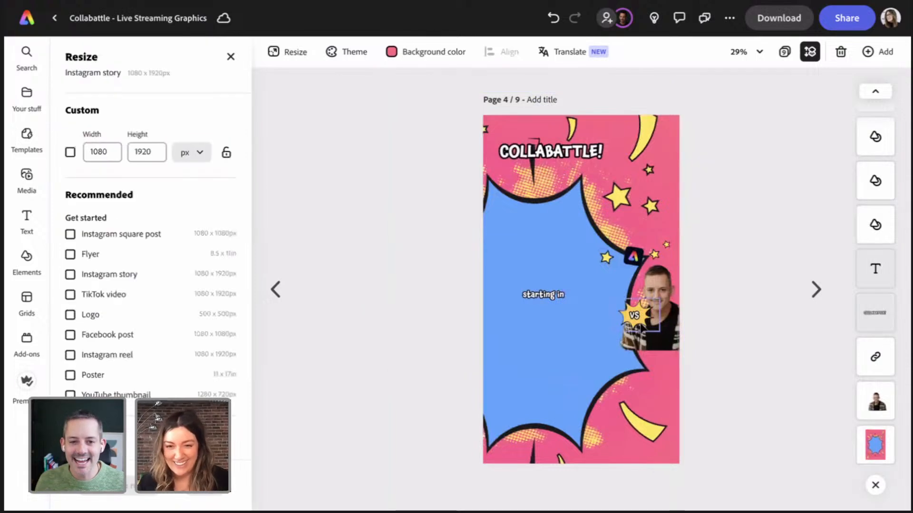
Delete the "VS" text, its yellow star badge and the "starting in" text from the story page.
{"action": "left_click", "coordinate": [635, 316]}
{"action": "key", "text": "Delete"}
{"action": "left_click", "coordinate": [638, 321]}
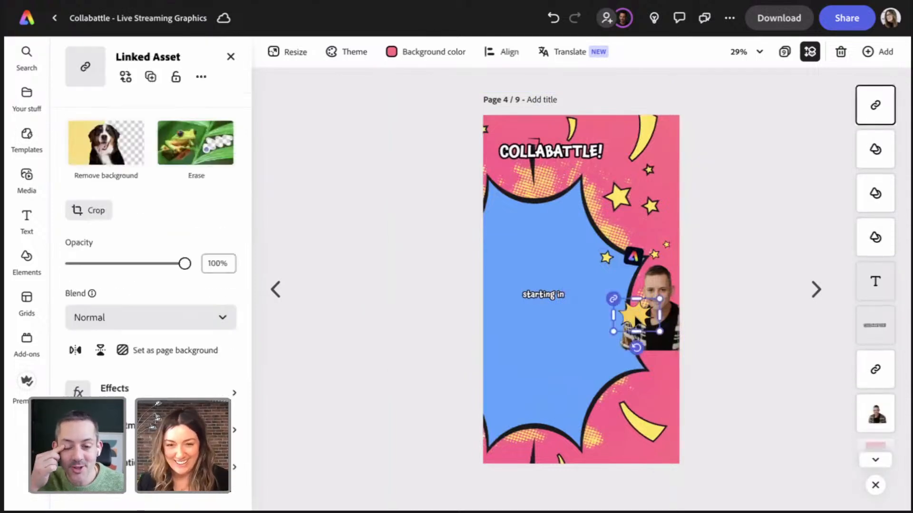
{"action": "key", "text": "Delete"}
{"action": "left_click", "coordinate": [627, 265]}
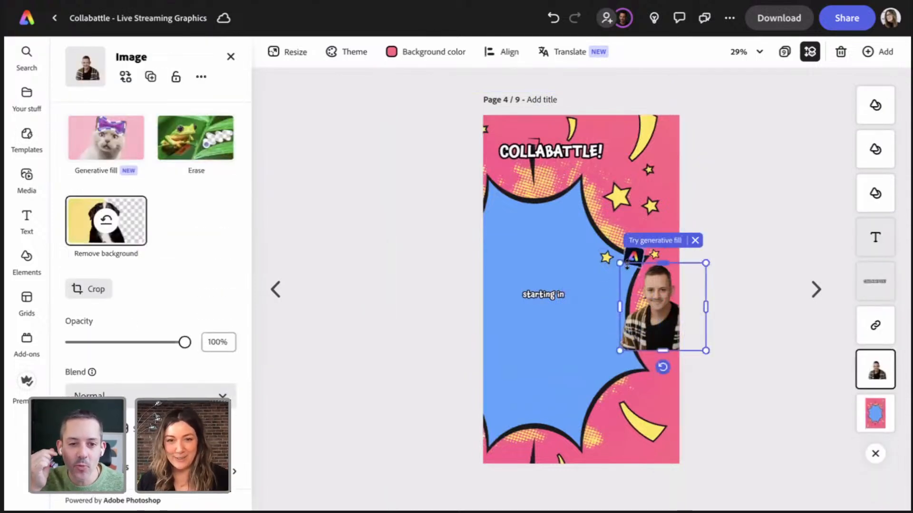
{"action": "left_click", "coordinate": [561, 300]}
{"action": "left_click_drag", "start_coordinate": [561, 300], "coordinate": [607, 179]}
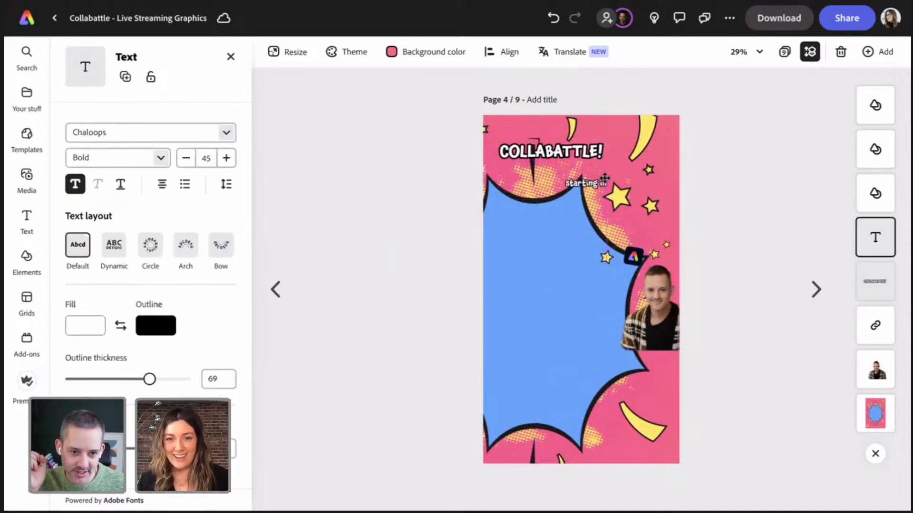
{"action": "key", "text": "Delete"}
{"action": "left_click", "coordinate": [614, 262]}
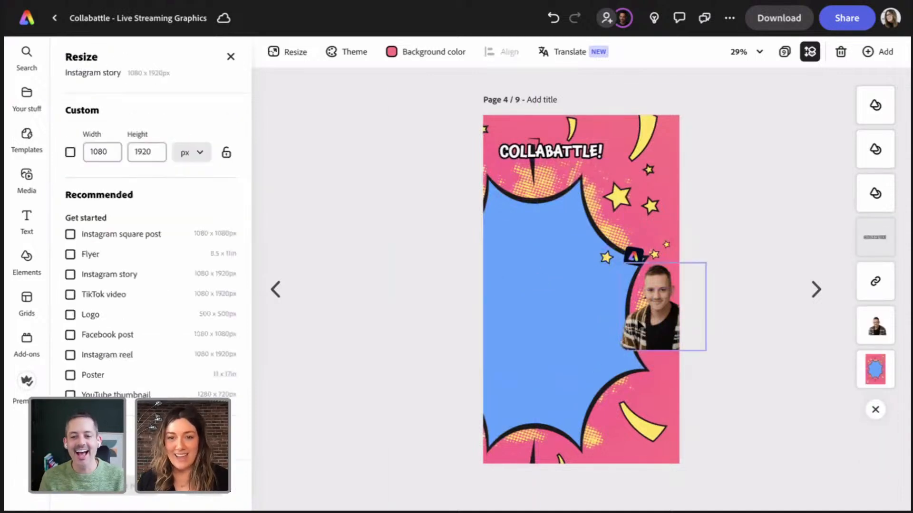
{"action": "left_click", "coordinate": [764, 228]}
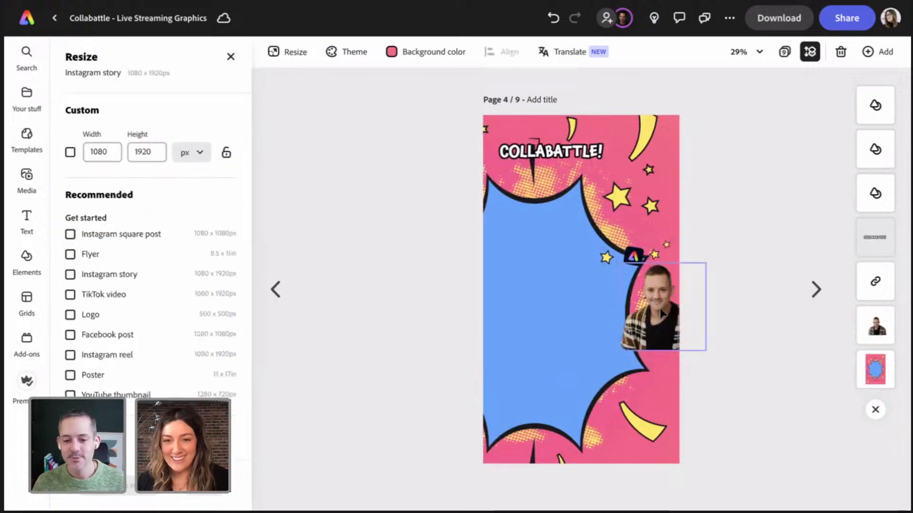
Enlarge the man's photo to about twice its size and move it down so it runs past the page's bottom edge.
{"action": "left_click", "coordinate": [619, 265]}
{"action": "left_click_drag", "start_coordinate": [621, 266], "coordinate": [530, 172]}
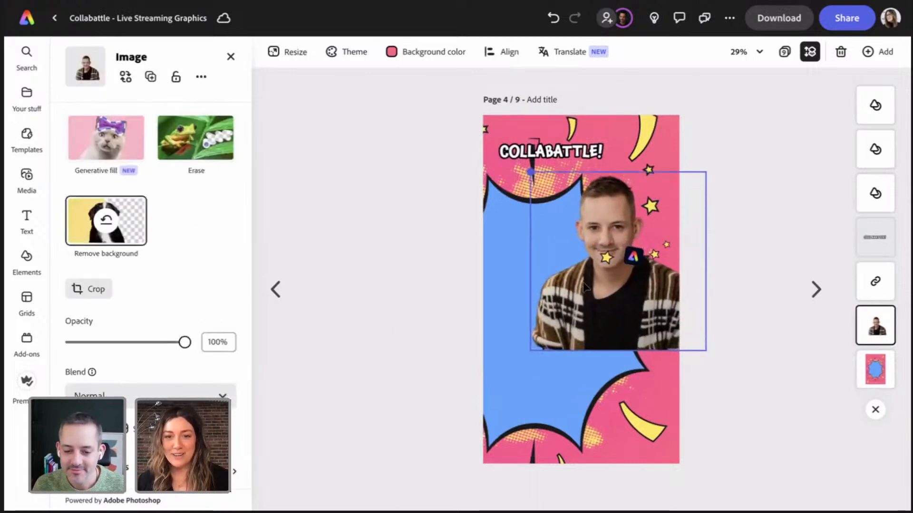
{"action": "left_click_drag", "start_coordinate": [666, 321], "coordinate": [667, 406]}
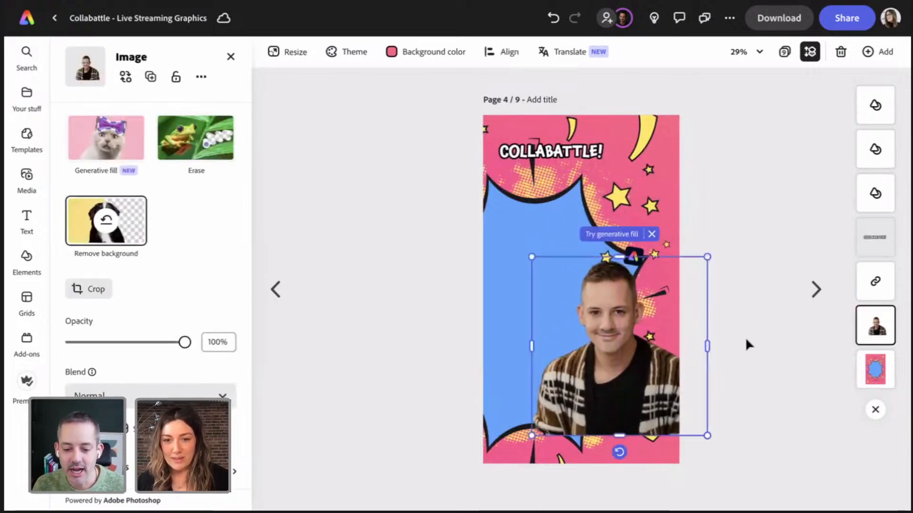
{"action": "left_click", "coordinate": [745, 57]}
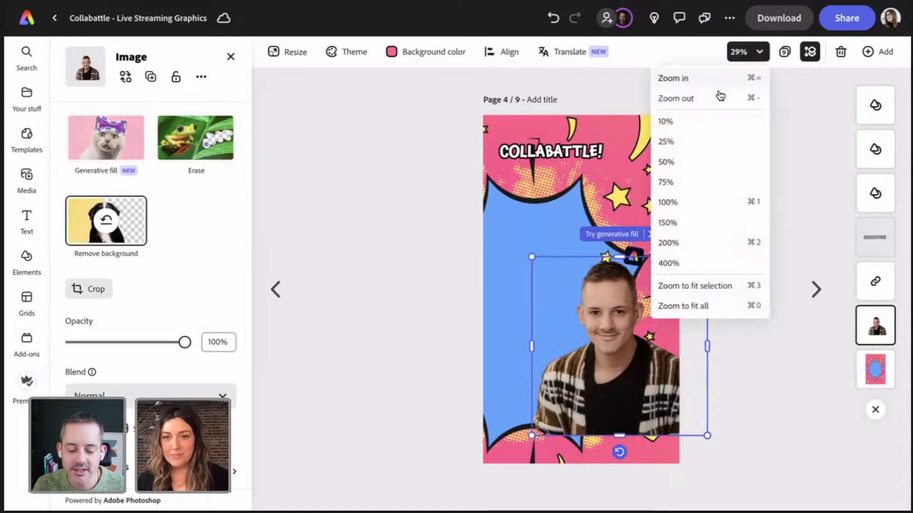
{"action": "left_click", "coordinate": [704, 97]}
{"action": "left_click", "coordinate": [763, 385]}
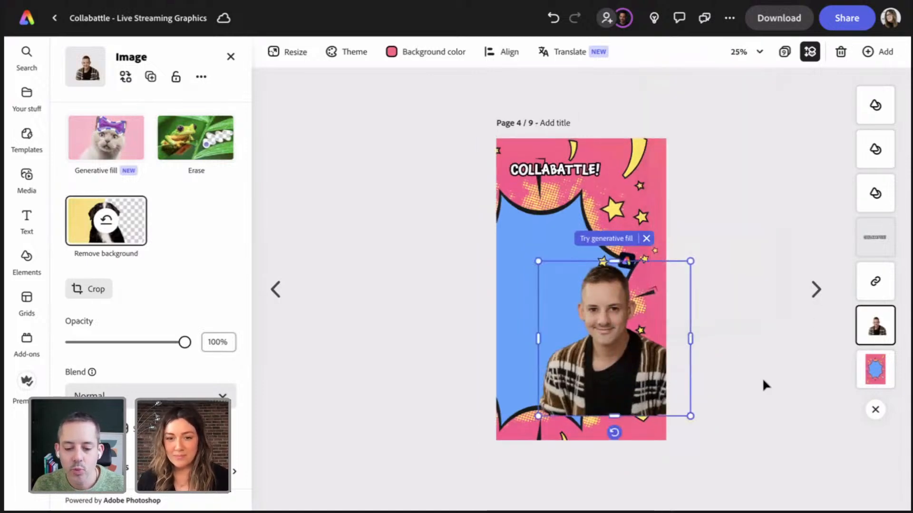
{"action": "left_click_drag", "start_coordinate": [618, 340], "coordinate": [614, 373]}
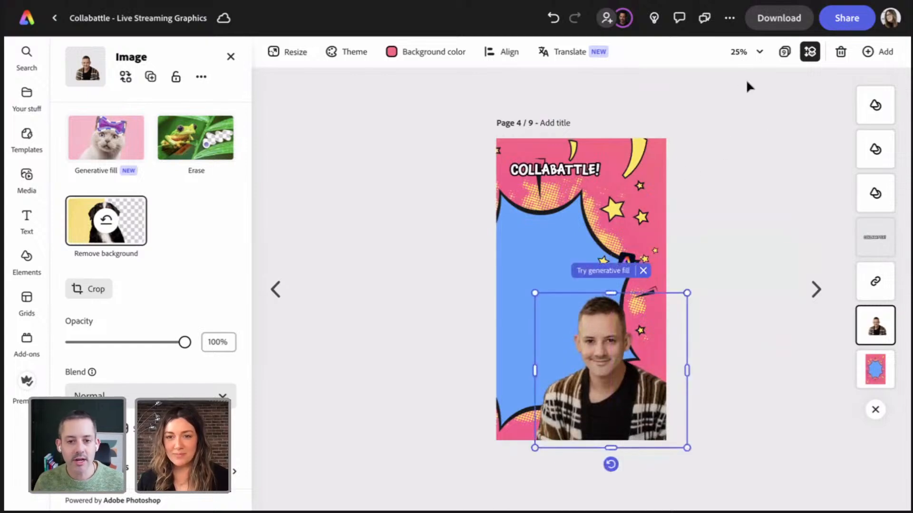
{"action": "left_click", "coordinate": [739, 52]}
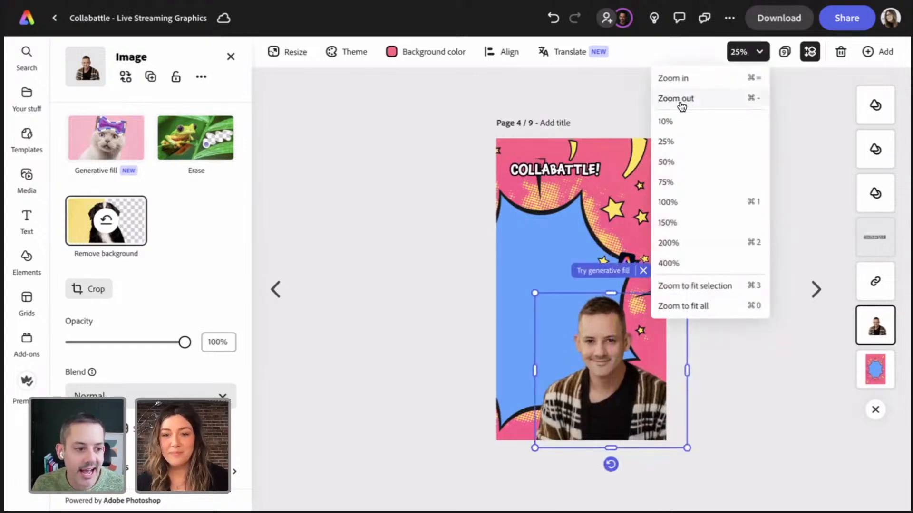
{"action": "left_click", "coordinate": [680, 100]}
{"action": "left_click", "coordinate": [688, 78]}
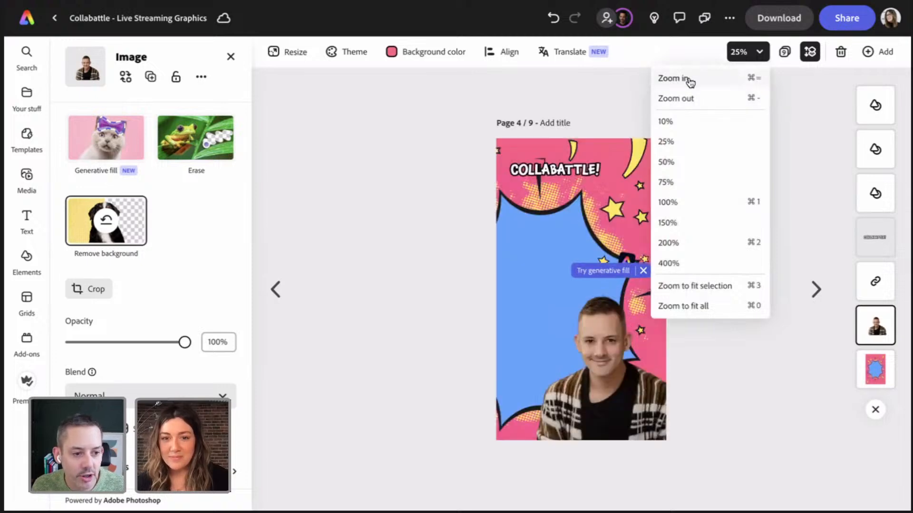
{"action": "left_click", "coordinate": [382, 176]}
{"action": "left_click", "coordinate": [369, 246]}
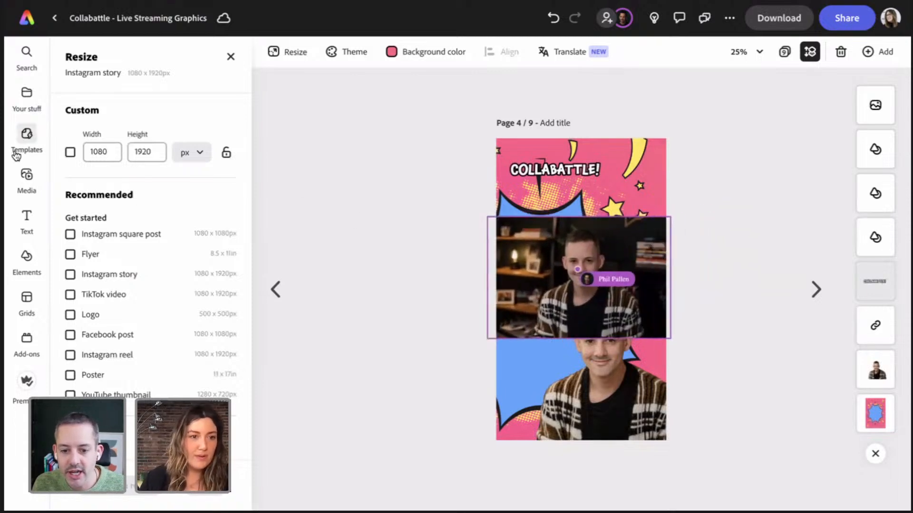
Add the round magenta speech bubble (speech bubble-23) from the Tag You're Hit library's Bubbles Only group to the page 4 story.
{"action": "left_click", "coordinate": [22, 181]}
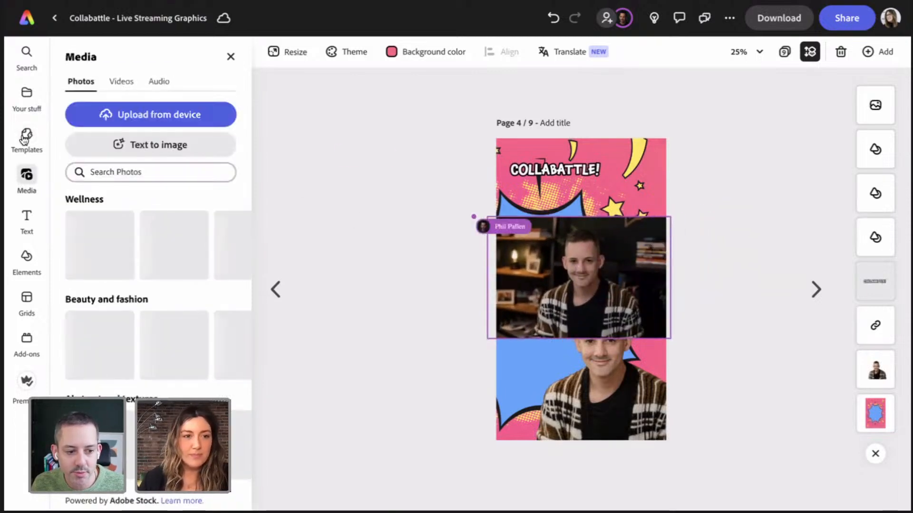
{"action": "left_click", "coordinate": [28, 99]}
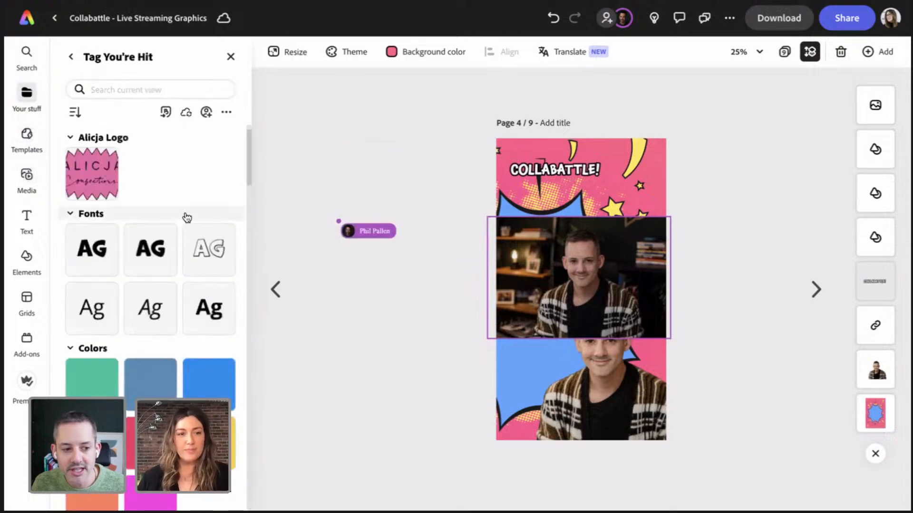
{"action": "scroll", "coordinate": [185, 216], "scroll_direction": "down", "scroll_amount": 10}
{"action": "scroll", "coordinate": [186, 216], "scroll_direction": "down", "scroll_amount": 8}
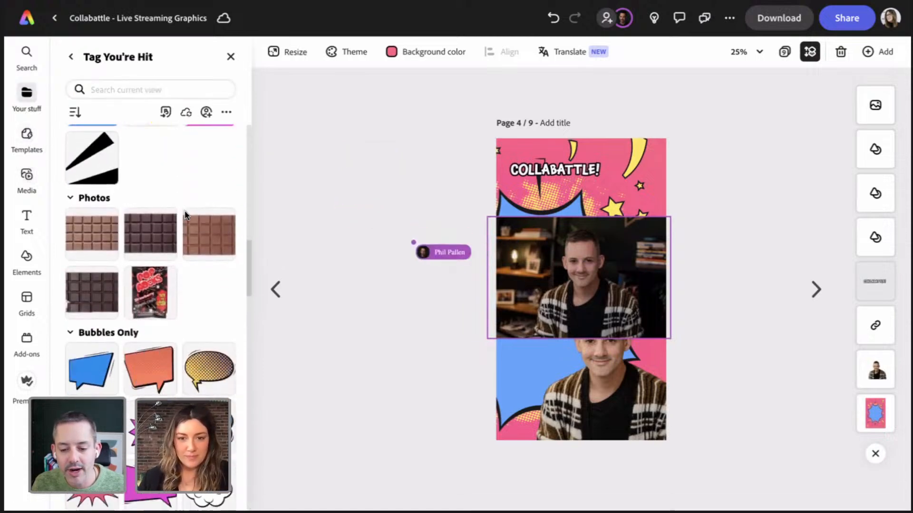
{"action": "scroll", "coordinate": [185, 216], "scroll_direction": "down", "scroll_amount": 1}
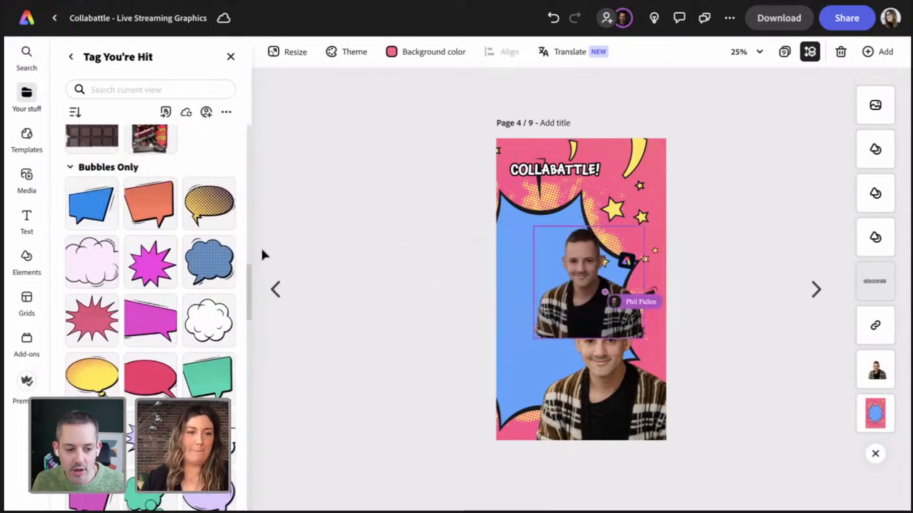
{"action": "scroll", "coordinate": [195, 322], "scroll_direction": "down", "scroll_amount": 3}
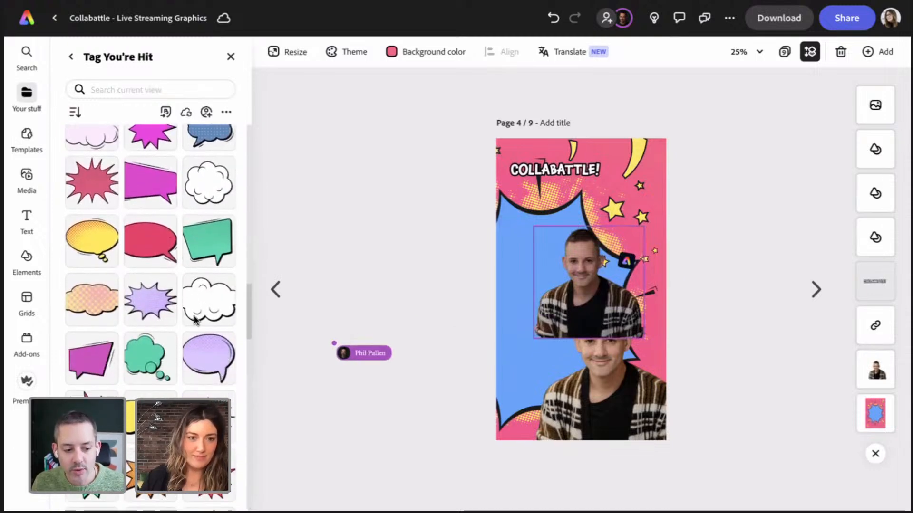
{"action": "scroll", "coordinate": [195, 321], "scroll_direction": "down", "scroll_amount": 2}
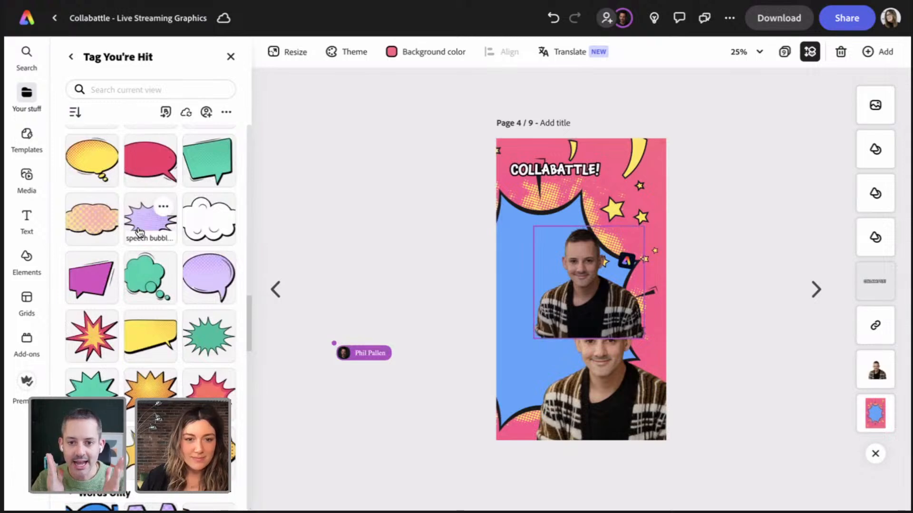
{"action": "scroll", "coordinate": [159, 300], "scroll_direction": "down", "scroll_amount": 1}
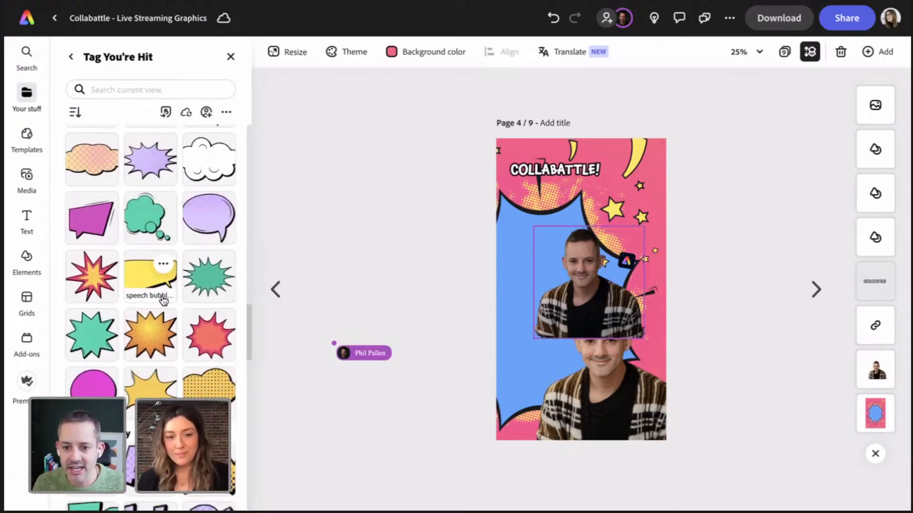
{"action": "scroll", "coordinate": [164, 299], "scroll_direction": "down", "scroll_amount": 3}
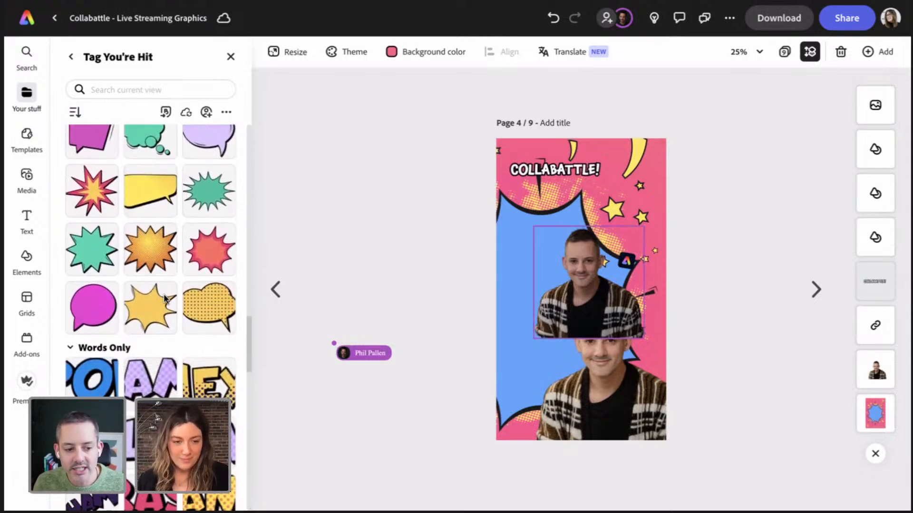
{"action": "scroll", "coordinate": [165, 299], "scroll_direction": "up", "scroll_amount": 1}
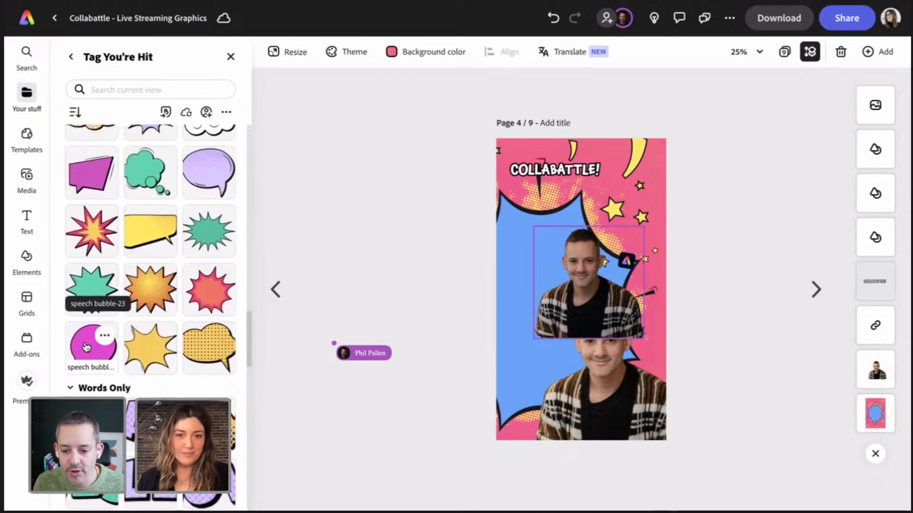
{"action": "left_click_drag", "start_coordinate": [100, 340], "coordinate": [352, 235]}
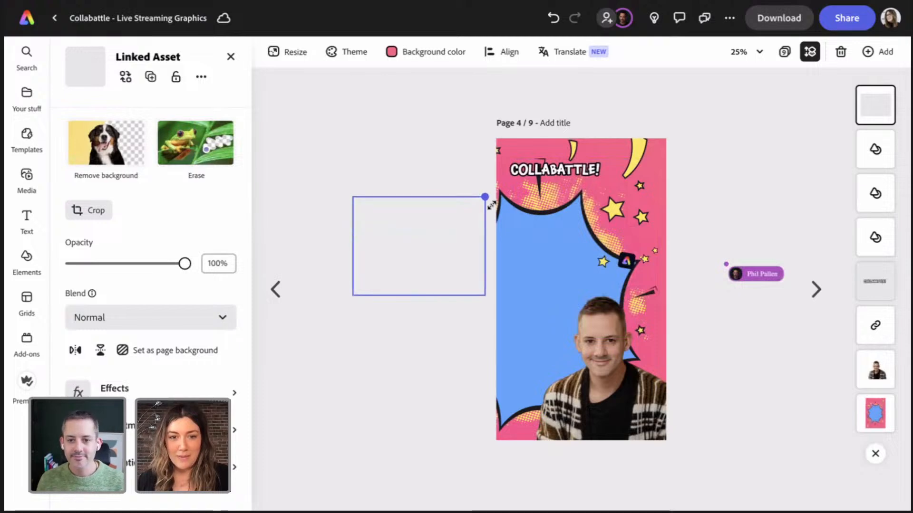
Move the magenta speech bubble onto the blue burst above the man's head and enlarge it to about twice its size.
{"action": "left_click_drag", "start_coordinate": [410, 262], "coordinate": [561, 273]}
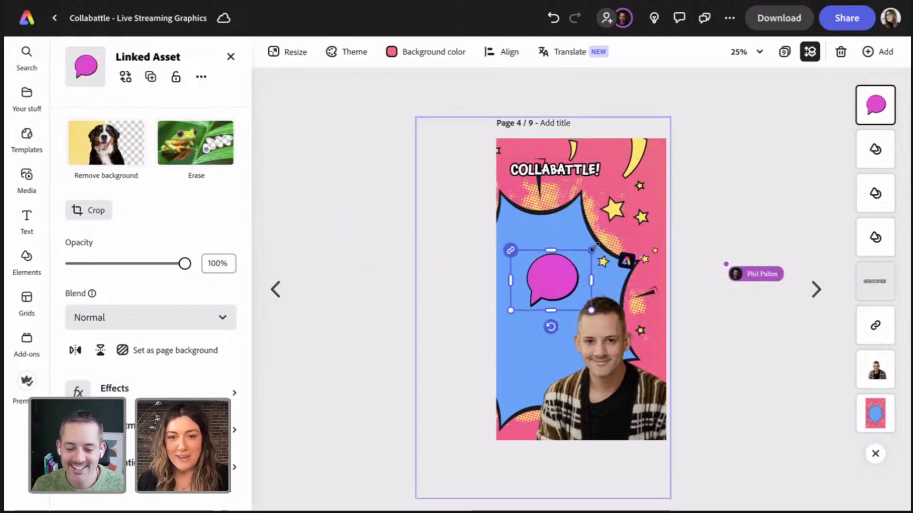
{"action": "left_click_drag", "start_coordinate": [594, 249], "coordinate": [568, 259]}
{"action": "left_click", "coordinate": [756, 184]}
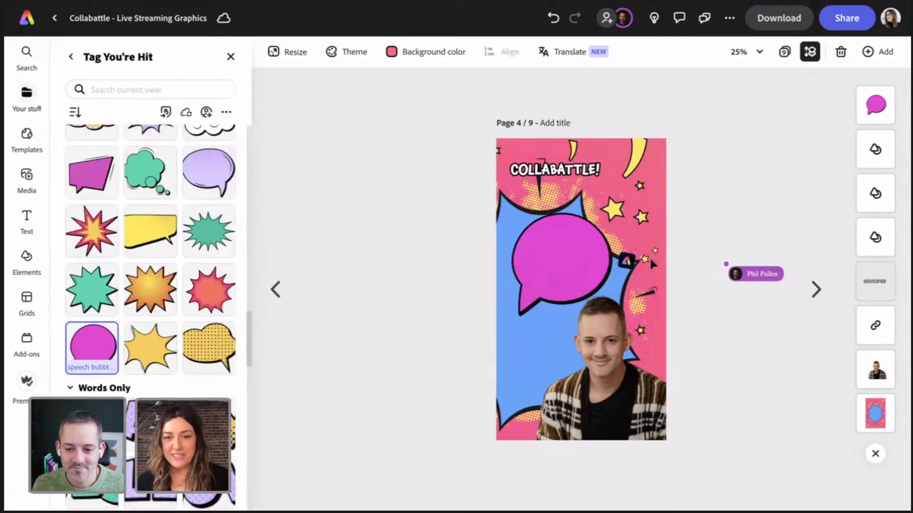
{"action": "left_click", "coordinate": [623, 262]}
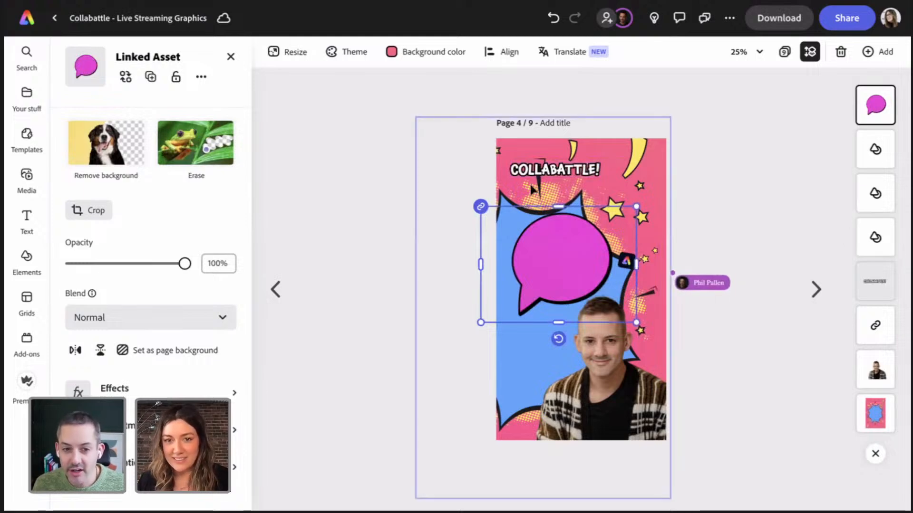
Copy the yellow bubble's two-line text from page 5 and paste it onto the magenta speech bubble on page 4.
{"action": "left_click", "coordinate": [594, 172]}
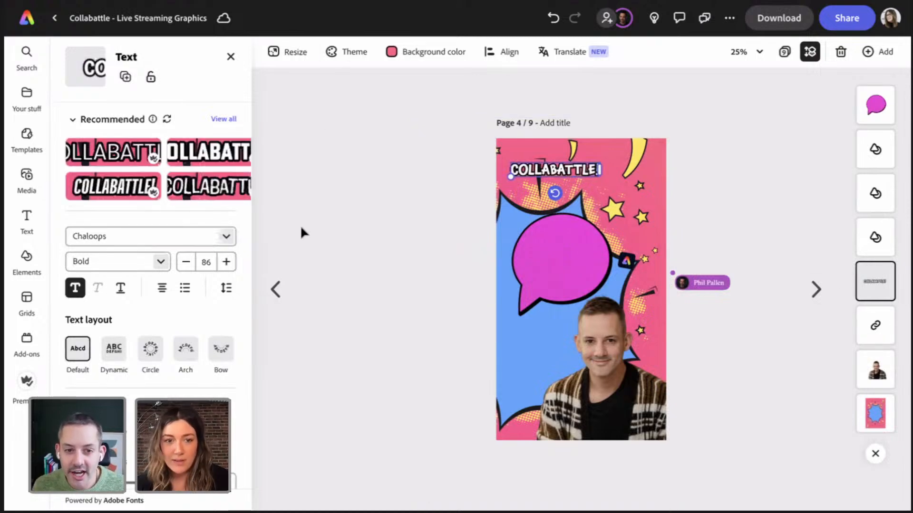
{"action": "left_click", "coordinate": [816, 289]}
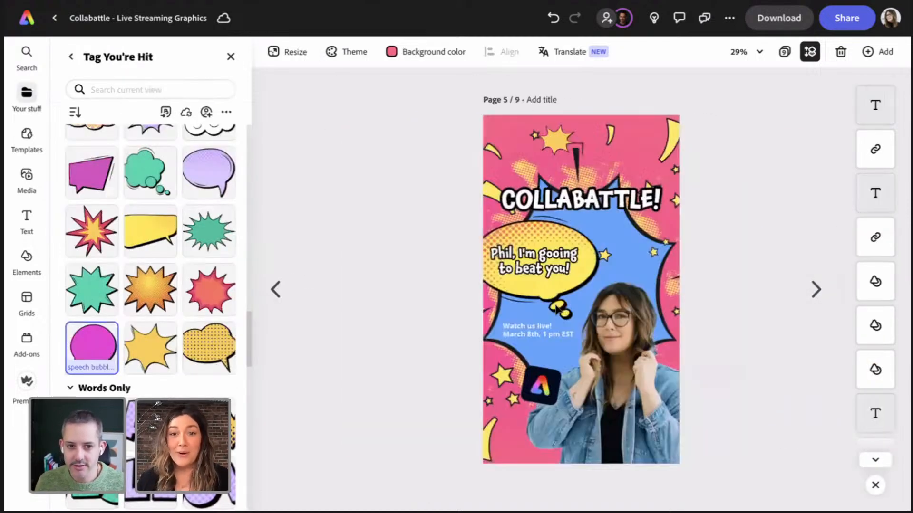
{"action": "left_click", "coordinate": [541, 275]}
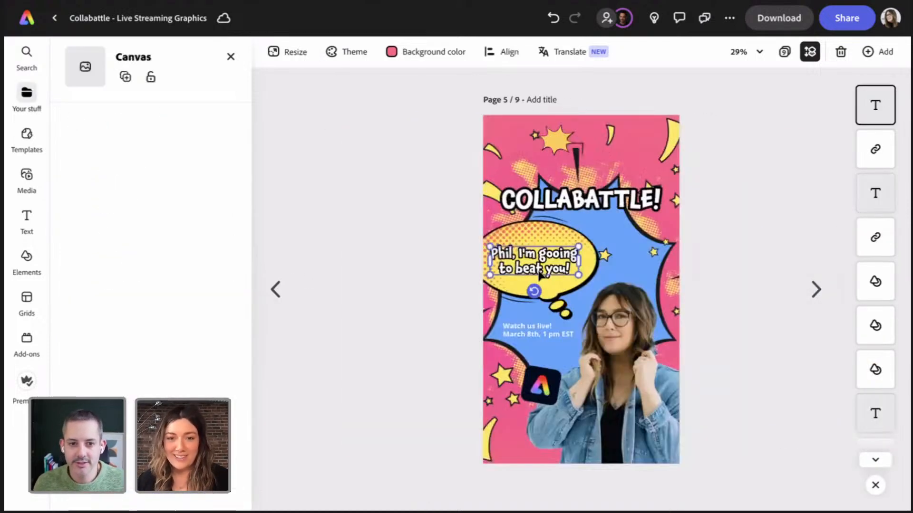
{"action": "left_click", "coordinate": [275, 290]}
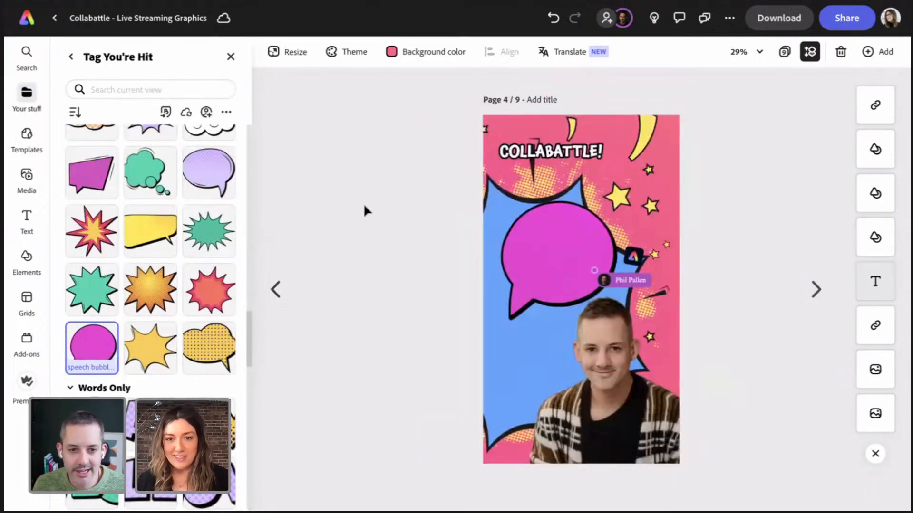
{"action": "left_click", "coordinate": [503, 272]}
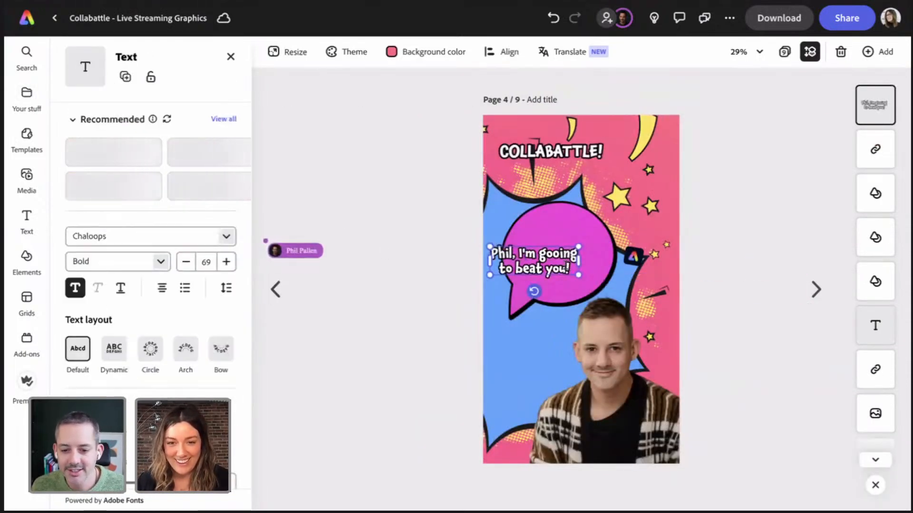
Replace the pasted text in the magenta bubble with "It's on honey!".
{"action": "left_click_drag", "start_coordinate": [570, 270], "coordinate": [481, 248]}
{"action": "type", "text": "It"}
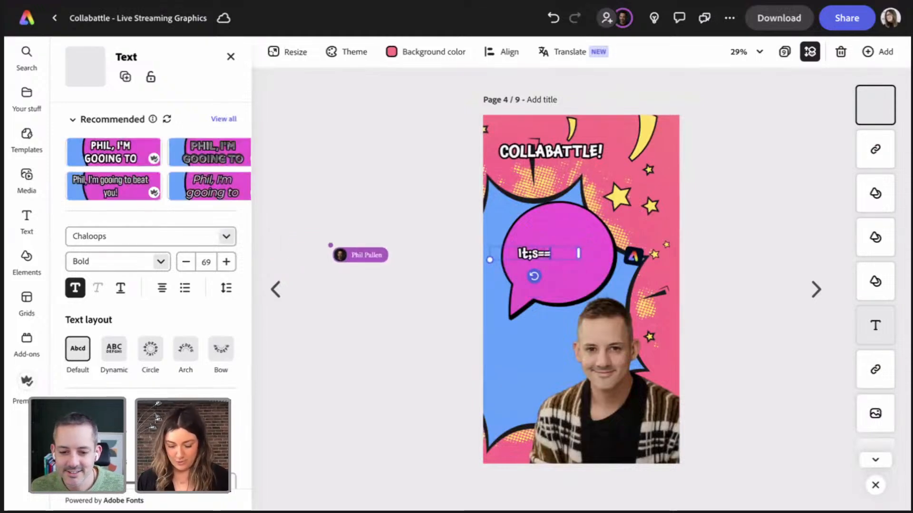
{"action": "type", "text": "'"}
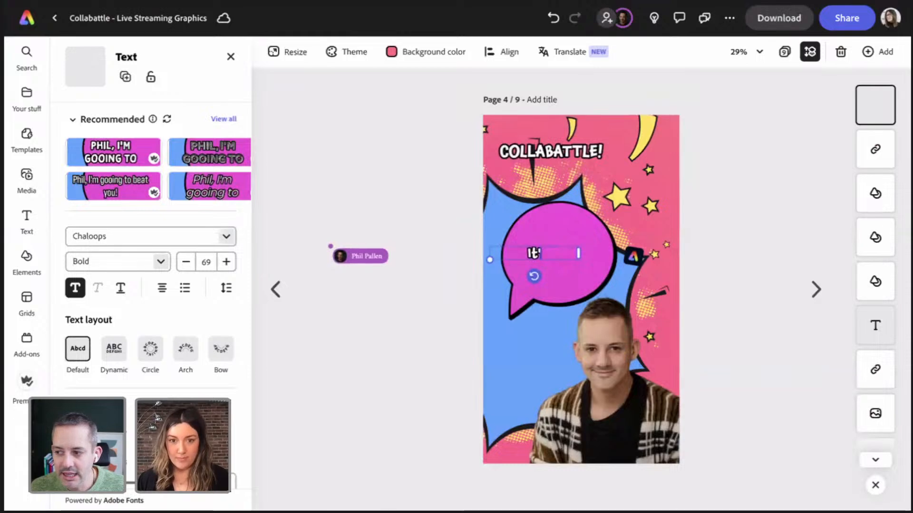
{"action": "type", "text": "s on"}
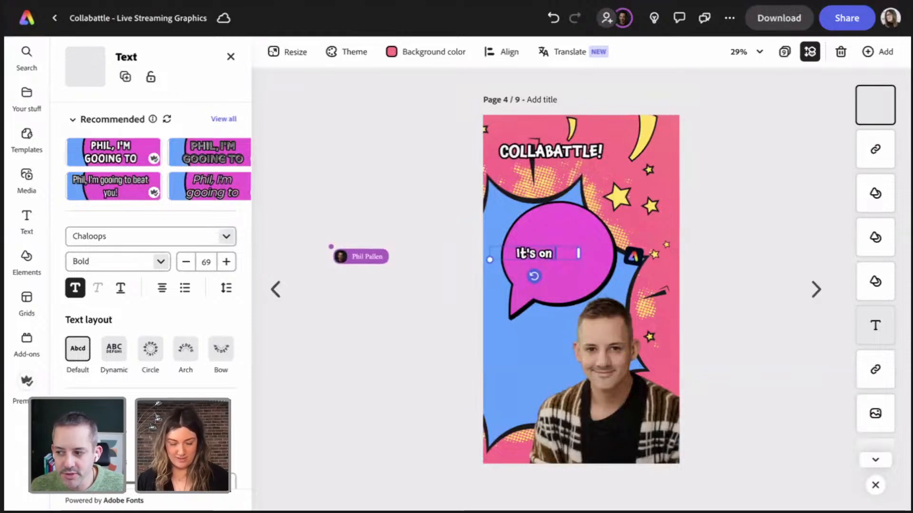
{"action": "type", "text": " hone"}
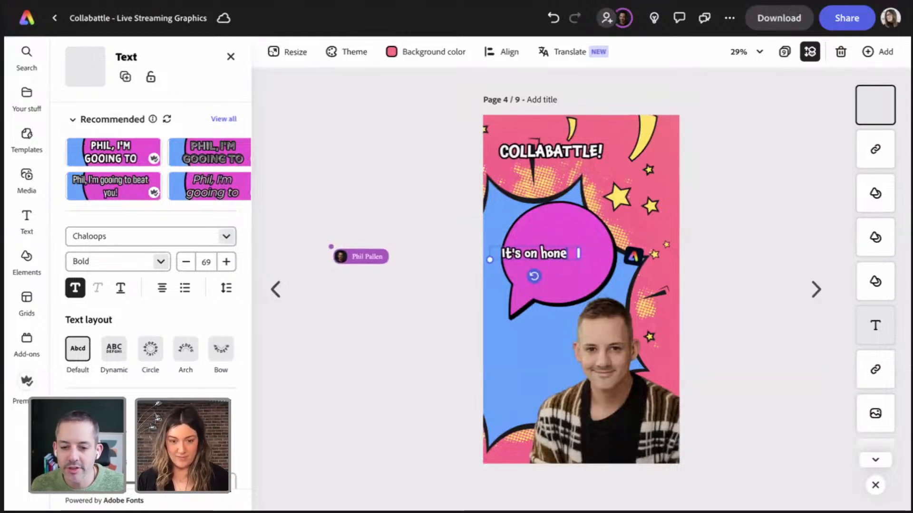
{"action": "type", "text": "y!"}
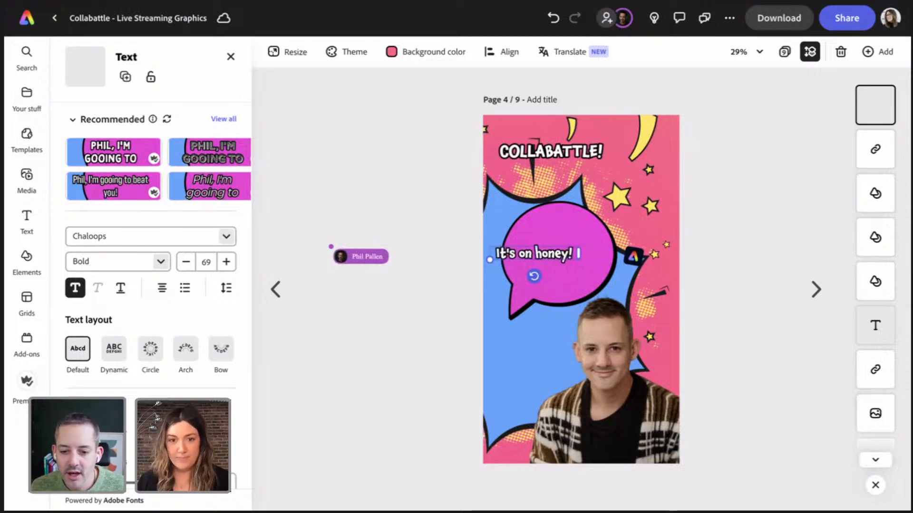
Enlarge the "It's on honey!" text to size 112, centre it in the magenta bubble, and group it with the bubble.
{"action": "left_click_drag", "start_coordinate": [578, 253], "coordinate": [634, 229]}
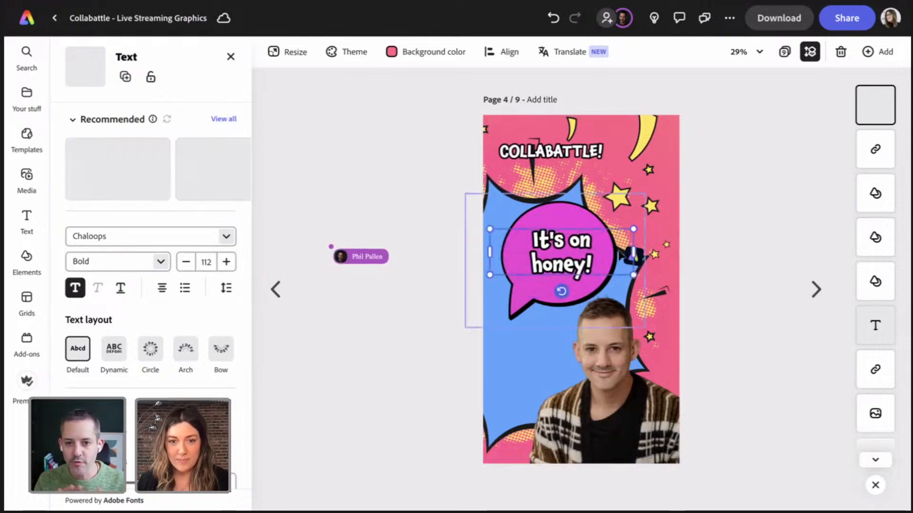
{"action": "left_click_drag", "start_coordinate": [581, 241], "coordinate": [578, 243]}
{"action": "left_click", "coordinate": [578, 222]}
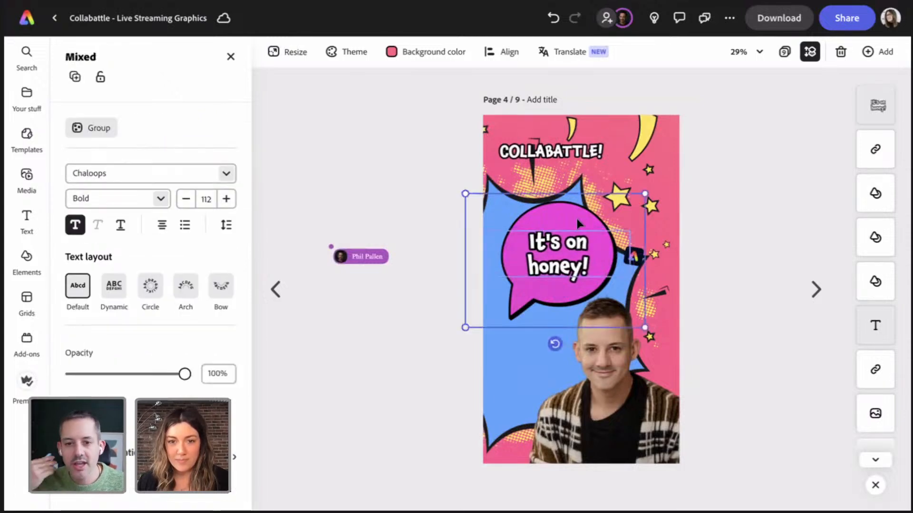
{"action": "key", "text": "ctrl+g"}
Scale the grouped magenta bubble down slightly and reposition it above the man's head within the blue burst.
{"action": "left_click_drag", "start_coordinate": [645, 194], "coordinate": [607, 219]}
{"action": "left_click_drag", "start_coordinate": [590, 264], "coordinate": [623, 245]}
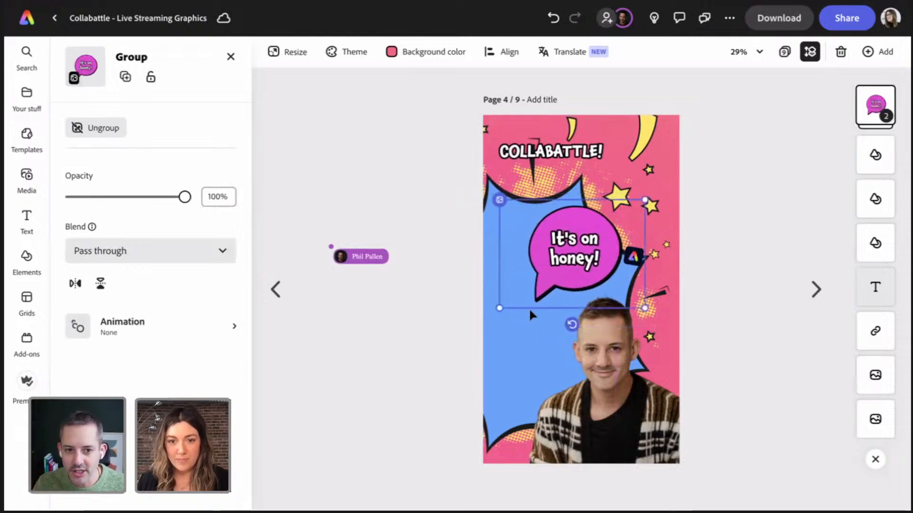
{"action": "left_click_drag", "start_coordinate": [499, 308], "coordinate": [480, 322]}
{"action": "mouse_move", "coordinate": [588, 275]}
{"action": "left_mouse_down"}
{"action": "mouse_move", "coordinate": [594, 261]}
{"action": "mouse_move", "coordinate": [589, 272]}
{"action": "left_mouse_up"}
{"action": "left_click", "coordinate": [752, 238]}
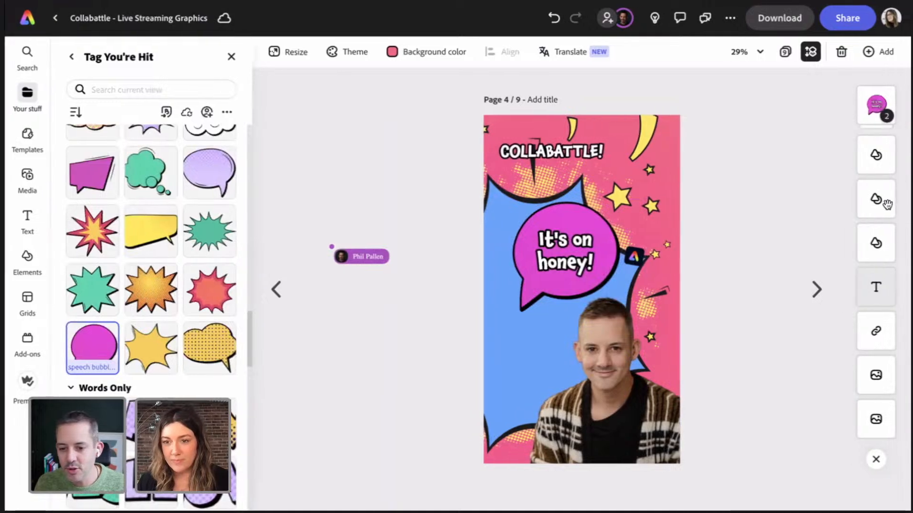
Move the Adobe Express logo up beside the COLLABATTLE! title and place the magenta bubble group just above the man's head.
{"action": "left_click_drag", "start_coordinate": [567, 234], "coordinate": [537, 198]}
{"action": "left_click_drag", "start_coordinate": [638, 266], "coordinate": [656, 151]}
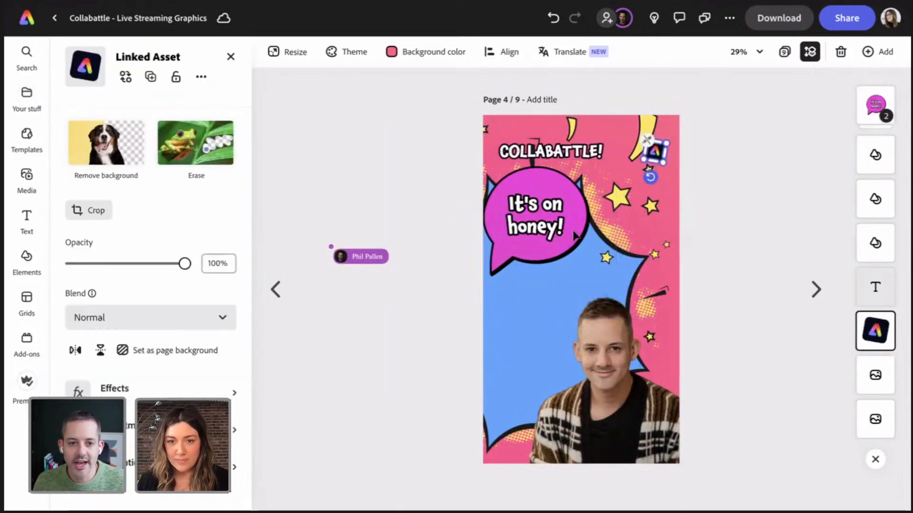
{"action": "left_click_drag", "start_coordinate": [572, 235], "coordinate": [599, 279]}
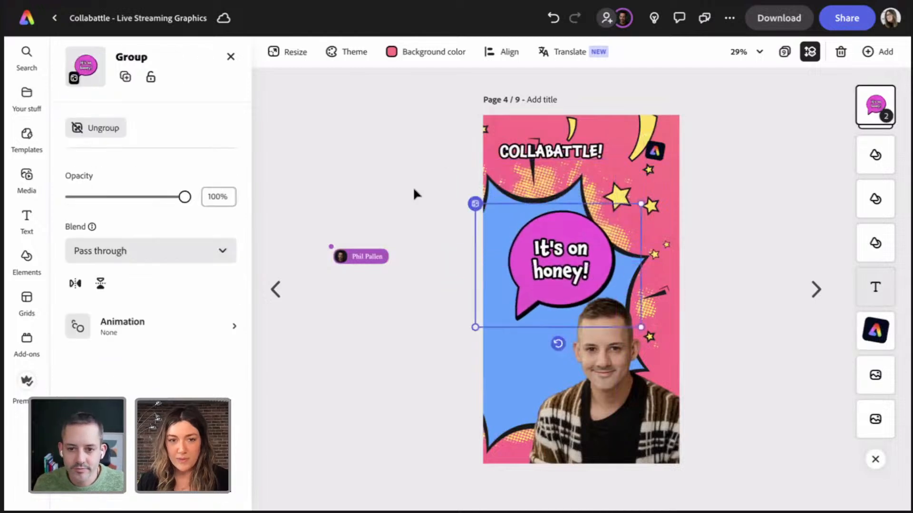
On page 5, group the yellow thought bubble with its text and shift the group slightly up from the "Watch us live!" text.
{"action": "left_click", "coordinate": [815, 290]}
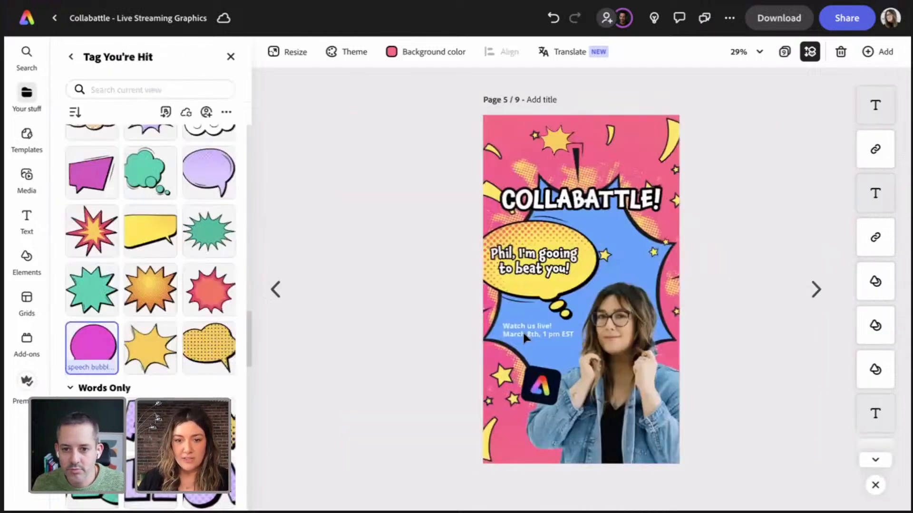
{"action": "left_click", "coordinate": [538, 336]}
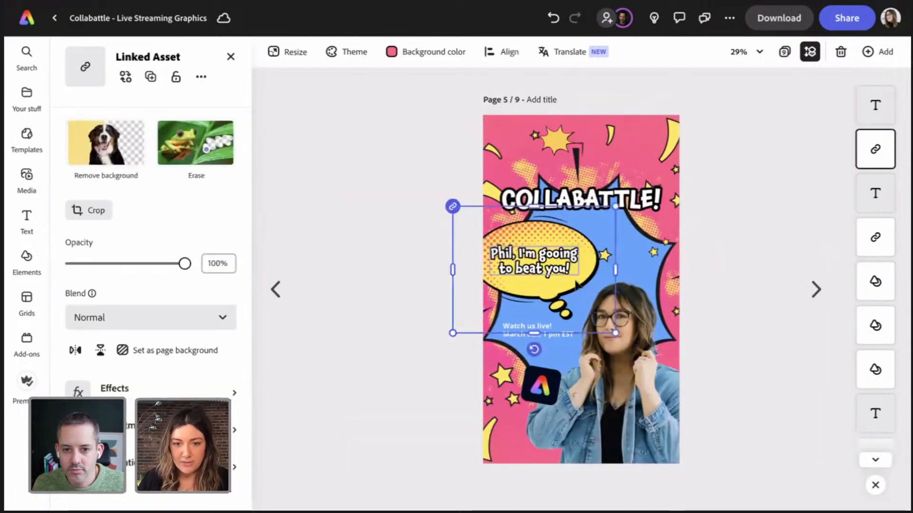
{"action": "double_click", "coordinate": [573, 257]}
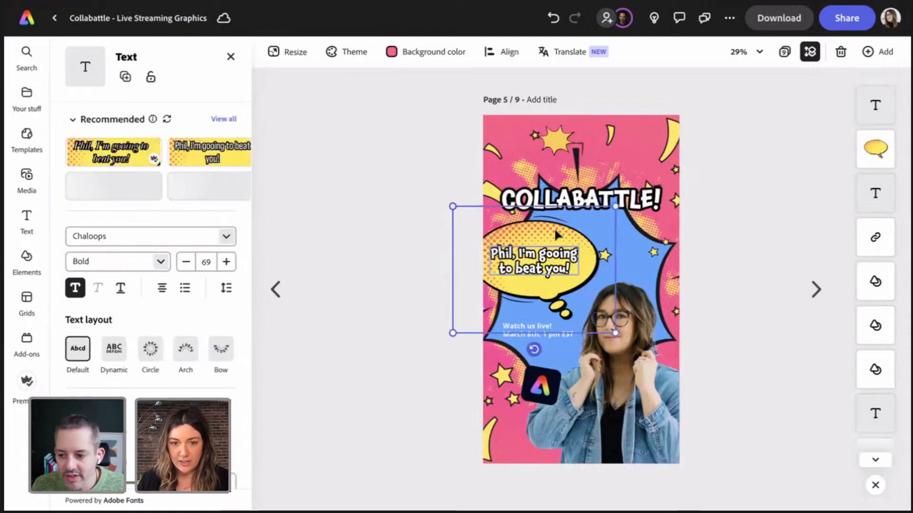
{"action": "left_click", "coordinate": [554, 228], "text": "shift"}
{"action": "key", "text": "ctrl+g"}
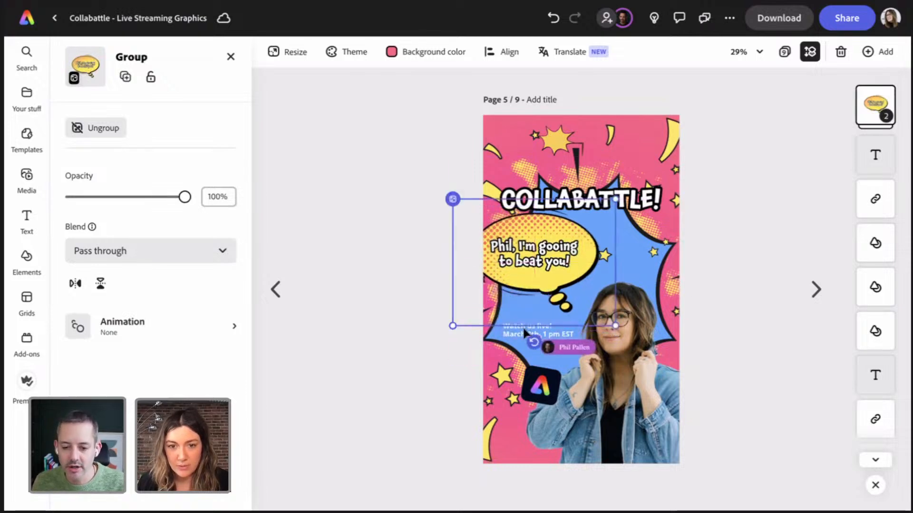
{"action": "left_click", "coordinate": [513, 335]}
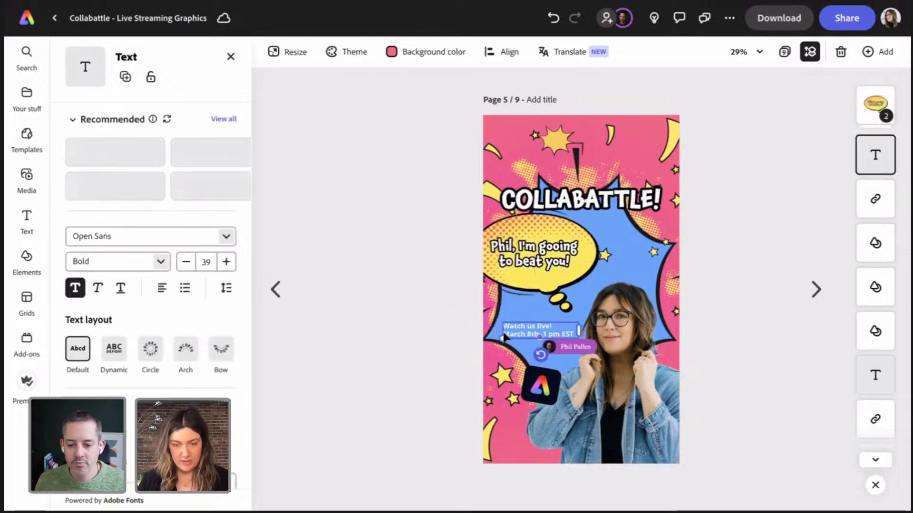
{"action": "left_click_drag", "start_coordinate": [586, 267], "coordinate": [586, 271]}
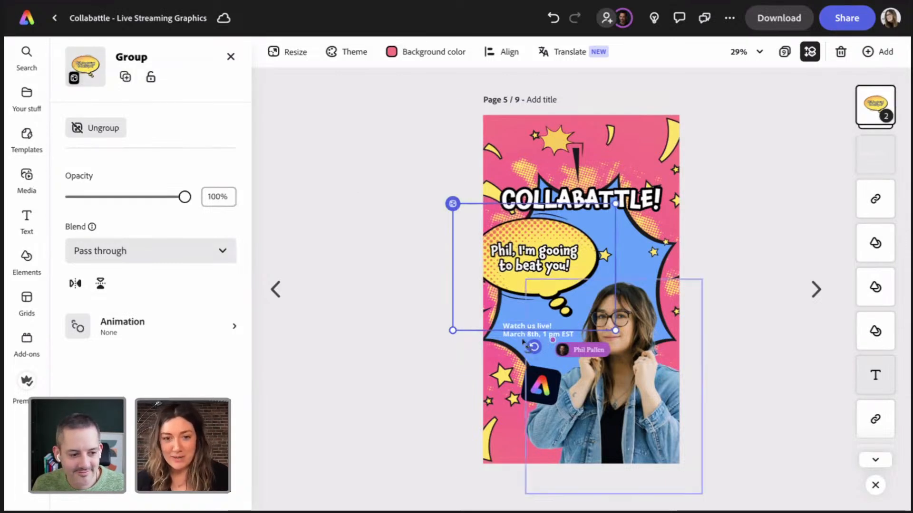
Enlarge the "Watch us live! March 8th, 1 pm EST" text to size 45, extending it toward the page's left edge.
{"action": "left_click", "coordinate": [511, 331]}
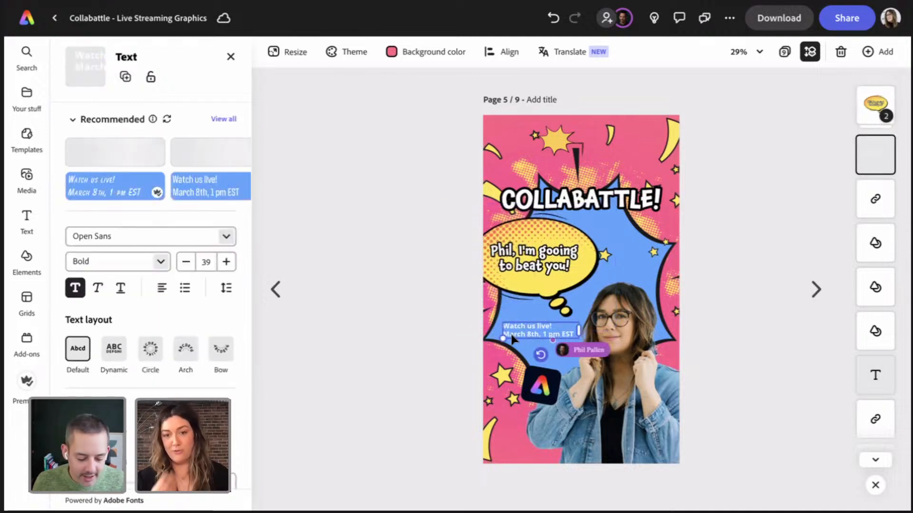
{"action": "double_click", "coordinate": [503, 338]}
{"action": "key", "text": "ctrl+c"}
{"action": "left_click_drag", "start_coordinate": [503, 339], "coordinate": [489, 341]}
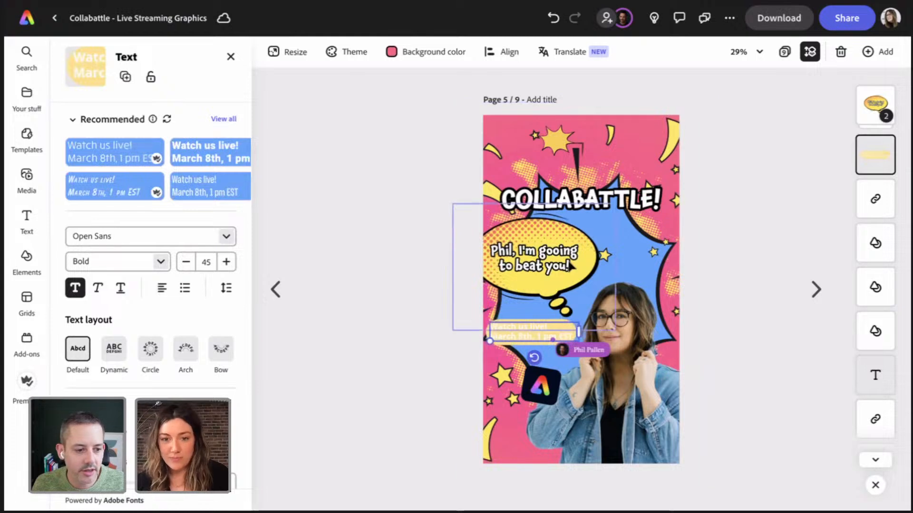
Scale the yellow thought bubble group down slightly and position it just above the event details beside the woman's head.
{"action": "left_click_drag", "start_coordinate": [570, 264], "coordinate": [581, 260]}
{"action": "left_click_drag", "start_coordinate": [630, 204], "coordinate": [614, 218]}
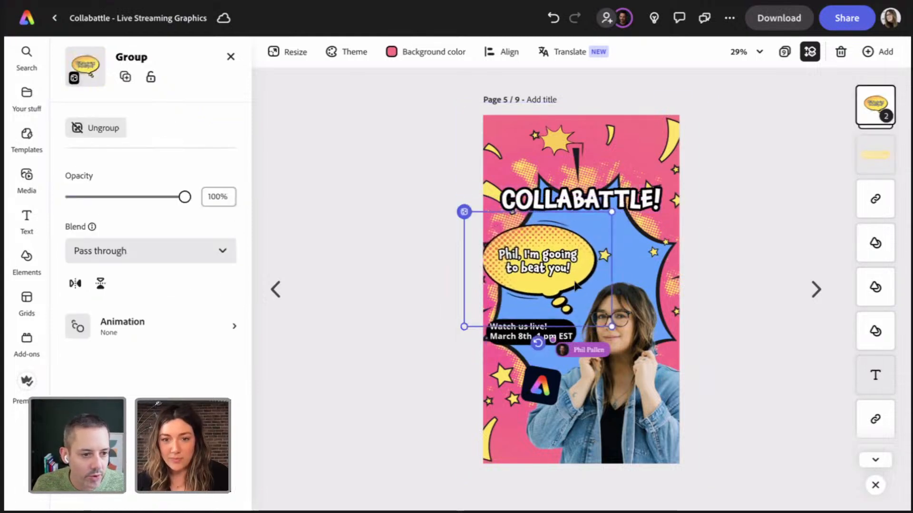
{"action": "left_click_drag", "start_coordinate": [578, 277], "coordinate": [582, 271]}
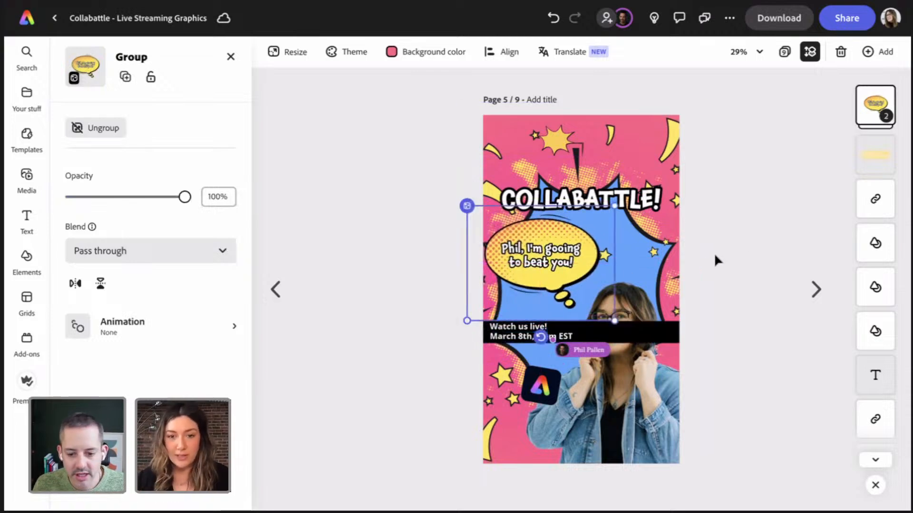
{"action": "left_click", "coordinate": [758, 205]}
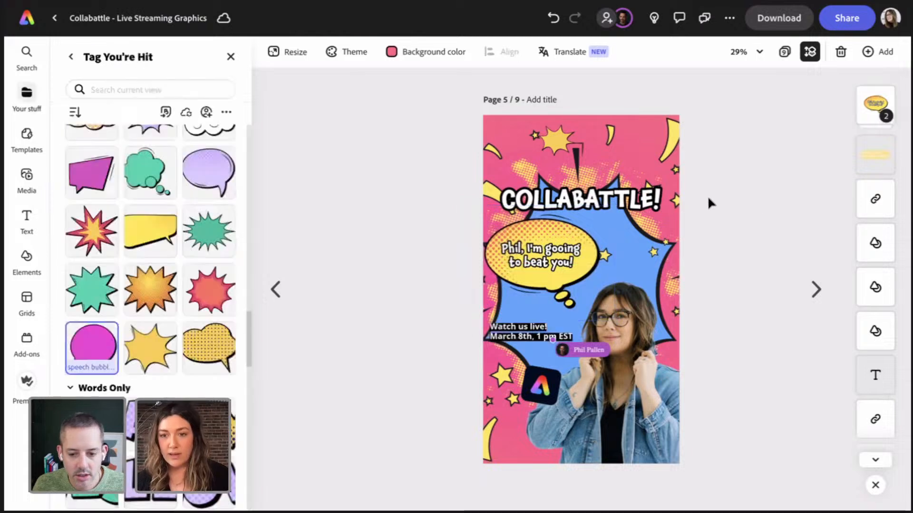
Enlarge the event details text to size 49 and copy it onto page 4, placing it beside the man's shoulder.
{"action": "left_click", "coordinate": [492, 328]}
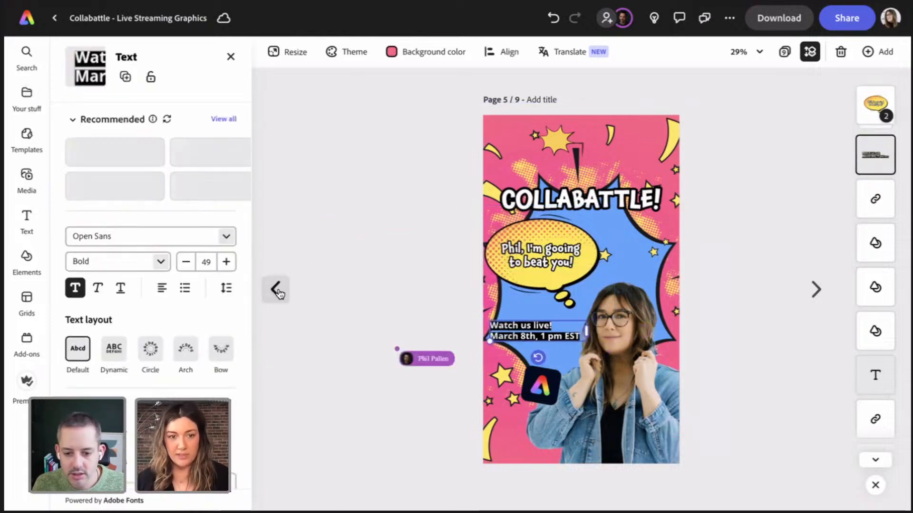
{"action": "left_click", "coordinate": [276, 289]}
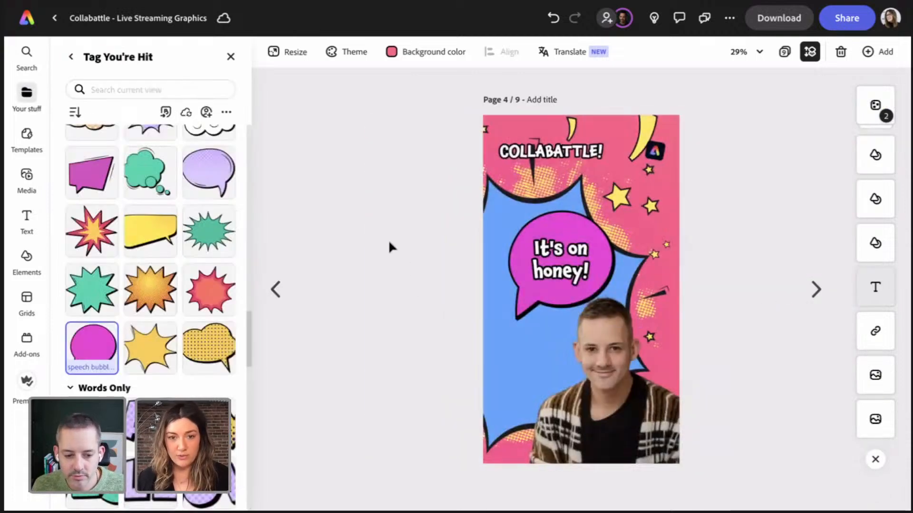
{"action": "key", "text": "ctrl+v"}
{"action": "left_click_drag", "start_coordinate": [536, 357], "coordinate": [558, 392]}
Move the Adobe Express logo onto the man's shoulder and enlarge it, then scale up the magenta bubble group above his head.
{"action": "left_click", "coordinate": [655, 151]}
{"action": "left_click_drag", "start_coordinate": [647, 161], "coordinate": [666, 391]}
{"action": "left_click", "coordinate": [638, 204]}
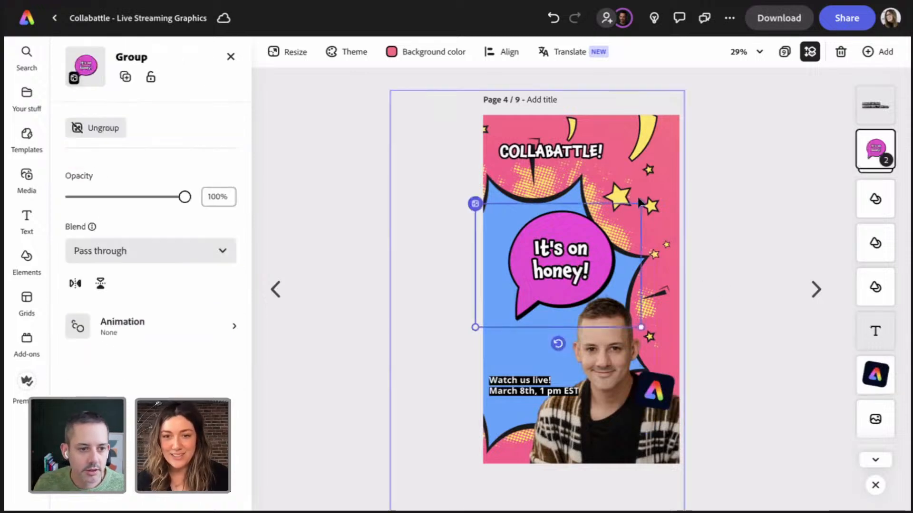
{"action": "left_click_drag", "start_coordinate": [638, 202], "coordinate": [665, 184]}
{"action": "left_click_drag", "start_coordinate": [613, 252], "coordinate": [606, 243]}
{"action": "left_click", "coordinate": [723, 217]}
Ungroup the magenta bubble from its "It's on honey!" text and open the effects for the bubble alone.
{"action": "left_click", "coordinate": [570, 255]}
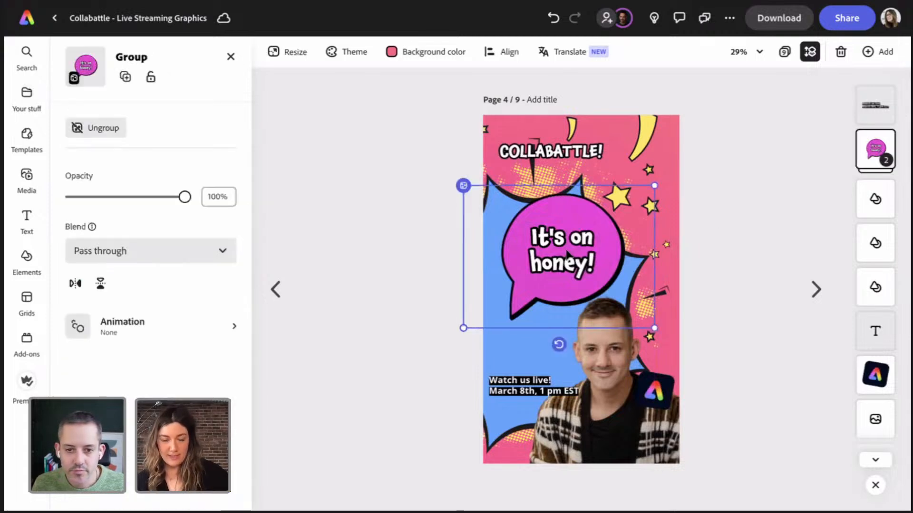
{"action": "key", "text": "super+shift+g"}
{"action": "left_click", "coordinate": [738, 177]}
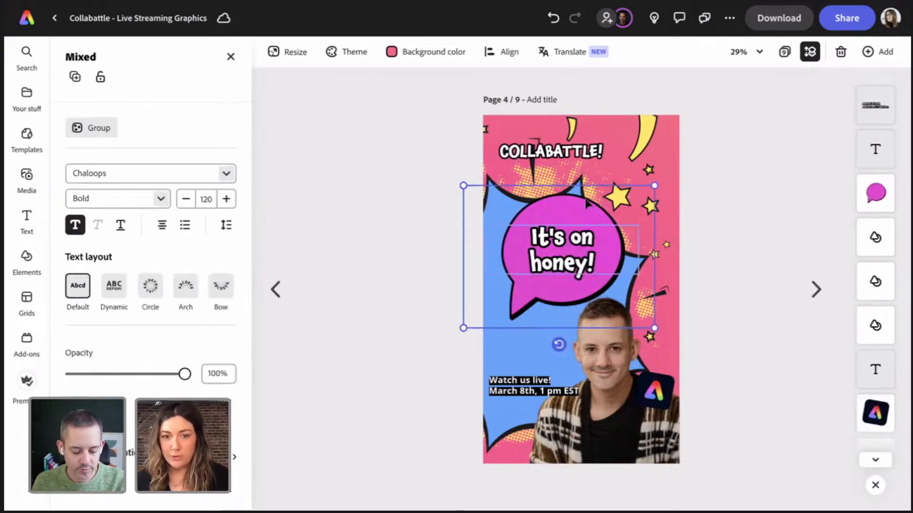
{"action": "left_click", "coordinate": [579, 206]}
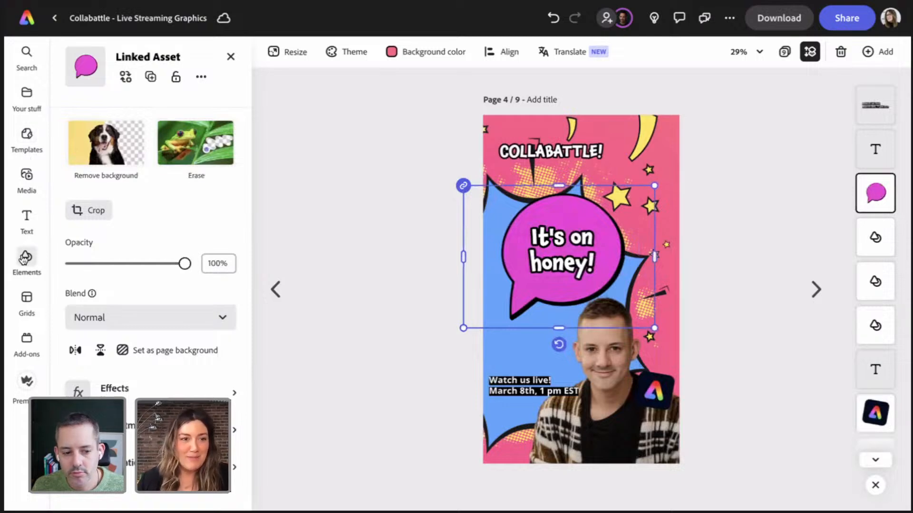
{"action": "left_click", "coordinate": [163, 389]}
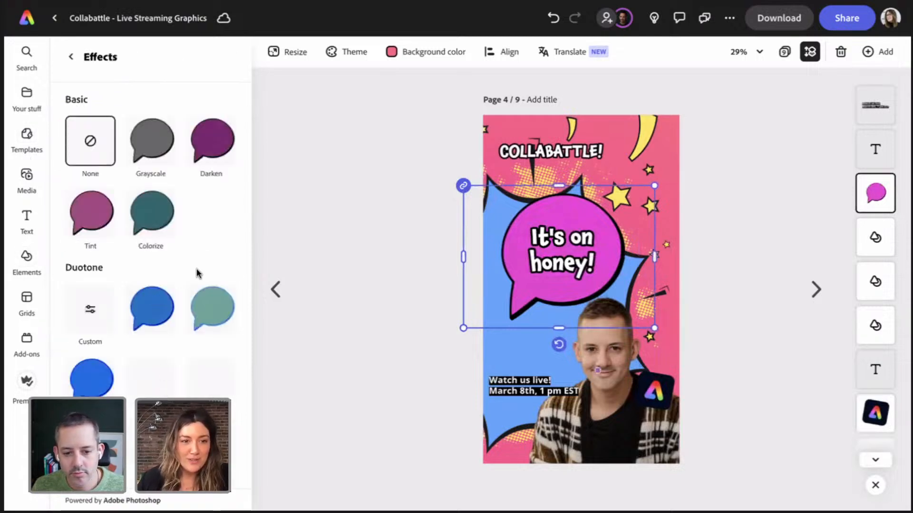
Try a custom duotone effect on the speech bubble with blue shadows and green highlights.
{"action": "scroll", "coordinate": [199, 273], "scroll_direction": "down", "scroll_amount": 5}
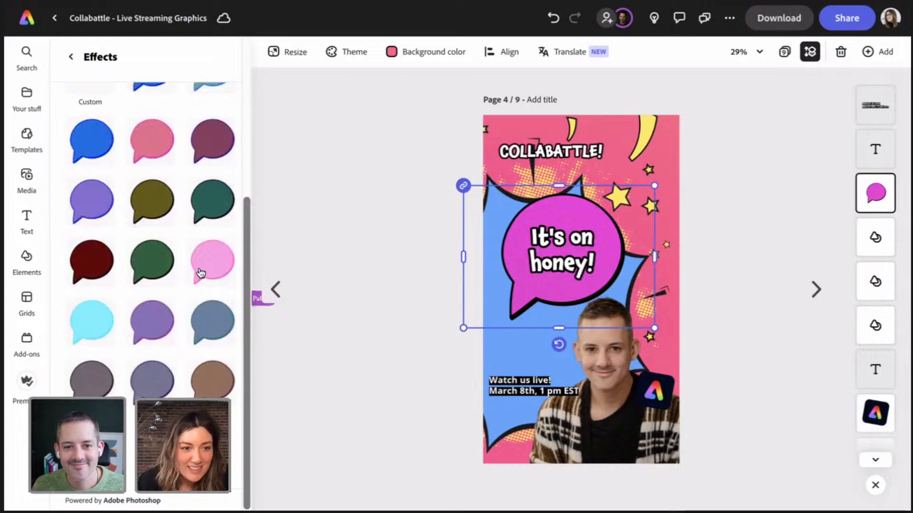
{"action": "scroll", "coordinate": [200, 273], "scroll_direction": "up", "scroll_amount": 5}
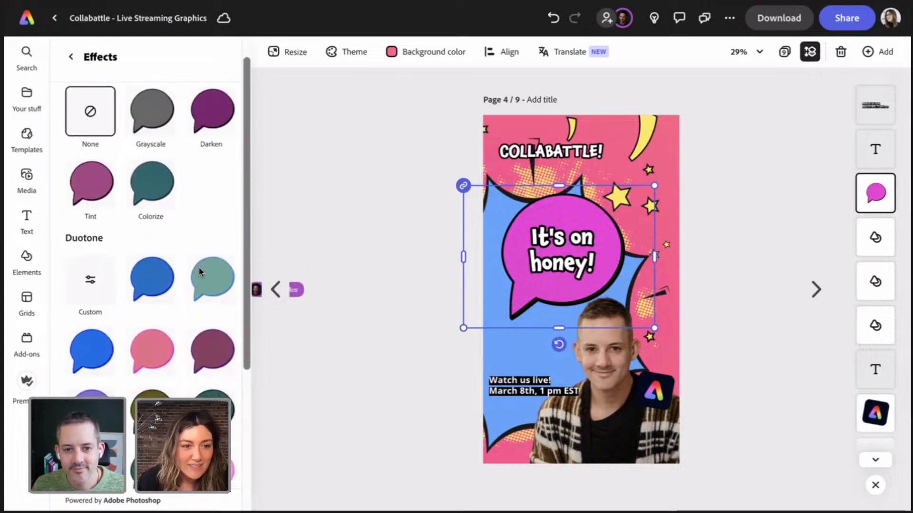
{"action": "scroll", "coordinate": [200, 273], "scroll_direction": "down", "scroll_amount": 1}
{"action": "left_click", "coordinate": [88, 271]}
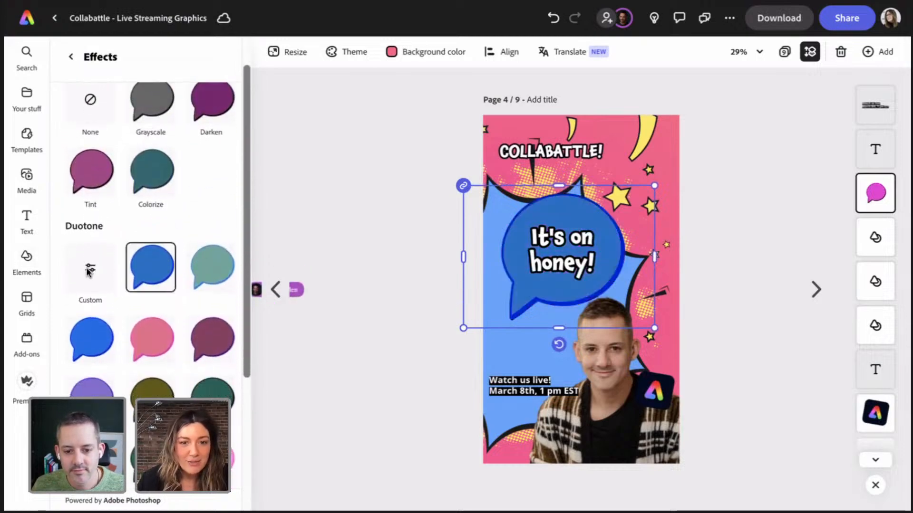
{"action": "left_click", "coordinate": [234, 183]}
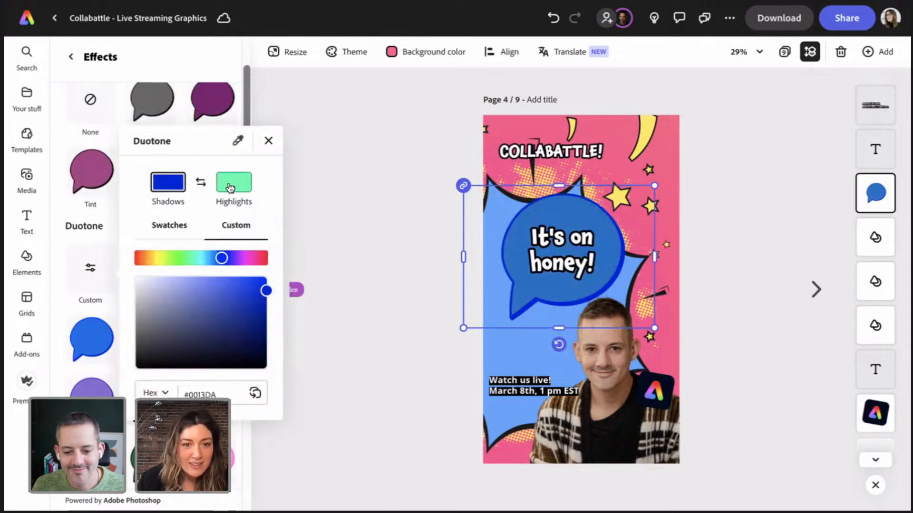
{"action": "left_click", "coordinate": [158, 260]}
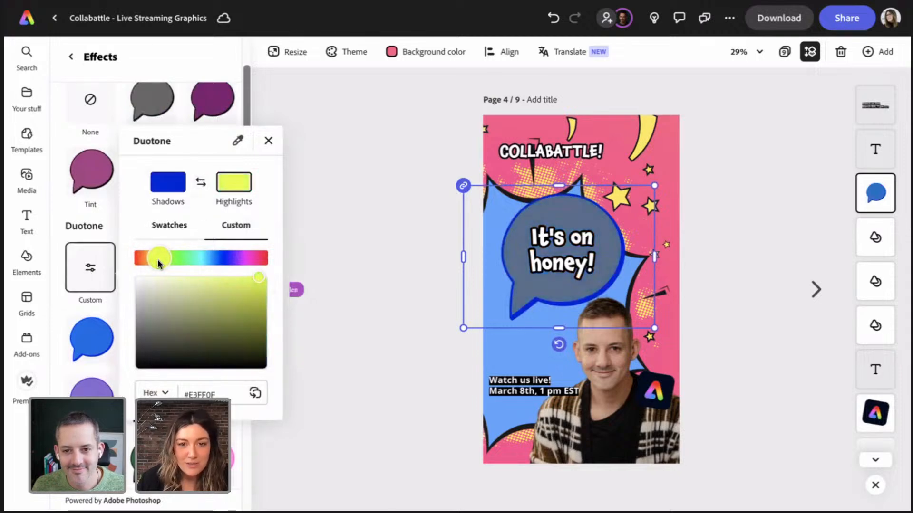
{"action": "left_click", "coordinate": [171, 259]}
{"action": "left_click", "coordinate": [343, 211]}
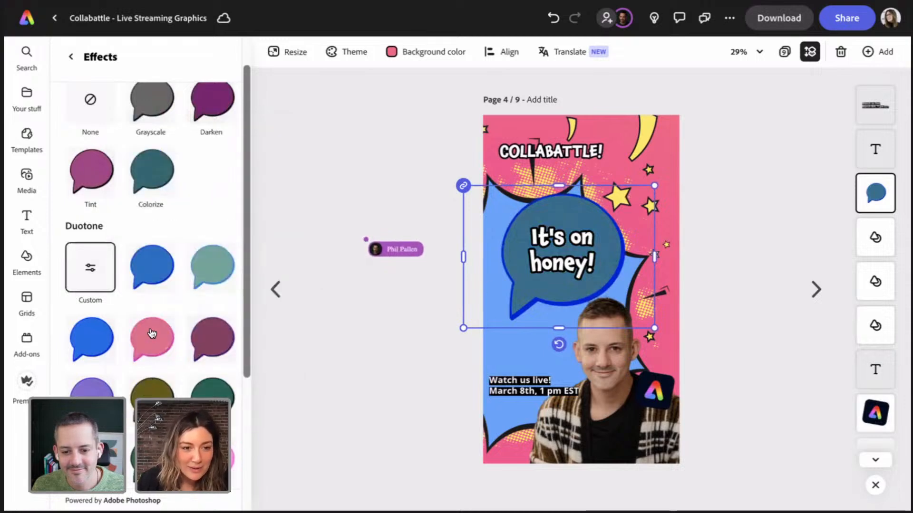
Apply the pink duotone preset with magenta edges to the speech bubble.
{"action": "left_click", "coordinate": [152, 338]}
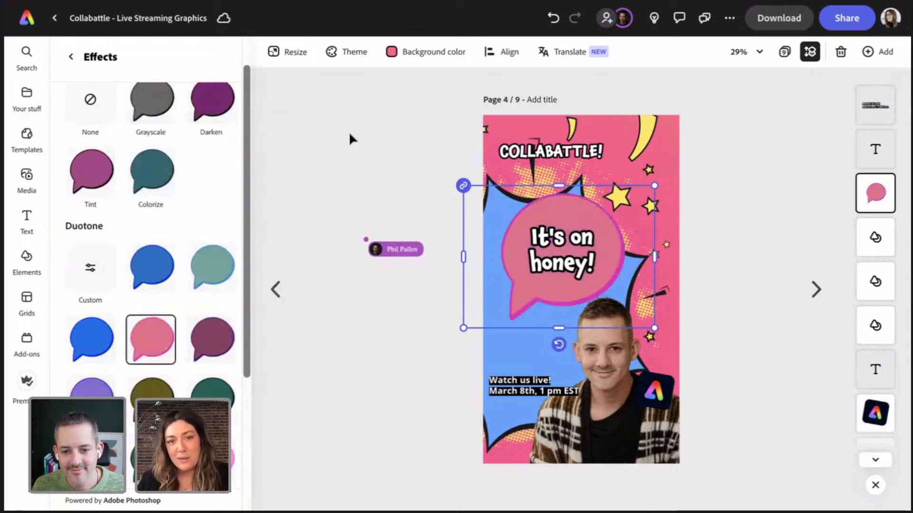
{"action": "left_click", "coordinate": [315, 159]}
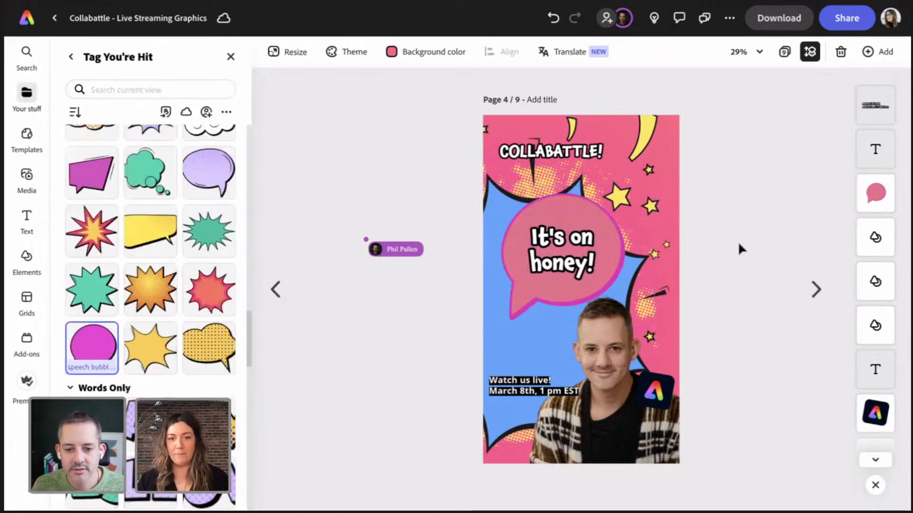
On page 5, enlarge the comic background image well beyond the page and shift it so the blue burst sits behind the woman.
{"action": "left_click", "coordinate": [816, 290]}
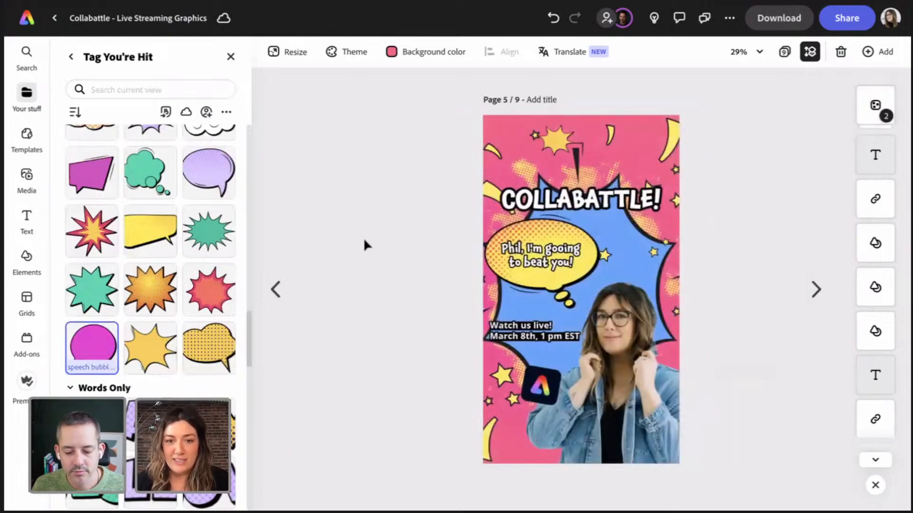
{"action": "left_click", "coordinate": [636, 139]}
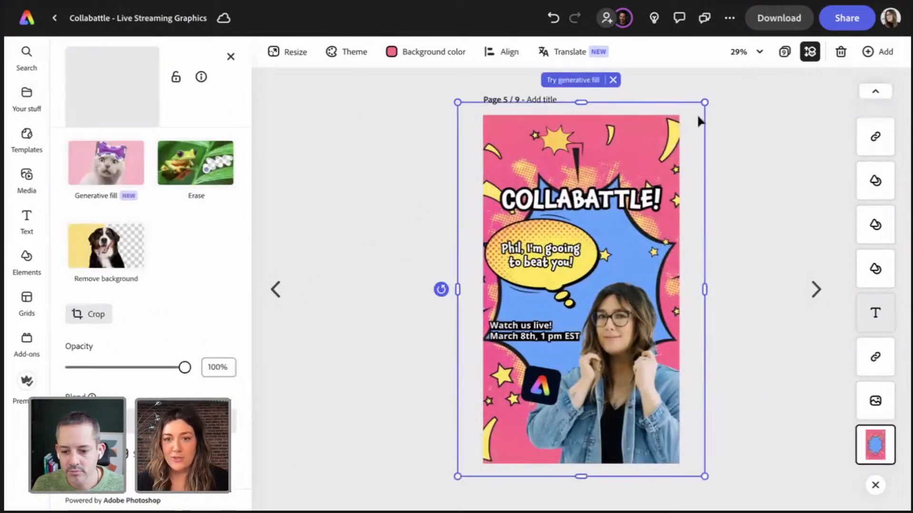
{"action": "left_click_drag", "start_coordinate": [704, 103], "coordinate": [769, 67]}
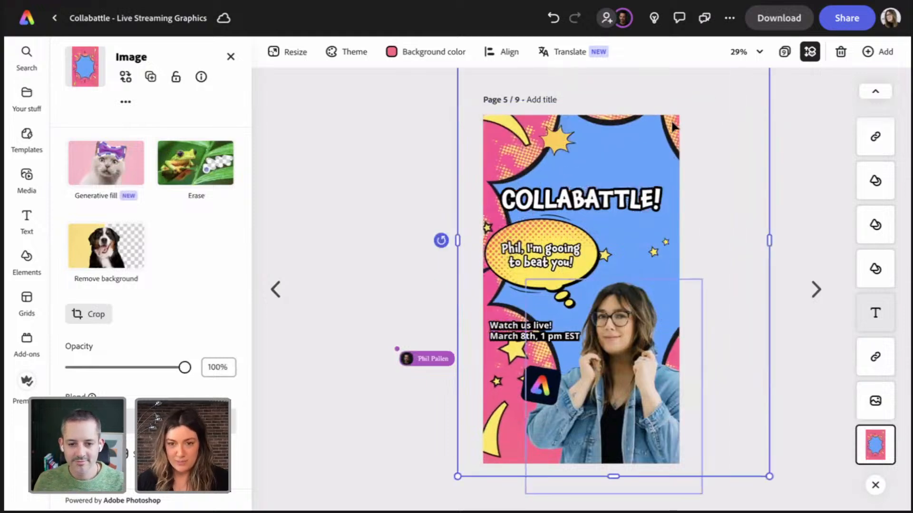
{"action": "left_click", "coordinate": [741, 52]}
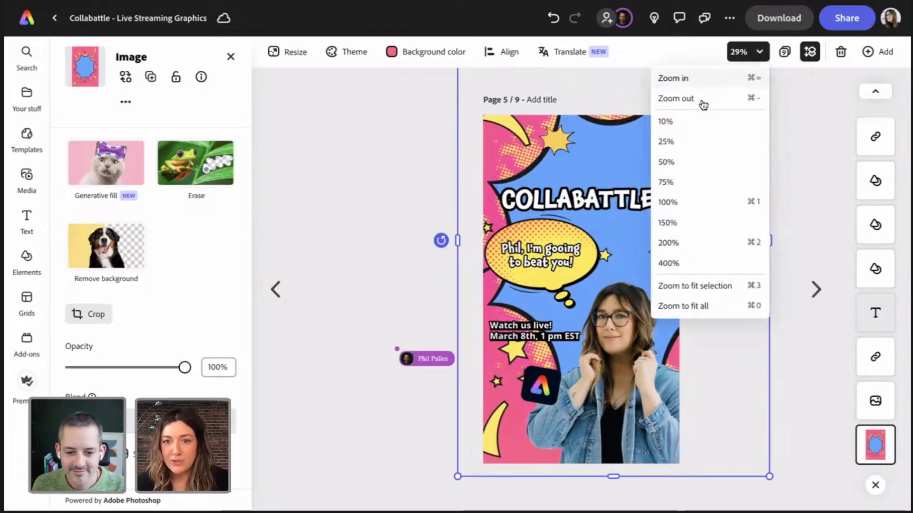
{"action": "left_click", "coordinate": [703, 99]}
{"action": "left_click", "coordinate": [700, 100]}
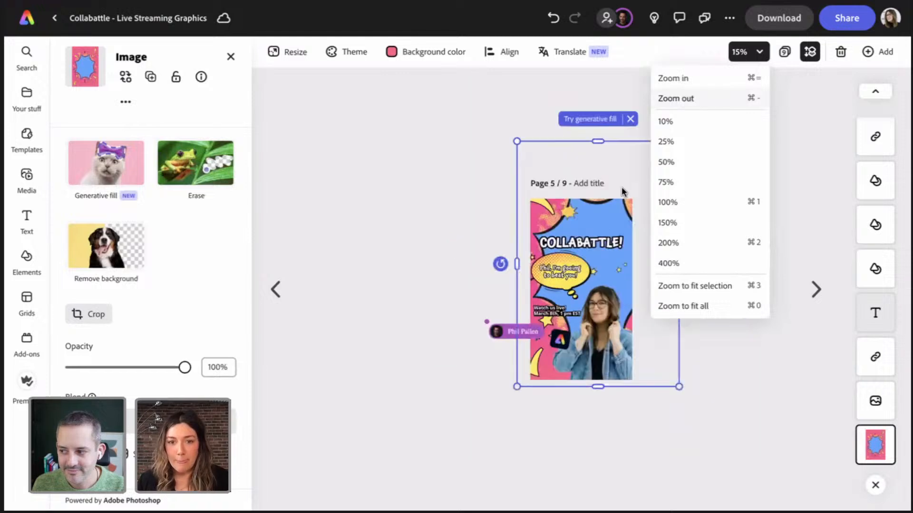
{"action": "left_click_drag", "start_coordinate": [492, 115], "coordinate": [472, 86]}
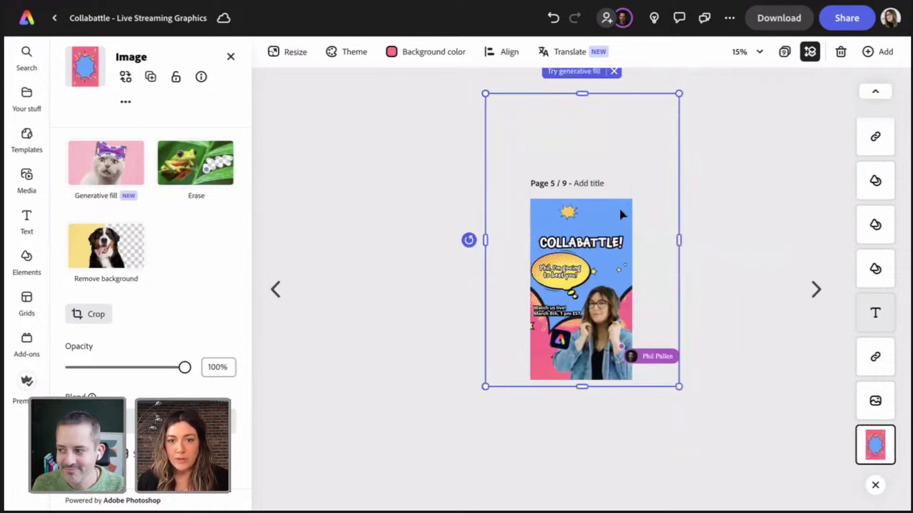
{"action": "left_click_drag", "start_coordinate": [621, 212], "coordinate": [653, 263]}
{"action": "left_click", "coordinate": [461, 128]}
Delete the yellow starburst above the COLLABATTLE! title on page 5.
{"action": "left_click", "coordinate": [573, 218]}
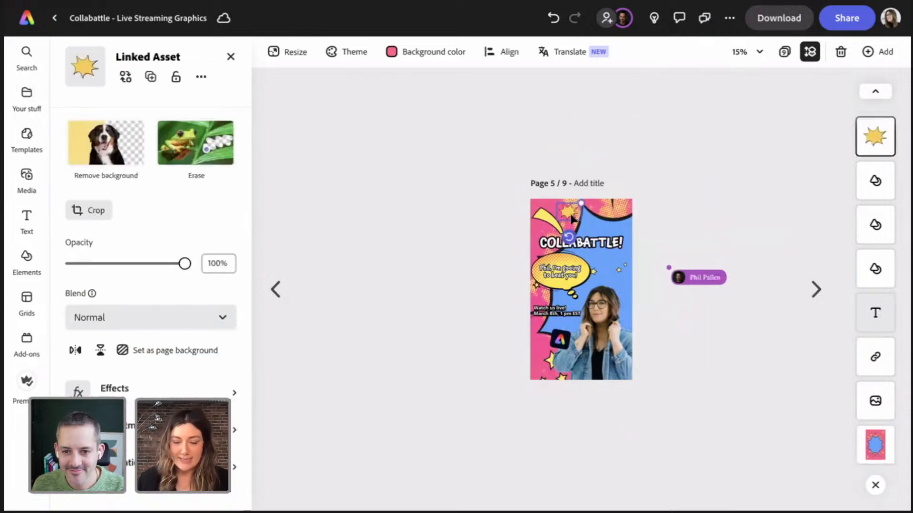
{"action": "key", "text": "Delete"}
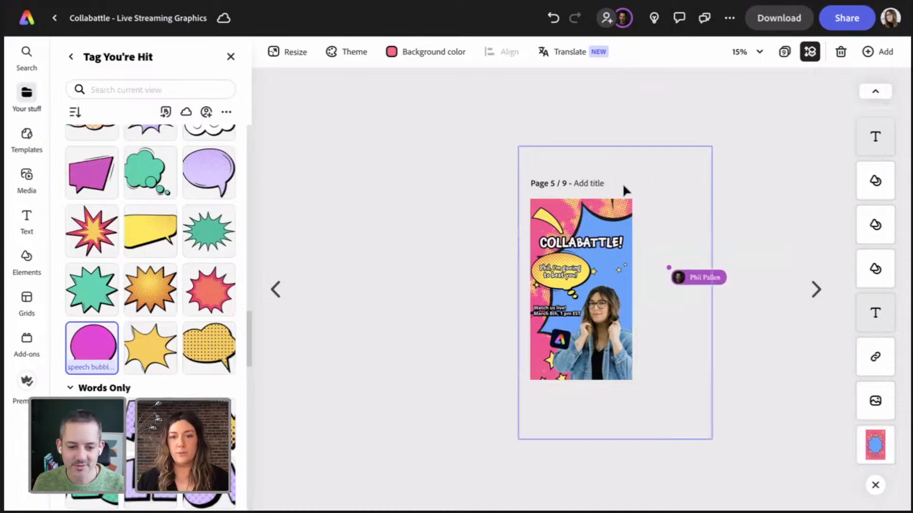
{"action": "left_click", "coordinate": [743, 54]}
{"action": "left_click", "coordinate": [723, 84]}
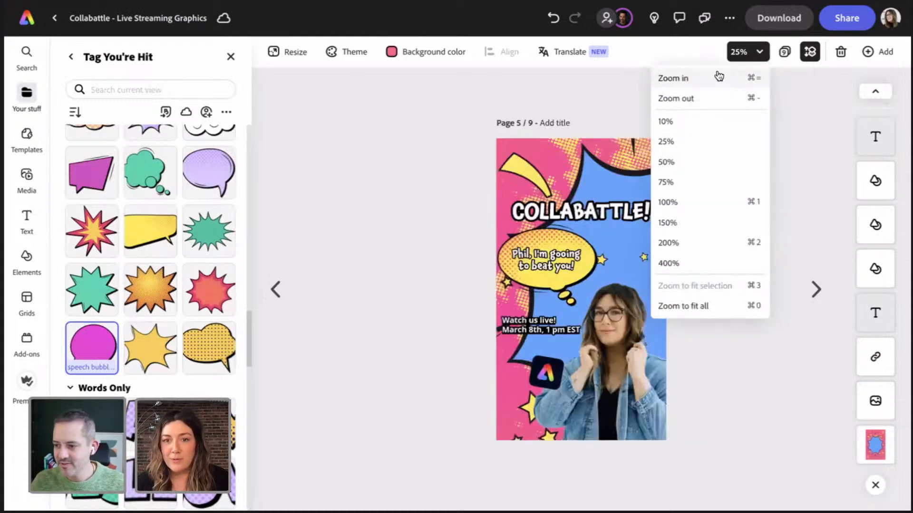
{"action": "left_click", "coordinate": [424, 130]}
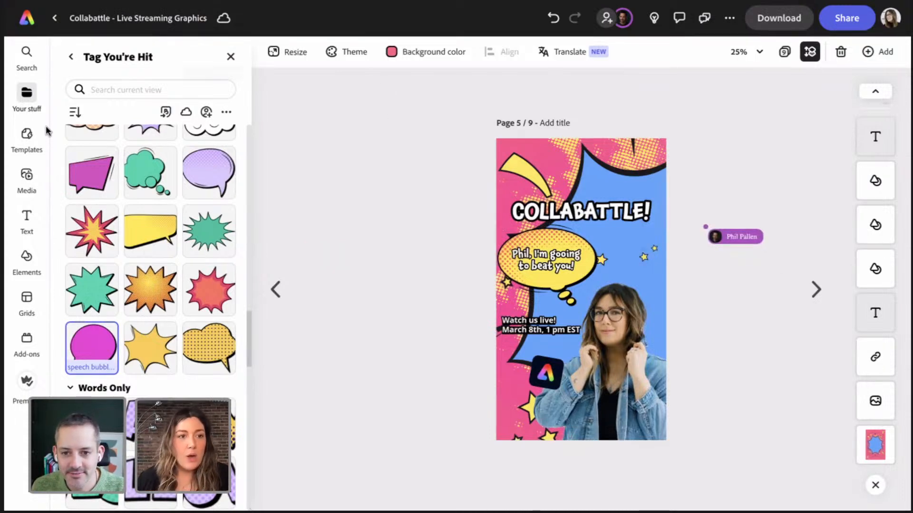
Record a voiceover for page 5, allowing microphone access on every visit and using the default AirPods microphone.
{"action": "left_click", "coordinate": [21, 180]}
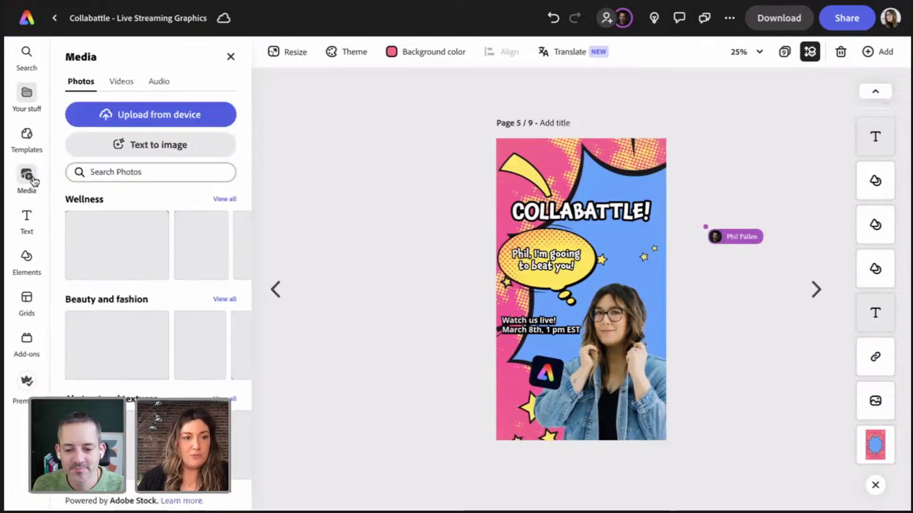
{"action": "left_click", "coordinate": [160, 82]}
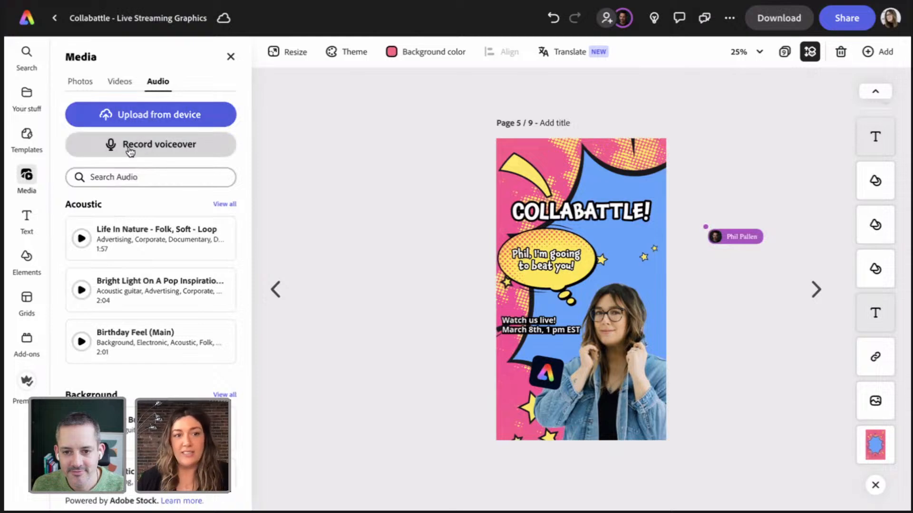
{"action": "left_click", "coordinate": [156, 146]}
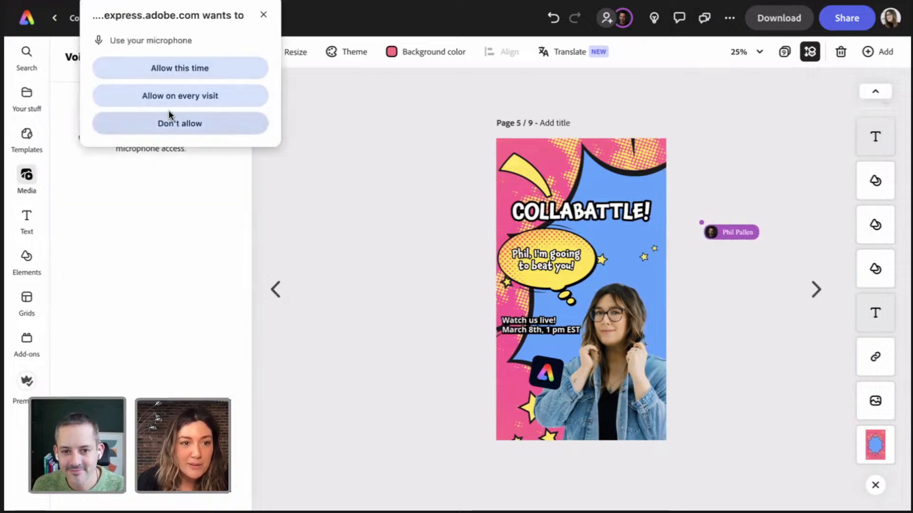
{"action": "left_click", "coordinate": [167, 98]}
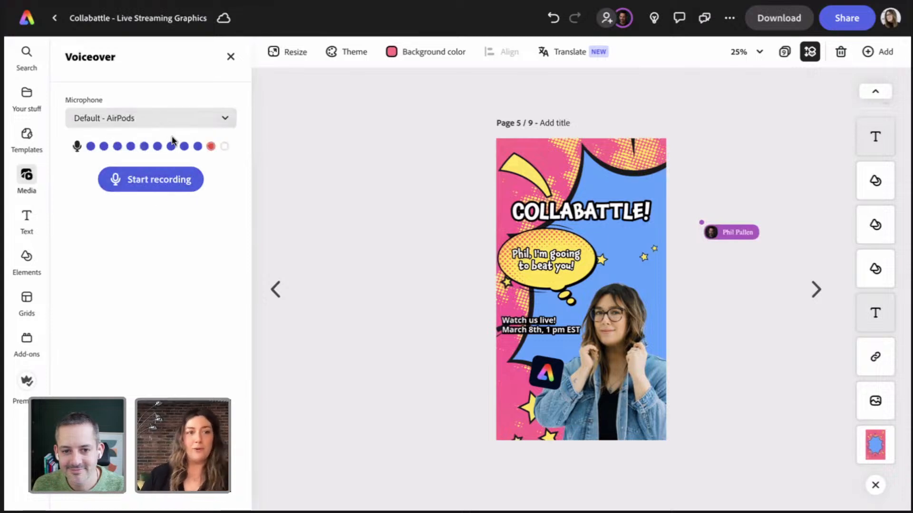
{"action": "left_click", "coordinate": [157, 185]}
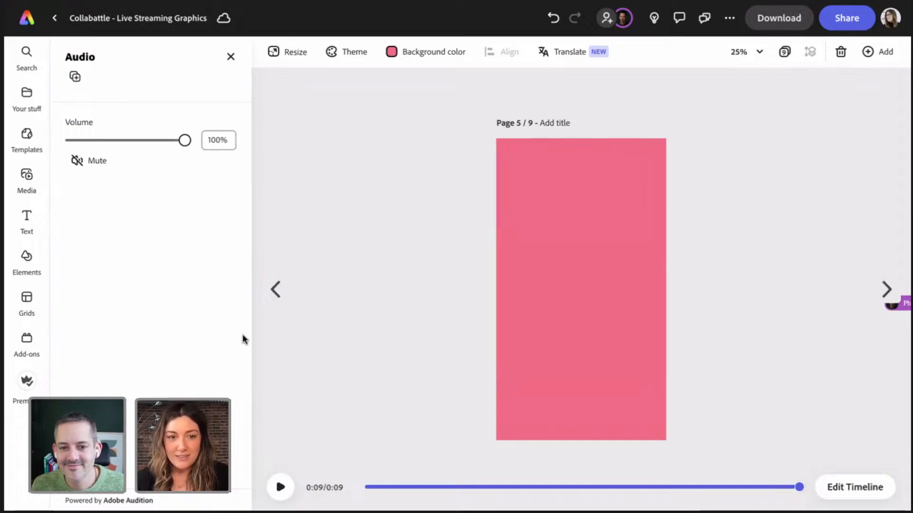
Review the pages from 3 to 6, comparing the two vertical stories, and close the voiceover settings.
{"action": "left_click", "coordinate": [268, 290]}
{"action": "left_click", "coordinate": [271, 290]}
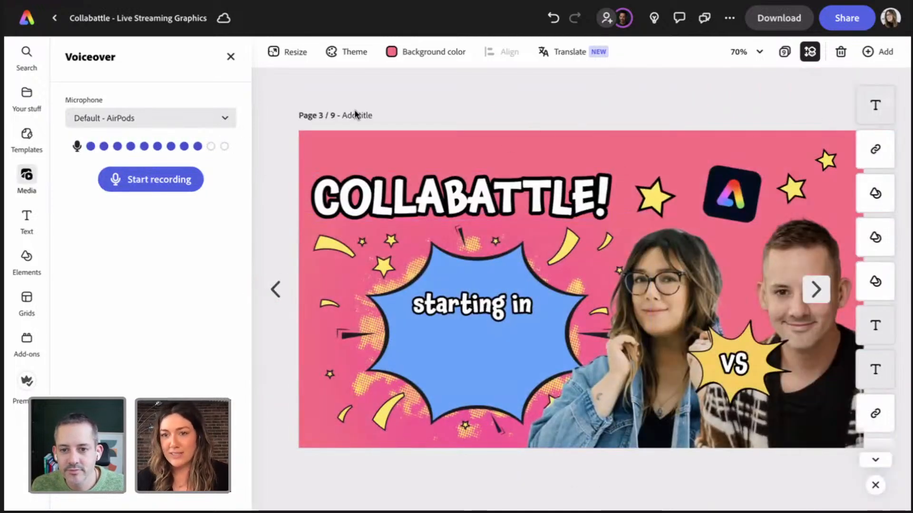
{"action": "left_click", "coordinate": [812, 293]}
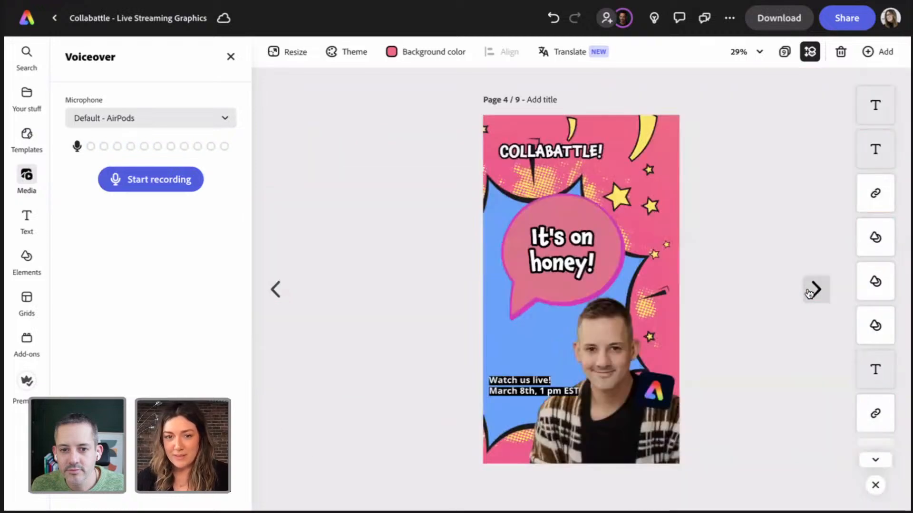
{"action": "left_click", "coordinate": [811, 290]}
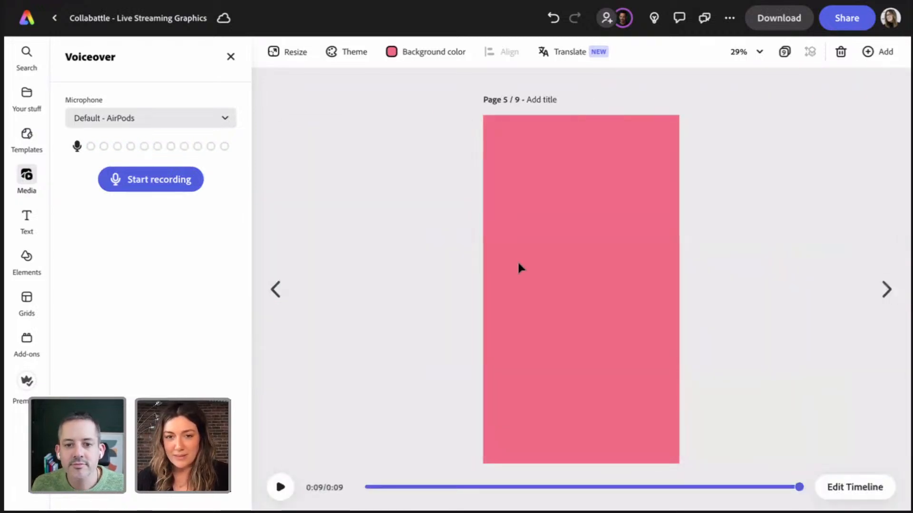
{"action": "left_click", "coordinate": [886, 289]}
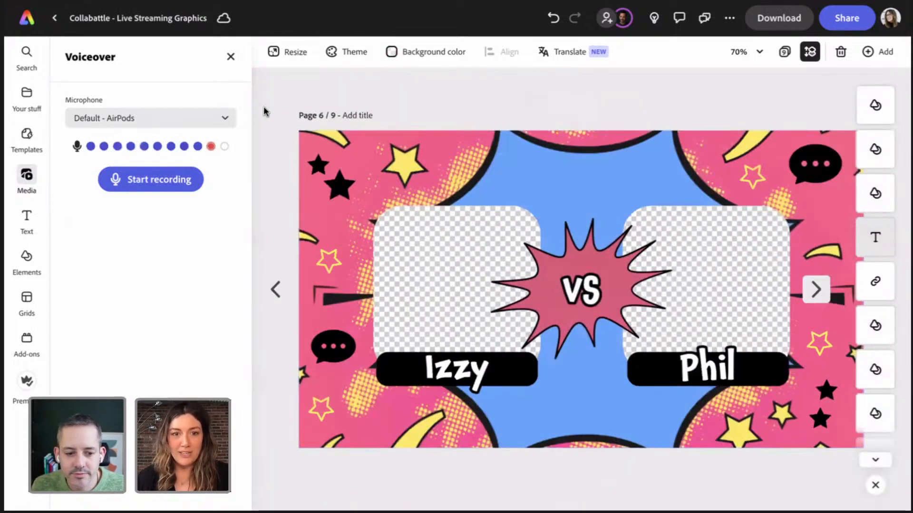
{"action": "left_click", "coordinate": [275, 290]}
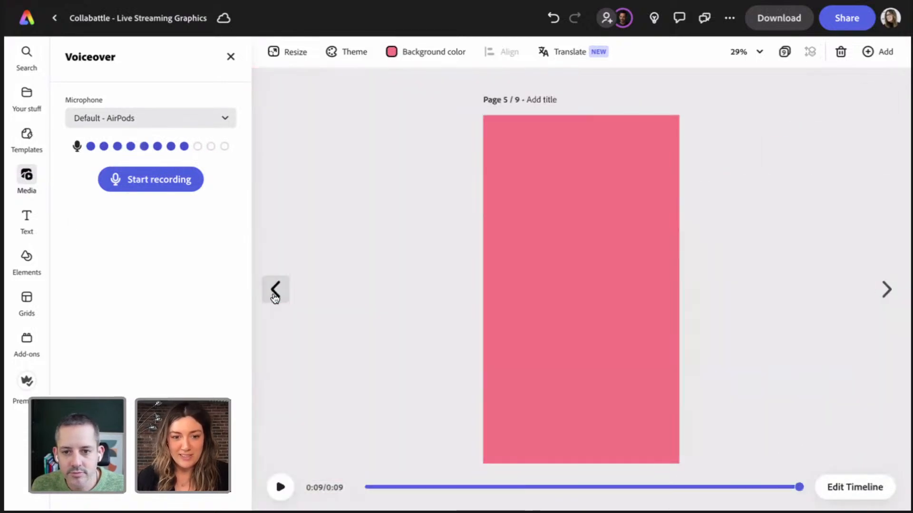
{"action": "left_click", "coordinate": [275, 290]}
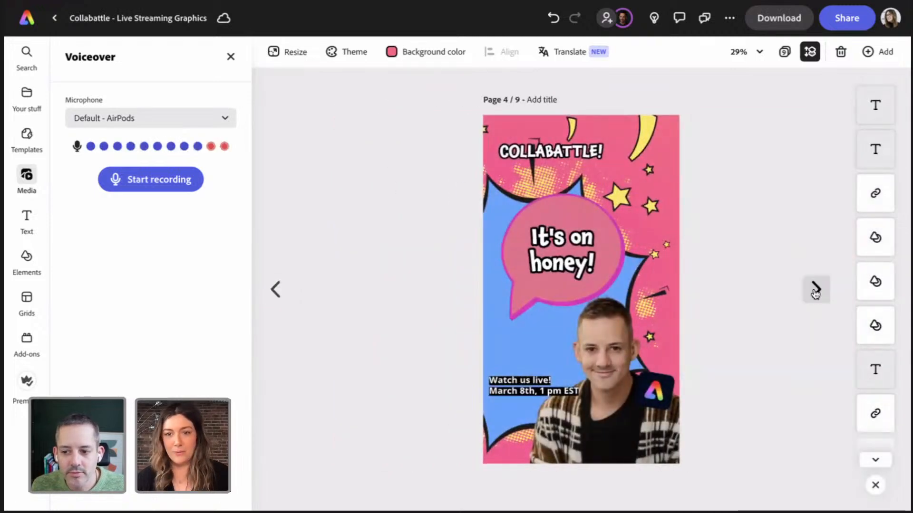
{"action": "left_click", "coordinate": [815, 289]}
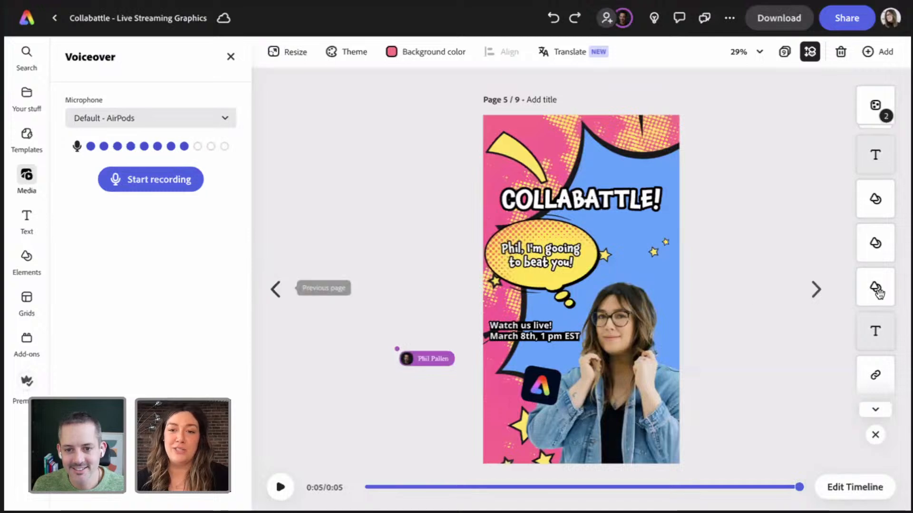
{"action": "left_click", "coordinate": [288, 297]}
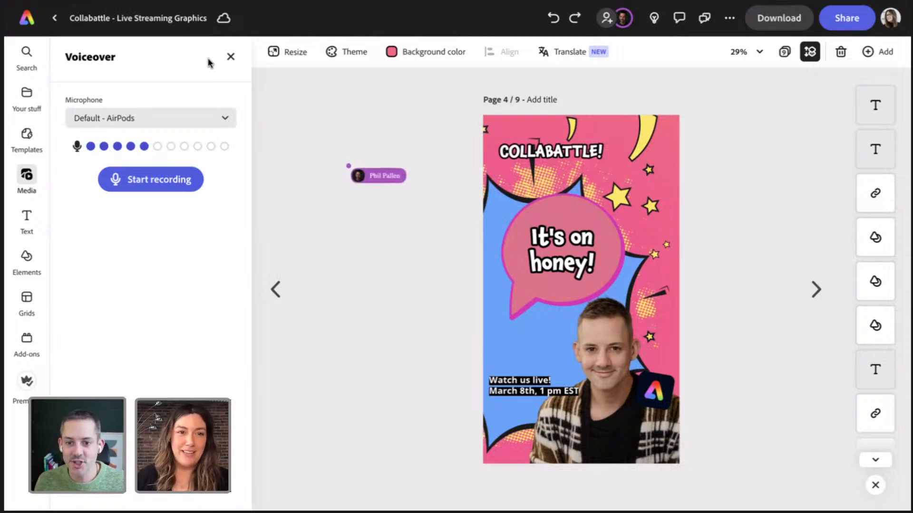
{"action": "left_click", "coordinate": [229, 58]}
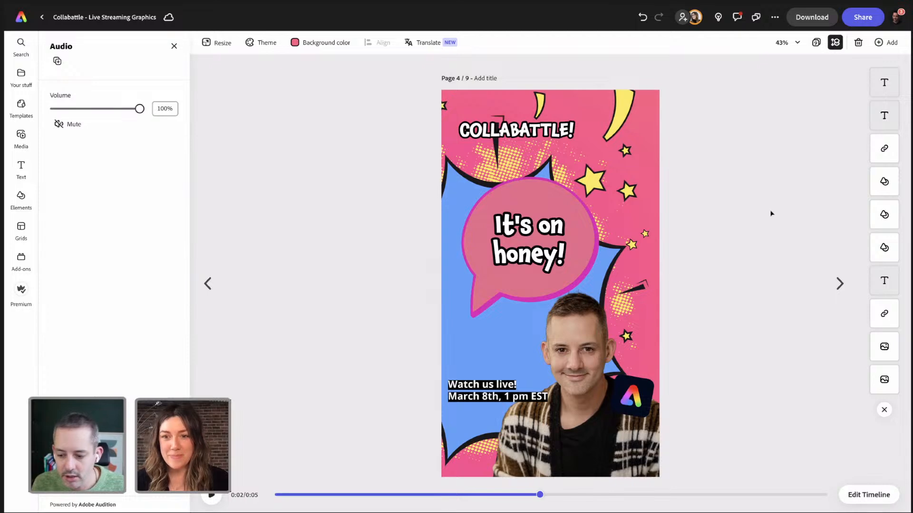
Go through the neighbouring pages and return to the woman's story on page 5.
{"action": "right_click", "coordinate": [787, 173]}
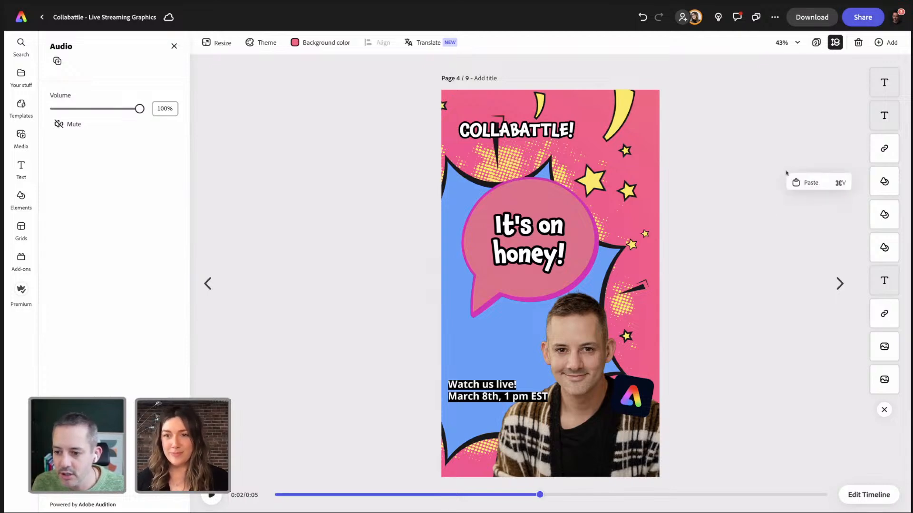
{"action": "left_click", "coordinate": [757, 159]}
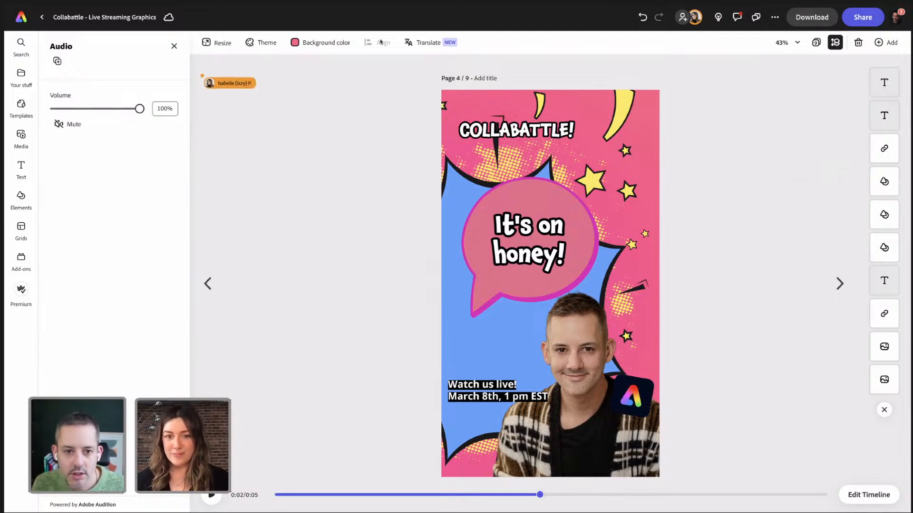
{"action": "left_click", "coordinate": [208, 286]}
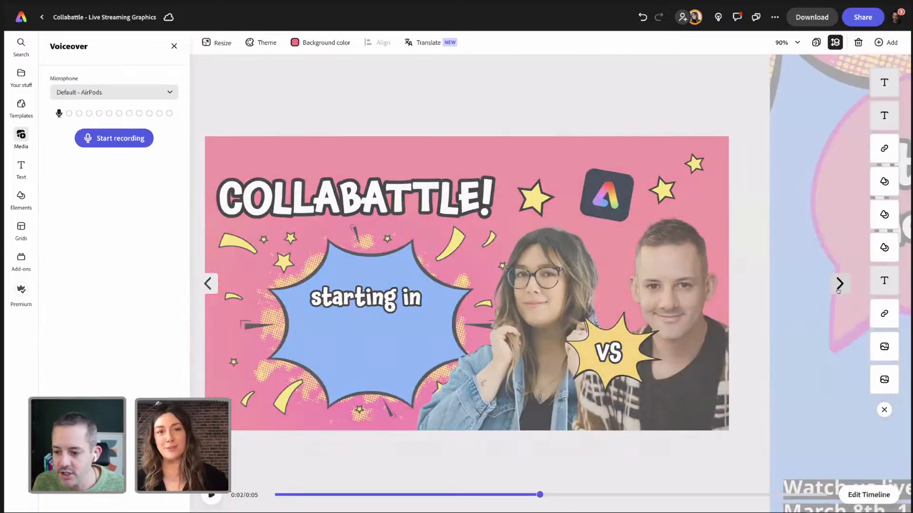
{"action": "left_click", "coordinate": [839, 284]}
{"action": "left_click", "coordinate": [839, 284]}
{"action": "left_click", "coordinate": [839, 284]}
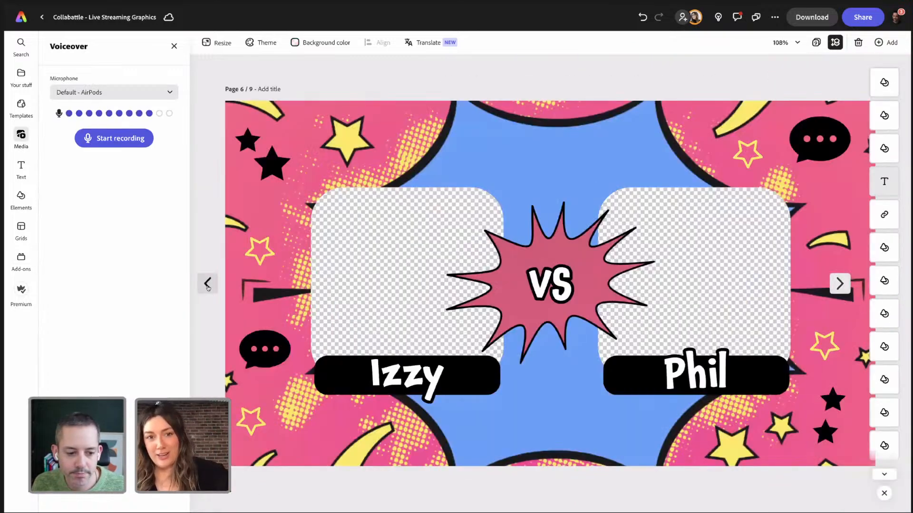
{"action": "left_click", "coordinate": [208, 284]}
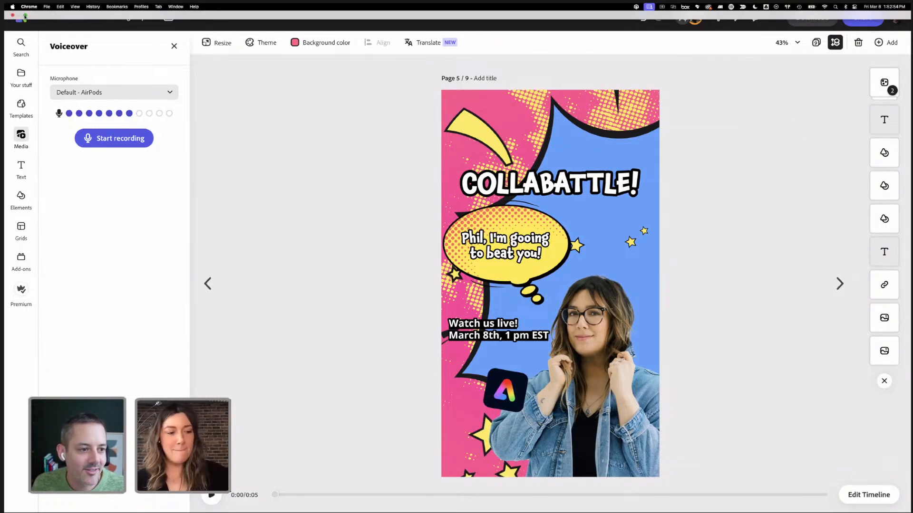
{"action": "left_click", "coordinate": [25, 15]}
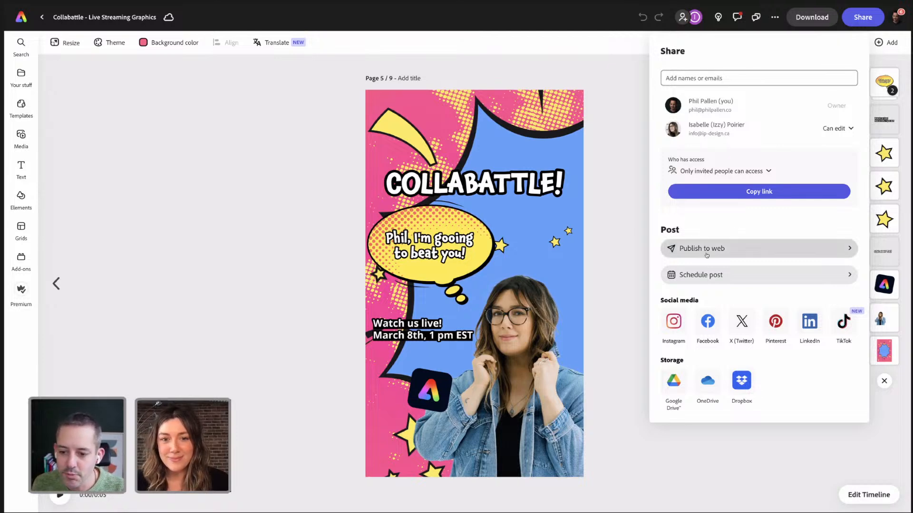
Start a scheduled social media post of page 5 with X (Twitter) as its channel.
{"action": "left_click", "coordinate": [692, 277]}
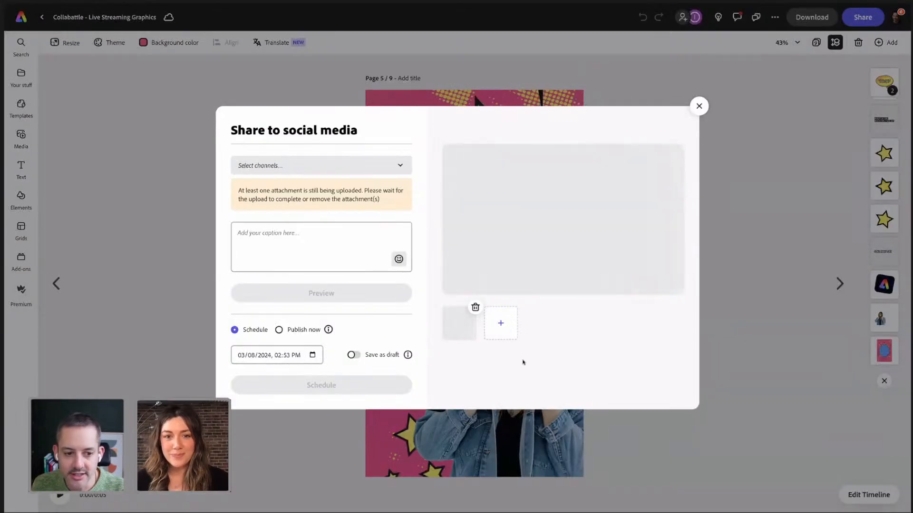
{"action": "left_click", "coordinate": [400, 166]}
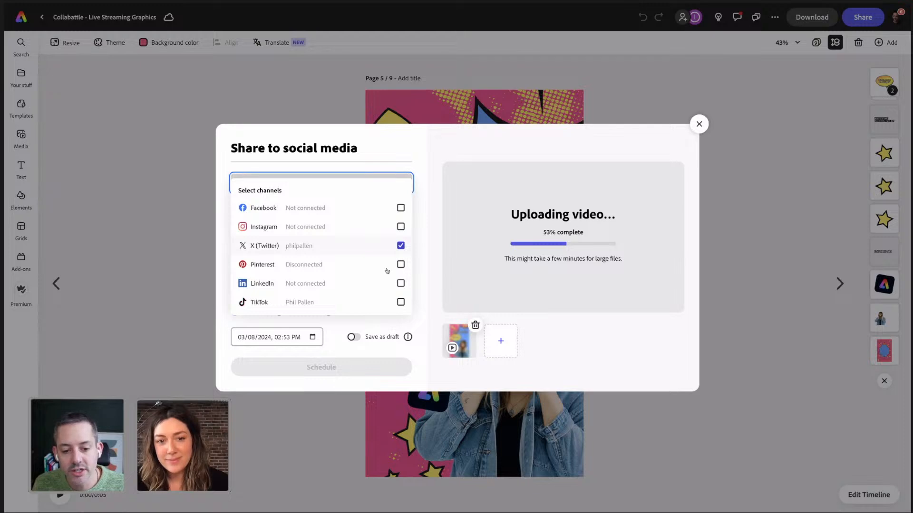
{"action": "left_click", "coordinate": [415, 284]}
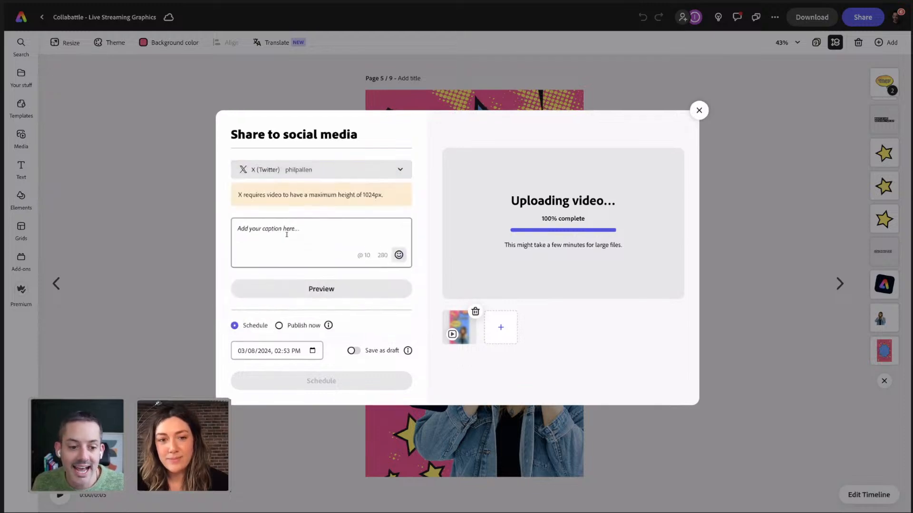
Write the post caption "Join [co-host's first name] and me as we battle it out!".
{"action": "left_click", "coordinate": [286, 234]}
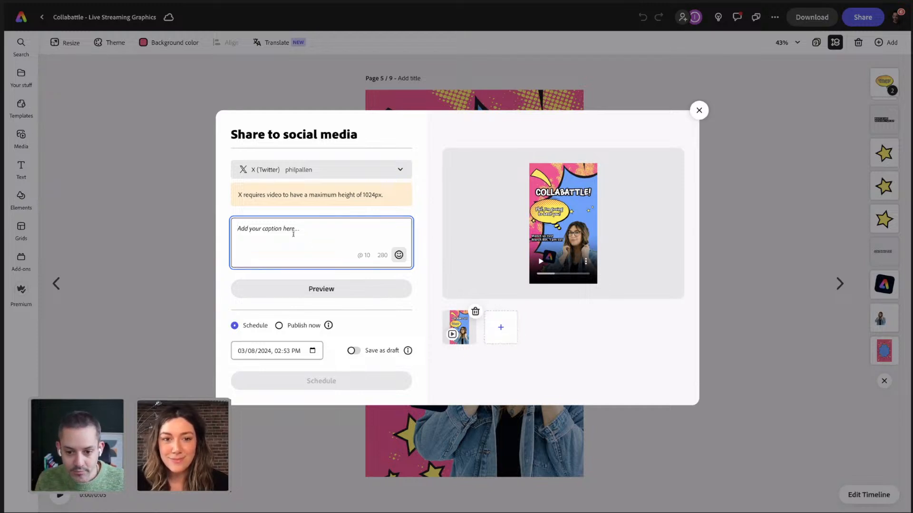
{"action": "type", "text": "Join Iz"}
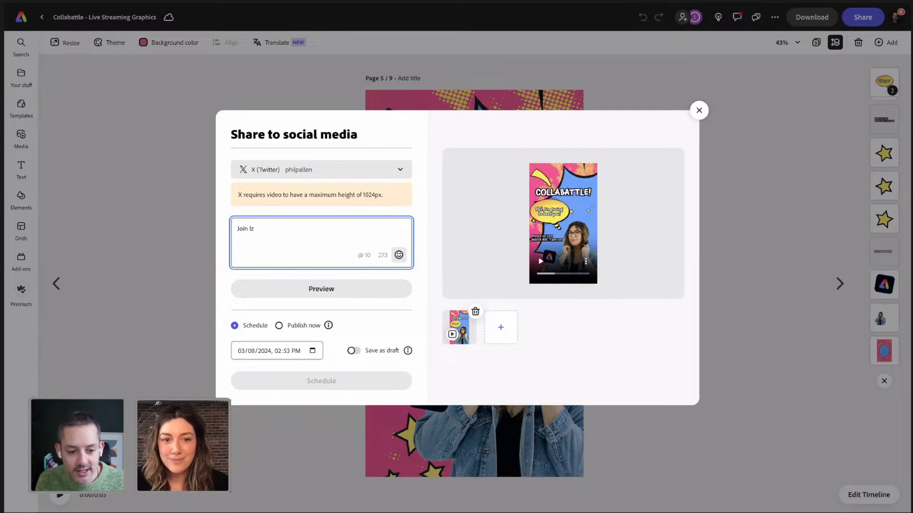
{"action": "type", "text": "@"}
{"action": "key", "text": "BackSpace"}
{"action": "type", "text": "zy"}
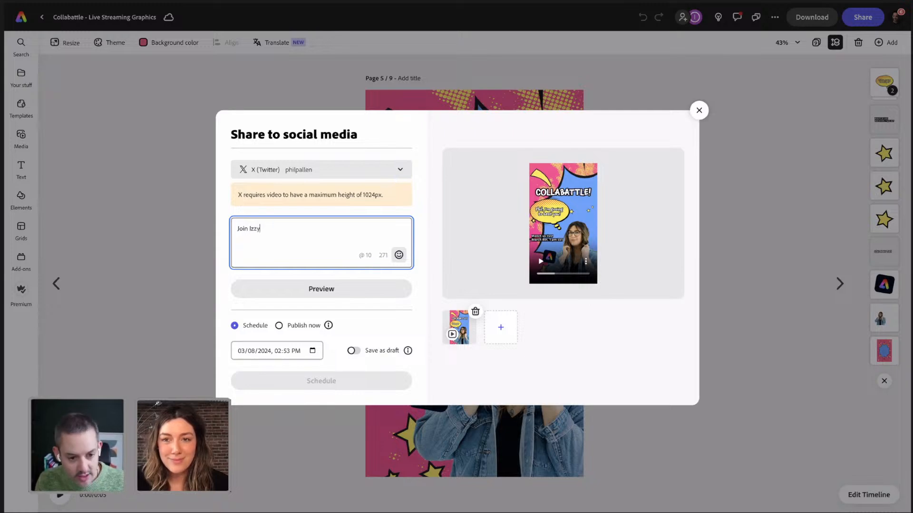
{"action": "type", "text": " and me "}
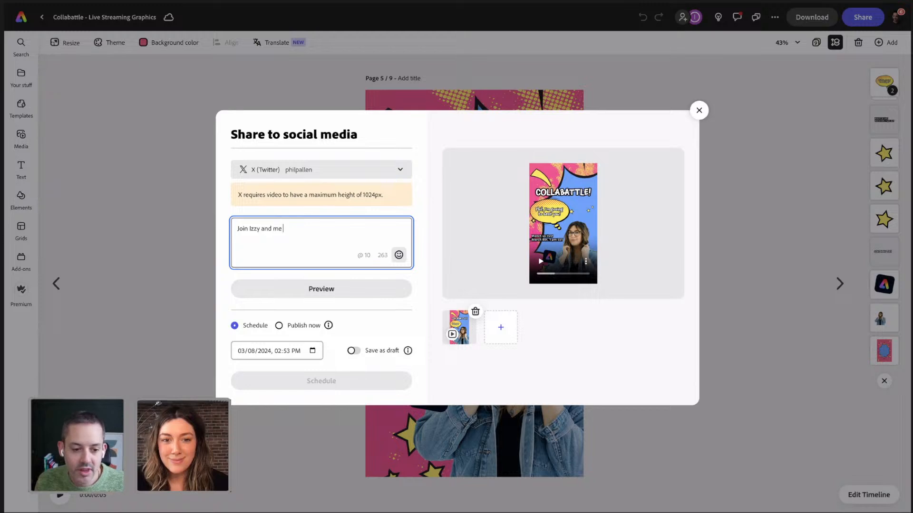
{"action": "type", "text": "as we battle "}
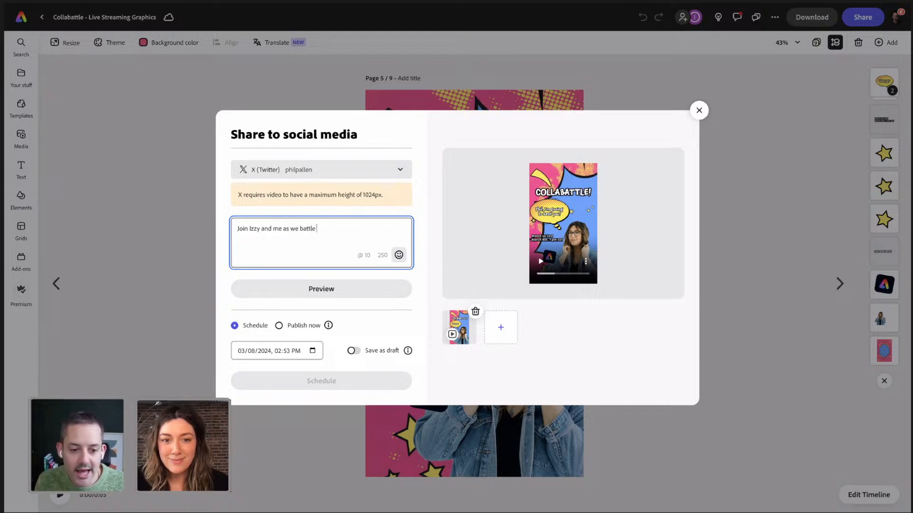
{"action": "type", "text": "it out!"}
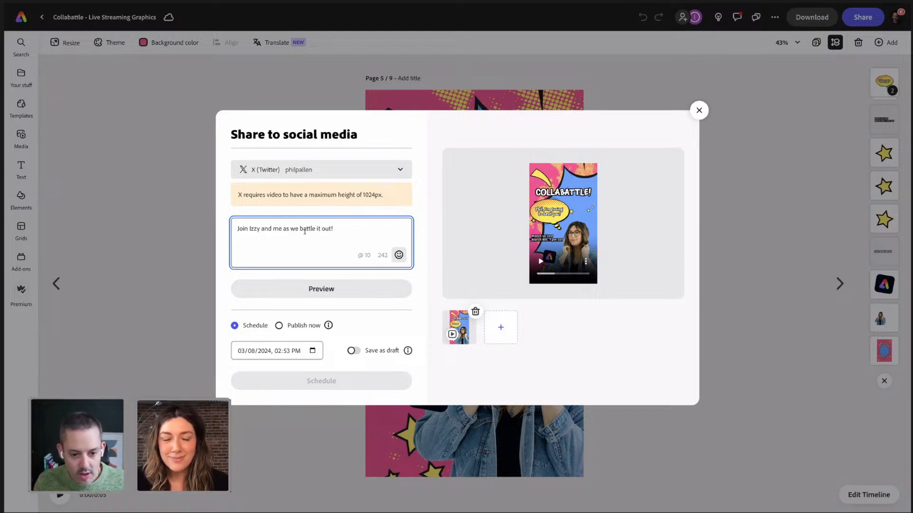
Search the emoji picker for "box" and add the boxing glove emoji at the end of the caption.
{"action": "left_click", "coordinate": [398, 255]}
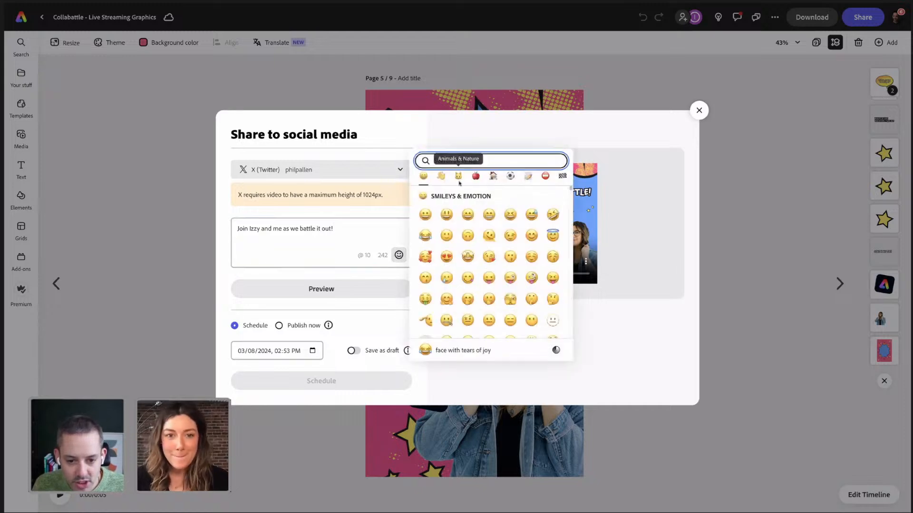
{"action": "type", "text": "bow"}
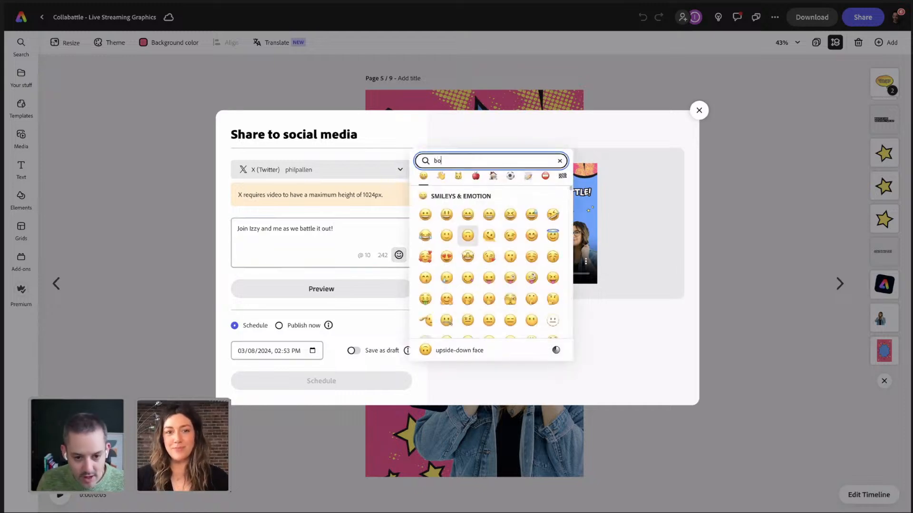
{"action": "key", "text": "BackSpace"}
{"action": "type", "text": "xing"}
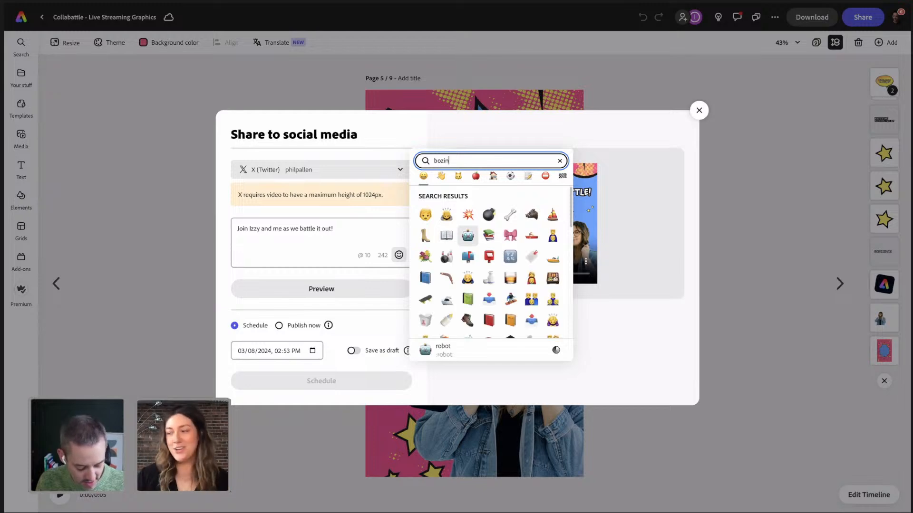
{"action": "key", "text": "BackSpace"}
{"action": "key", "text": "BackSpace"}
{"action": "key", "text": "BackSpace"}
{"action": "key", "text": "BackSpace"}
{"action": "type", "text": "z"}
{"action": "key", "text": "BackSpace"}
{"action": "type", "text": "x"}
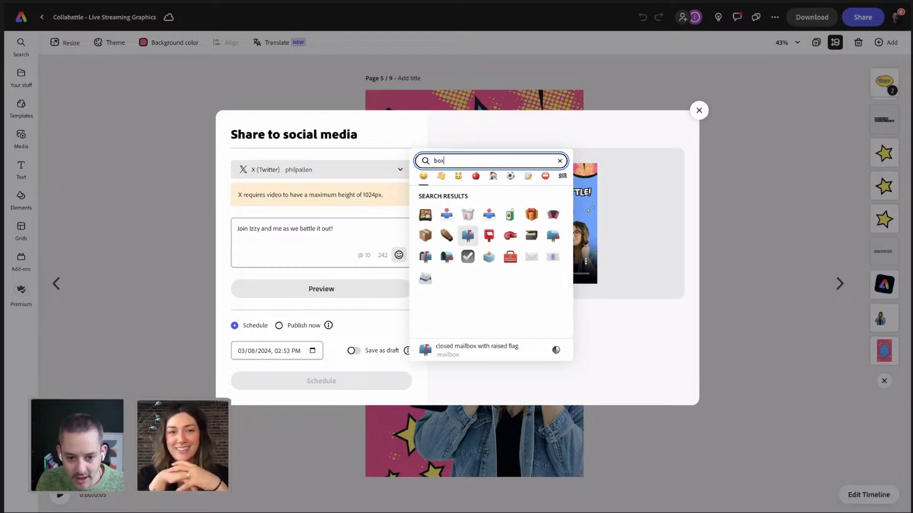
{"action": "left_click", "coordinate": [510, 236]}
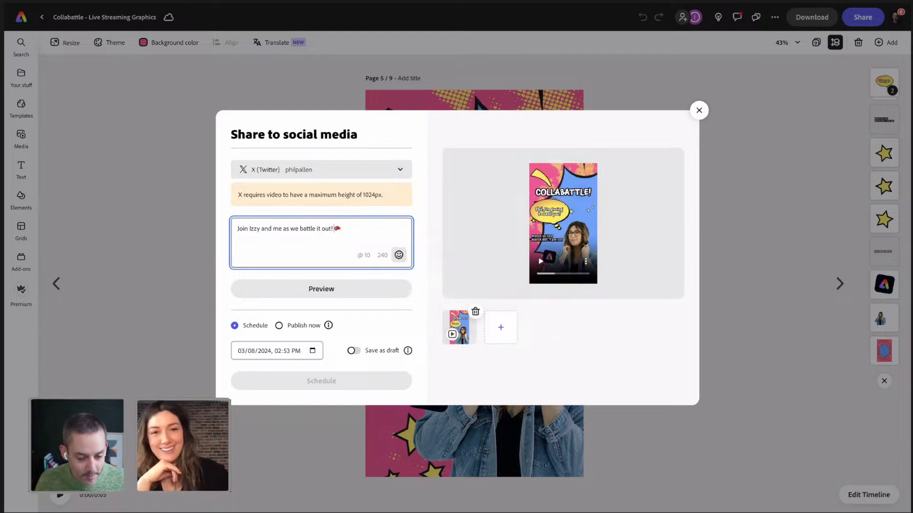
Insert a space and the explosion emoji before the boxing glove in the caption.
{"action": "key", "text": "ctrl+super+space"}
{"action": "type", "text": "po"}
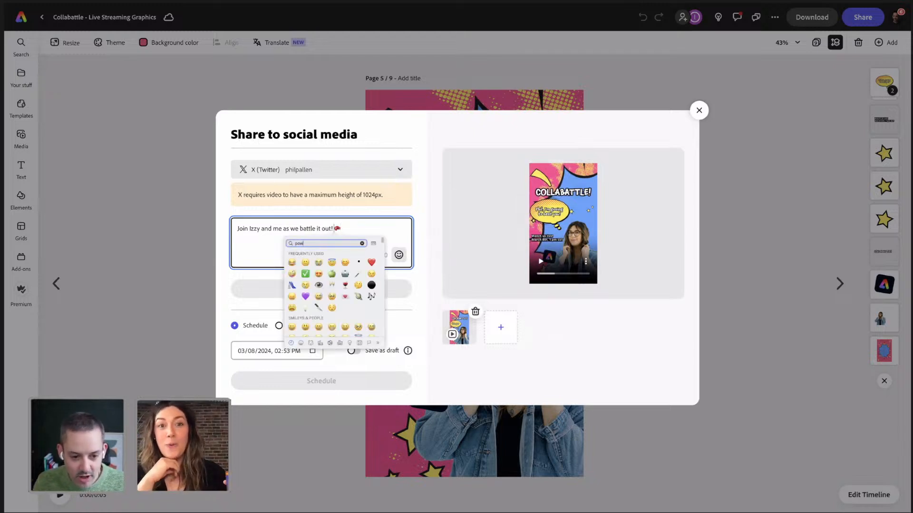
{"action": "left_click", "coordinate": [289, 257]}
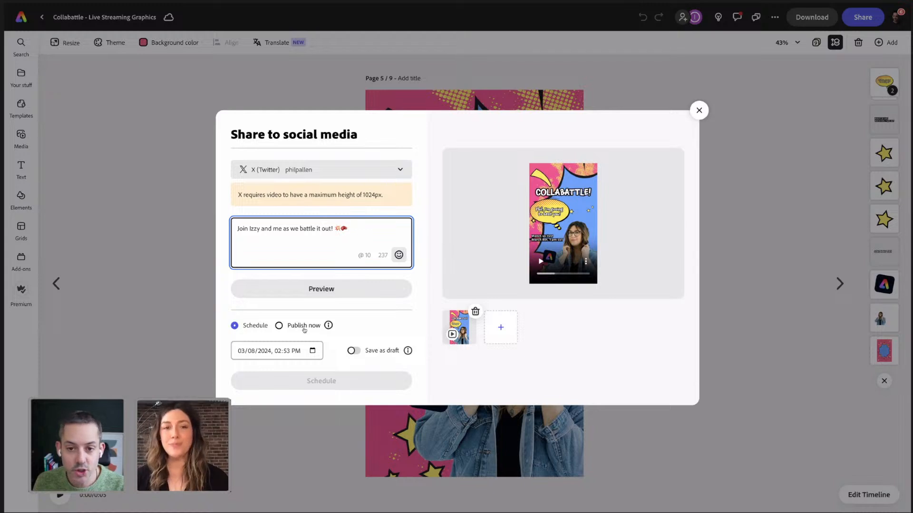
Add TikTok as a second channel for the scheduled post alongside X (Twitter).
{"action": "left_click", "coordinate": [277, 351]}
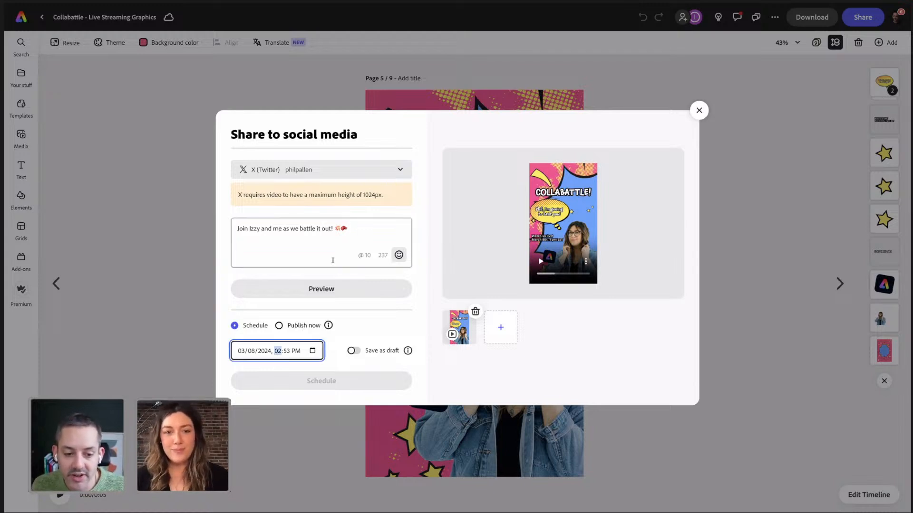
{"action": "left_click", "coordinate": [368, 235]}
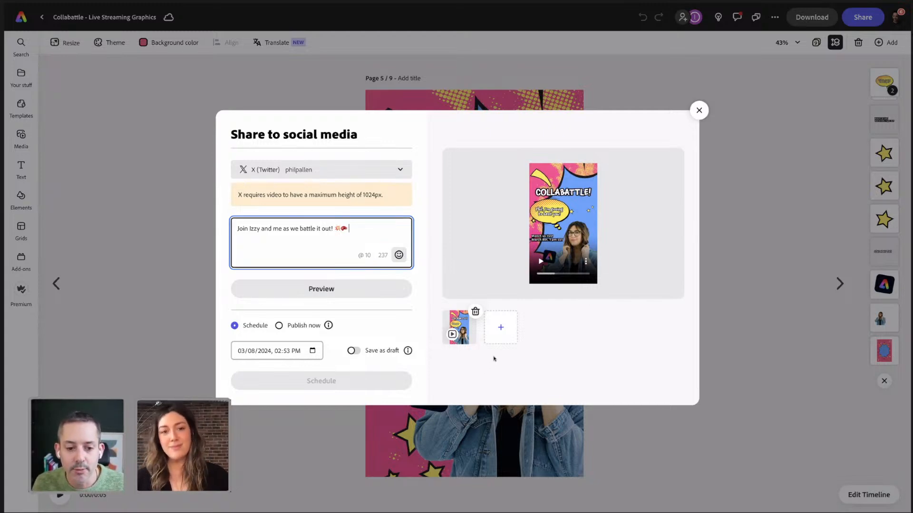
{"action": "left_click", "coordinate": [360, 168]}
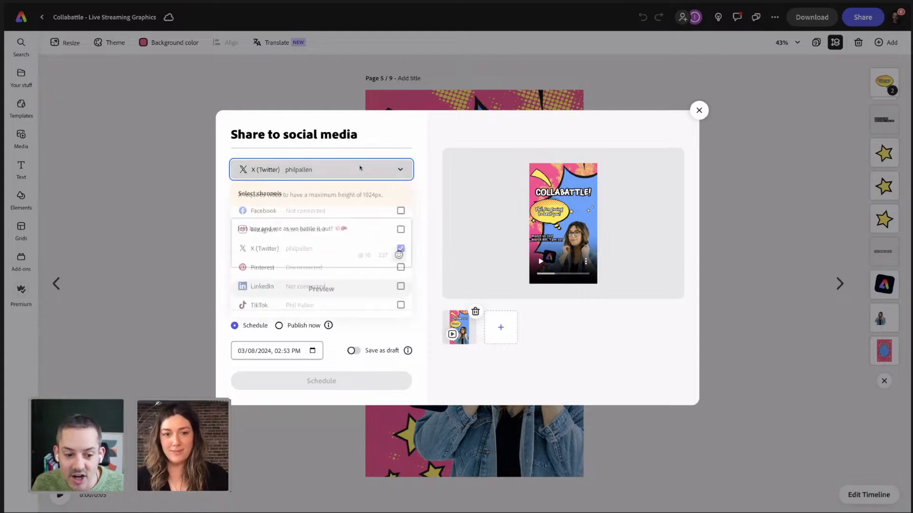
{"action": "left_click", "coordinate": [272, 308]}
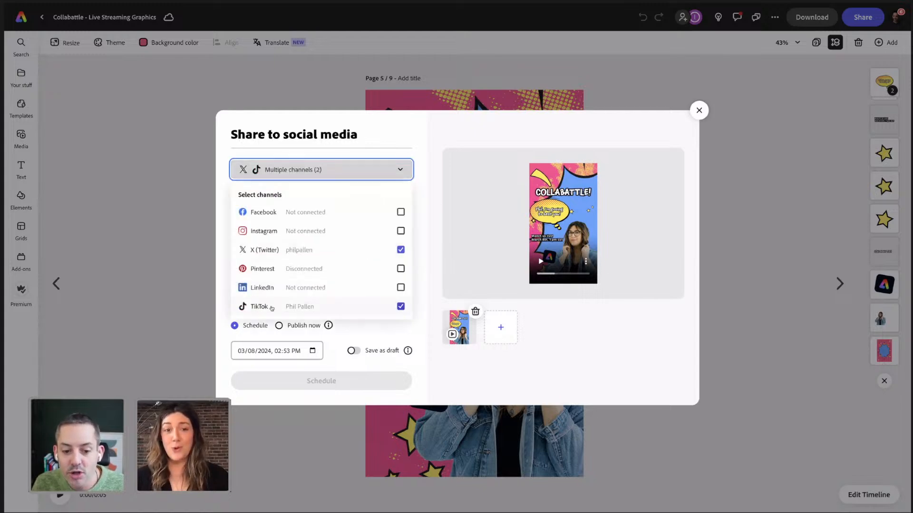
Try to set the post to save as a draft with TikTok removed from its channels, and leave the sharing dialog.
{"action": "left_click", "coordinate": [417, 202]}
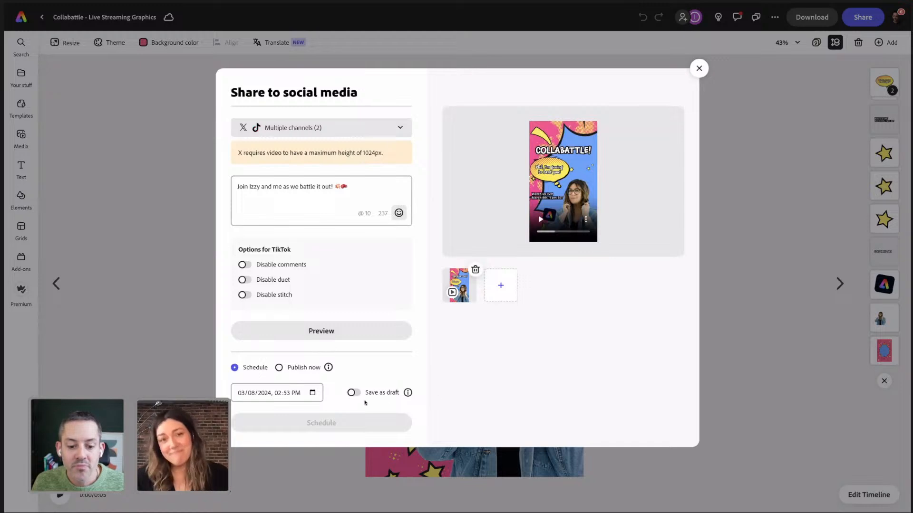
{"action": "left_click", "coordinate": [356, 394]}
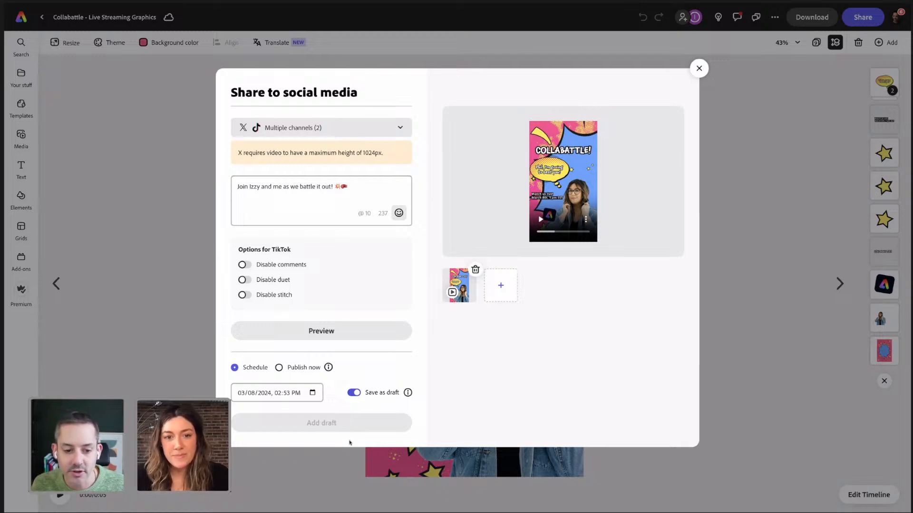
{"action": "left_click", "coordinate": [385, 128]}
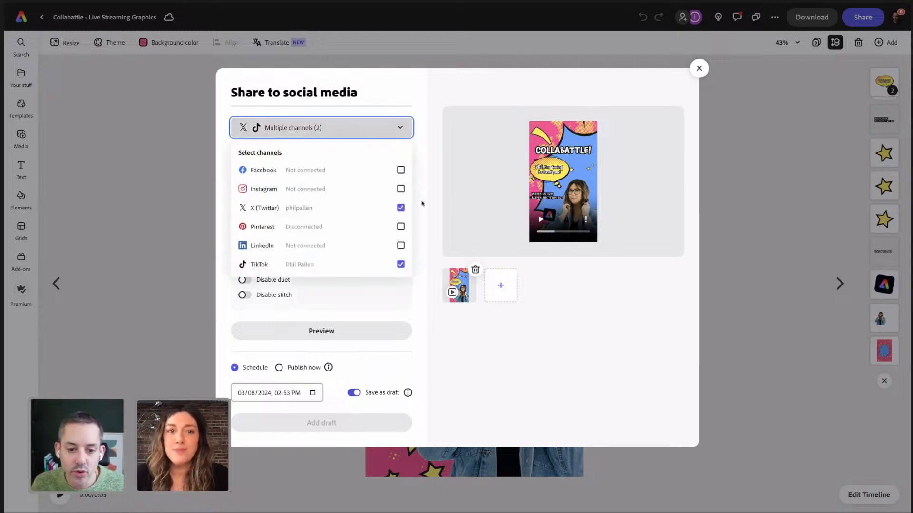
{"action": "left_click", "coordinate": [401, 264]}
{"action": "left_click", "coordinate": [418, 265]}
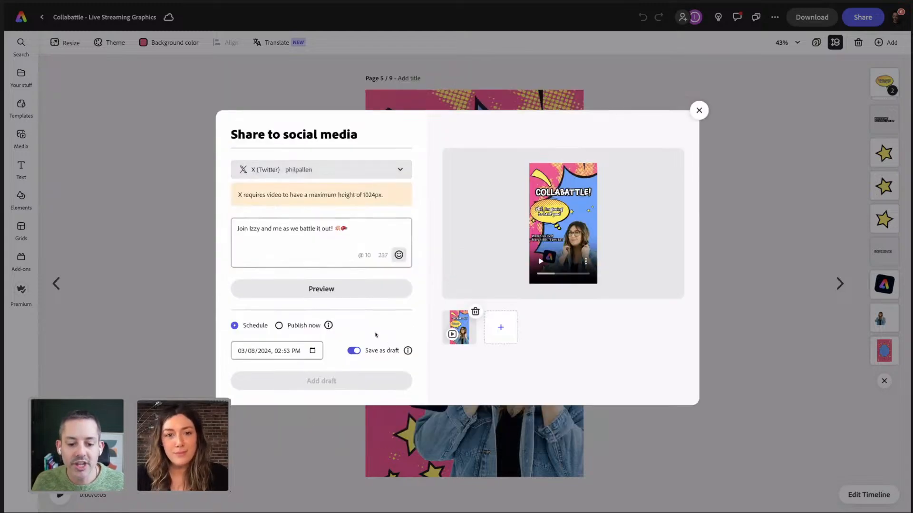
{"action": "left_click", "coordinate": [700, 110]}
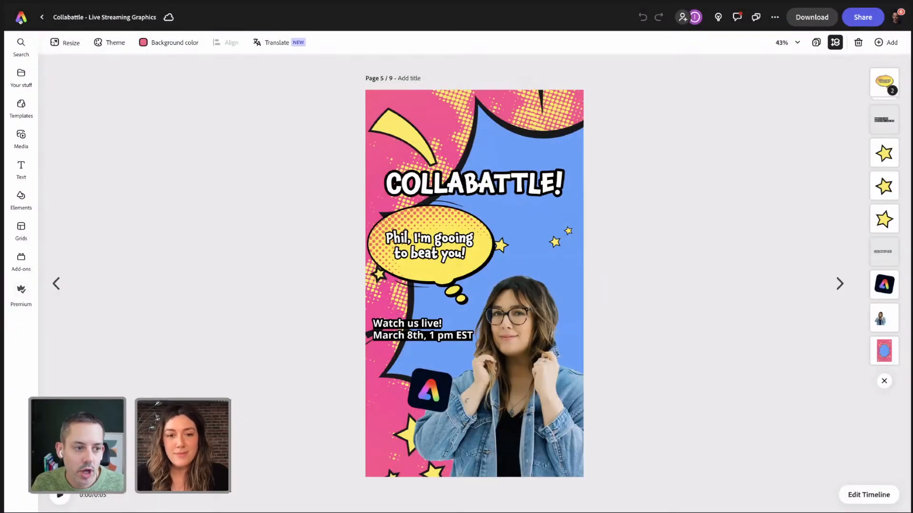
Leave the design for the Schedule calendar and show the list of unscheduled posts beside it.
{"action": "left_click", "coordinate": [20, 18]}
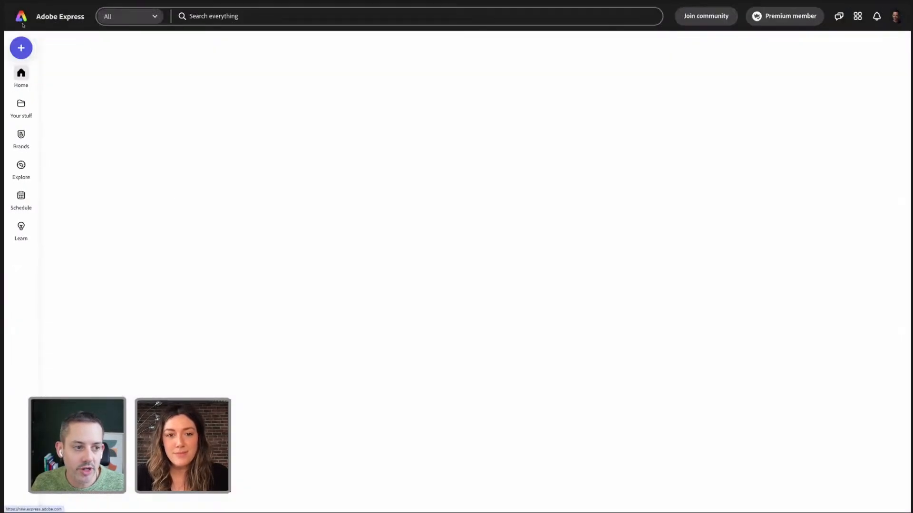
{"action": "left_click", "coordinate": [22, 204]}
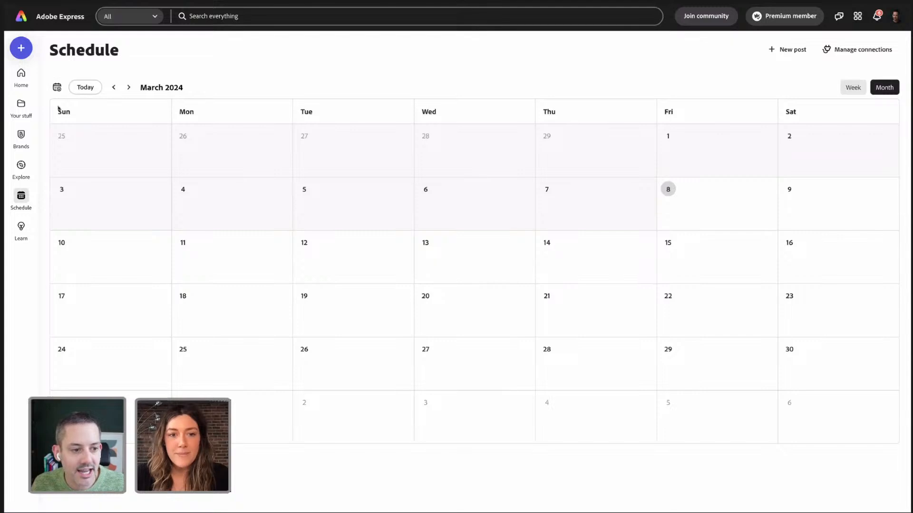
{"action": "left_click", "coordinate": [57, 87]}
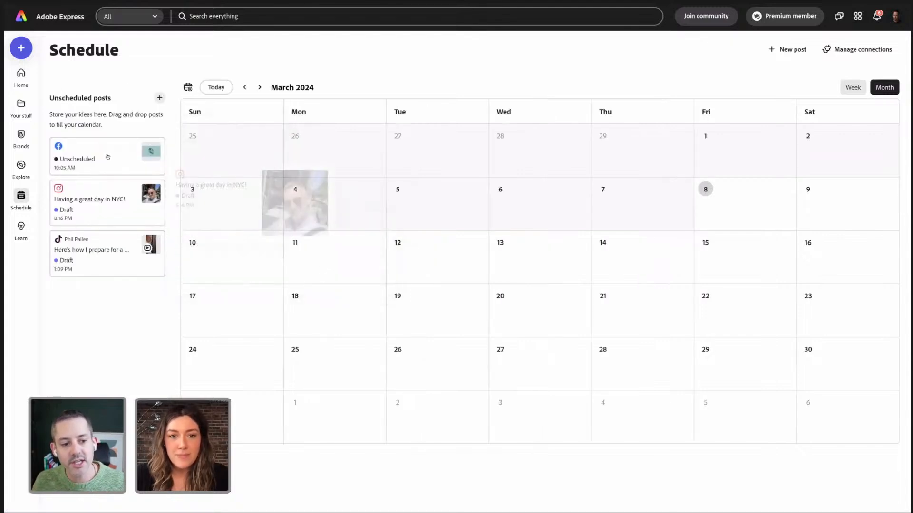